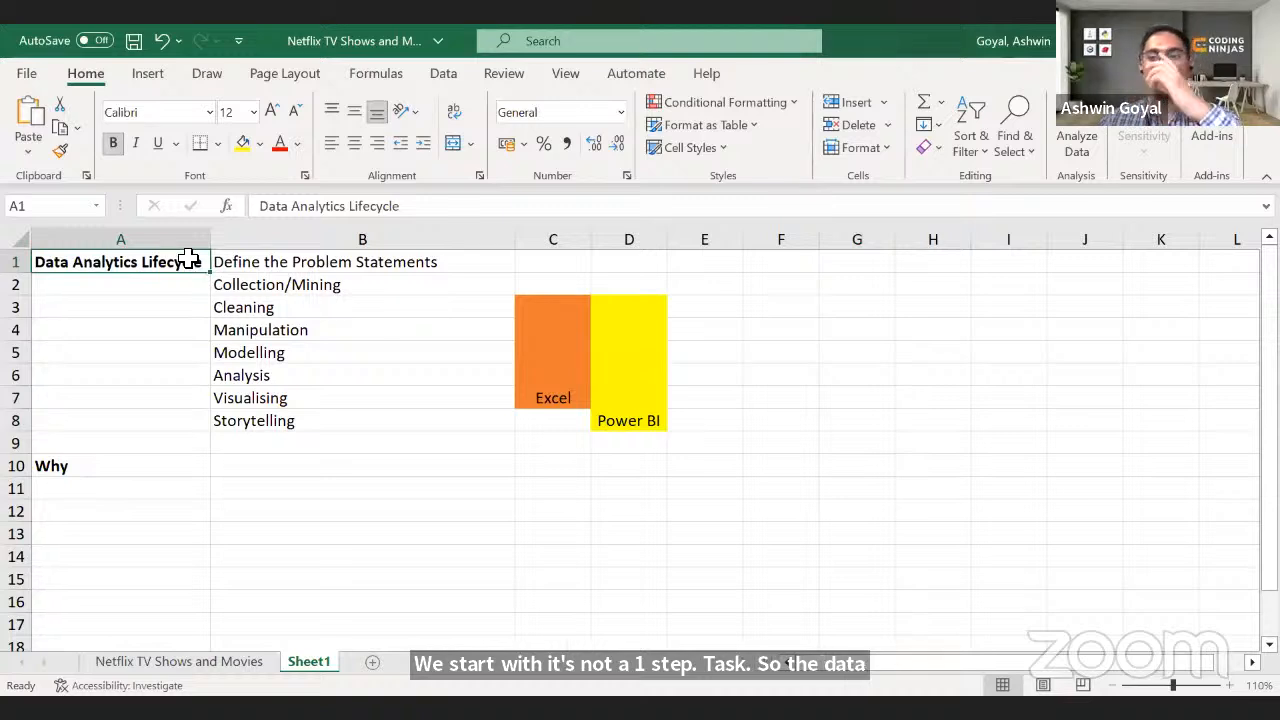
- Review the first data analytics lifecycle stages in column B, from Define the Problem Statements through Manipulation
{"action": "left_click", "coordinate": [255, 268]}
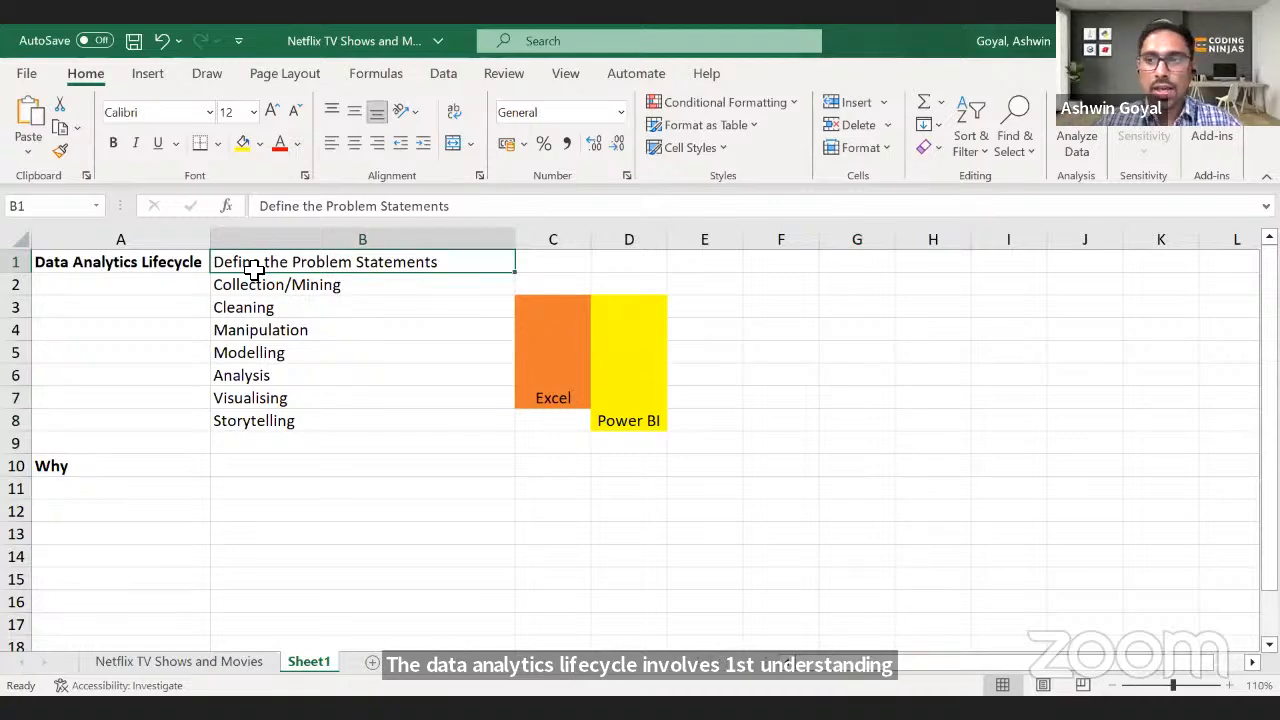
{"action": "key", "text": "Down"}
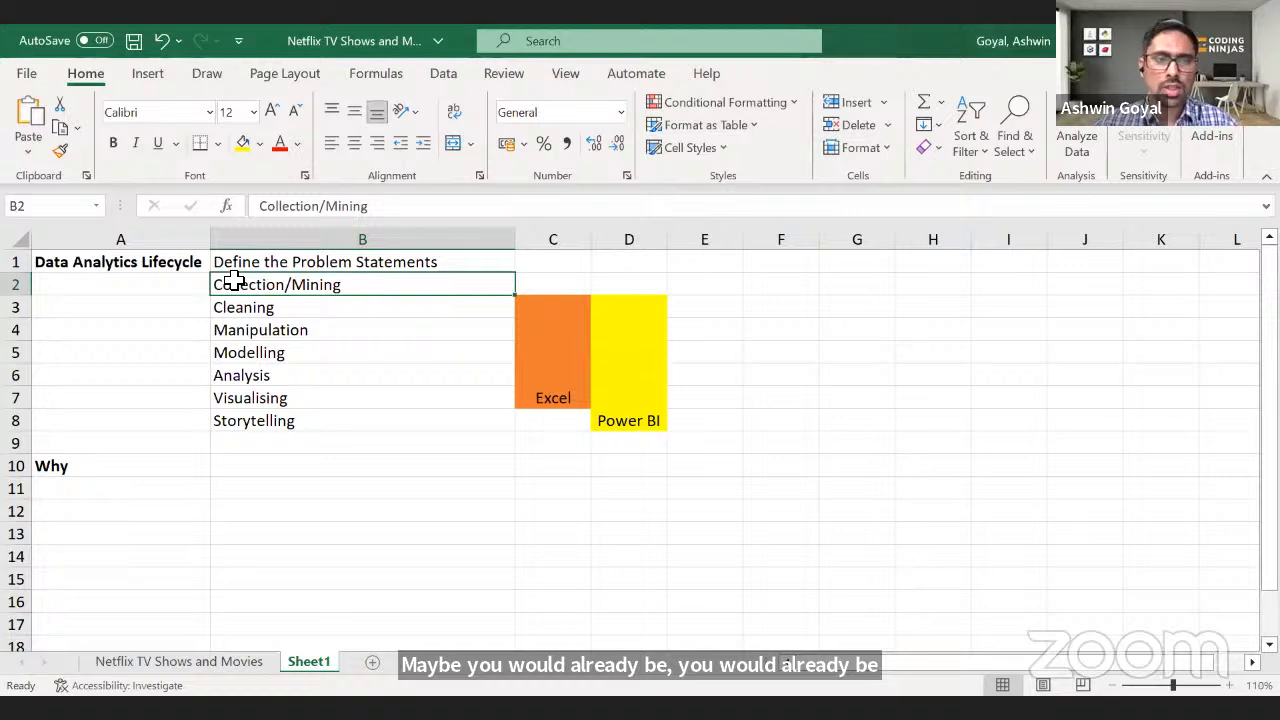
{"action": "key", "text": "Down"}
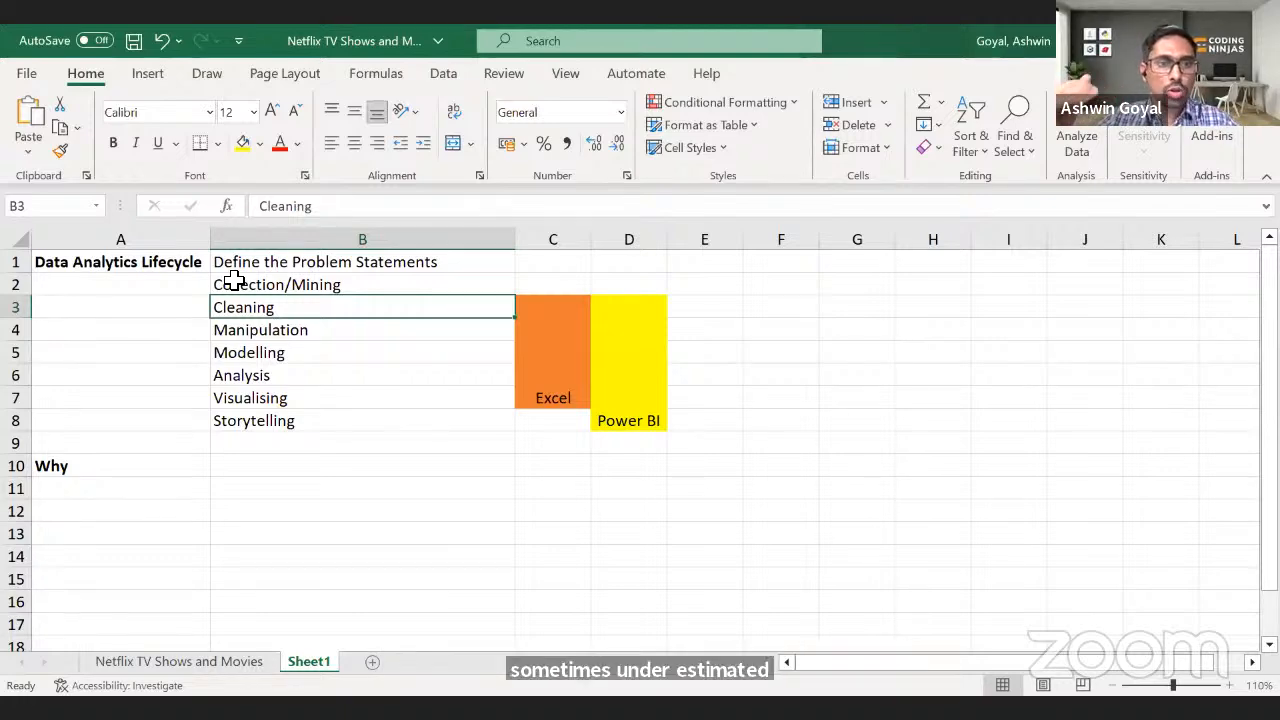
{"action": "key", "text": "Down"}
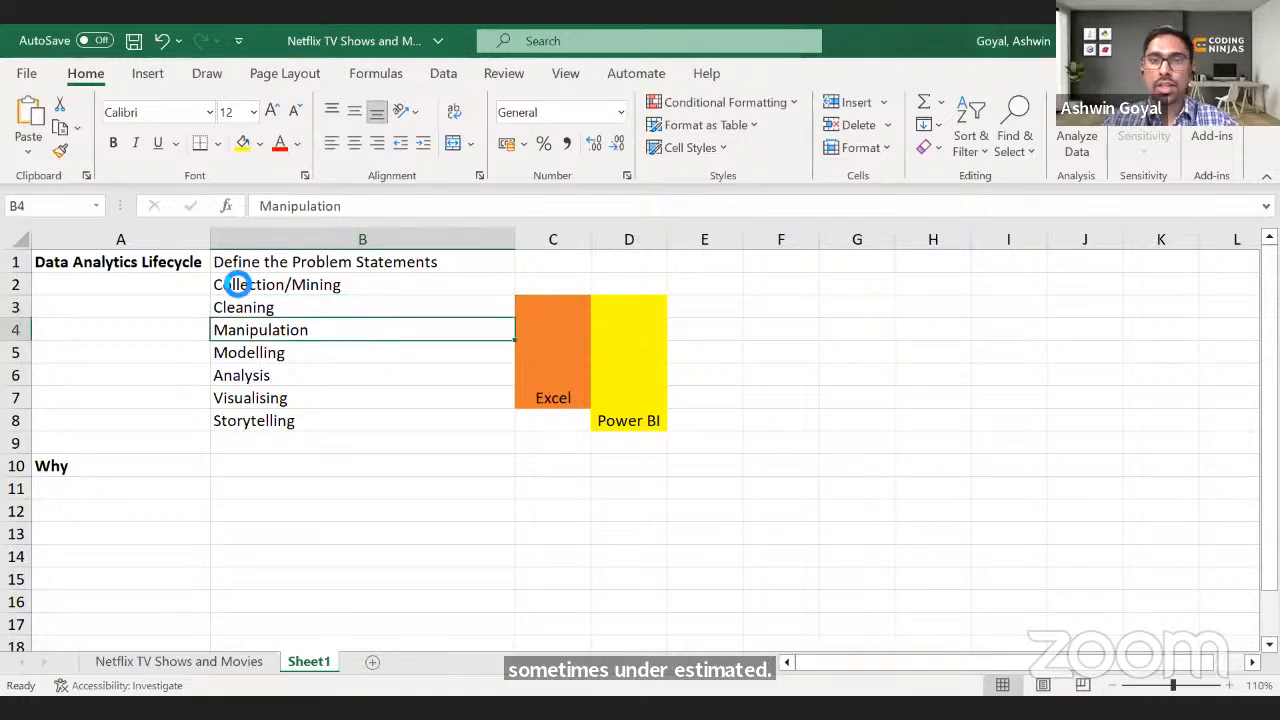
{"action": "key", "text": "ctrl+b"}
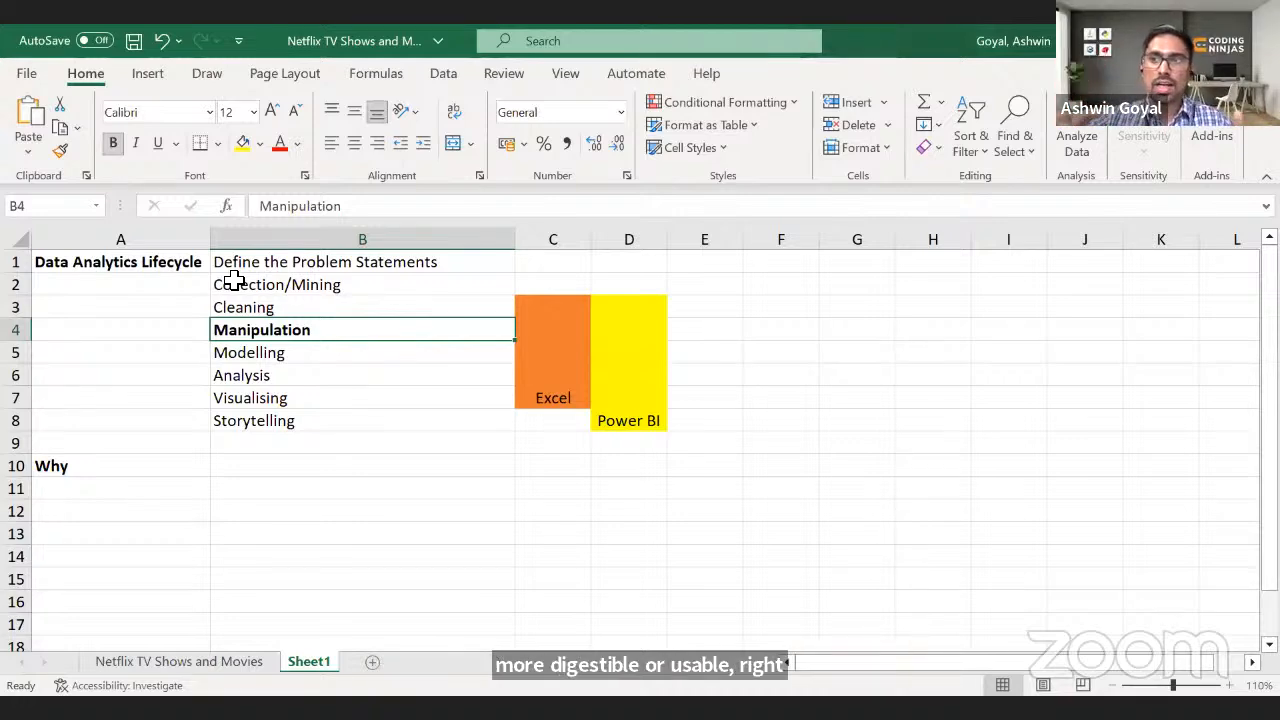
{"action": "key", "text": "Down"}
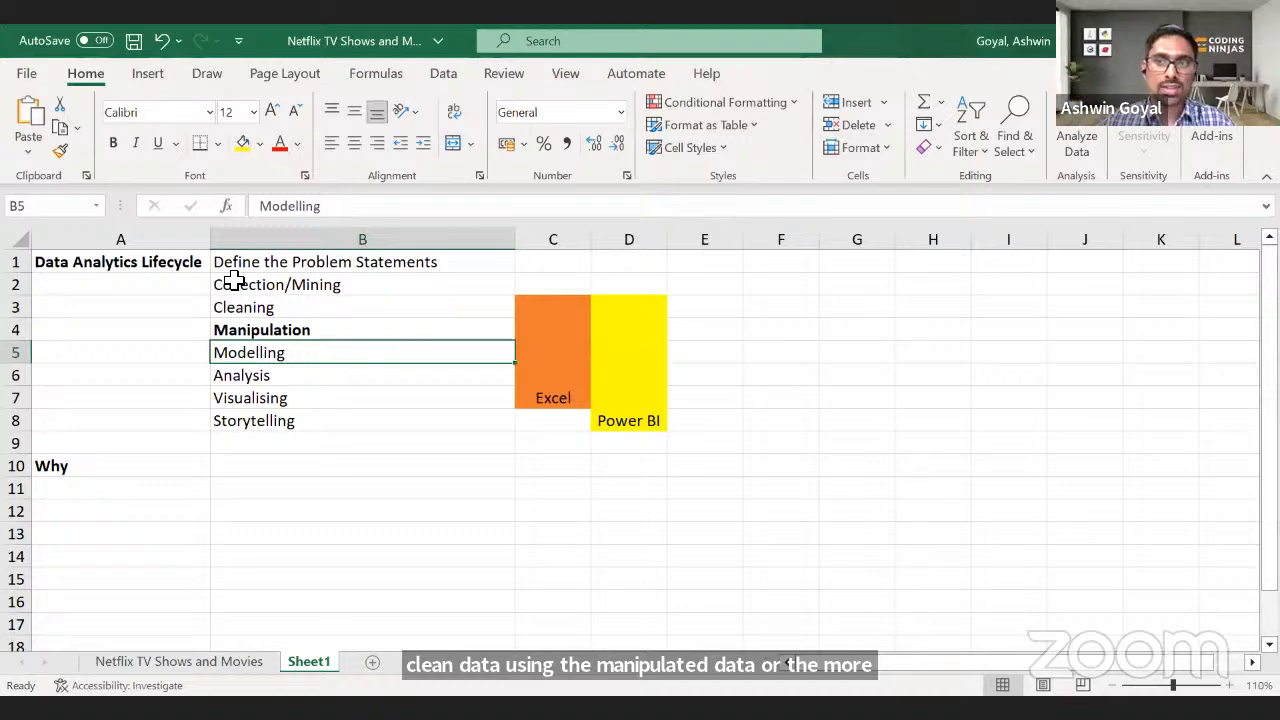
{"action": "key", "text": "Down"}
{"action": "key", "text": "Up"}
{"action": "key", "text": "Up"}
{"action": "key", "text": "ctrl+b"}
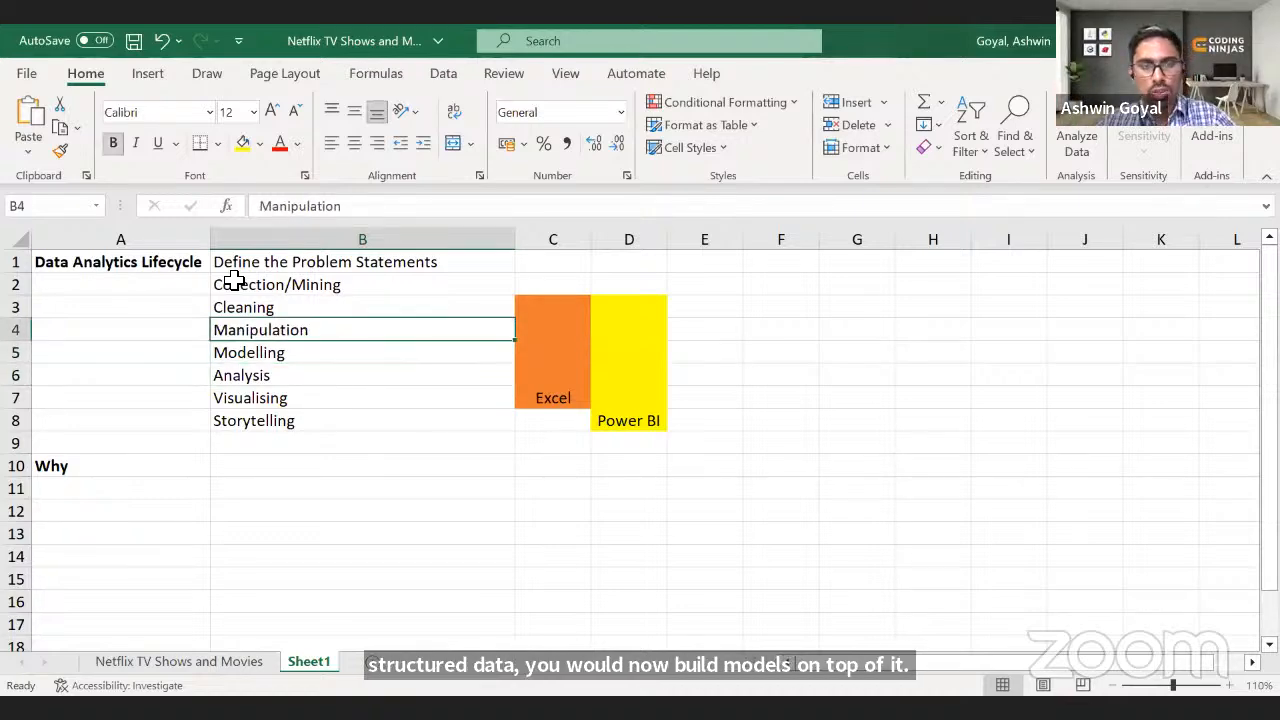
- Review the Modelling, Analysis and Visualising stages in the lifecycle list
{"action": "key", "text": "Down"}
{"action": "key", "text": "Down"}
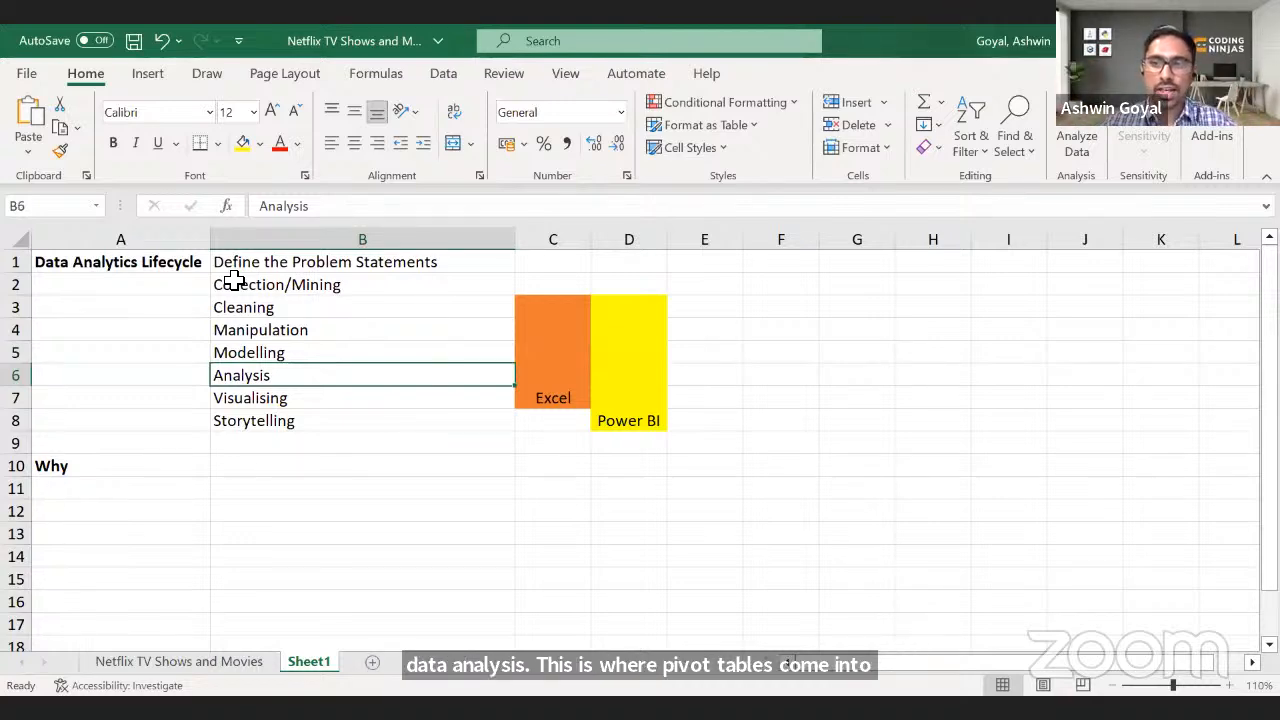
{"action": "key", "text": "Down"}
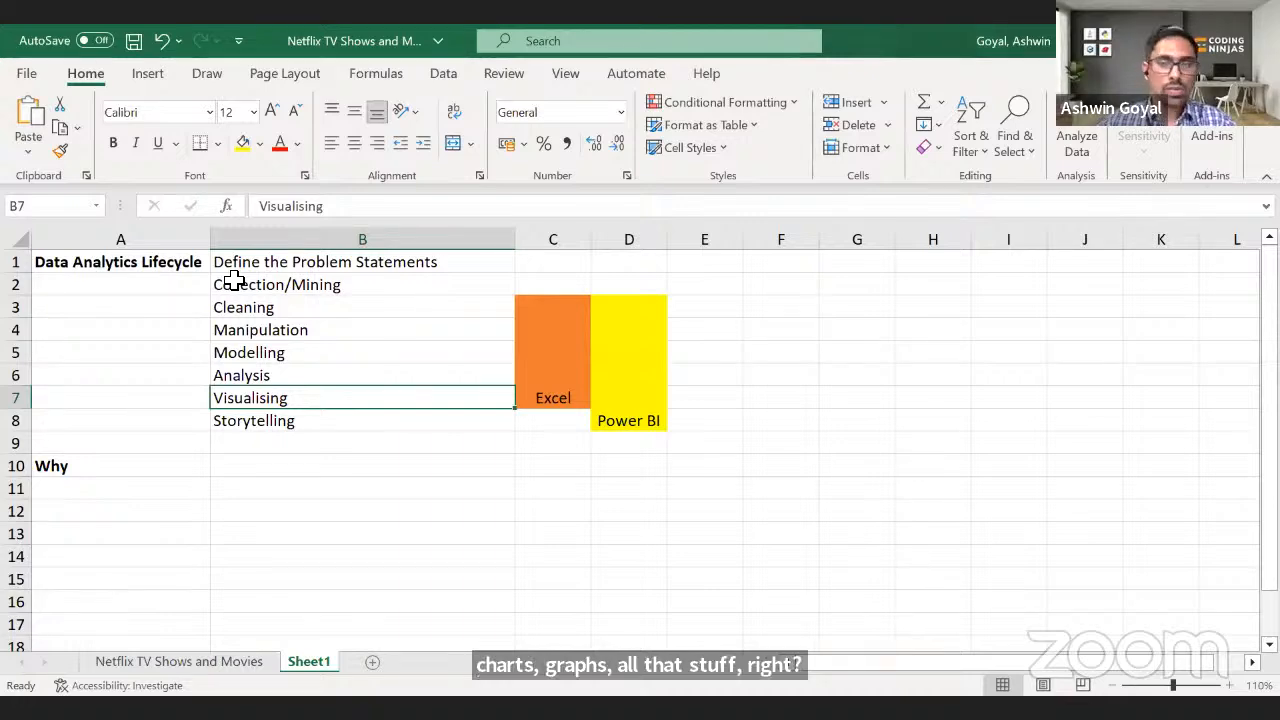
- Examine the extent of the dataset on the Netflix TV Shows and Movies sheet, from the header row to the last record and column
{"action": "left_click", "coordinate": [137, 655]}
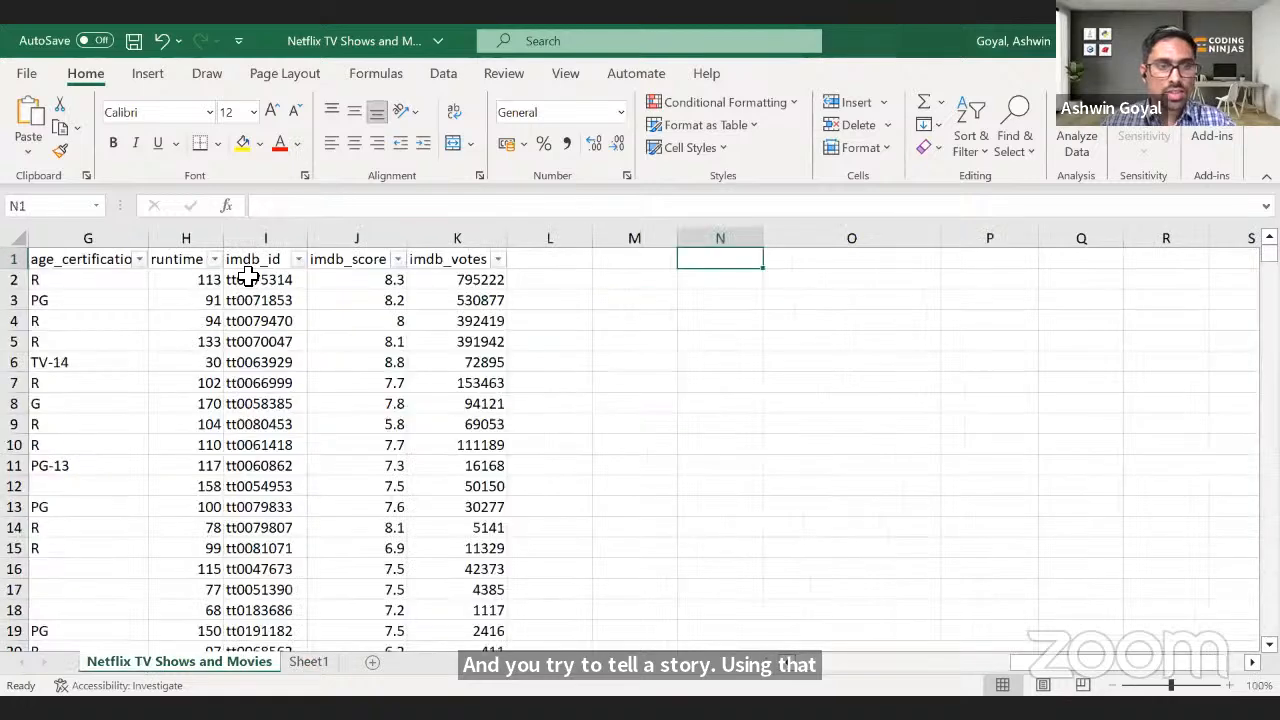
{"action": "left_click", "coordinate": [196, 300]}
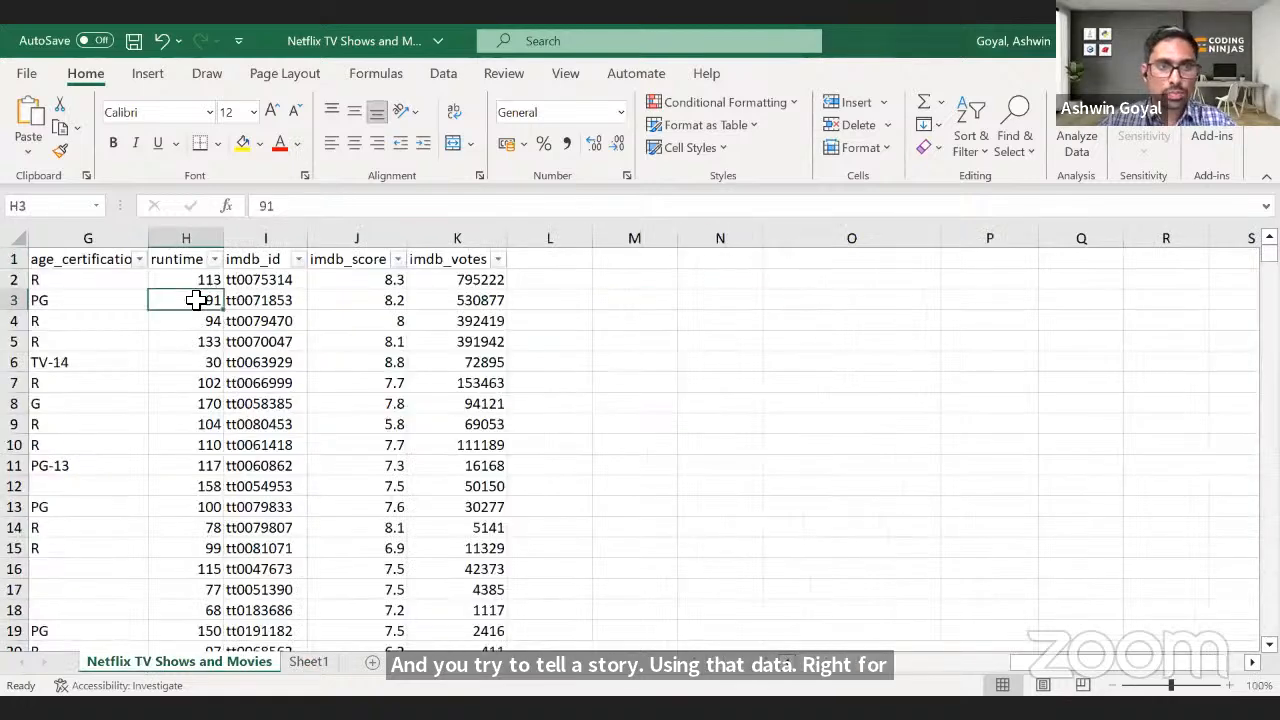
{"action": "key", "text": "ctrl+Home"}
{"action": "key", "text": "Up"}
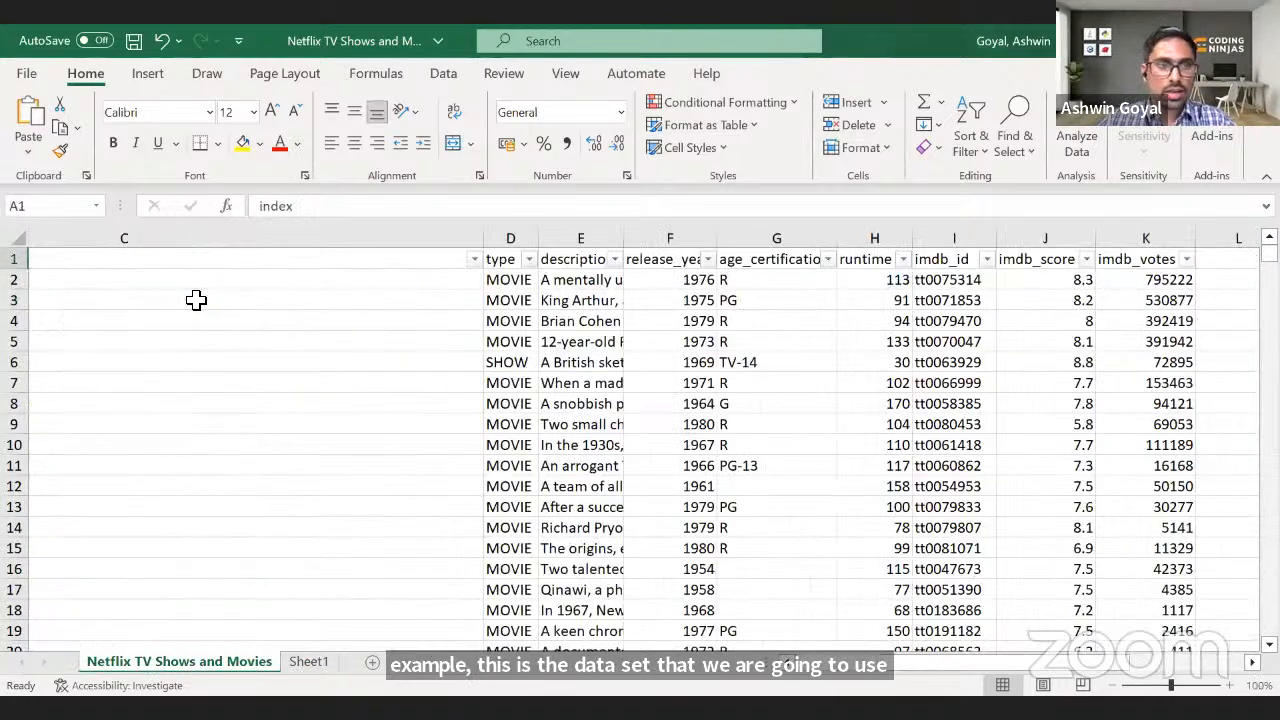
{"action": "key", "text": "ctrl+Down"}
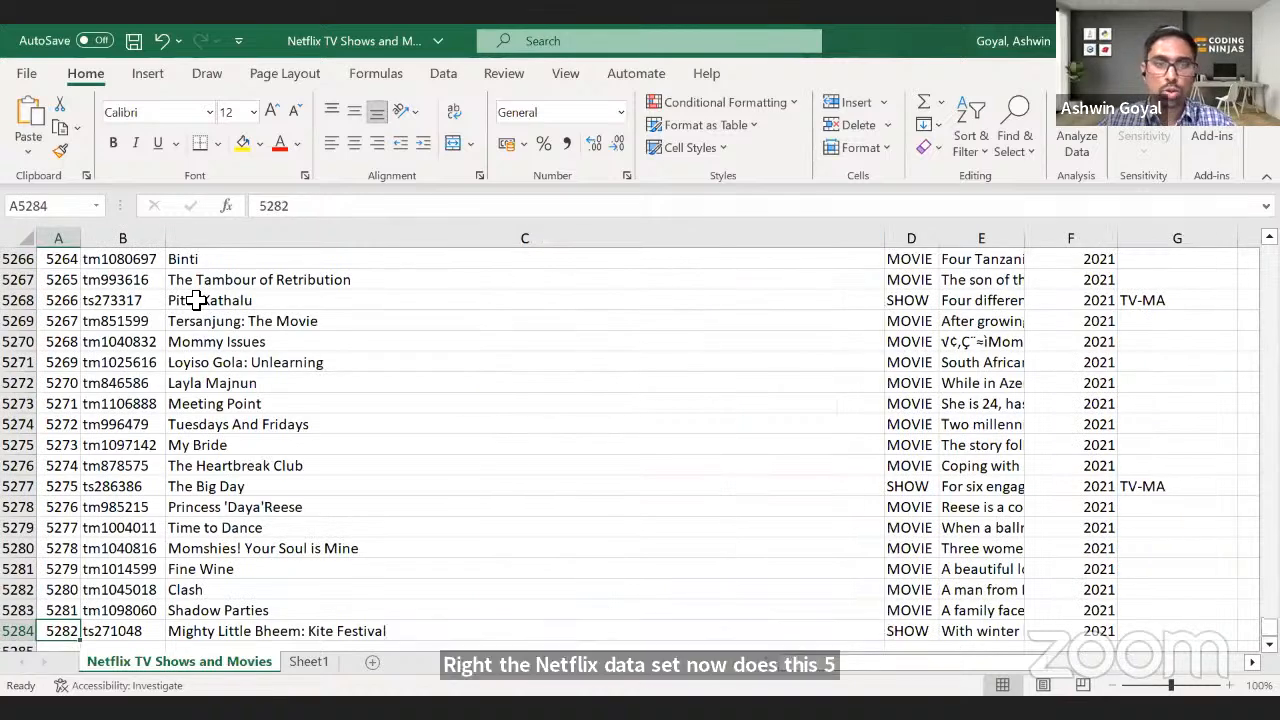
{"action": "key", "text": "ctrl+Right"}
{"action": "key", "text": "ctrl+Up"}
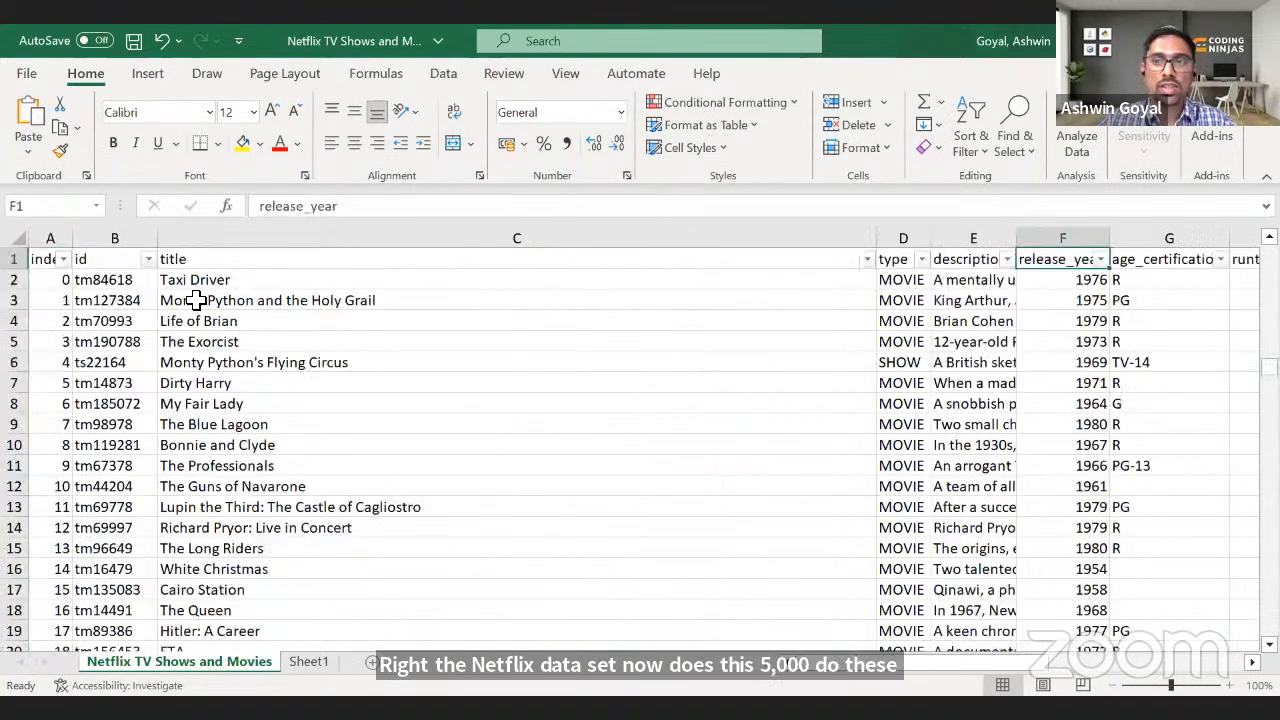
{"action": "key", "text": "ctrl+Right"}
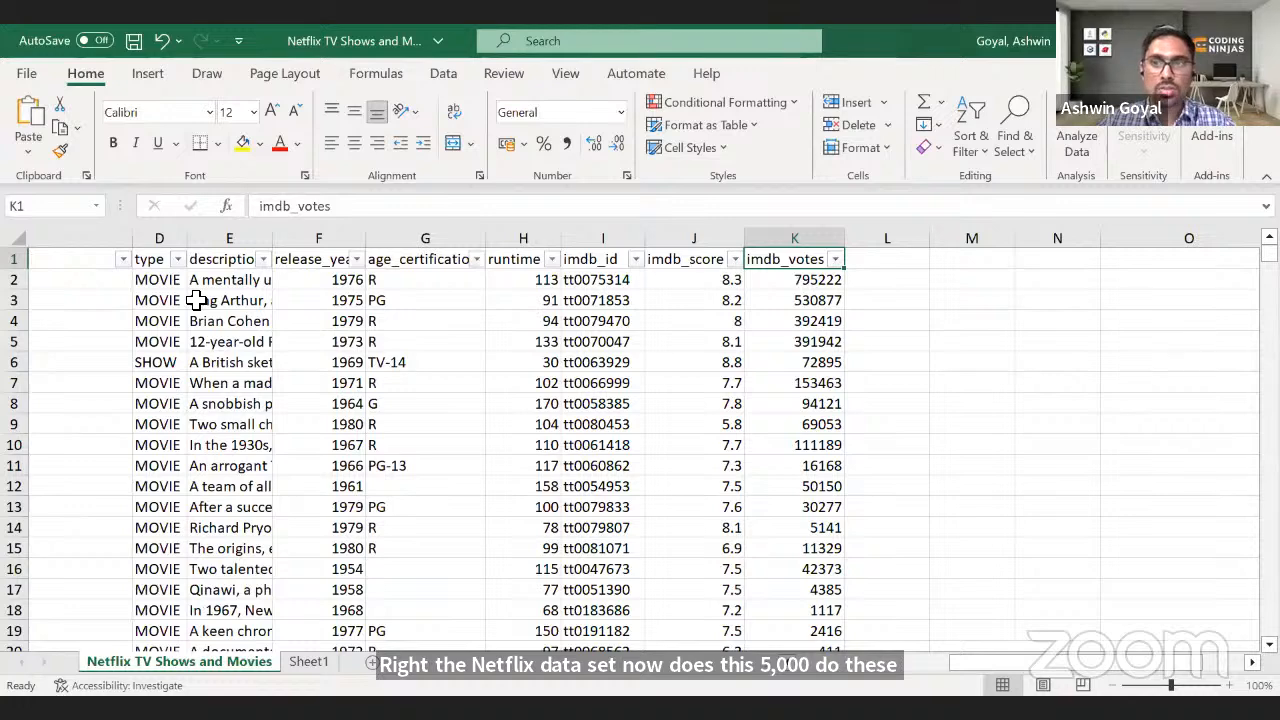
{"action": "key", "text": "ctrl+Left"}
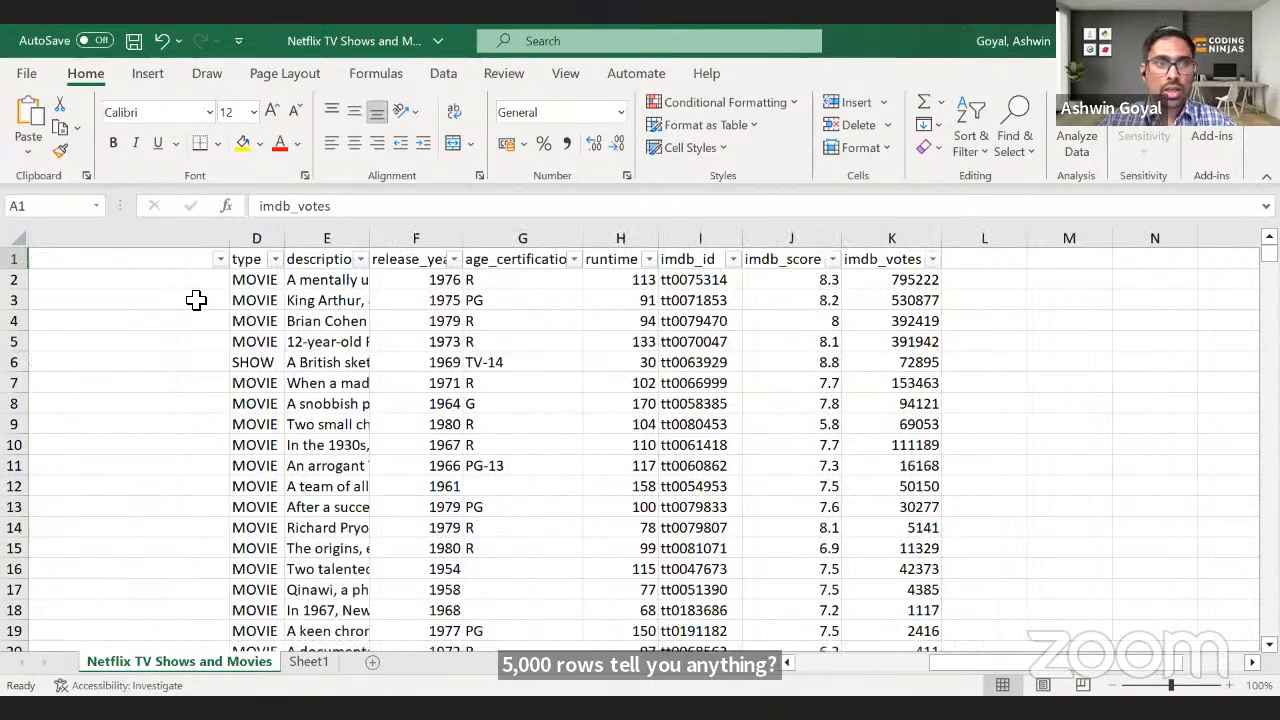
{"action": "key", "text": "ctrl+Down"}
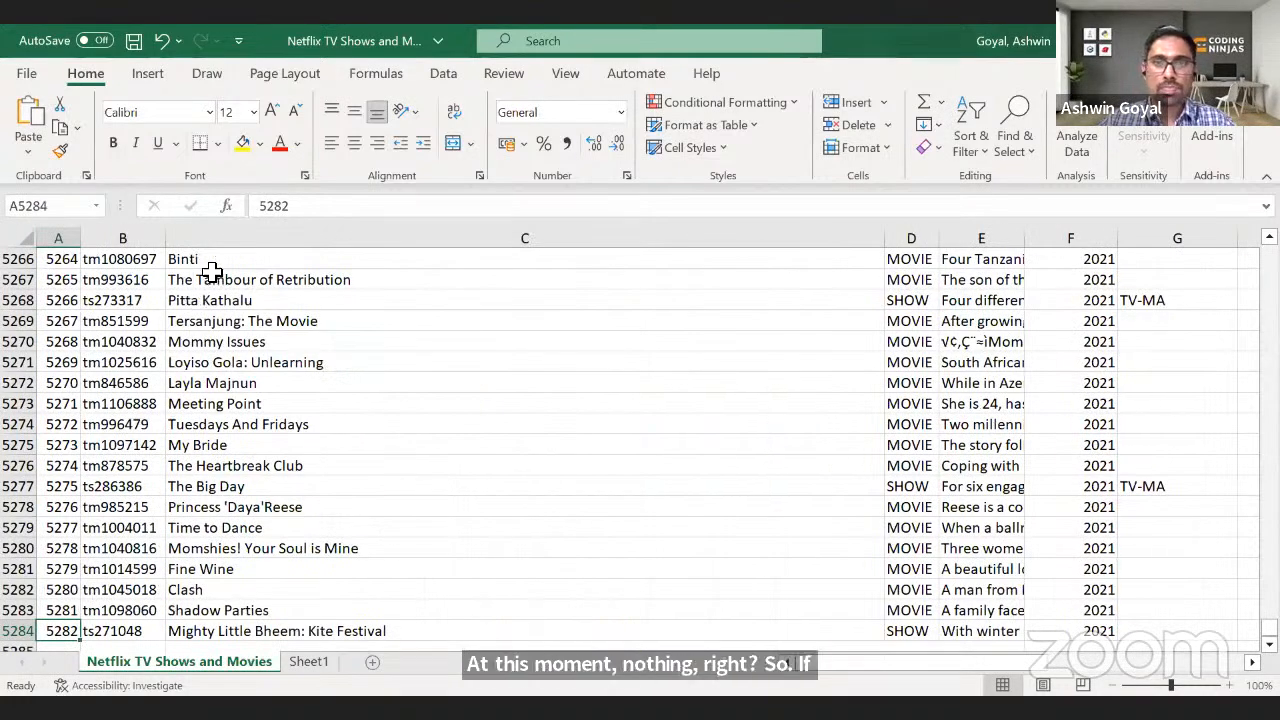
{"action": "key", "text": "ctrl+Up"}
{"action": "key", "text": "Right"}
{"action": "scroll", "coordinate": [266, 306], "scroll_direction": "down", "scroll_amount": 4}
{"action": "scroll", "coordinate": [266, 306], "scroll_direction": "up", "scroll_amount": 4}
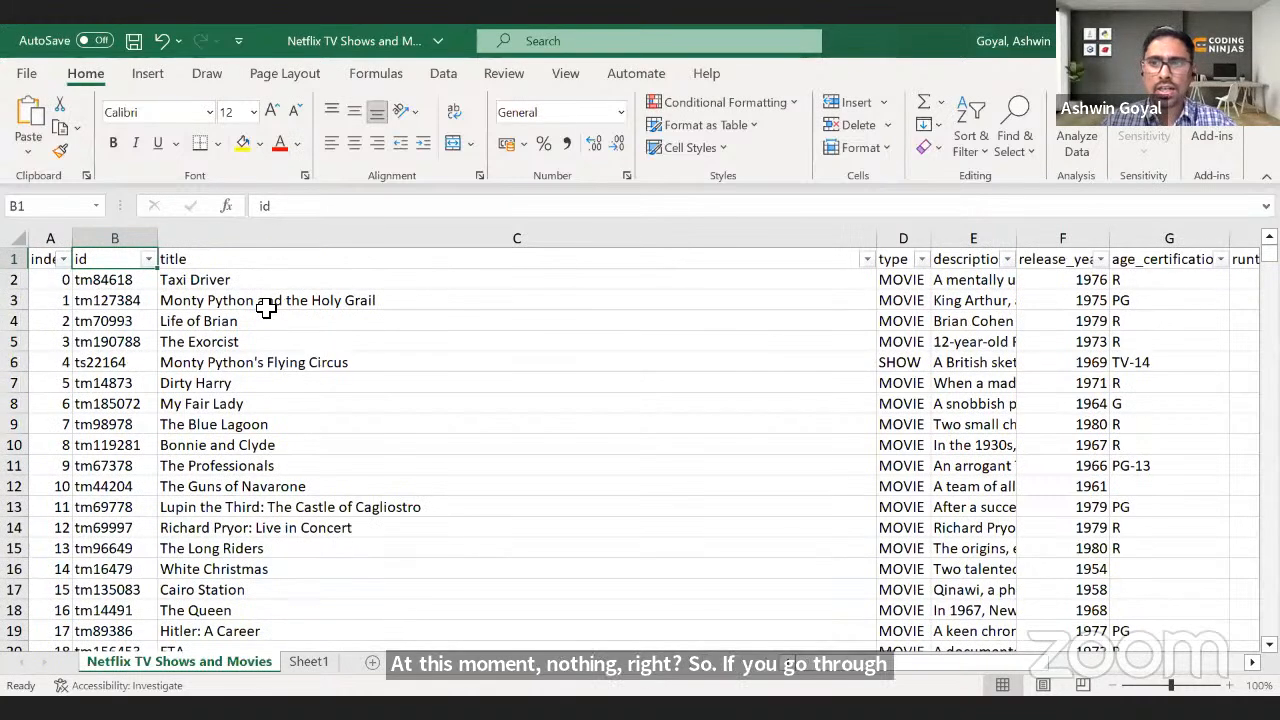
{"action": "left_click", "coordinate": [42, 259]}
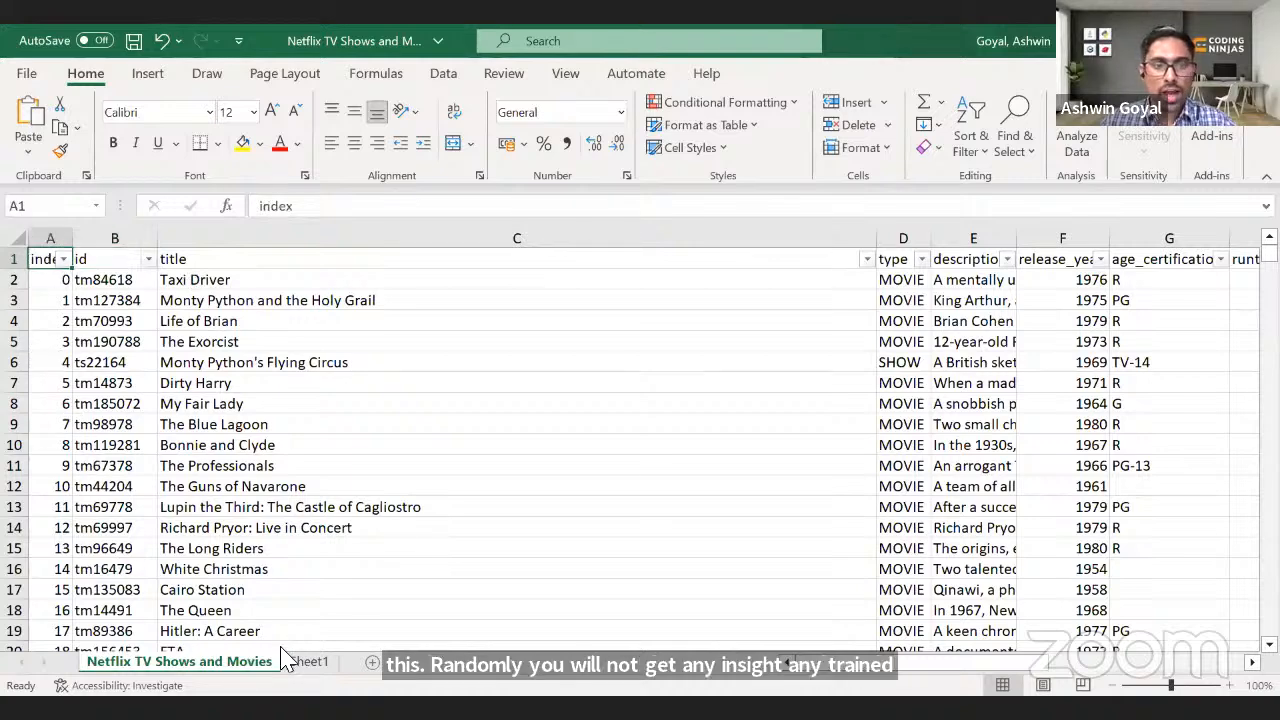
- Return to Sheet1 and review the whole lifecycle list, ending on the Visualising and Storytelling stages
{"action": "left_click", "coordinate": [302, 661]}
{"action": "left_click_drag", "start_coordinate": [333, 268], "coordinate": [331, 434]}
{"action": "left_click", "coordinate": [423, 497]}
{"action": "left_click", "coordinate": [347, 399]}
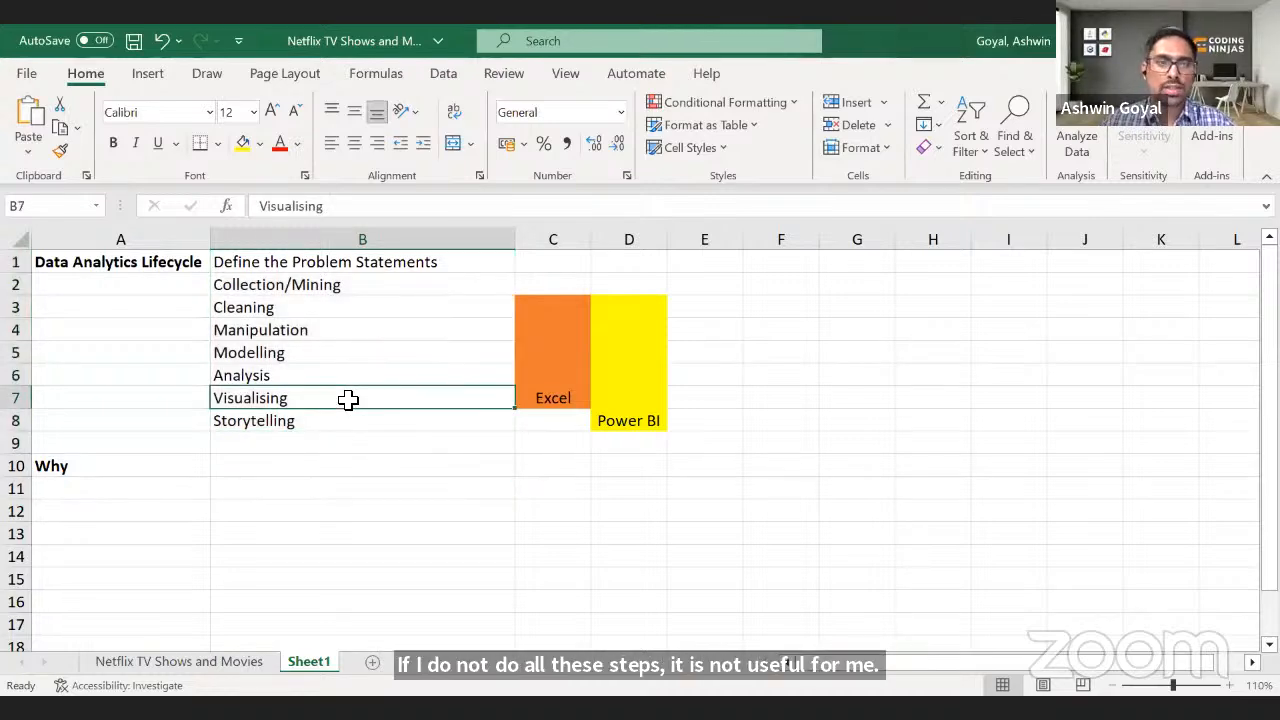
{"action": "left_click", "coordinate": [350, 416]}
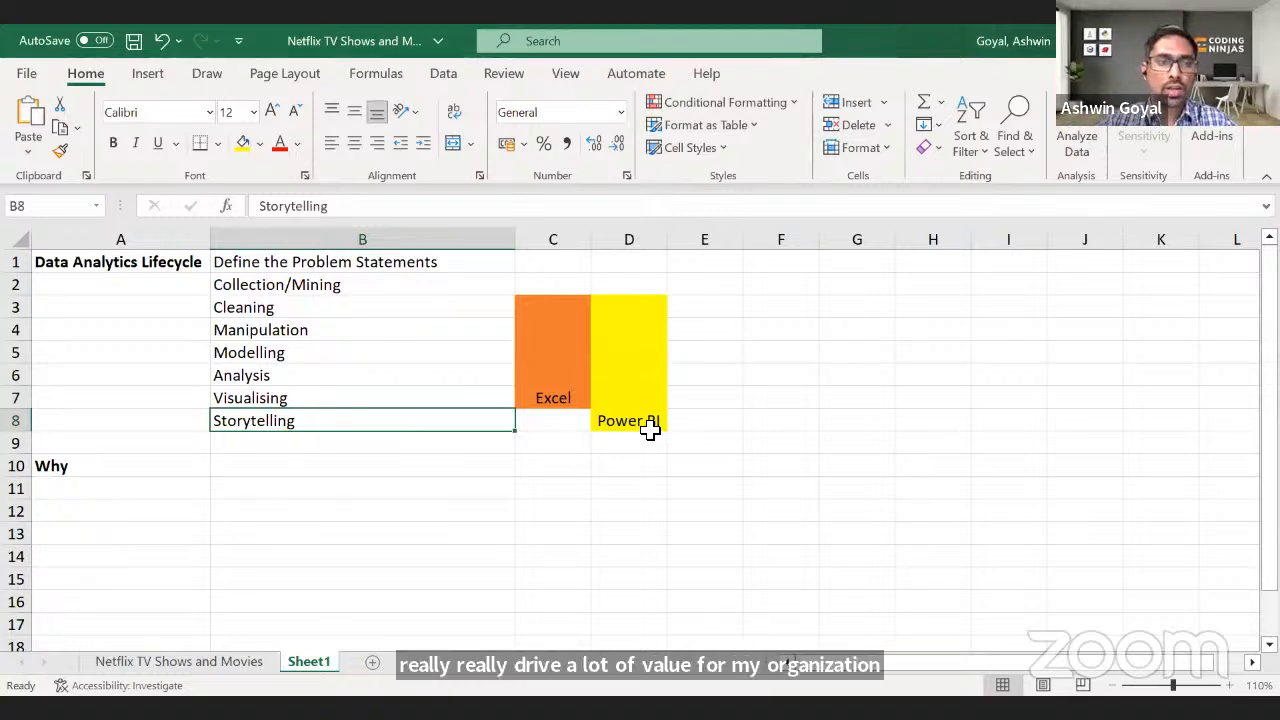
{"action": "key", "text": "ctrl+Home"}
{"action": "key", "text": "shift+Right"}
{"action": "key", "text": "shift+Down"}
{"action": "key", "text": "shift+Down"}
{"action": "key", "text": "shift+Down"}
{"action": "key", "text": "shift+Down"}
{"action": "key", "text": "shift+Down"}
{"action": "key", "text": "shift+Down"}
{"action": "key", "text": "shift+Down"}
{"action": "key", "text": "shift+Down"}
{"action": "key", "text": "shift+Down"}
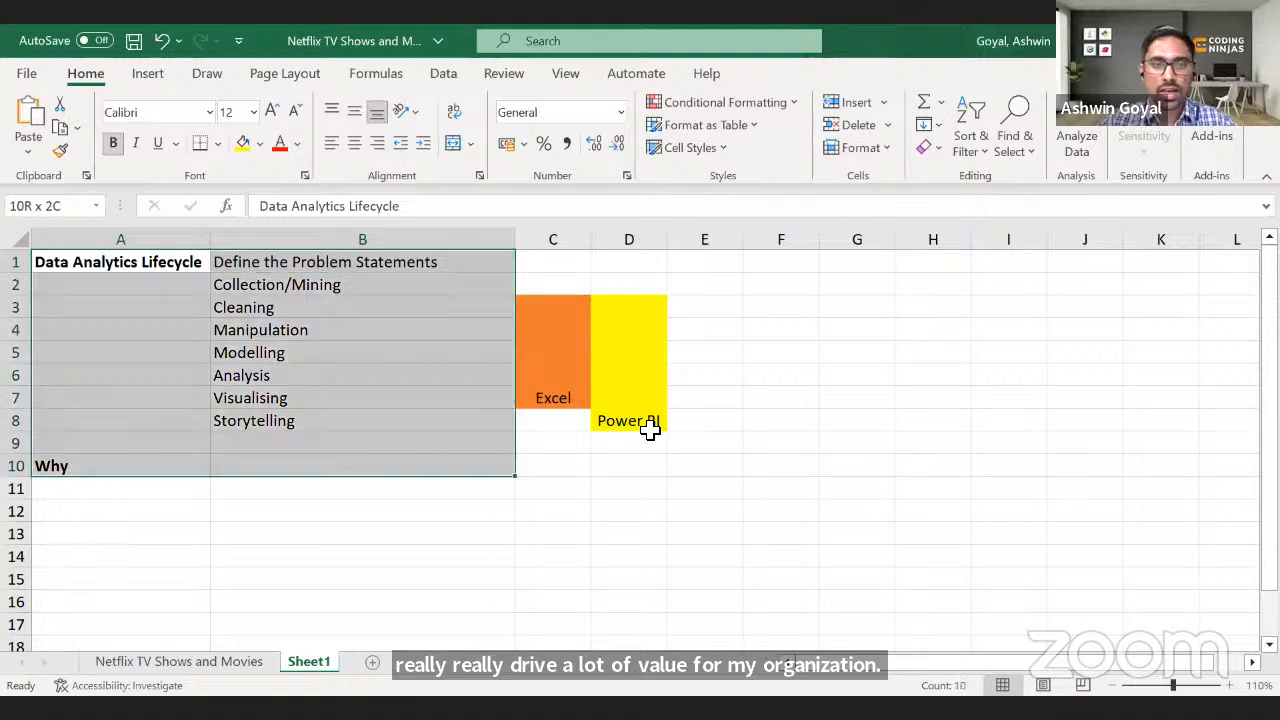
{"action": "key", "text": "ctrl+q"}
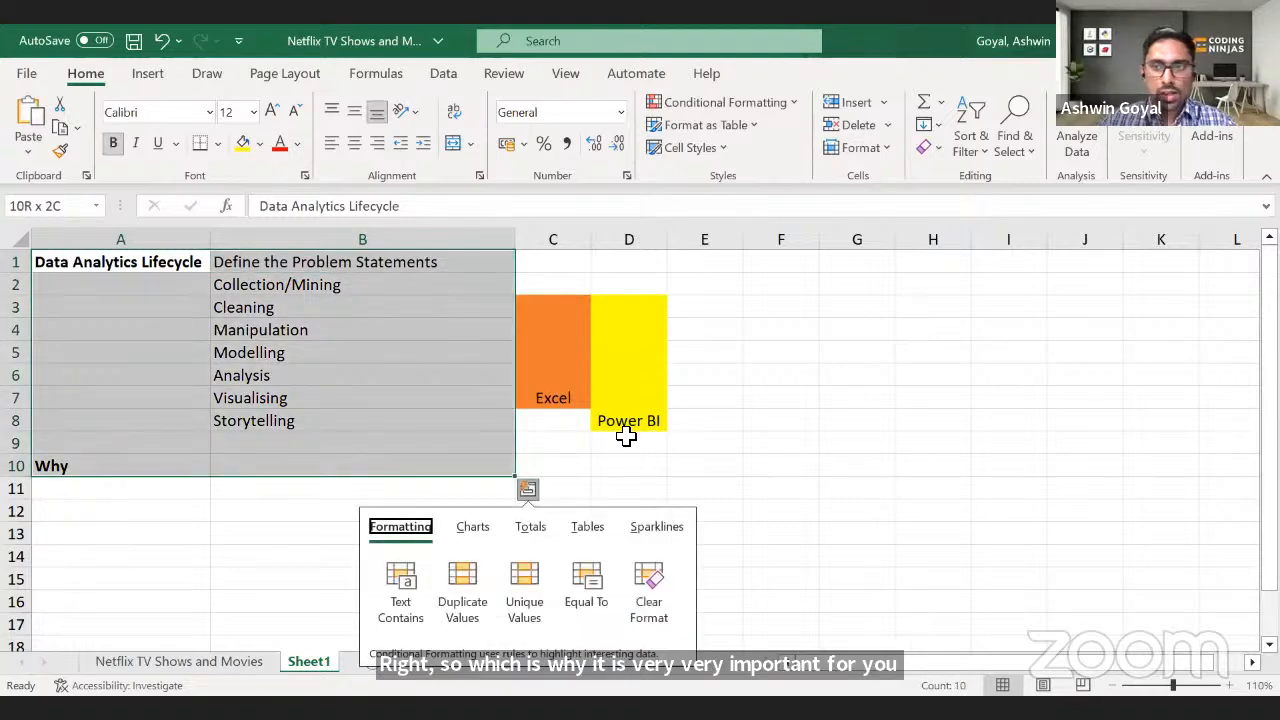
{"action": "left_click", "coordinate": [626, 440]}
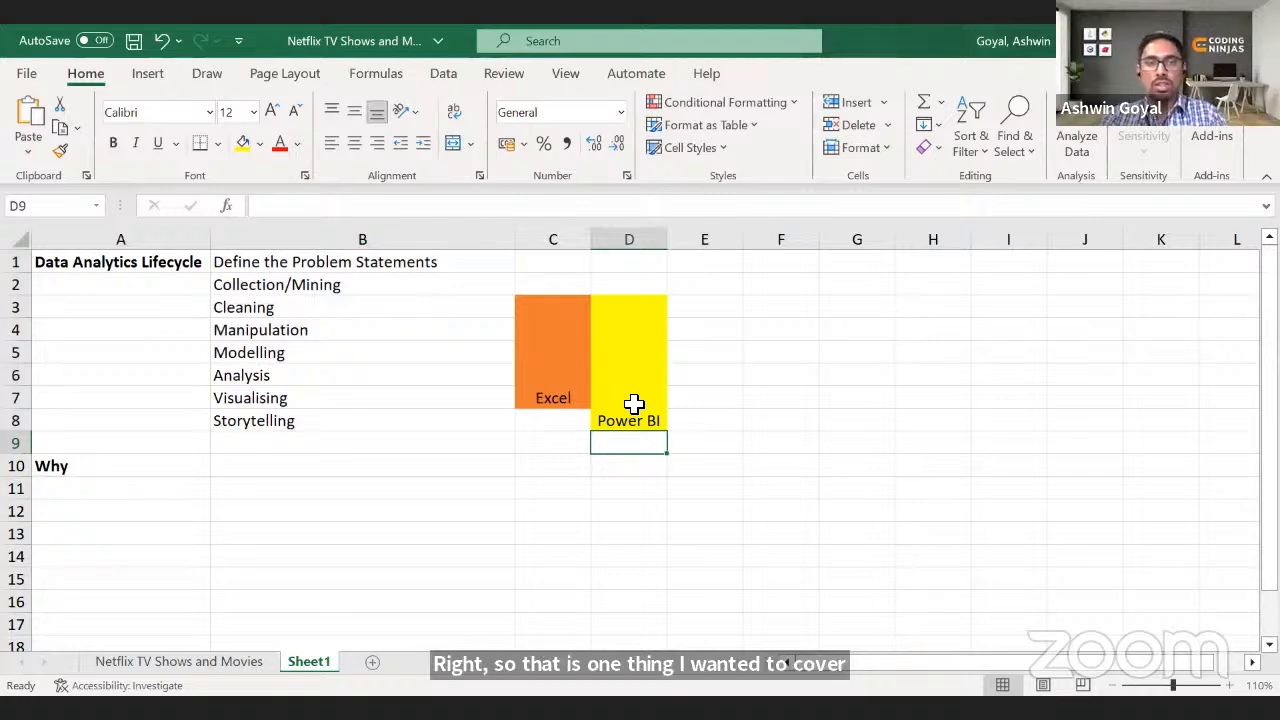
- Examine the Why heading in A10 and go over the lifecycle stages again from B1 to Storytelling
{"action": "left_click", "coordinate": [188, 468]}
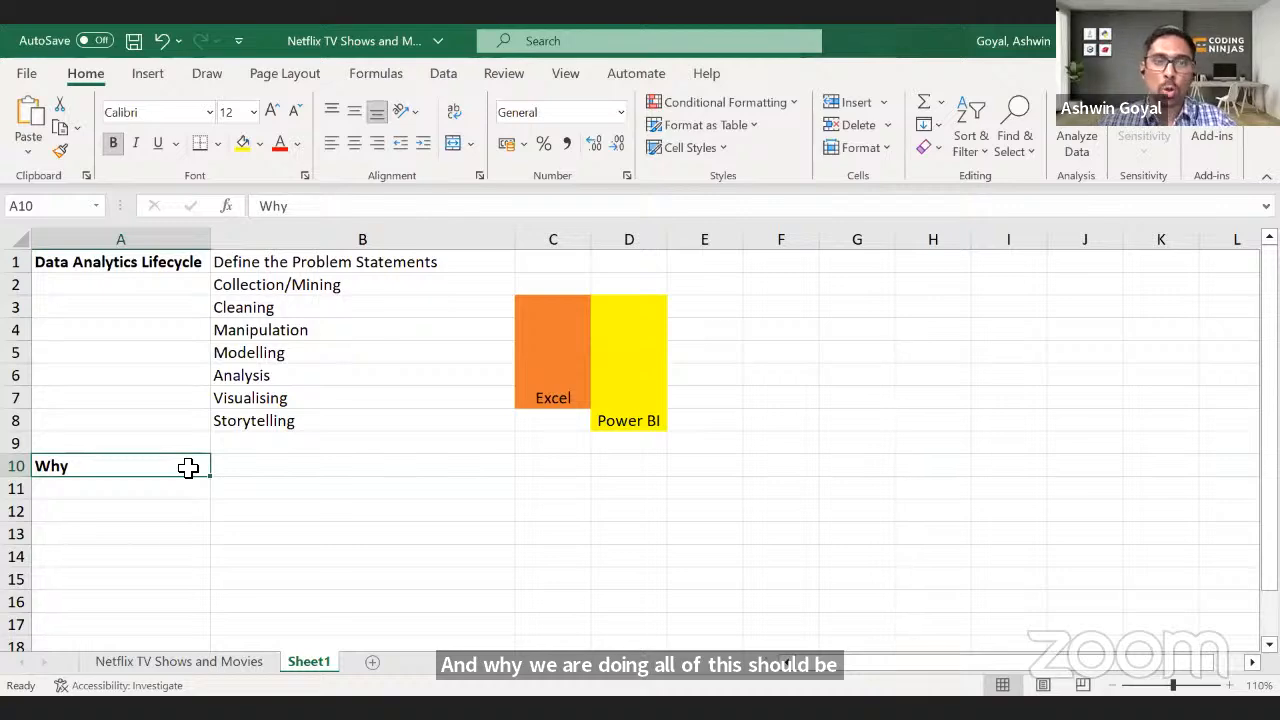
{"action": "key", "text": "Up"}
{"action": "key", "text": "Right"}
{"action": "key", "text": "Up"}
{"action": "key", "text": "ctrl+Up"}
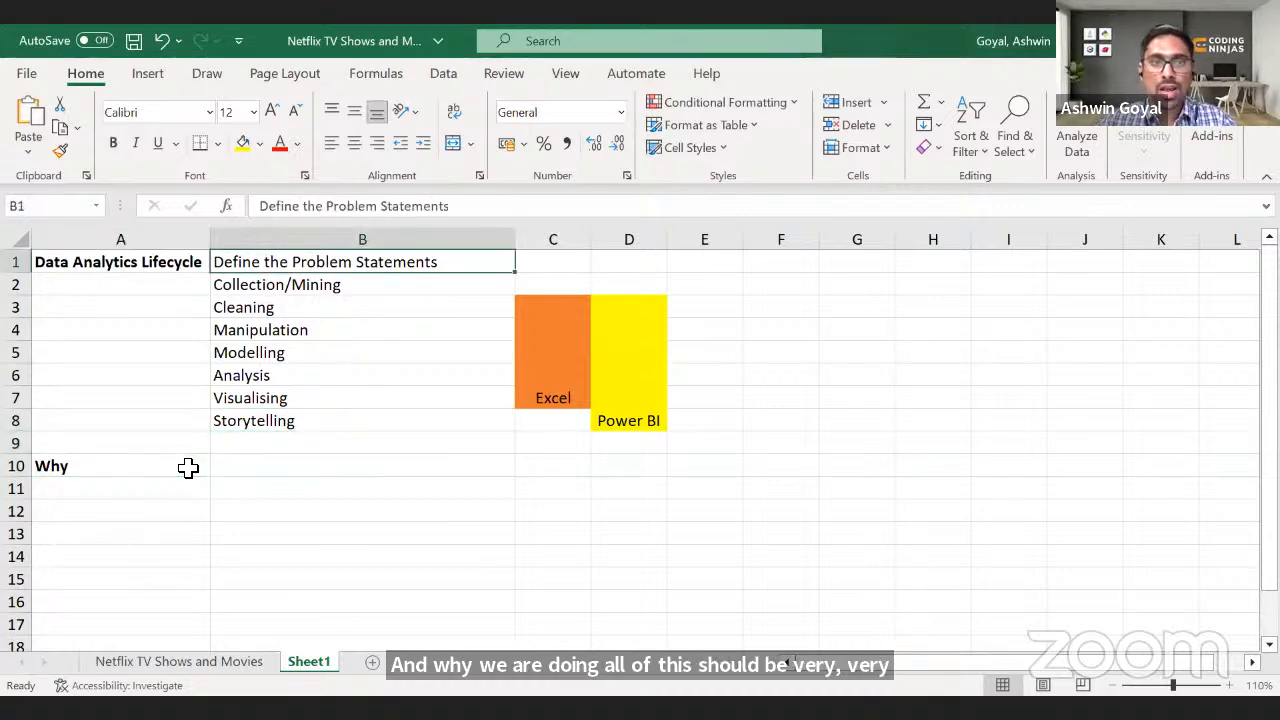
{"action": "key", "text": "Down"}
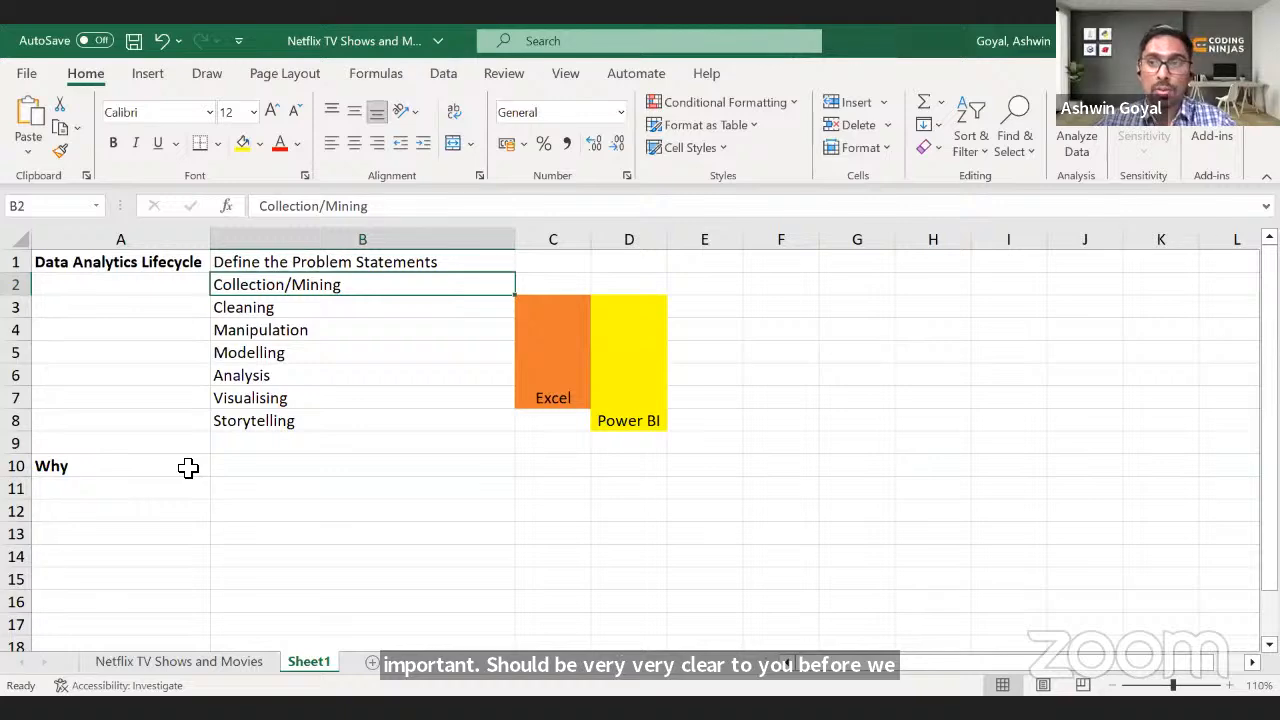
{"action": "key", "text": "Down"}
{"action": "key", "text": "Down"}
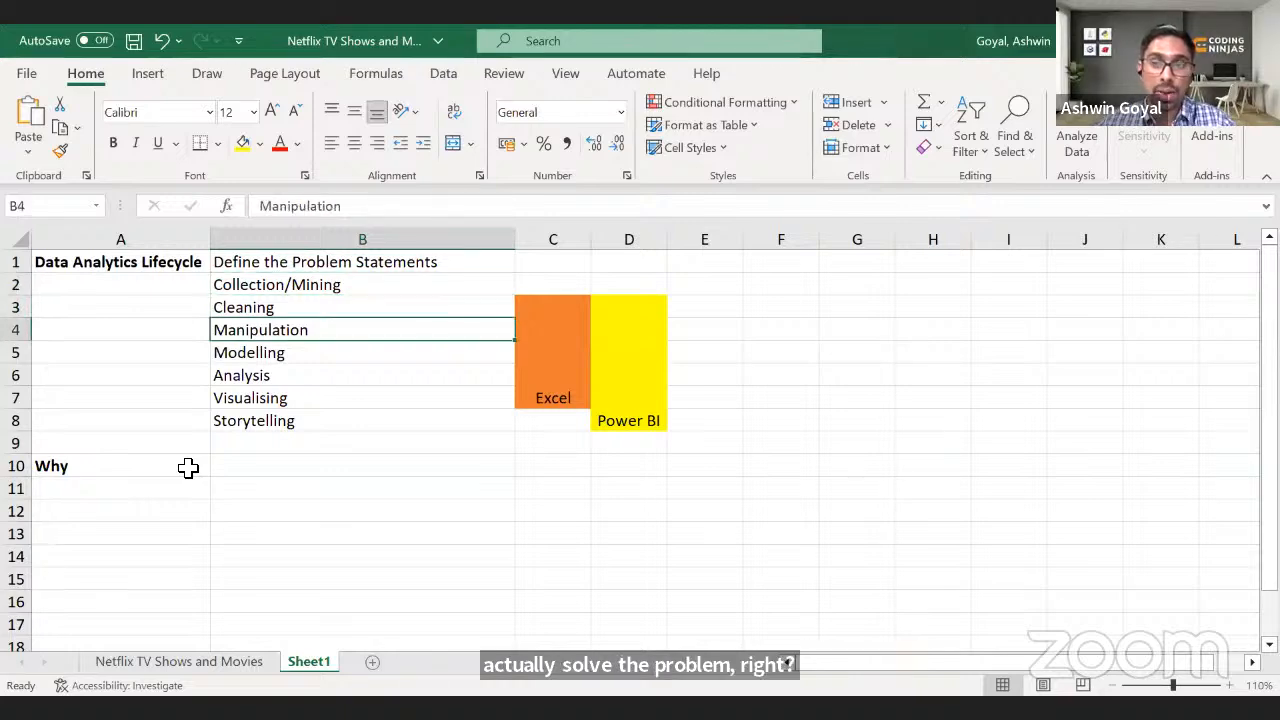
{"action": "key", "text": "ctrl+Down"}
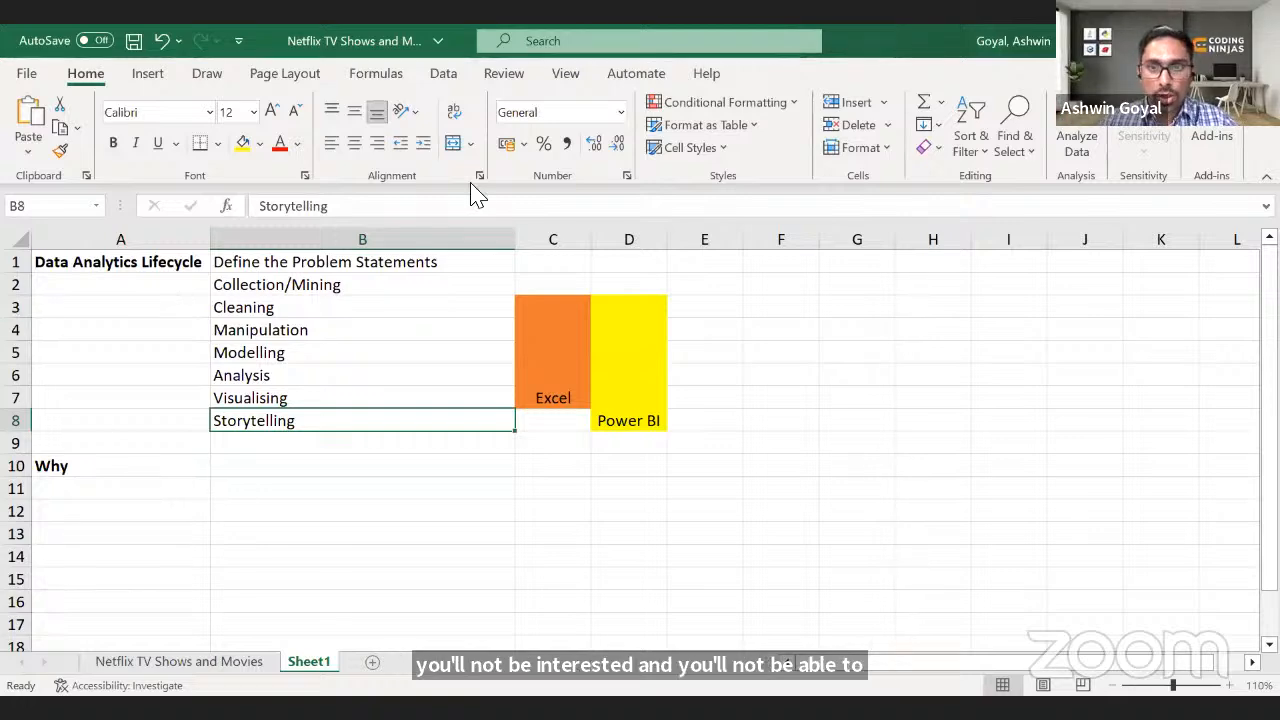
{"action": "left_click", "coordinate": [683, 243]}
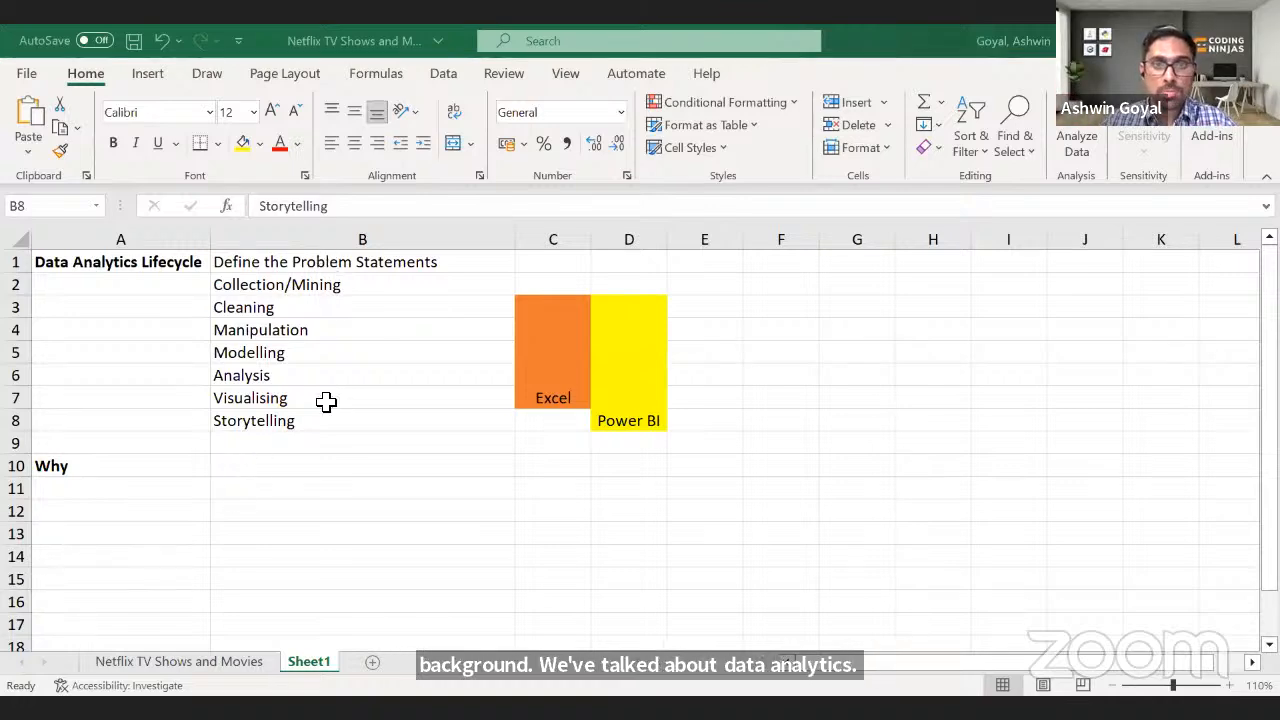
- Open the Netflix TV Shows and Movies sheet and remove the filters from its header row
{"action": "left_click", "coordinate": [218, 663]}
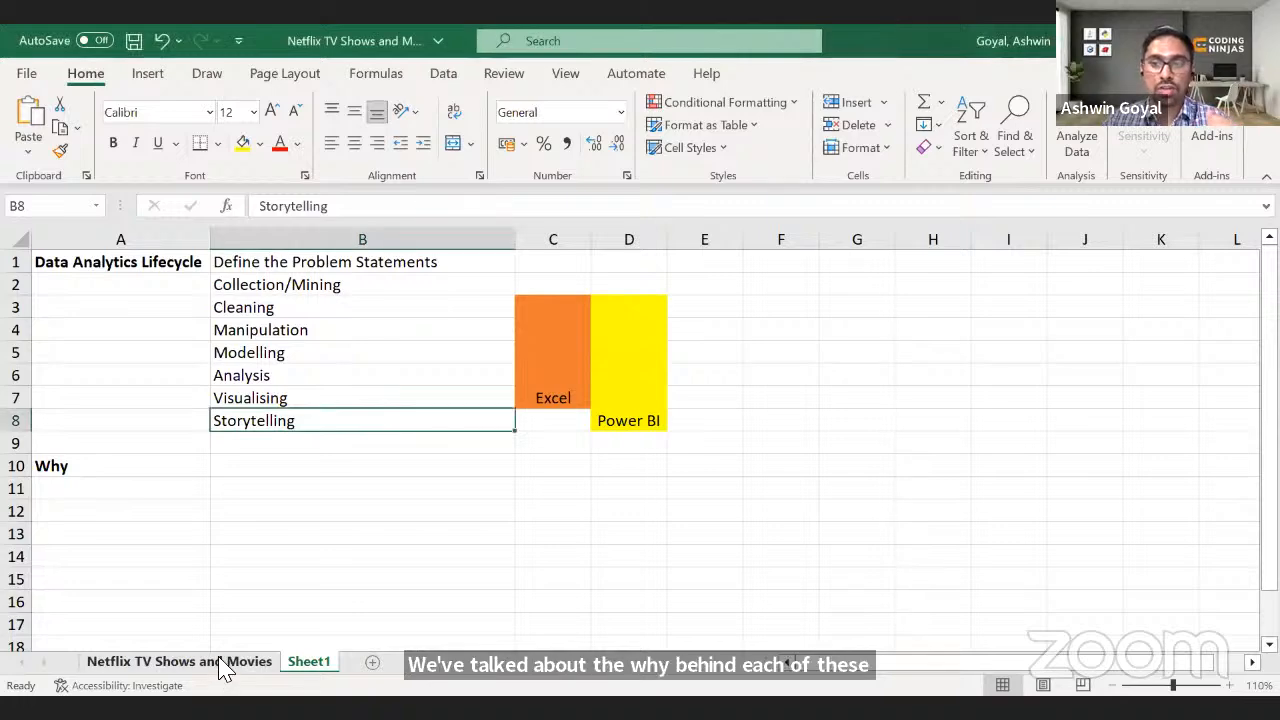
{"action": "left_click", "coordinate": [225, 668]}
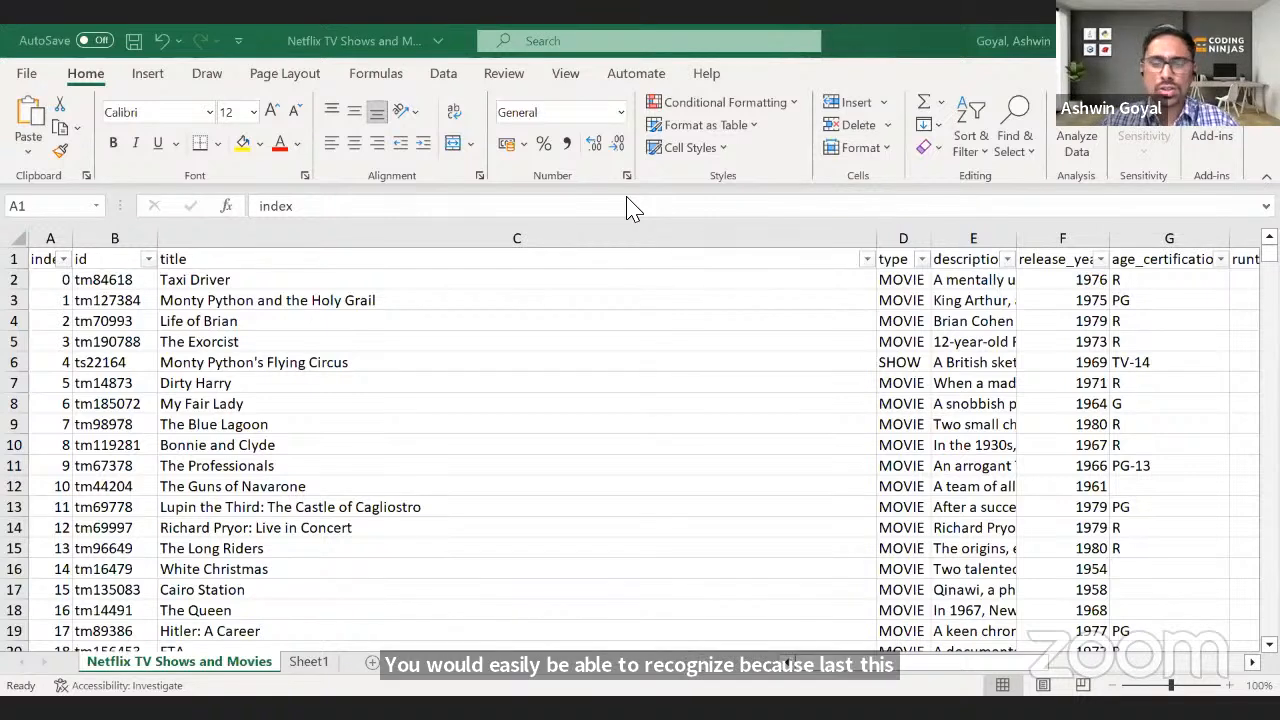
{"action": "left_click", "coordinate": [280, 262]}
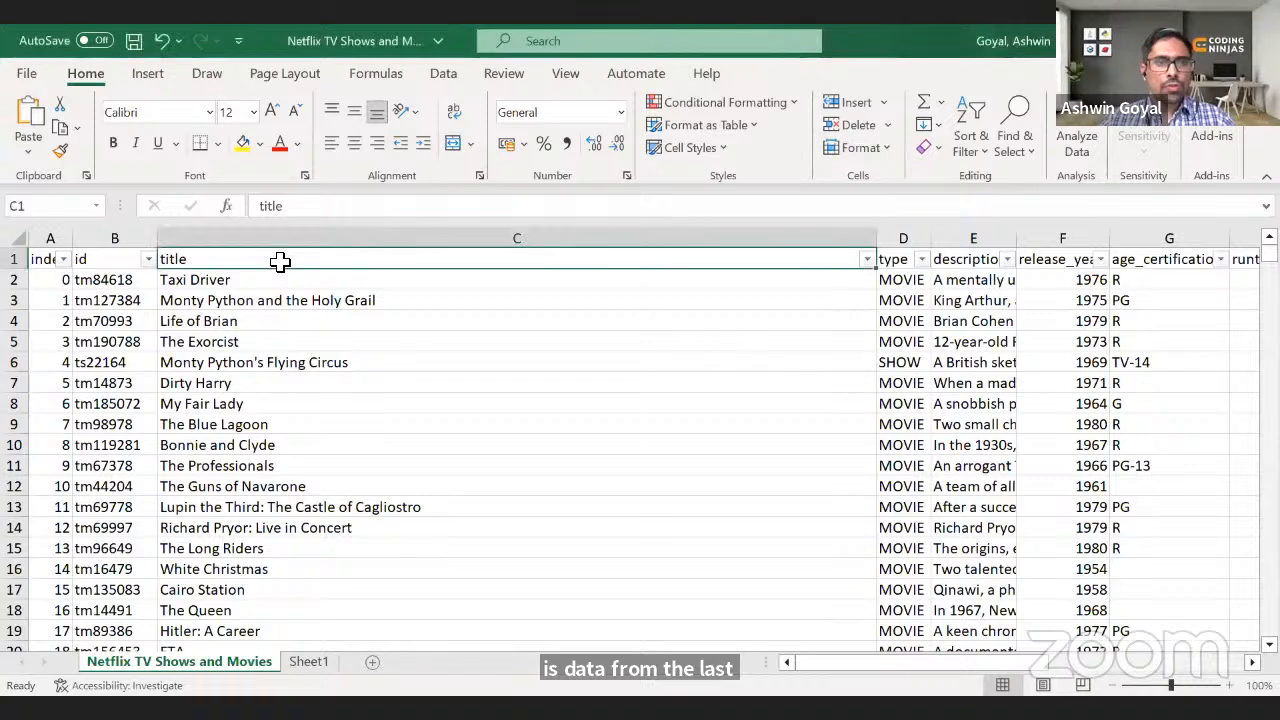
{"action": "key", "text": "Left"}
{"action": "key", "text": "Left"}
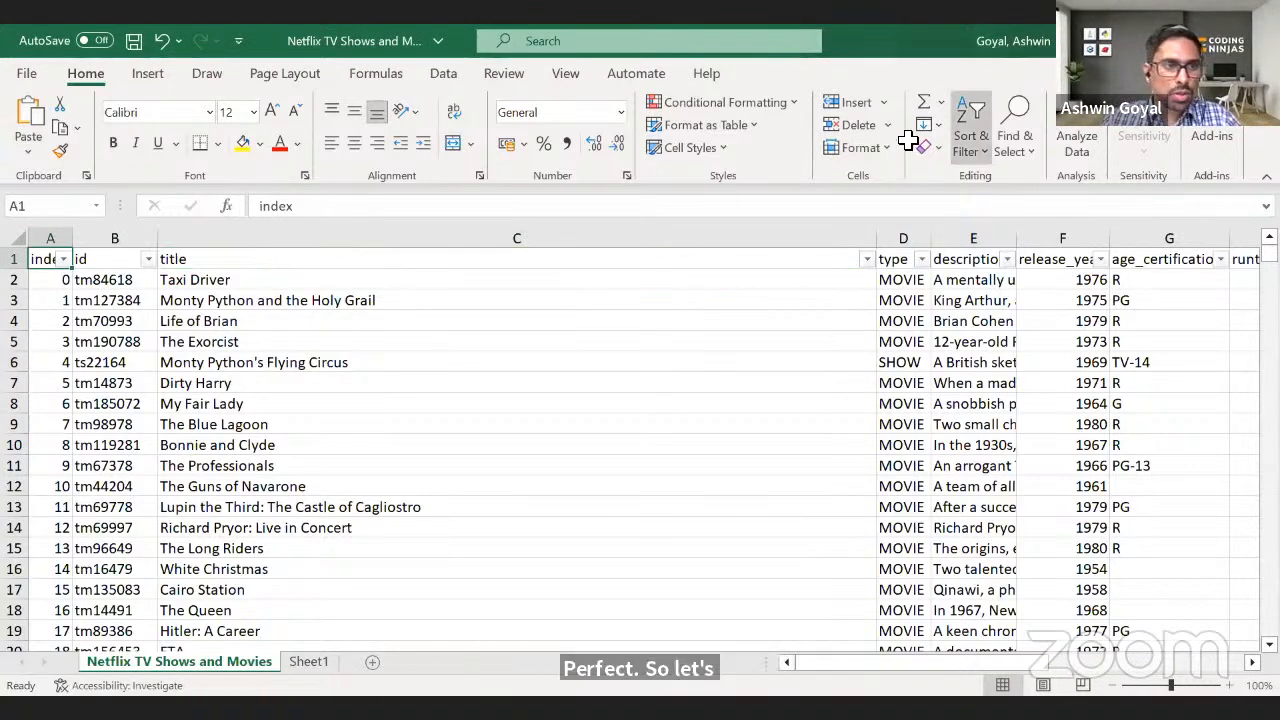
{"action": "key", "text": "ctrl+shift+l"}
{"action": "key", "text": "shift+Down"}
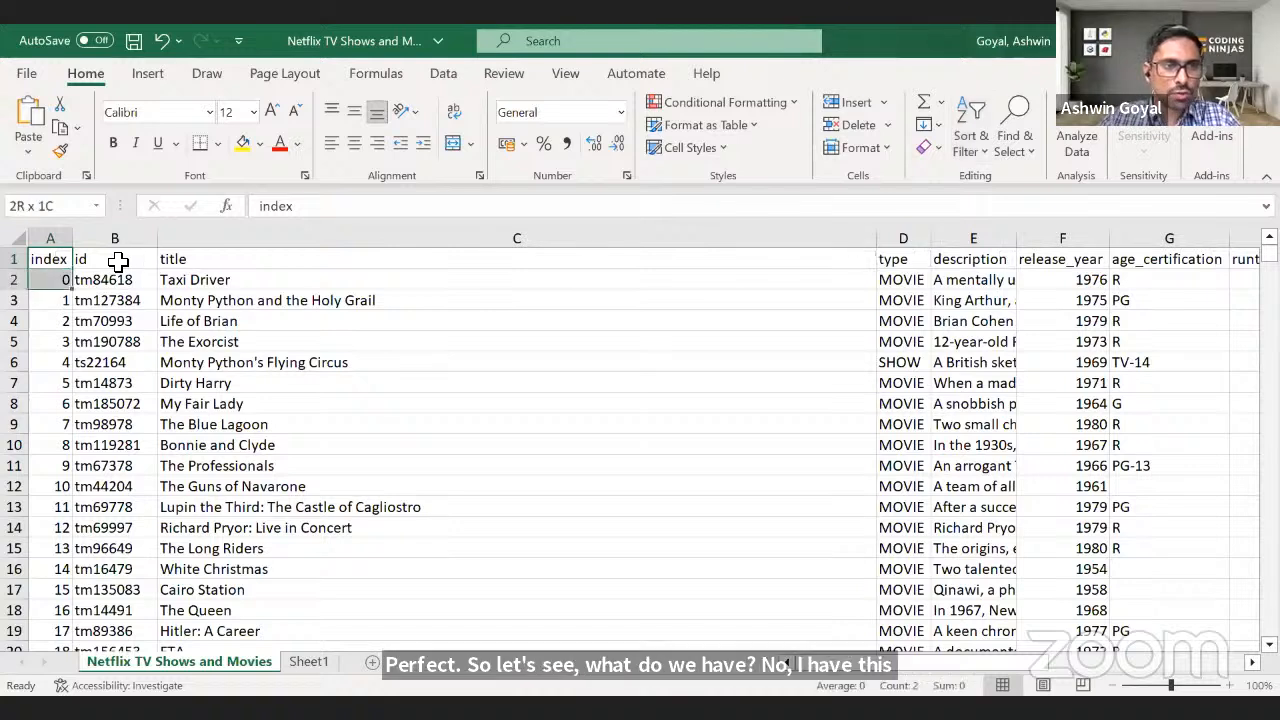
- Examine the id header and read through the title column down to row 18, ending back on the title header
{"action": "left_click", "coordinate": [118, 262]}
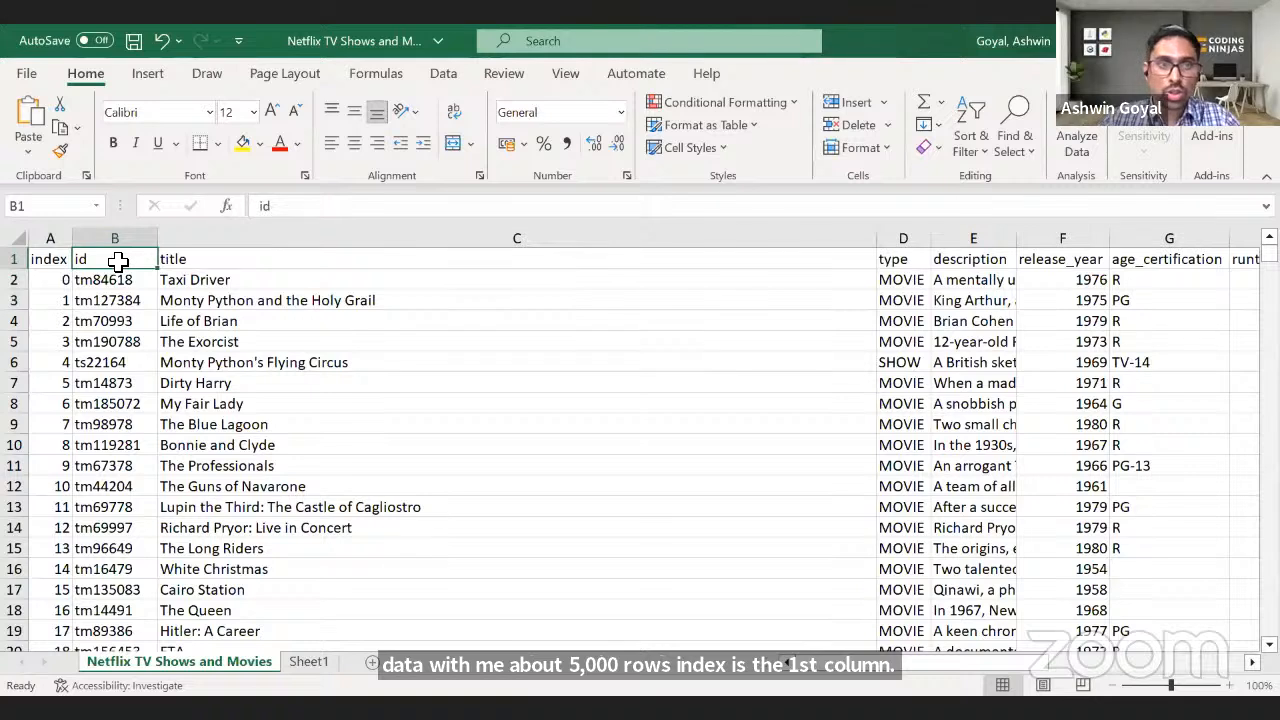
{"action": "key", "text": "Right"}
{"action": "key", "text": "Down"}
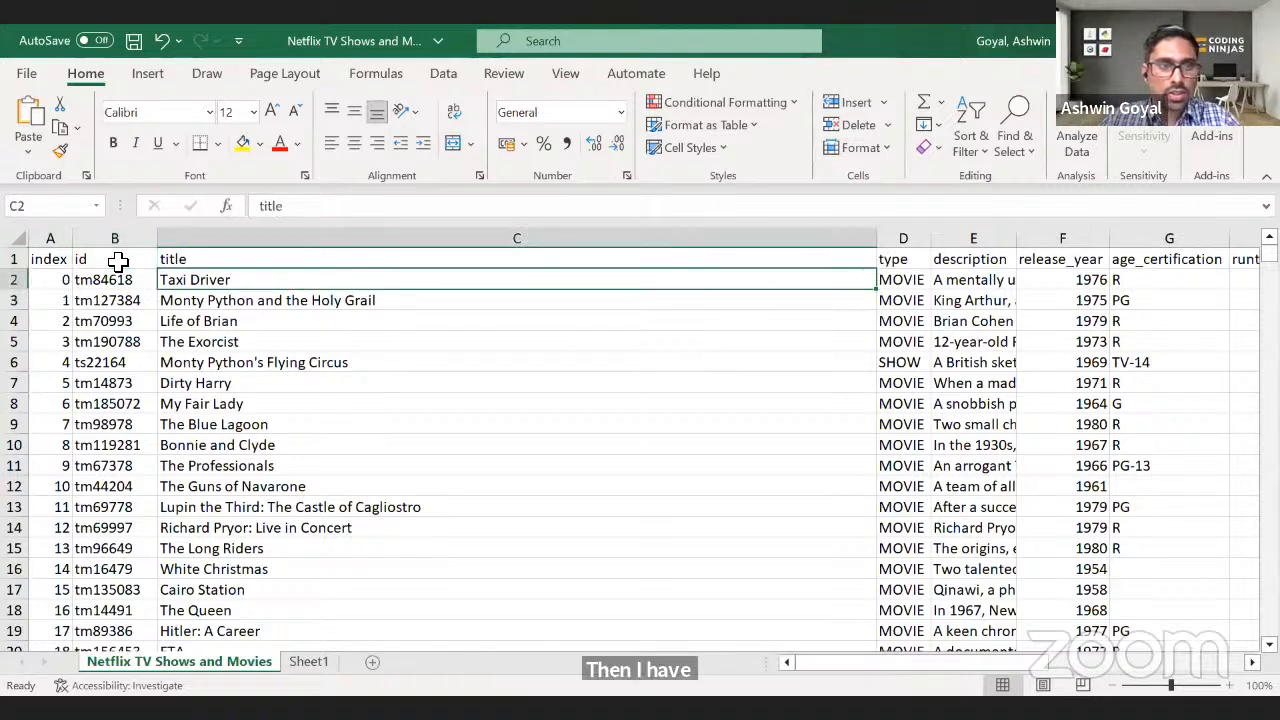
{"action": "key", "text": "Down"}
{"action": "key", "text": "Down"}
{"action": "key", "text": "Down"}
{"action": "key", "text": "Down"}
{"action": "key", "text": "Down"}
{"action": "key", "text": "Down"}
{"action": "key", "text": "Down"}
{"action": "key", "text": "Down"}
{"action": "key", "text": "Down"}
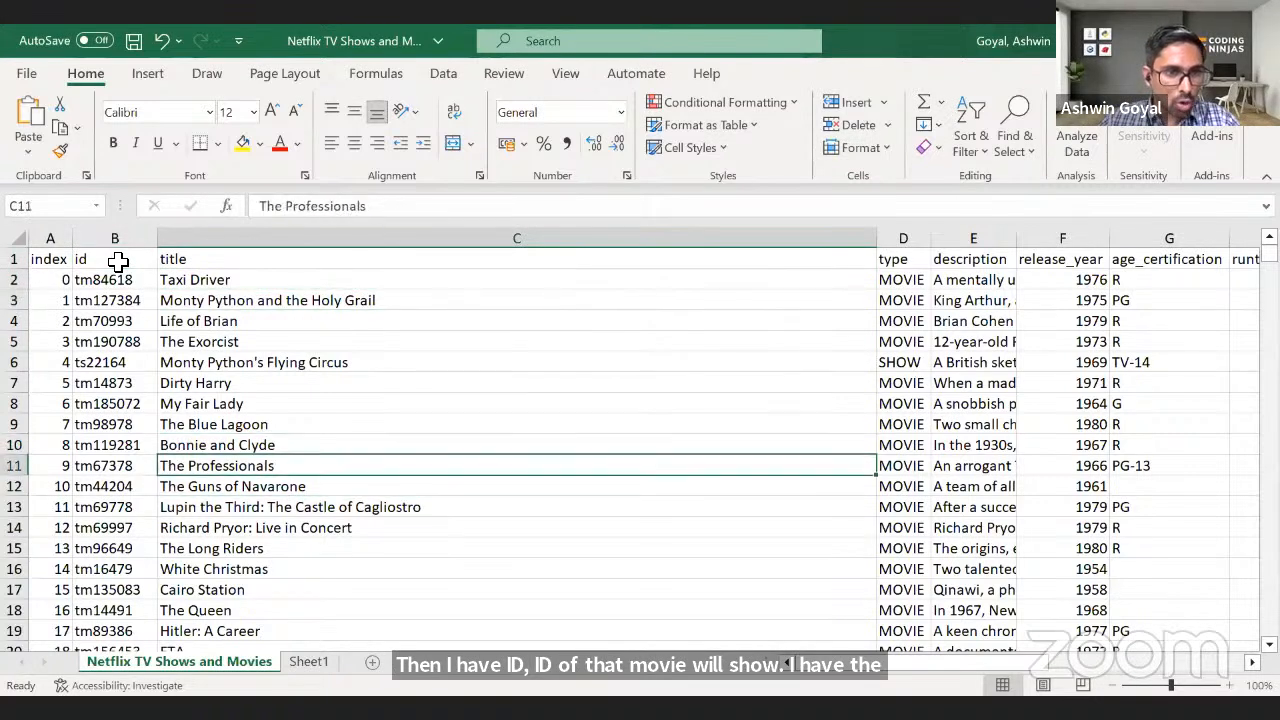
{"action": "key", "text": "Down"}
{"action": "key", "text": "Down"}
{"action": "key", "text": "Down"}
{"action": "key", "text": "Down"}
{"action": "key", "text": "Down"}
{"action": "key", "text": "Down"}
{"action": "key", "text": "Down"}
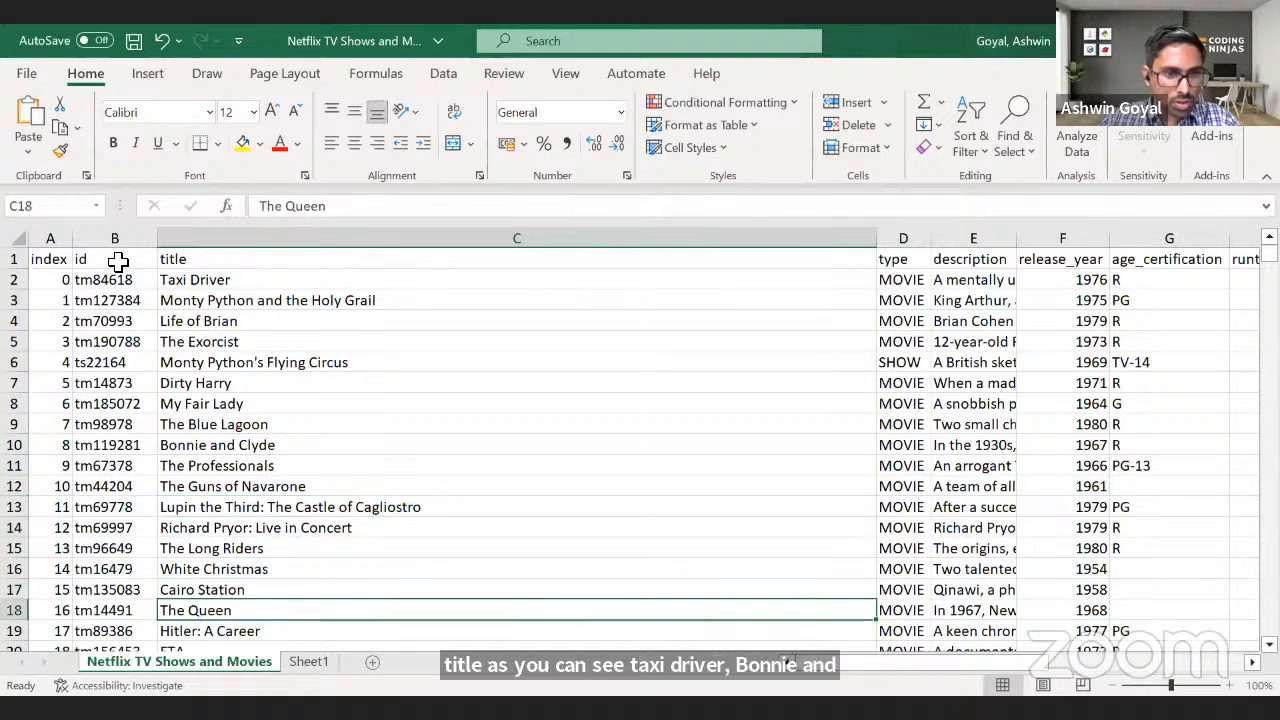
{"action": "key", "text": "ctrl+Up"}
{"action": "key", "text": "Right"}
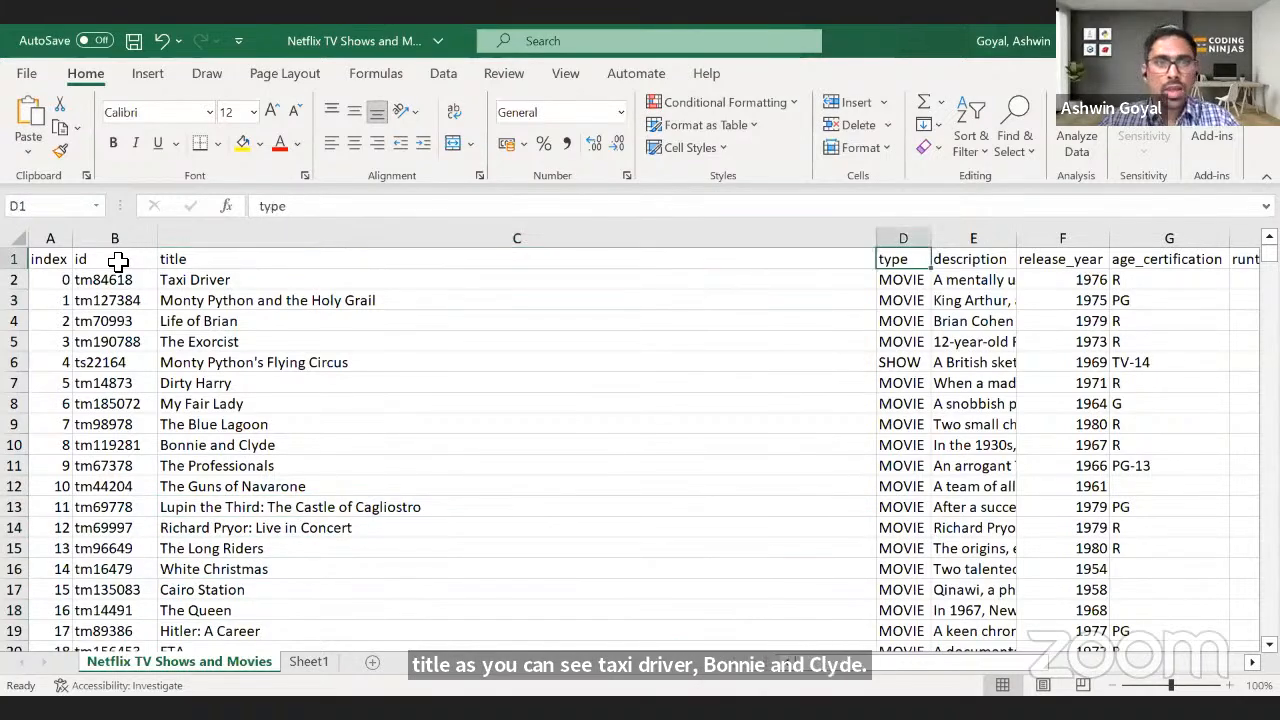
{"action": "key", "text": "Left"}
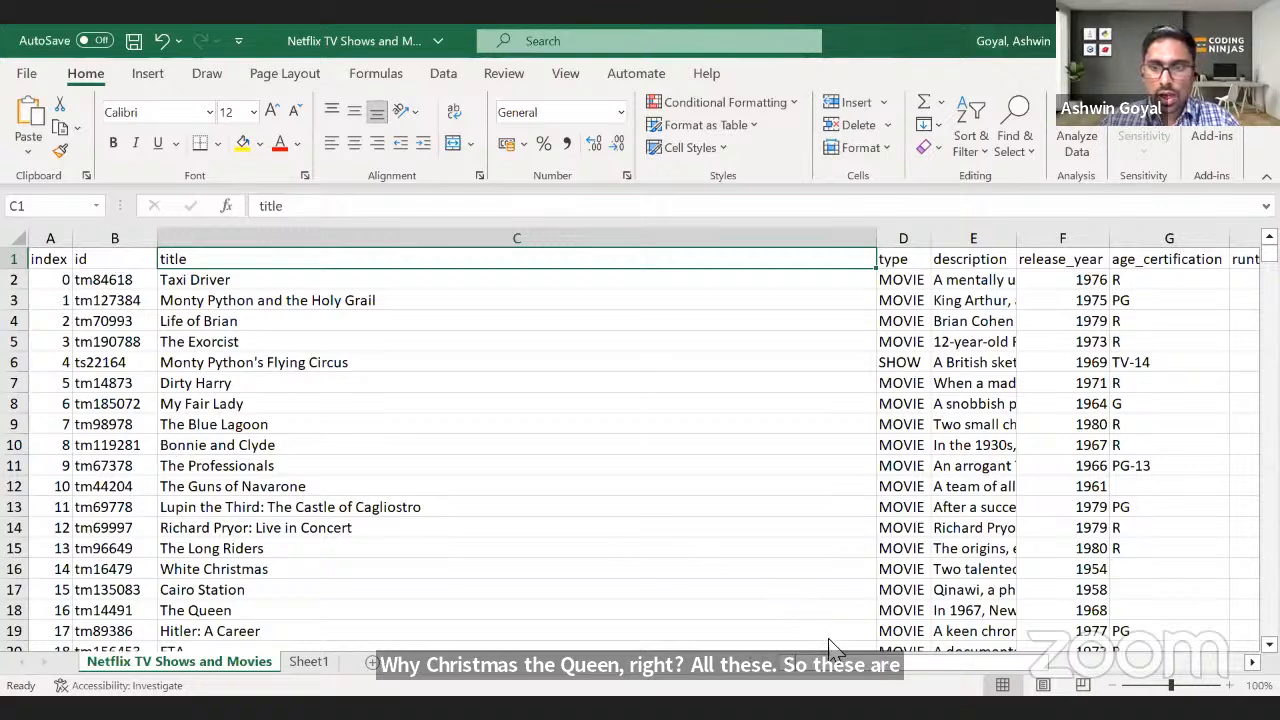
- Turn on filters for the header row and examine the values offered by the type column's filter
{"action": "left_click_drag", "start_coordinate": [858, 667], "coordinate": [904, 667]}
{"action": "left_click", "coordinate": [485, 261]}
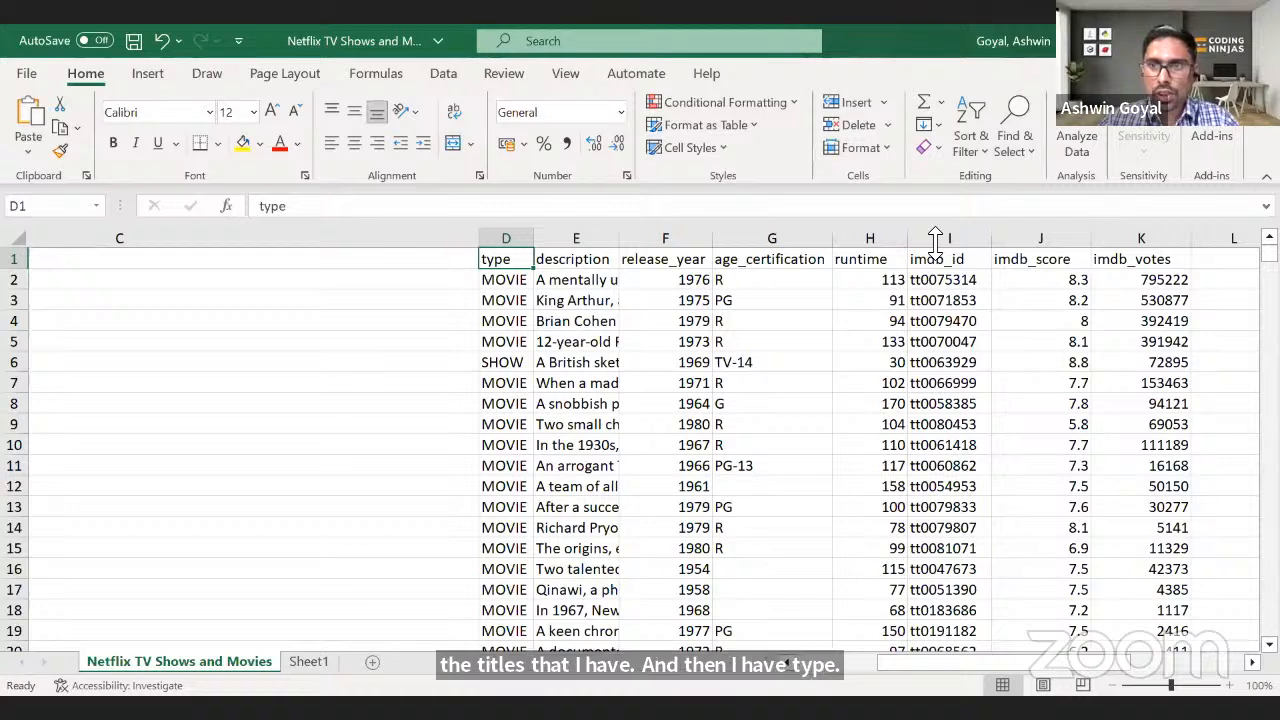
{"action": "left_click", "coordinate": [960, 145]}
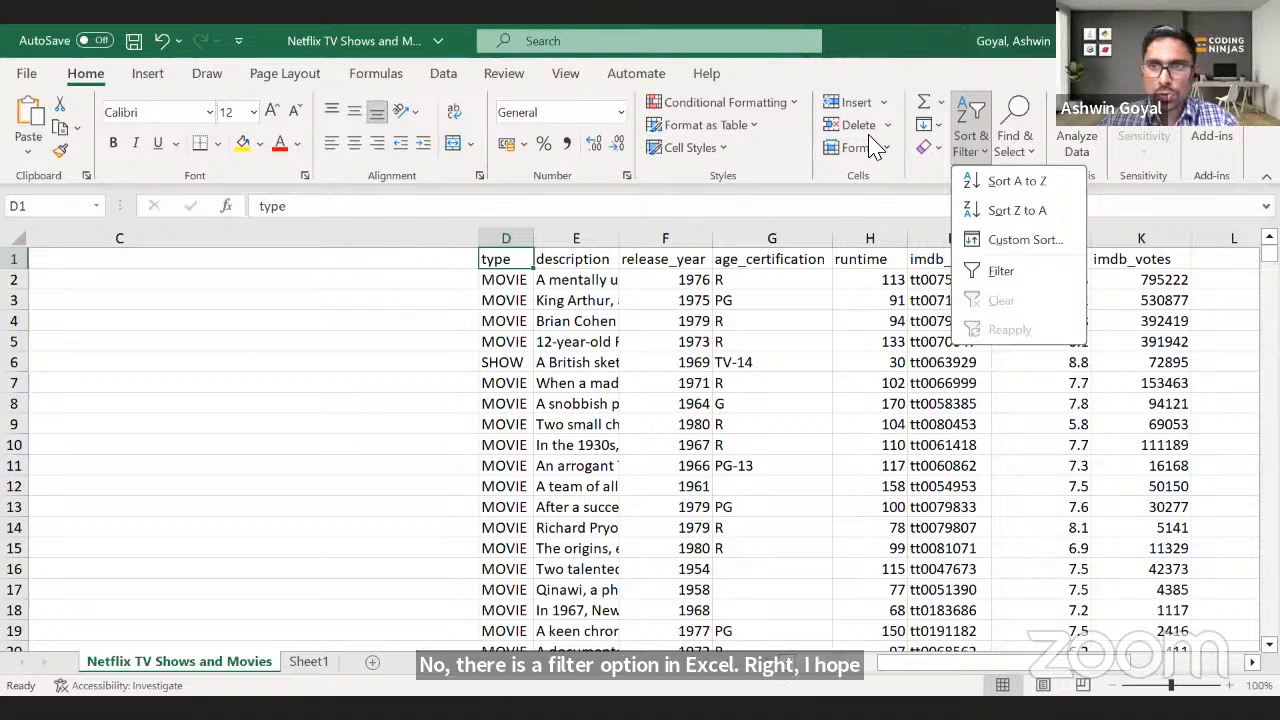
{"action": "left_click", "coordinate": [980, 278]}
{"action": "left_click", "coordinate": [526, 259]}
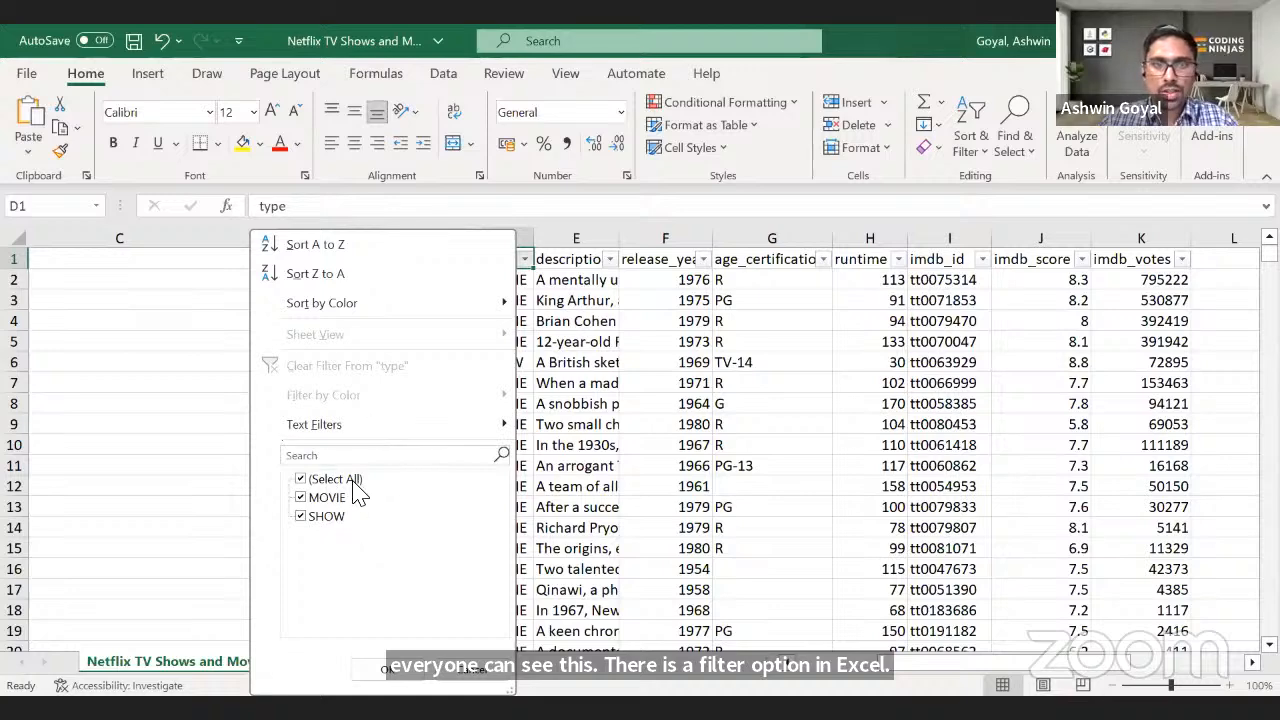
{"action": "left_click", "coordinate": [525, 261]}
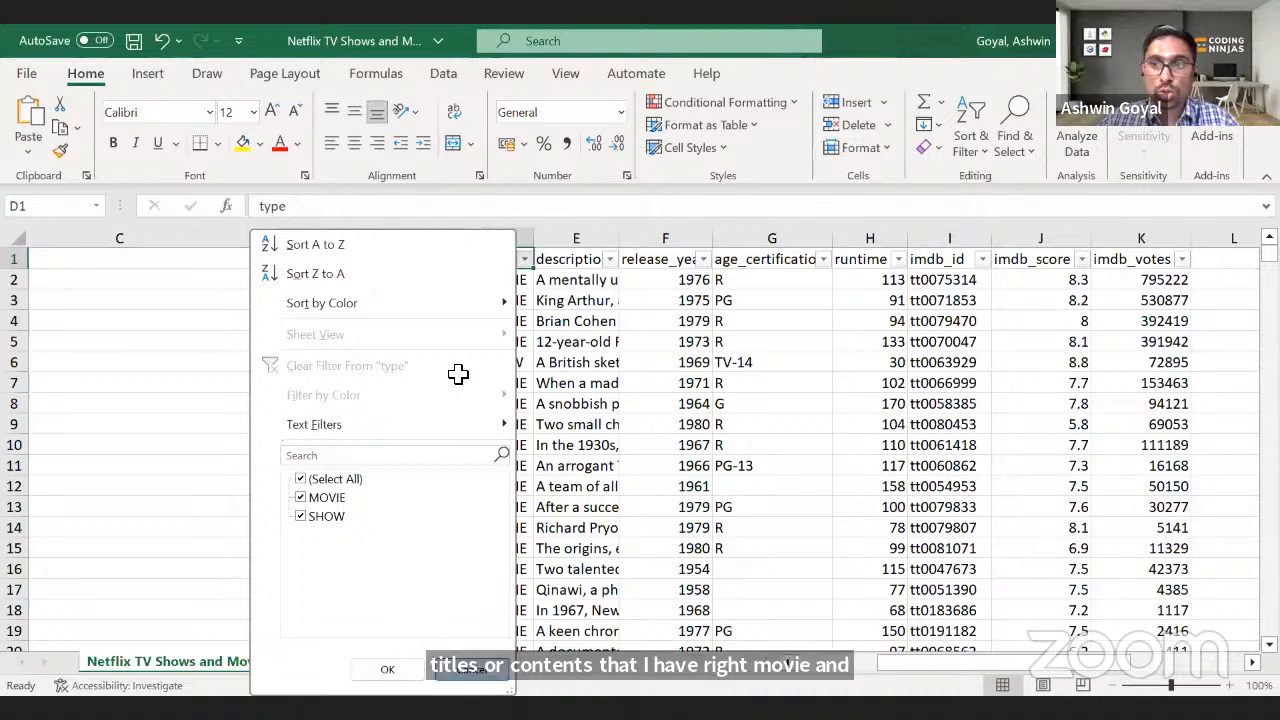
{"action": "left_click", "coordinate": [625, 238]}
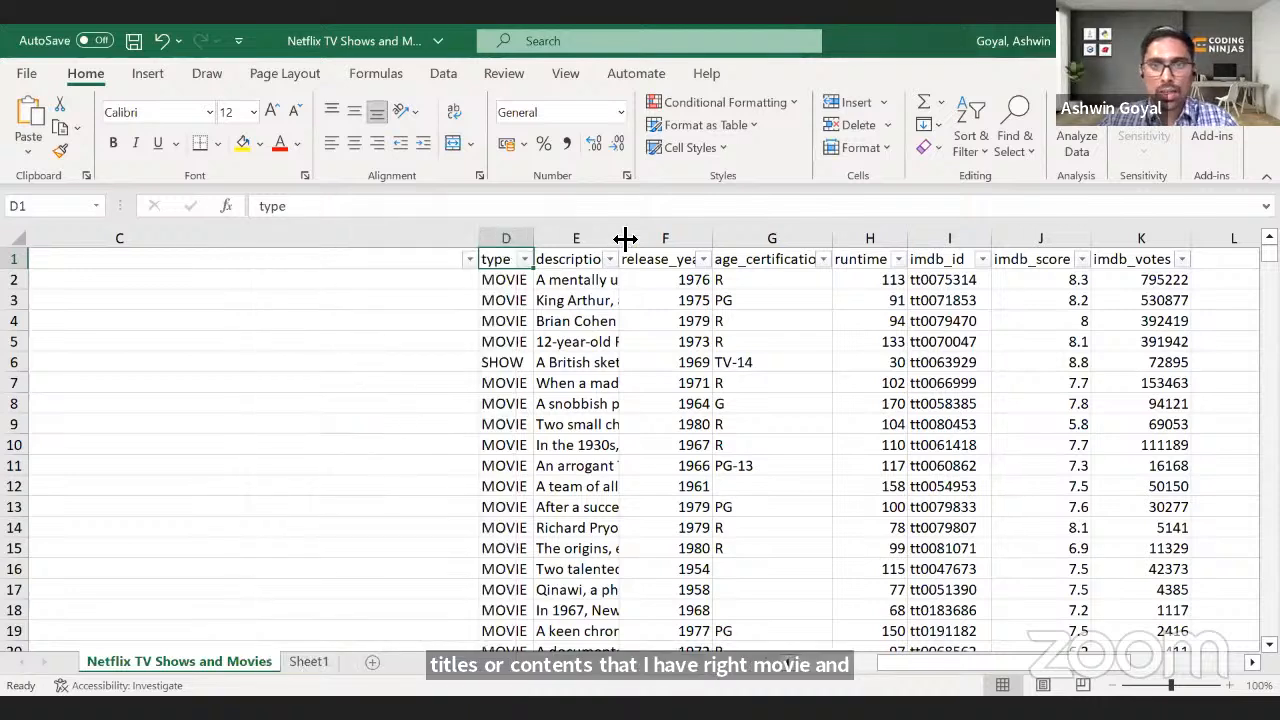
- Enlarge the formula bar to show several lines and read the full descriptions in E2 and E3
{"action": "left_click", "coordinate": [572, 259]}
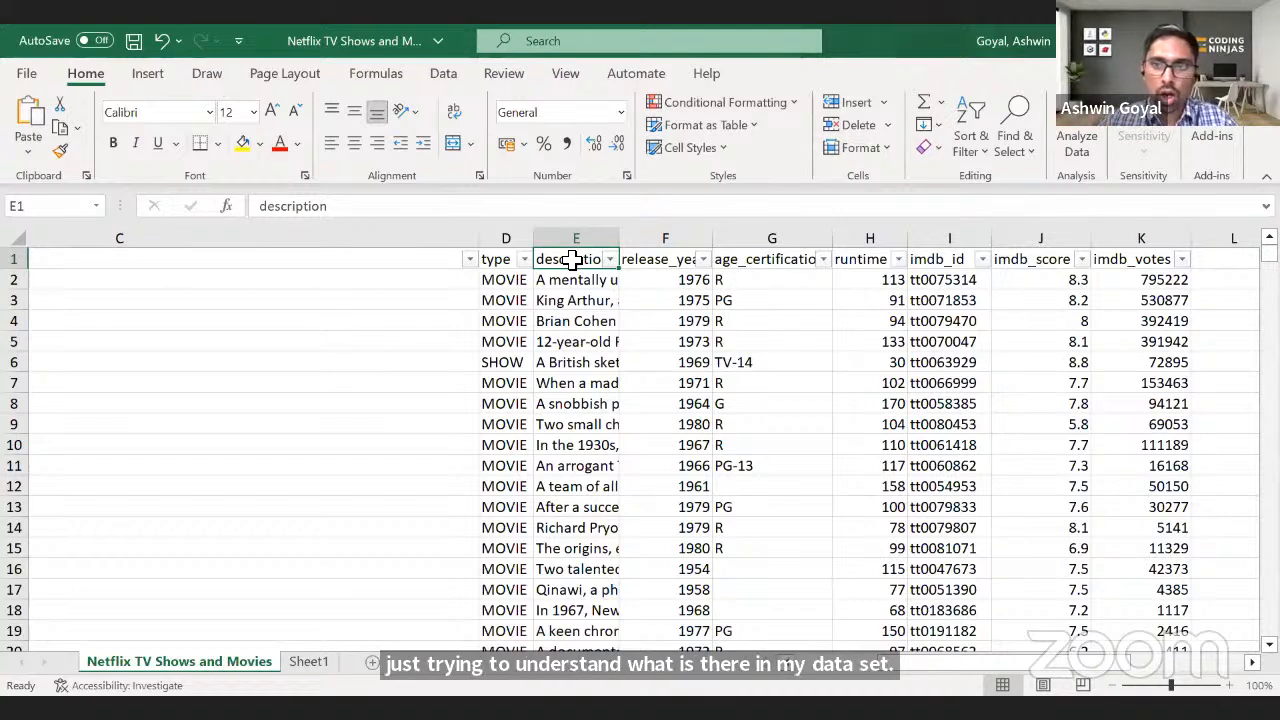
{"action": "key", "text": "Down"}
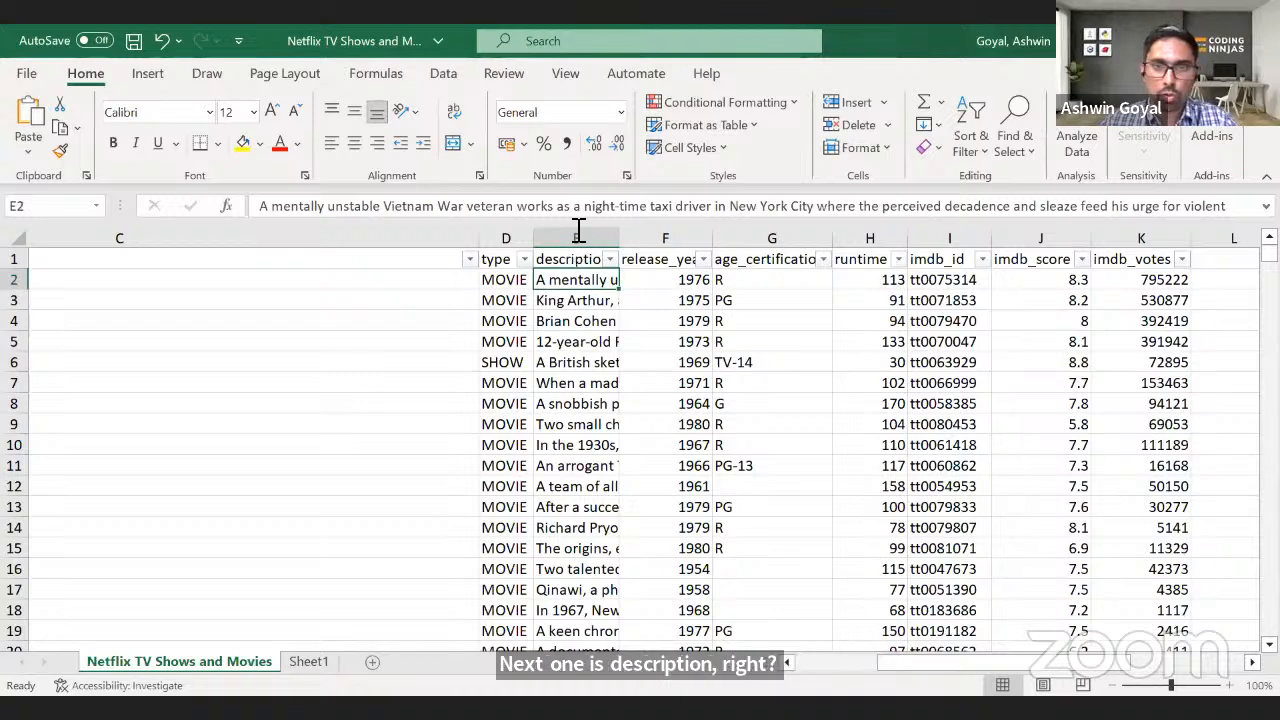
{"action": "left_click_drag", "start_coordinate": [579, 230], "coordinate": [576, 258]}
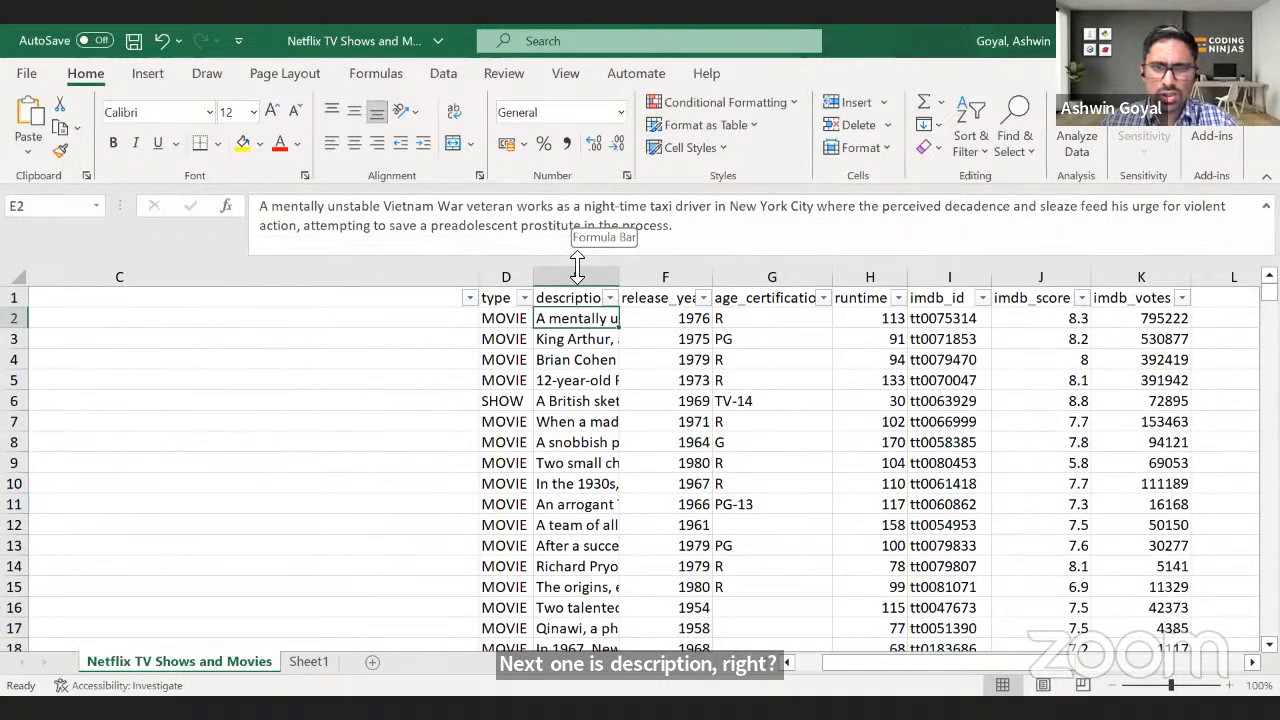
{"action": "left_click", "coordinate": [600, 340]}
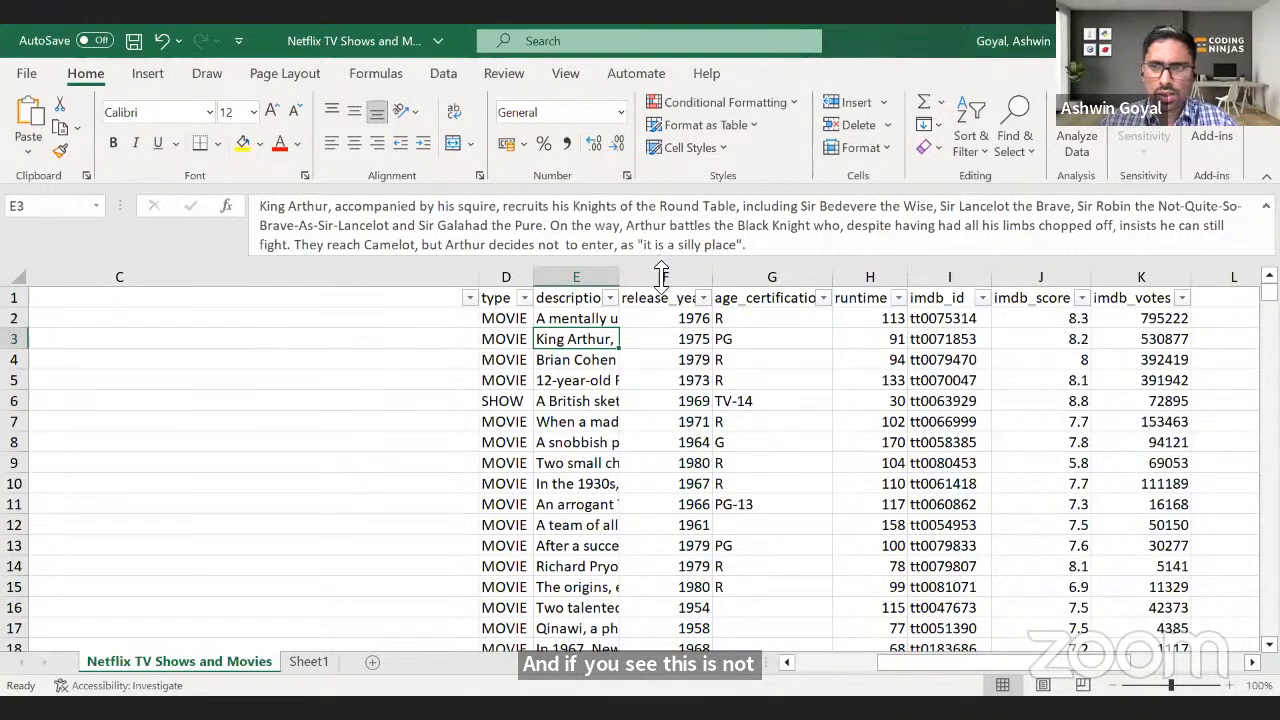
{"action": "mouse_move", "coordinate": [662, 264]}
{"action": "left_mouse_down"}
{"action": "mouse_move", "coordinate": [663, 286]}
{"action": "mouse_move", "coordinate": [665, 265]}
{"action": "left_mouse_up"}
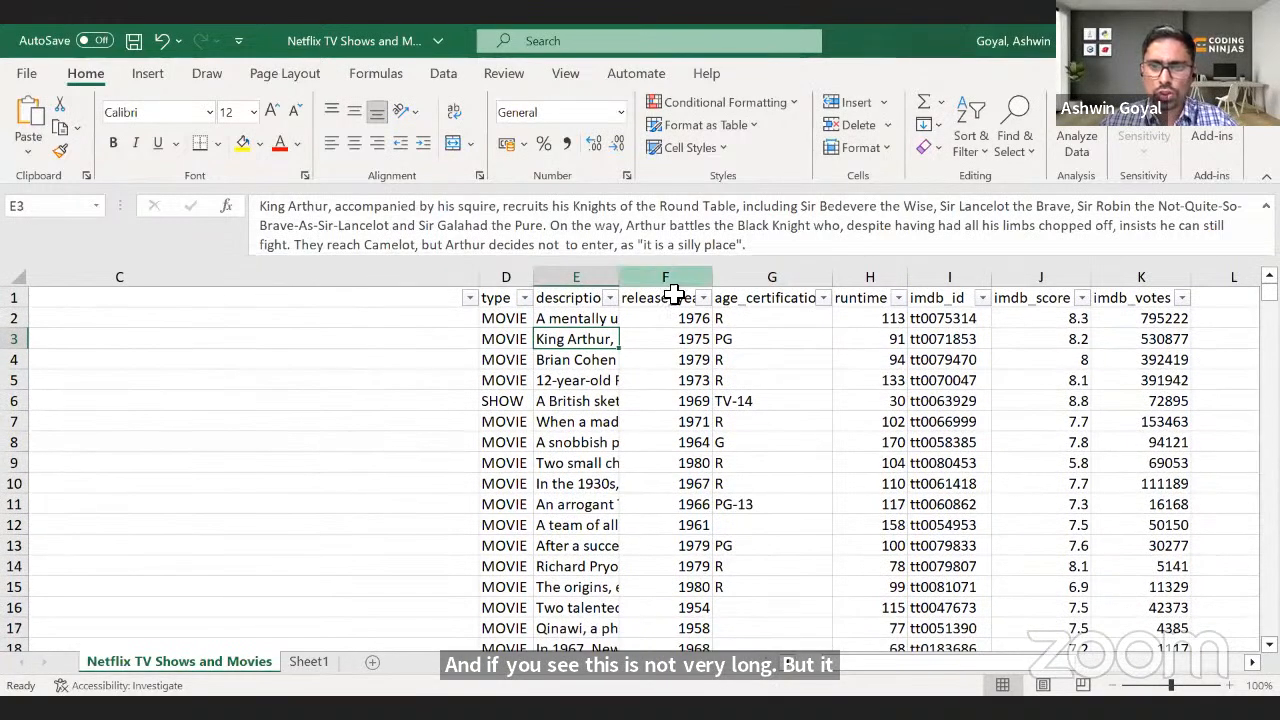
- Review the years listed in the release_year filter through to the last one, leaving the filter unchanged
{"action": "left_click", "coordinate": [692, 302]}
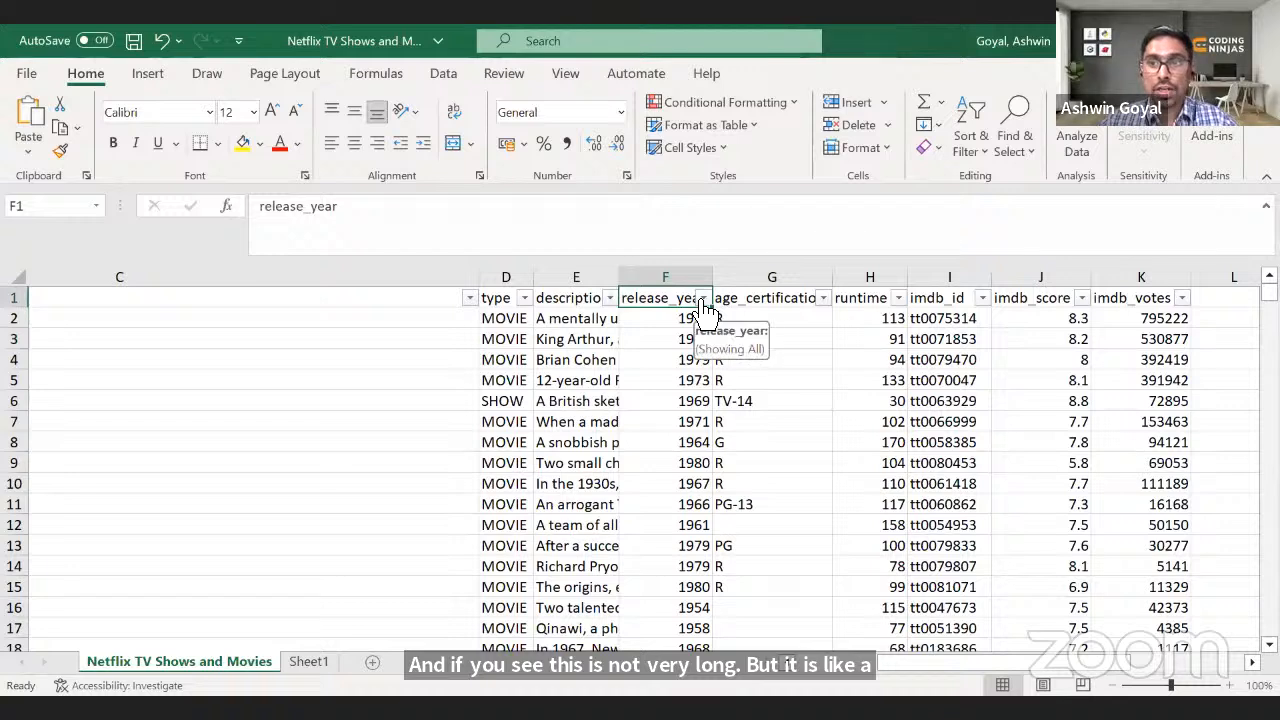
{"action": "key", "text": "alt+Down"}
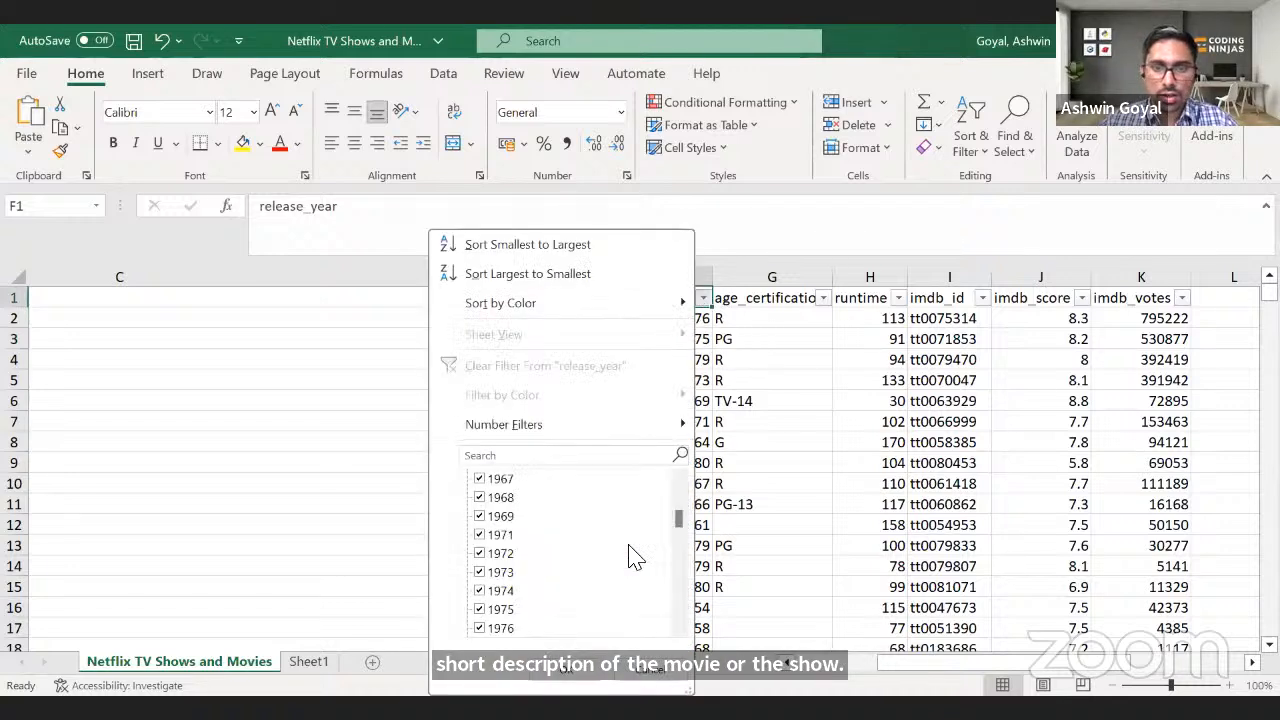
{"action": "scroll", "coordinate": [680, 545], "scroll_direction": "down", "scroll_amount": 7}
{"action": "scroll", "coordinate": [678, 585], "scroll_direction": "down", "scroll_amount": 11}
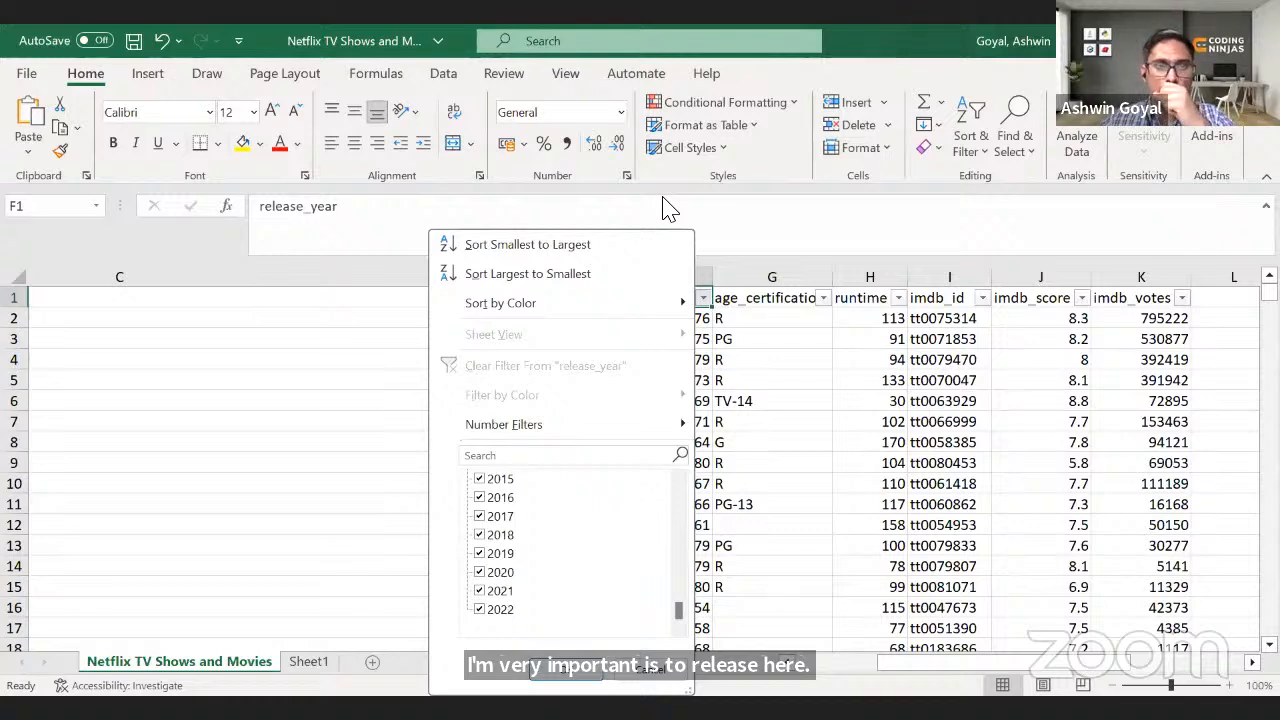
{"action": "left_click", "coordinate": [776, 358]}
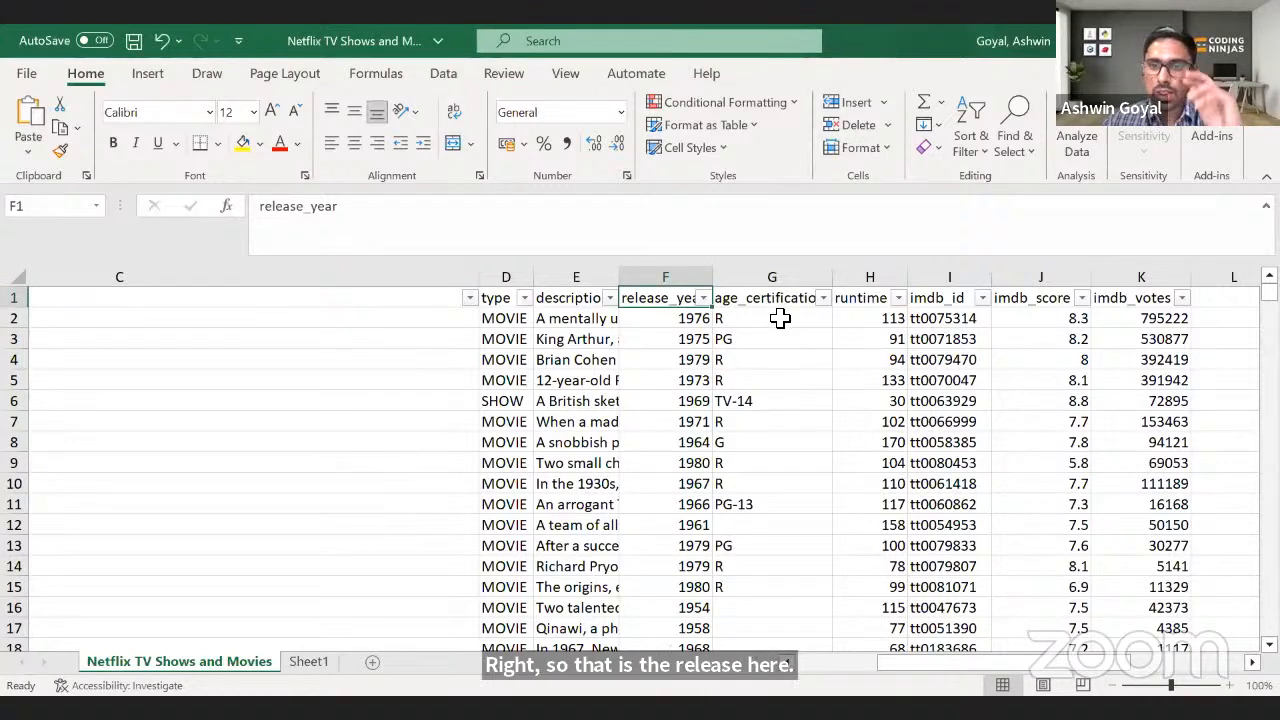
- Examine the ratings in the age_certification column from G2 down to G30 and return to its header
{"action": "left_click", "coordinate": [780, 318]}
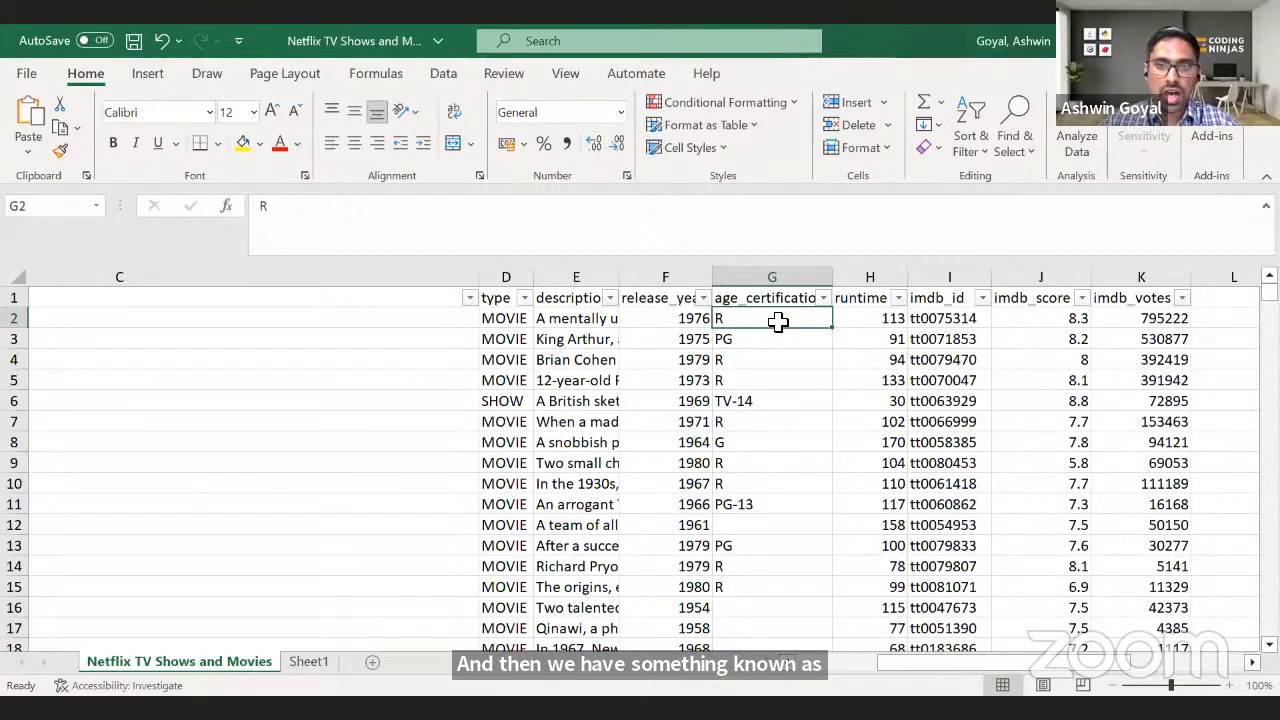
{"action": "key", "text": "Down"}
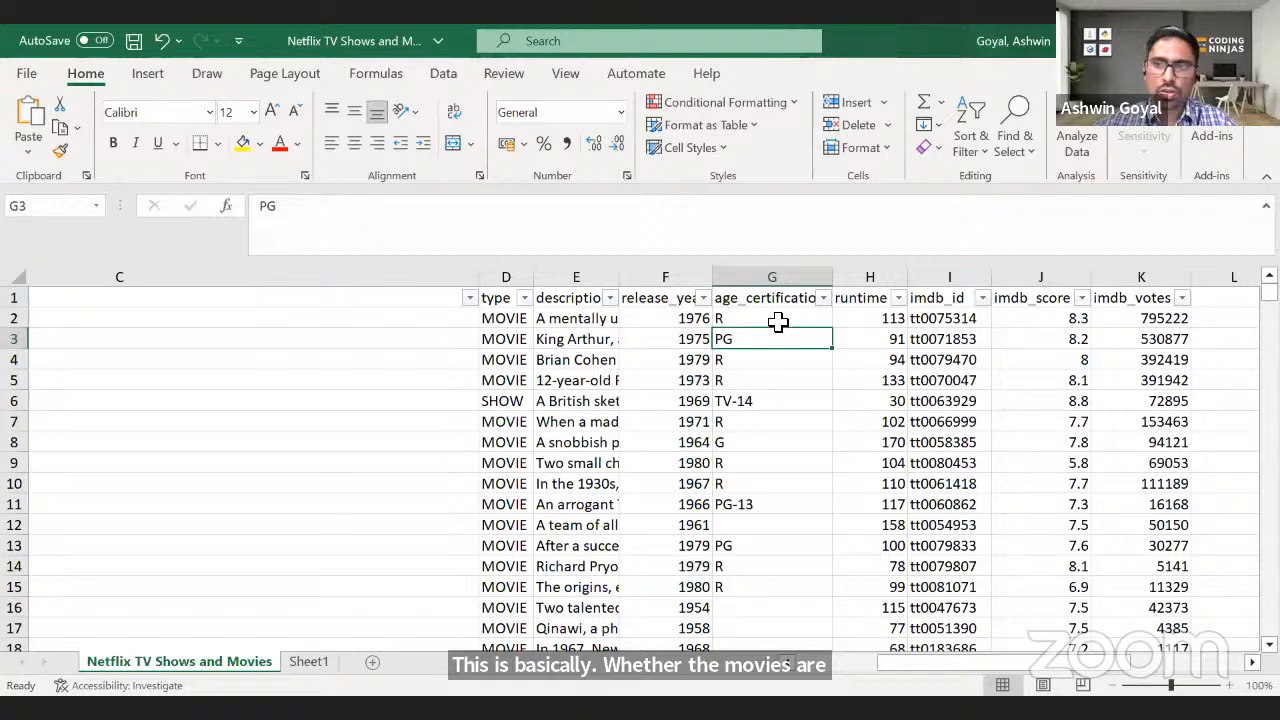
{"action": "key", "text": "Down"}
{"action": "key", "text": "Down"}
{"action": "key", "text": "Down"}
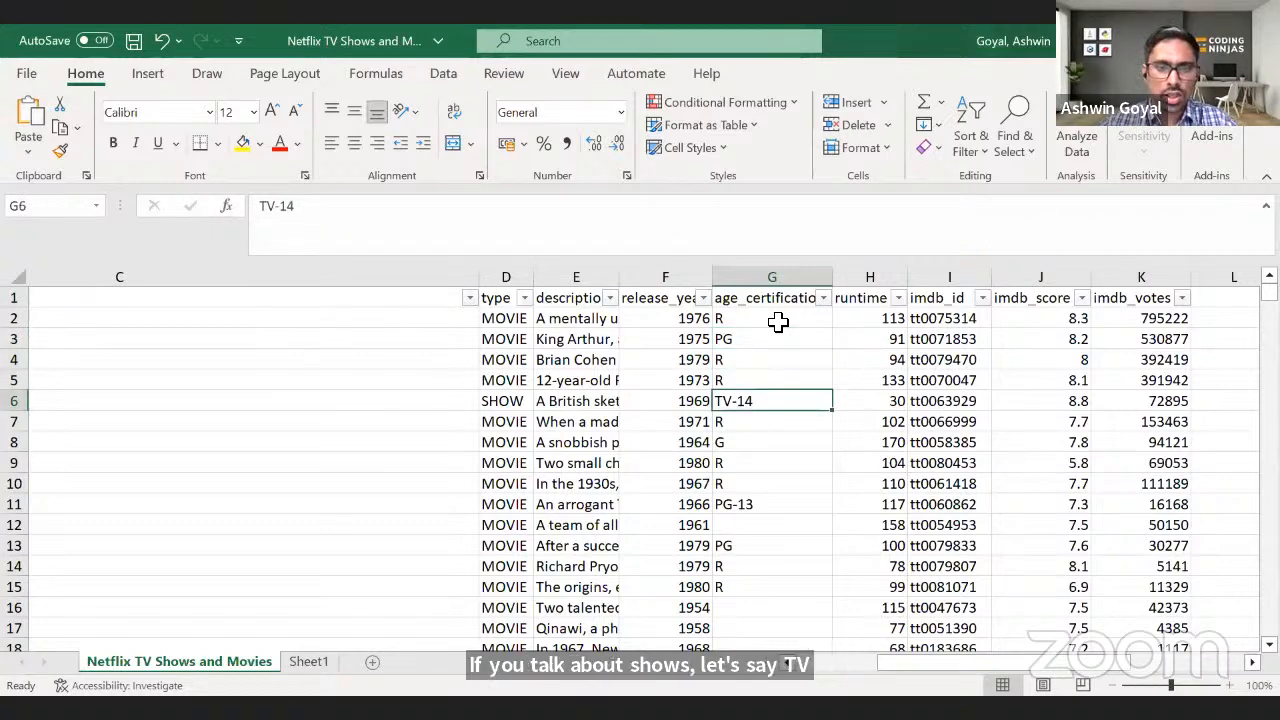
{"action": "scroll", "coordinate": [789, 403], "scroll_direction": "down", "scroll_amount": 4}
{"action": "scroll", "coordinate": [780, 420], "scroll_direction": "down", "scroll_amount": 4}
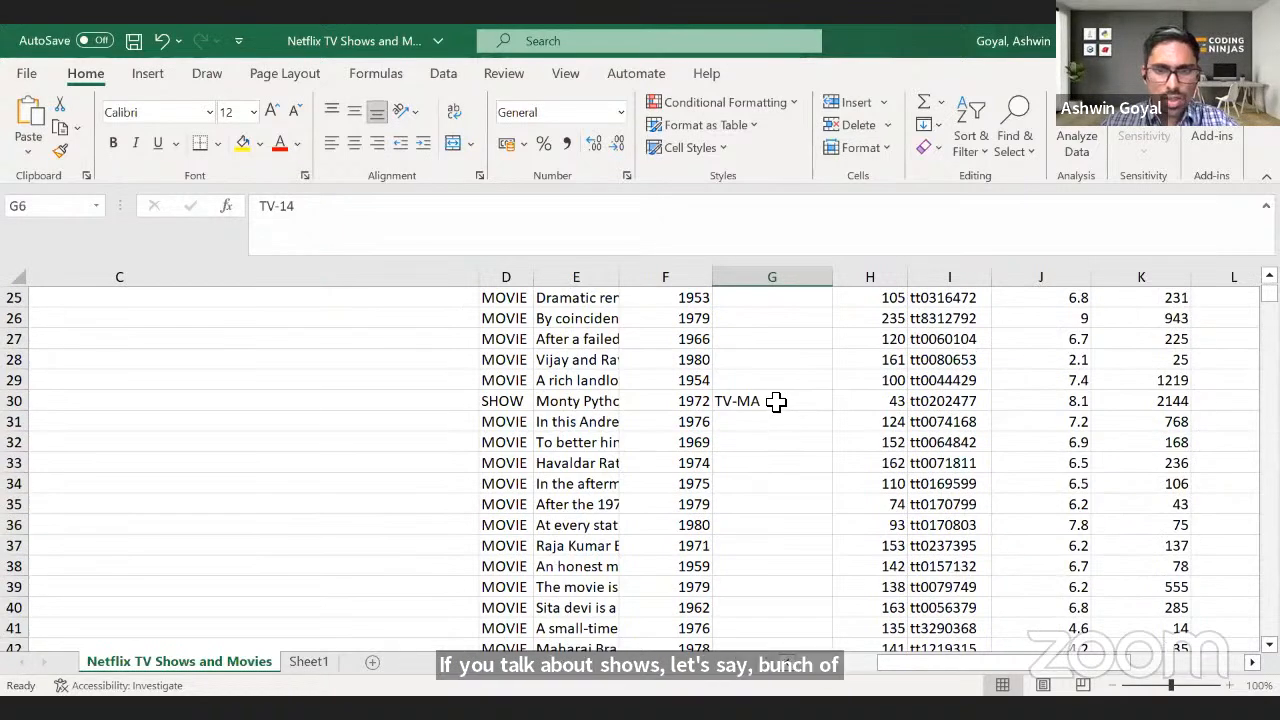
{"action": "left_click", "coordinate": [774, 403]}
{"action": "scroll", "coordinate": [768, 429], "scroll_direction": "up", "scroll_amount": 8}
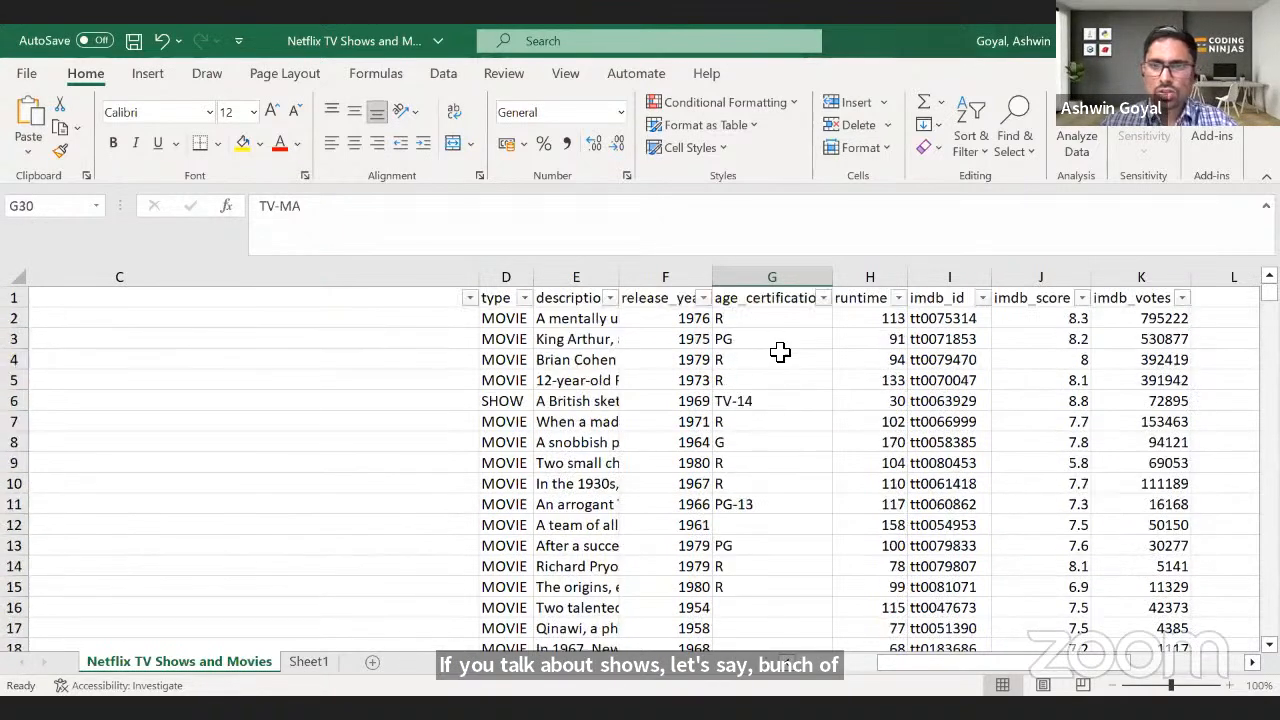
{"action": "left_click", "coordinate": [805, 297]}
- Examine the runtime column and check its filter list from the smallest to the largest value without filtering
{"action": "key", "text": "Right"}
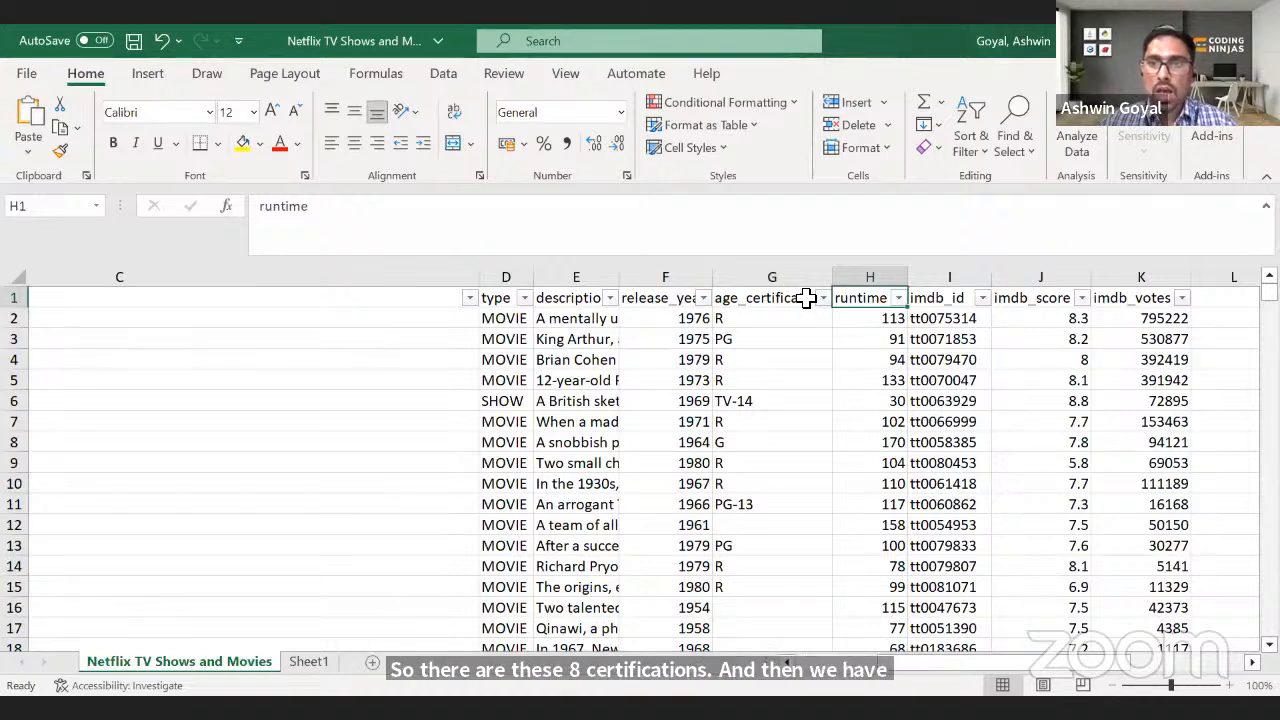
{"action": "key", "text": "Down"}
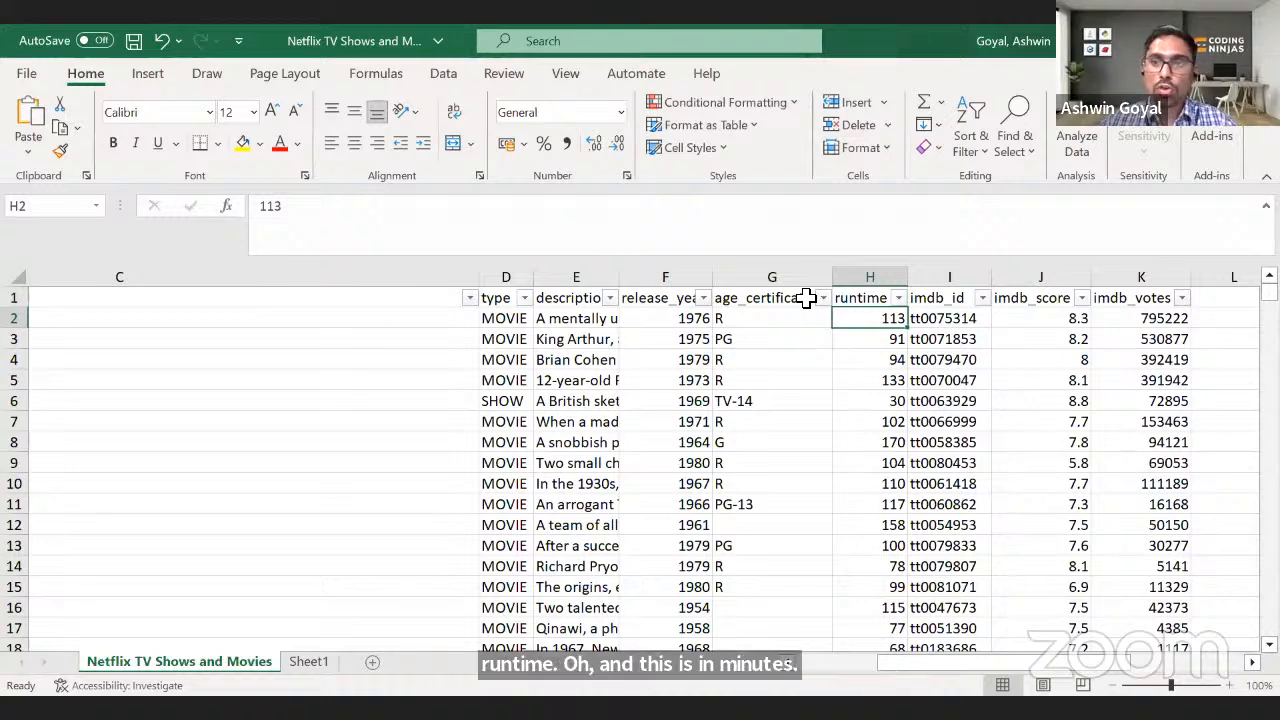
{"action": "key", "text": "Up"}
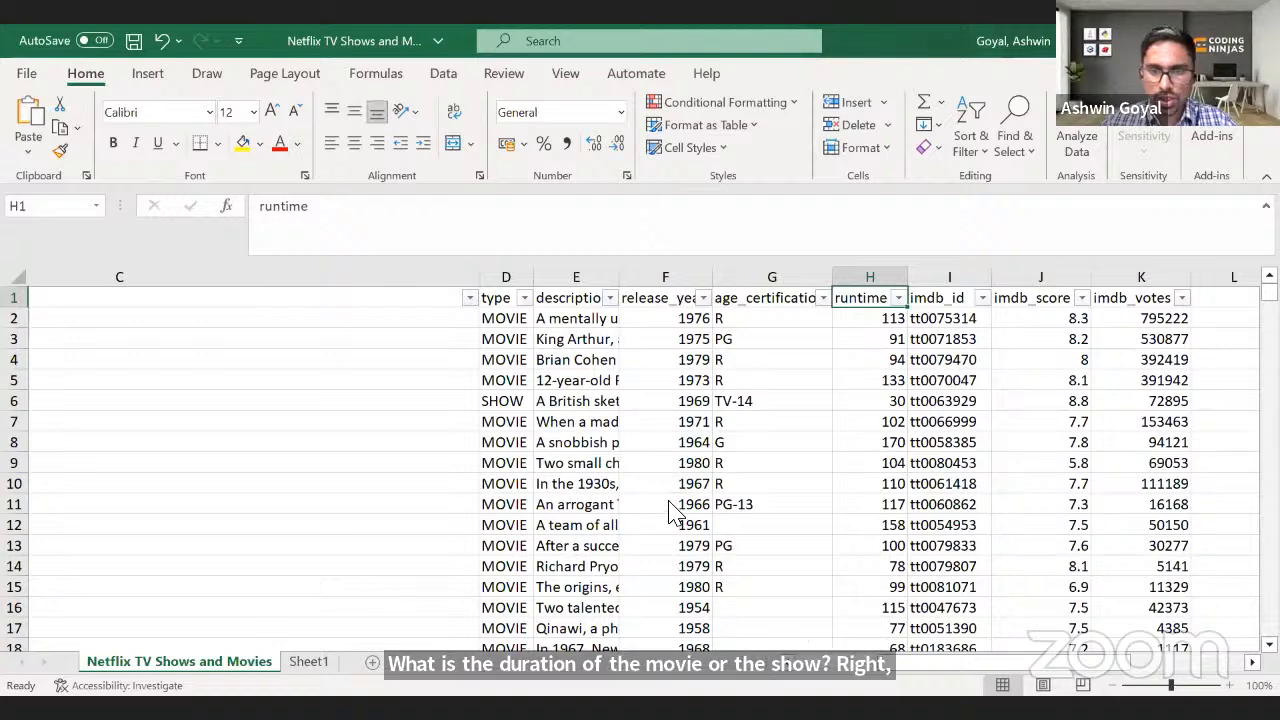
{"action": "key", "text": "alt+Down"}
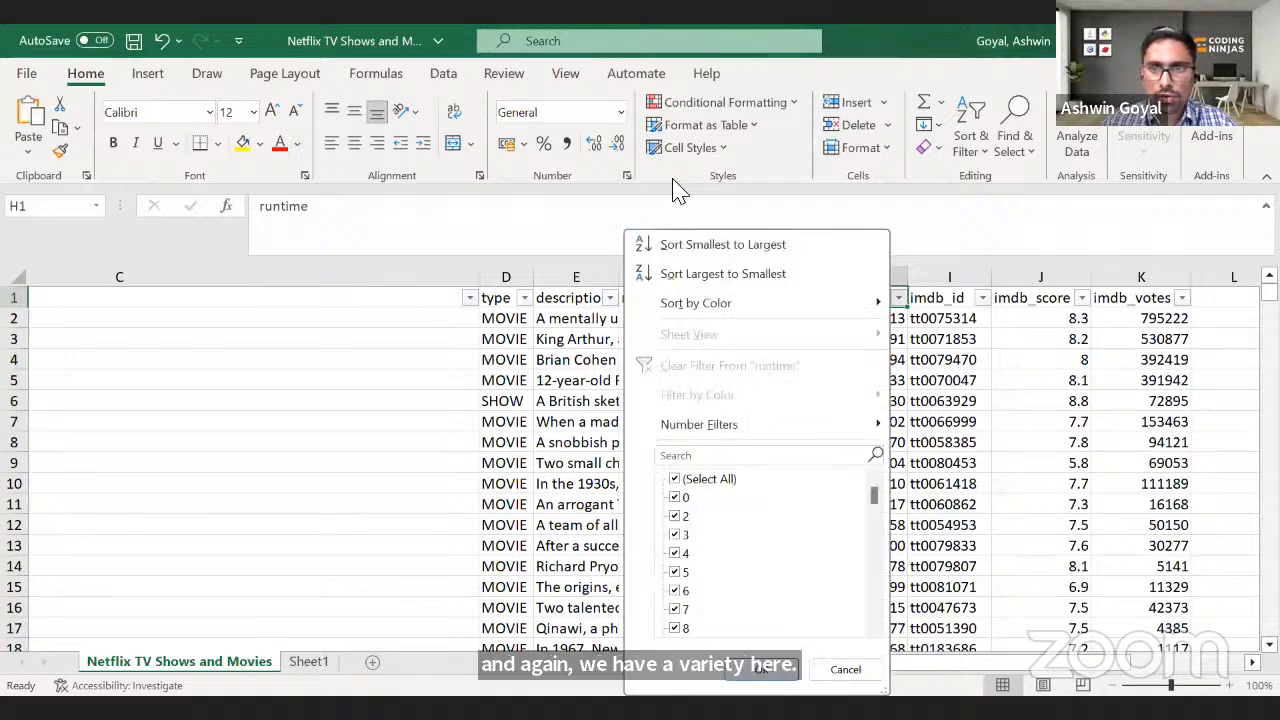
{"action": "left_click", "coordinate": [903, 302]}
{"action": "left_click", "coordinate": [903, 302]}
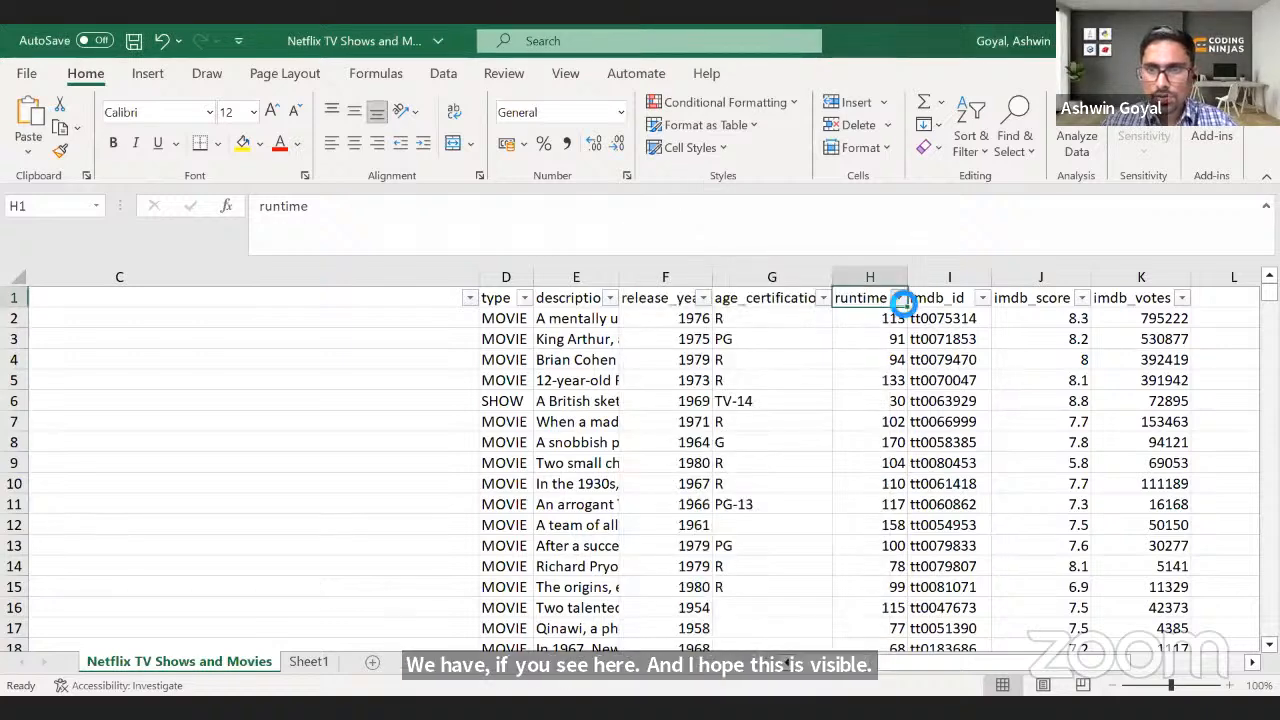
{"action": "left_click_drag", "start_coordinate": [880, 512], "coordinate": [877, 610]}
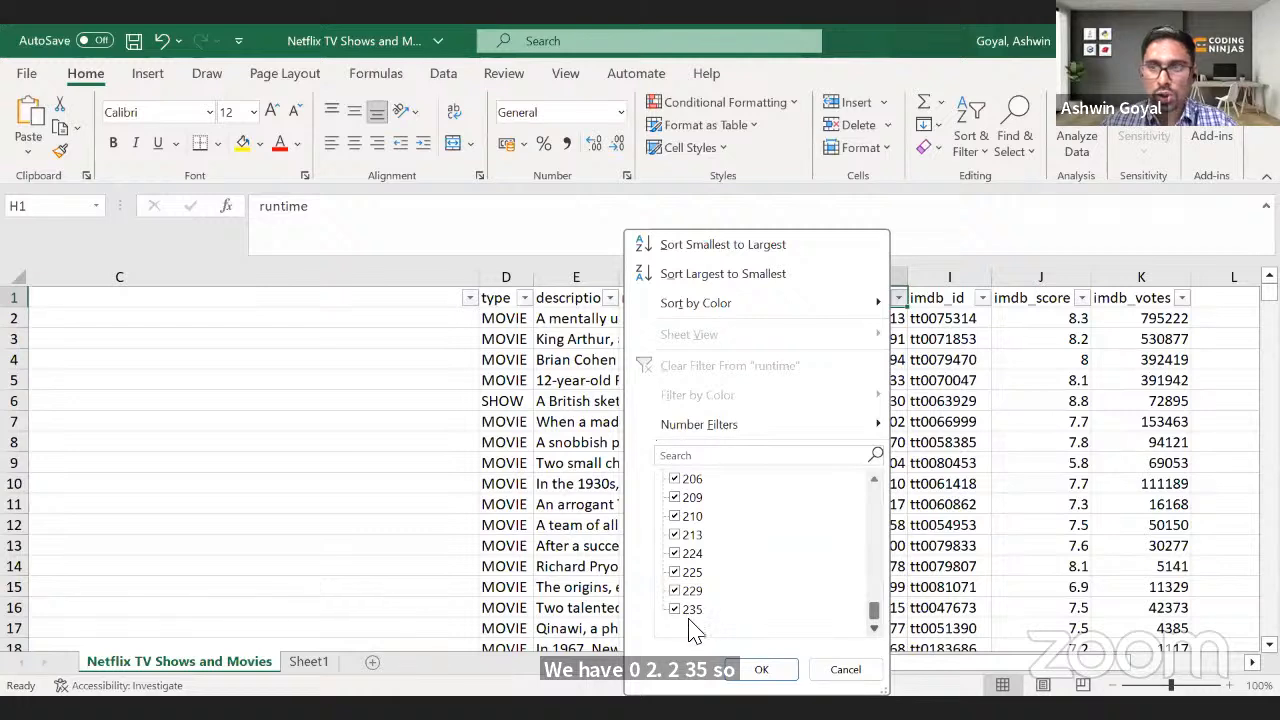
{"action": "left_click", "coordinate": [954, 300]}
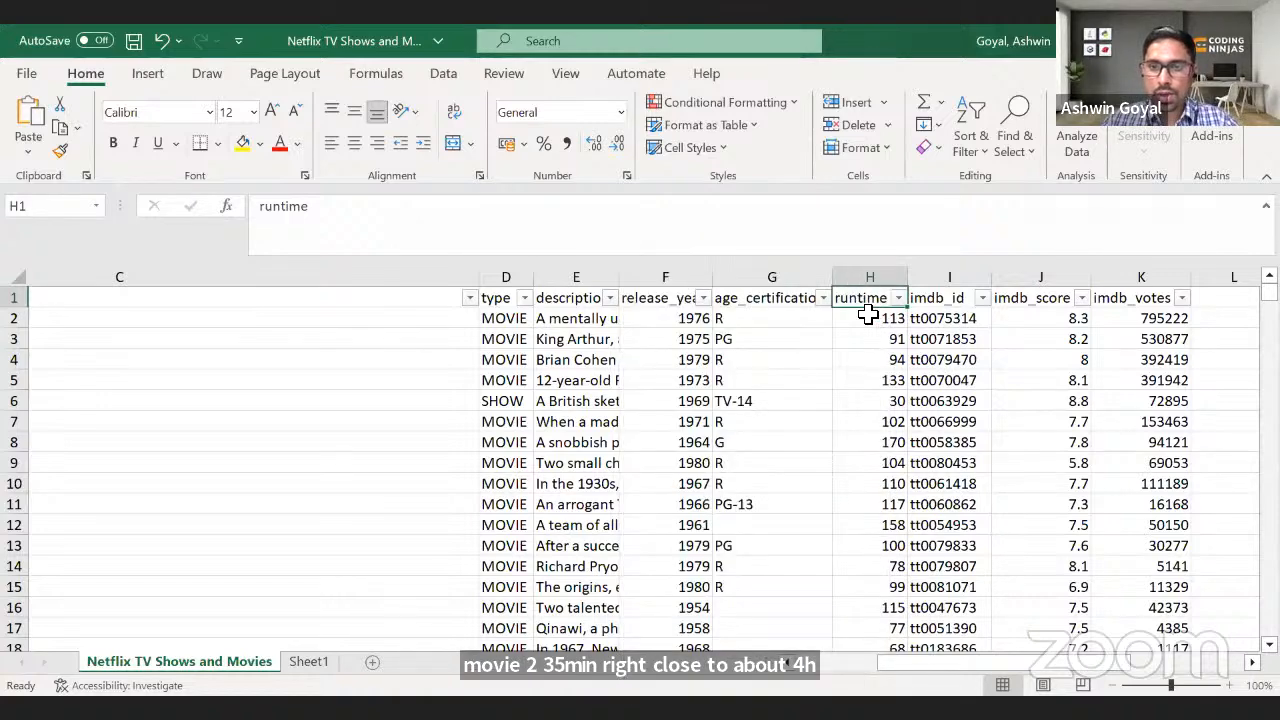
- Bring the last dataset columns into view and examine the imdb_id column from its header in I1
{"action": "scroll", "coordinate": [1000, 662], "scroll_direction": "right", "scroll_amount": 4}
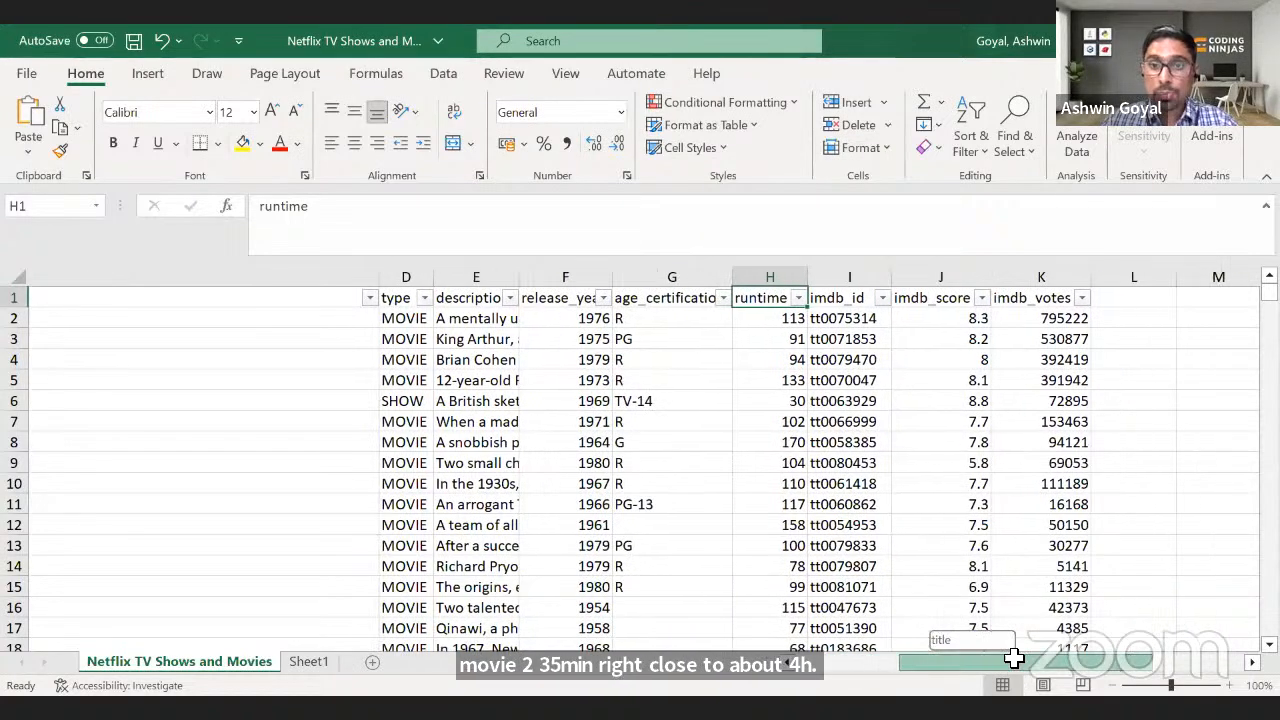
{"action": "left_click", "coordinate": [762, 306]}
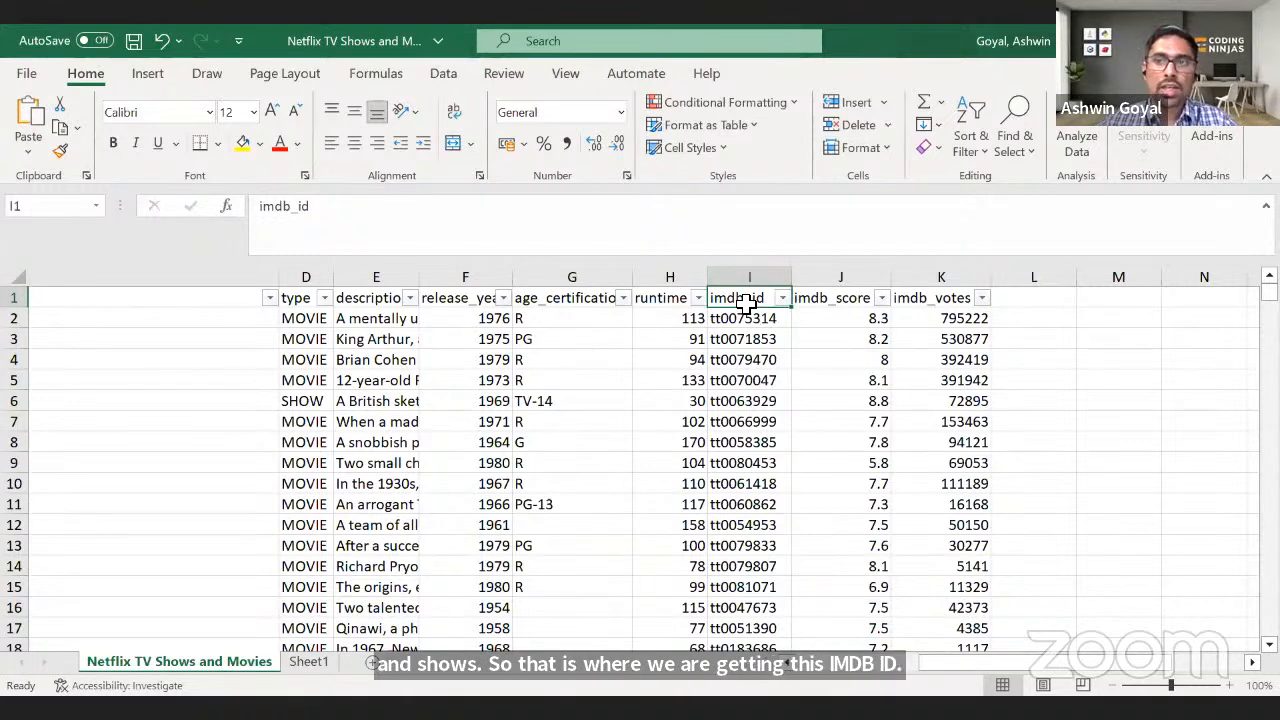
{"action": "left_click", "coordinate": [1057, 480]}
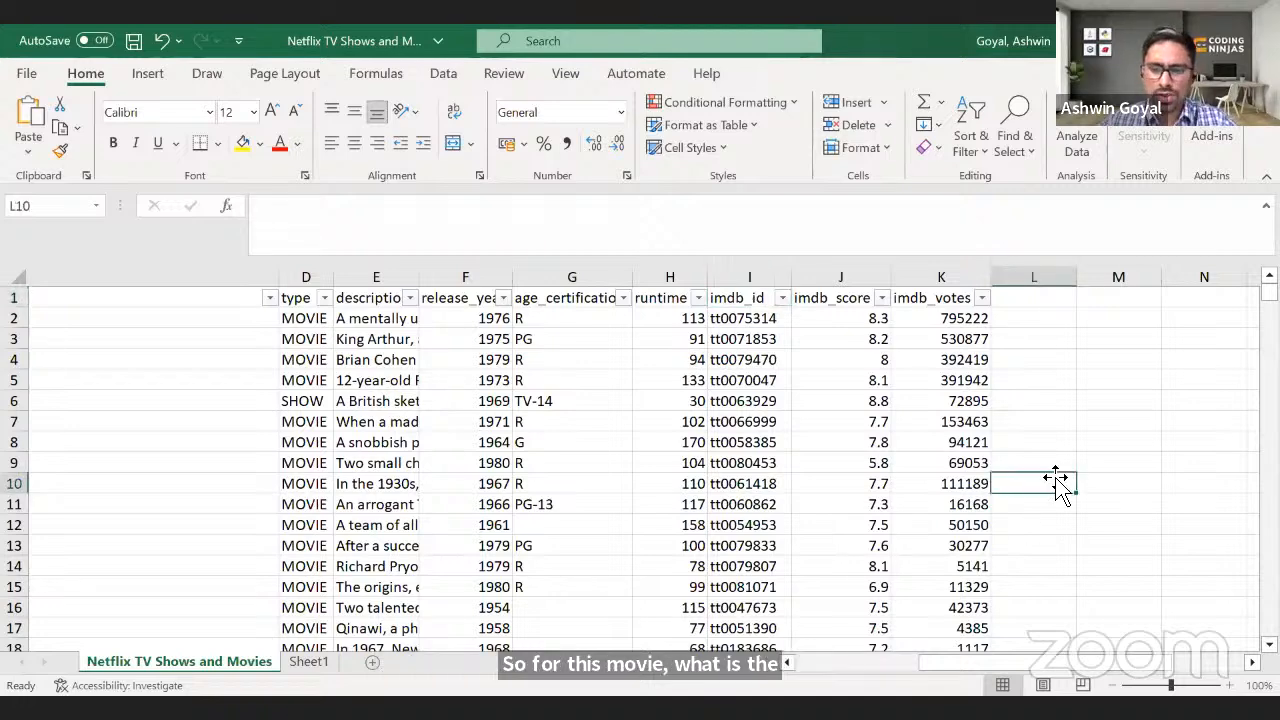
- Enter IMDb in the empty cell L10 and clear the entry again
{"action": "type", "text": "IMDb"}
{"action": "key", "text": "Return"}
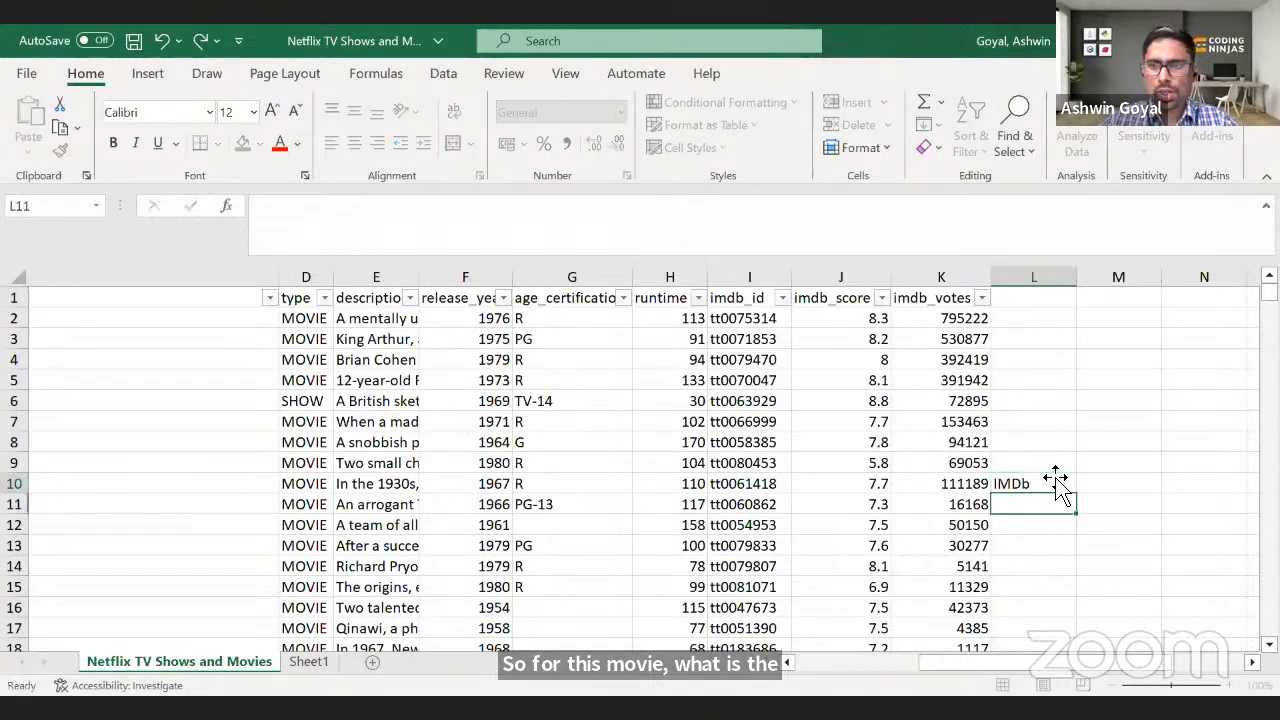
{"action": "left_click", "coordinate": [1057, 480]}
{"action": "key", "text": "Delete"}
{"action": "key", "text": "ctrl+Up"}
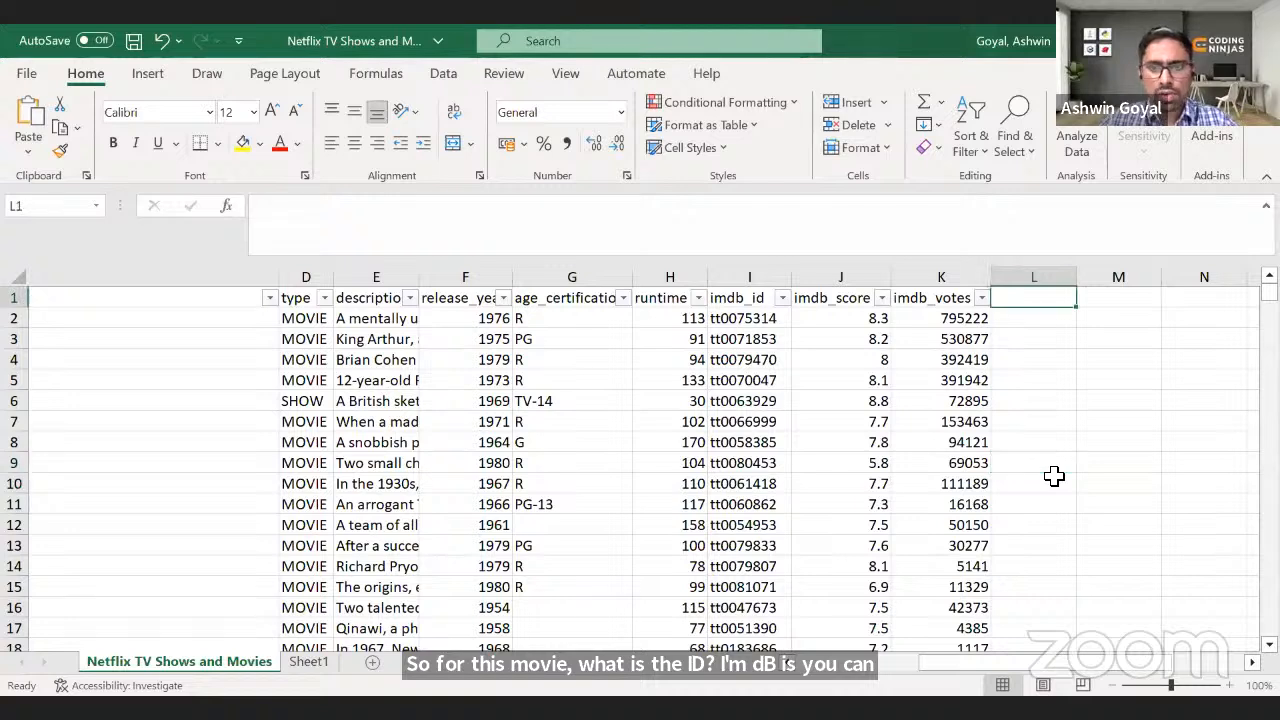
- Return to the imdb_id header and examine the first ratings in the neighbouring imdb_score column, J2 to J4
{"action": "key", "text": "Left"}
{"action": "key", "text": "Left"}
{"action": "key", "text": "Left"}
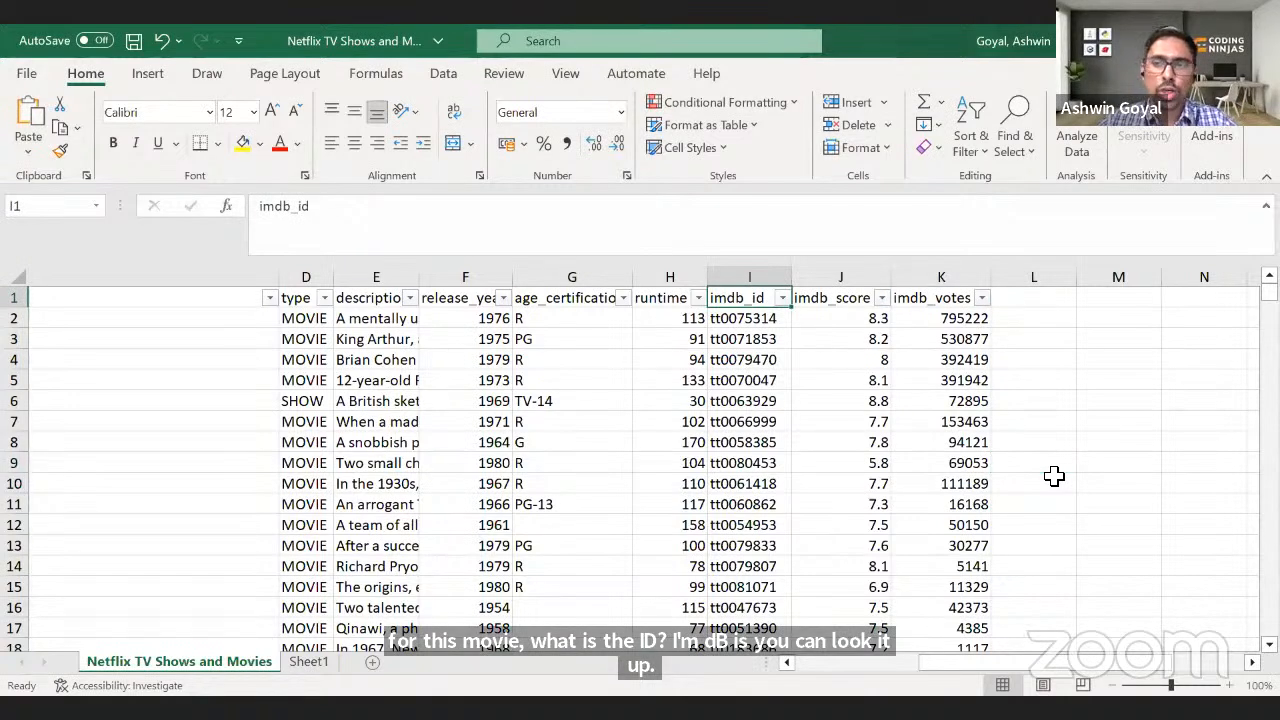
{"action": "key", "text": "Right"}
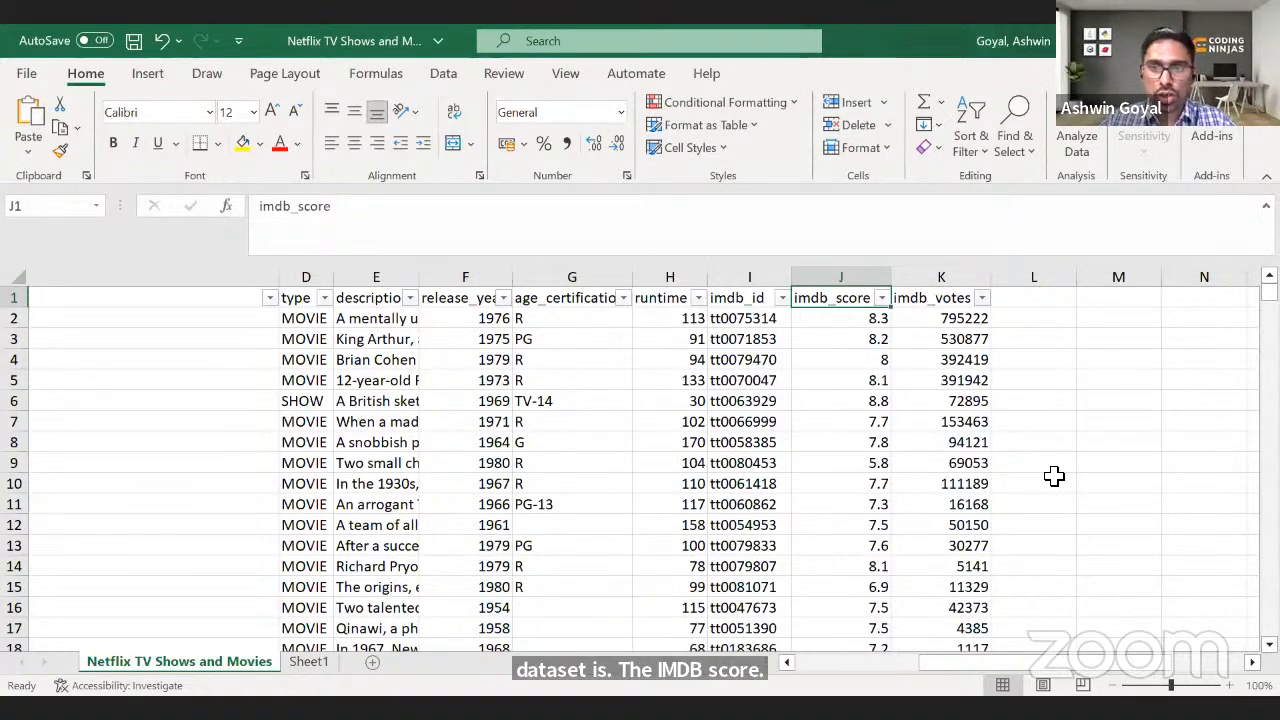
{"action": "key", "text": "Down"}
{"action": "key", "text": "Down"}
{"action": "key", "text": "Down"}
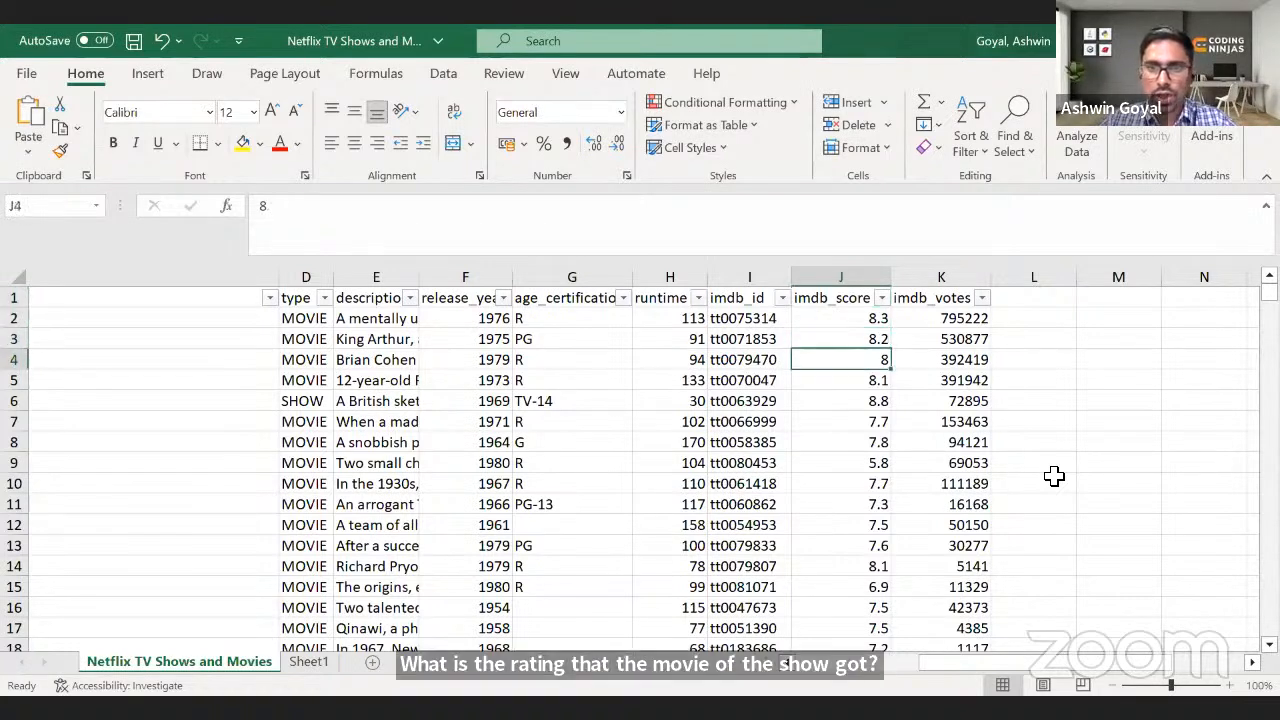
{"action": "key", "text": "Up"}
{"action": "key", "text": "Up"}
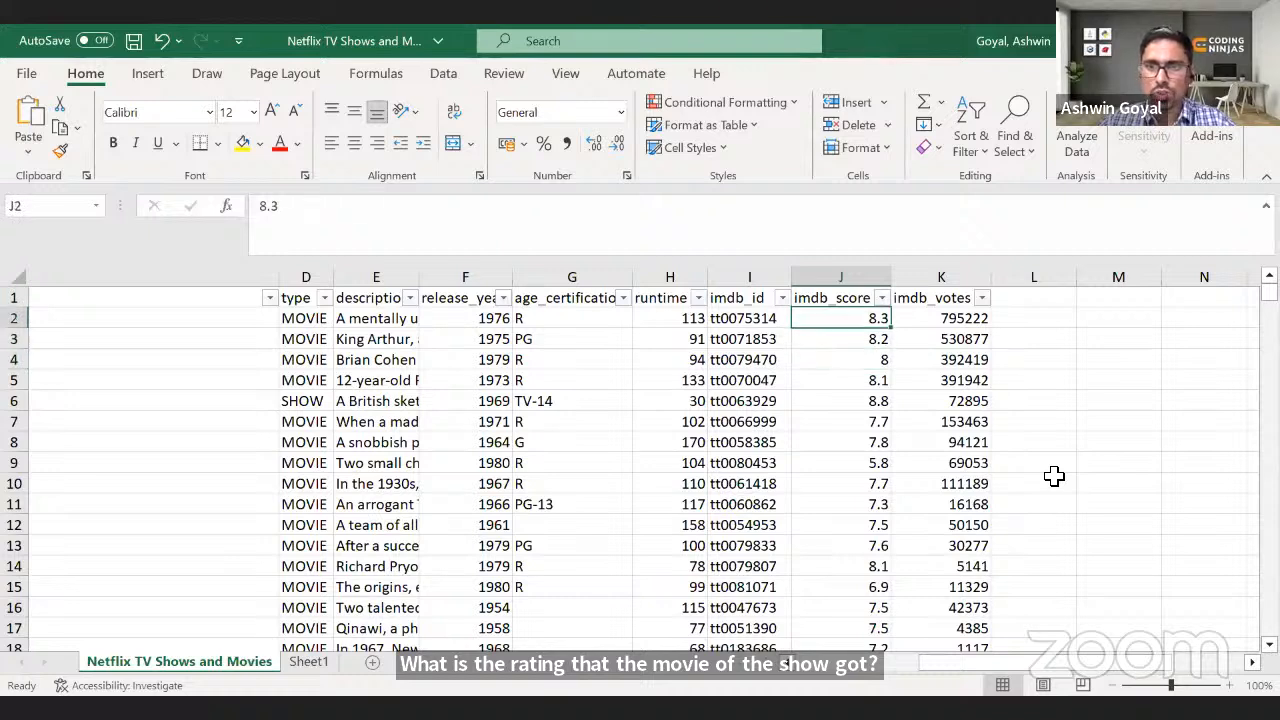
{"action": "key", "text": "Up"}
- Examine the imdb_votes column and relate the vote count in row 2 to its title at the start of the row
{"action": "key", "text": "Right"}
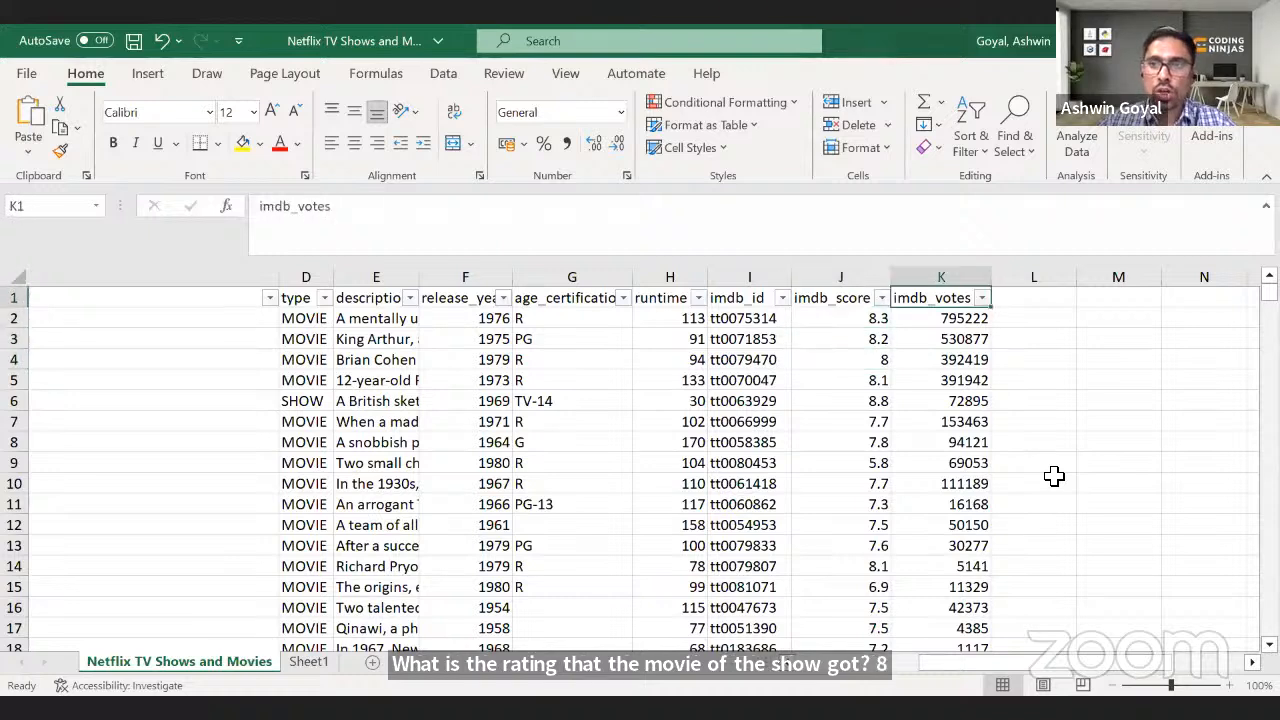
{"action": "left_click_drag", "start_coordinate": [1025, 668], "coordinate": [1062, 668]}
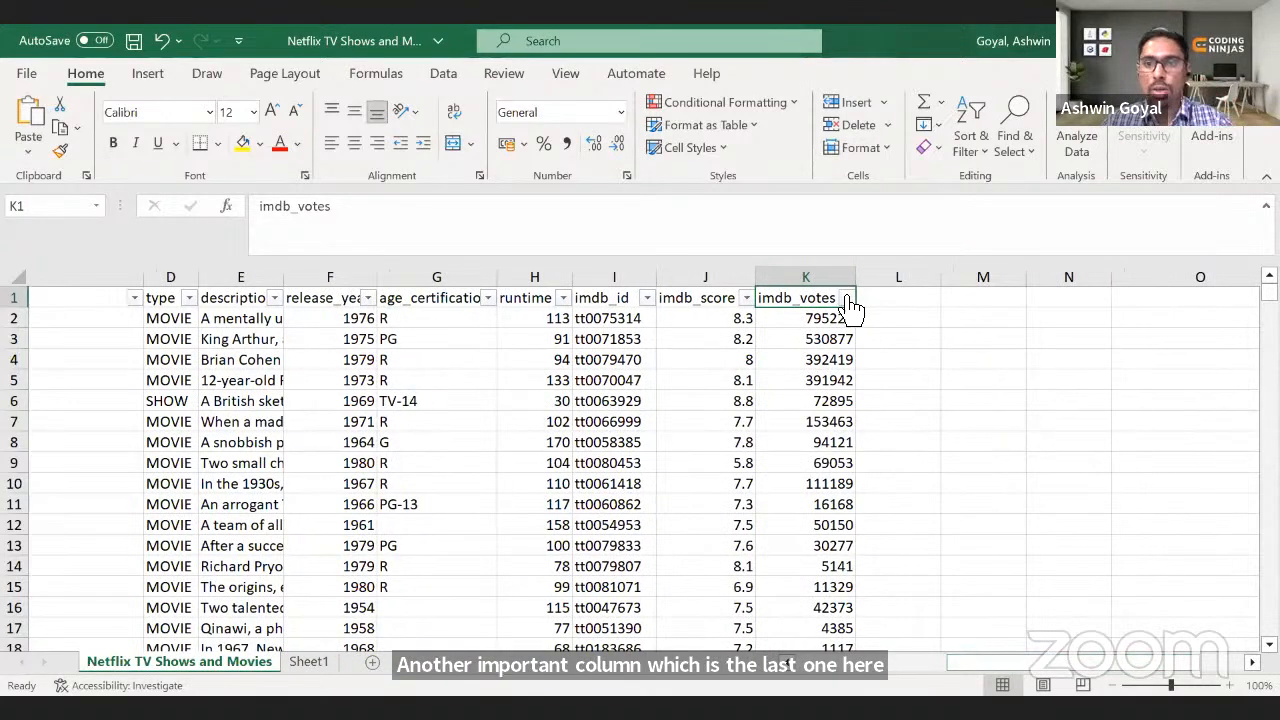
{"action": "left_click", "coordinate": [832, 322]}
{"action": "key", "text": "Left"}
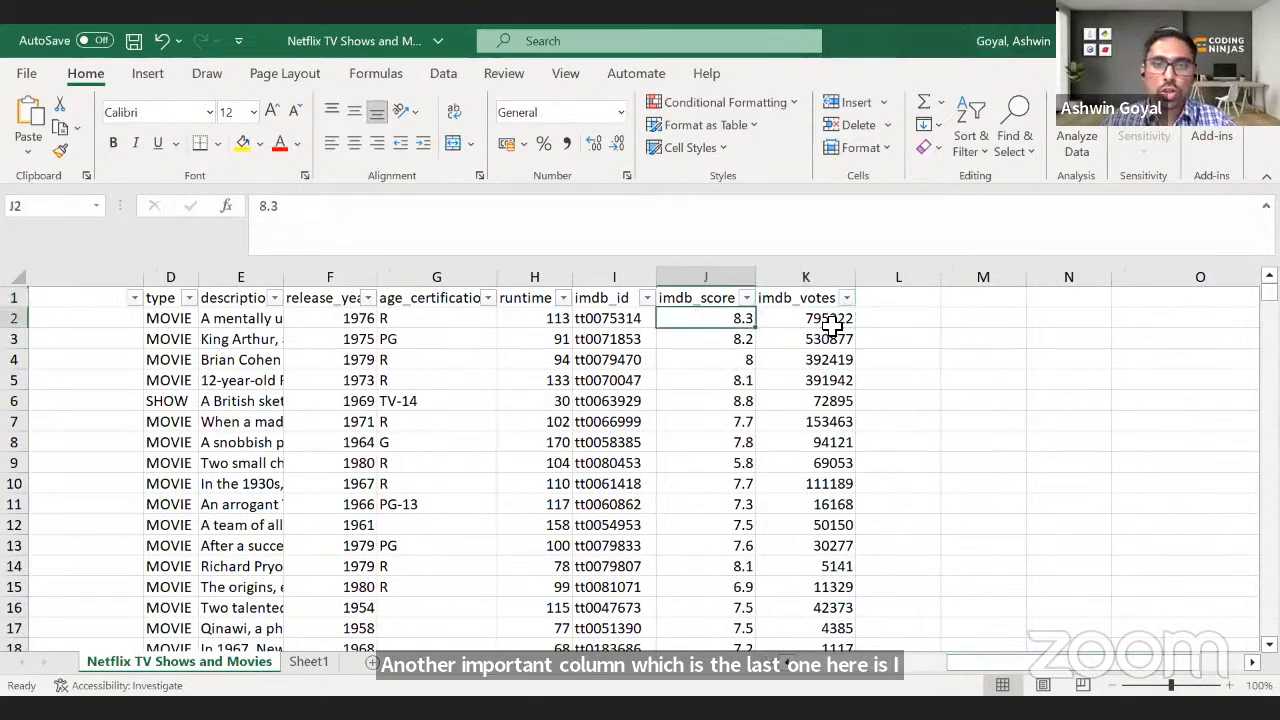
{"action": "key", "text": "Home"}
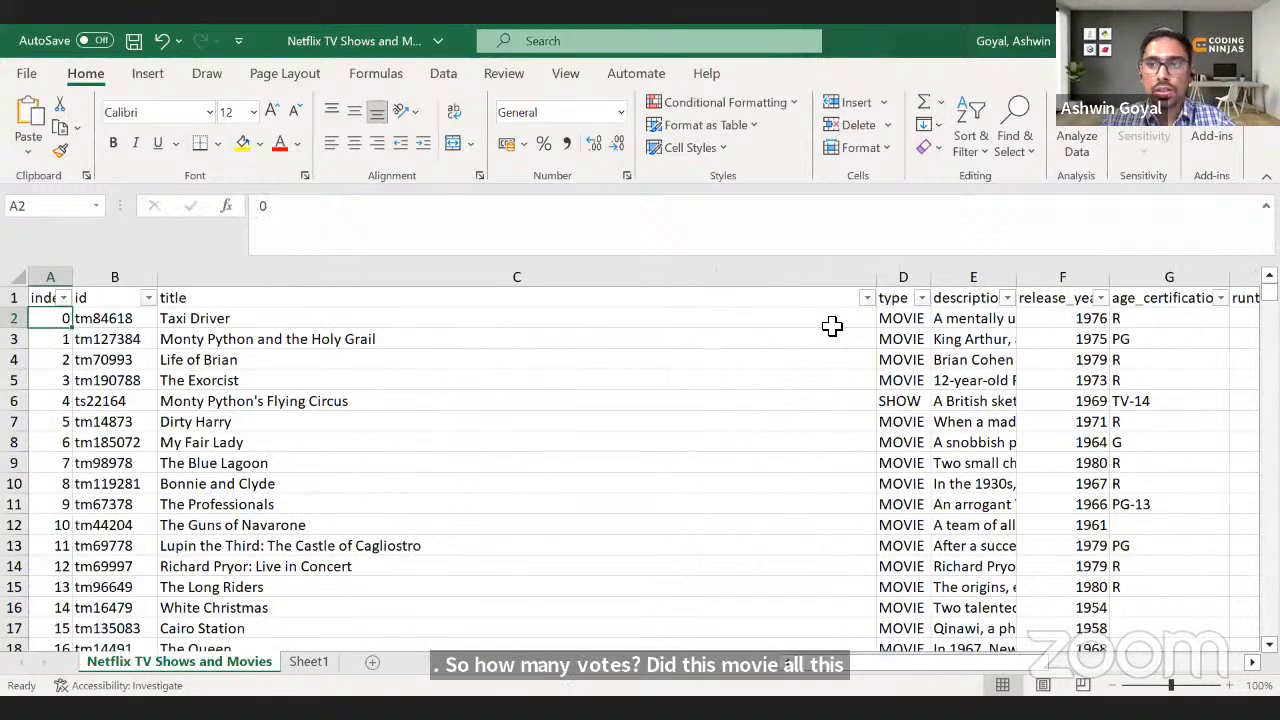
{"action": "key", "text": "ctrl+Right"}
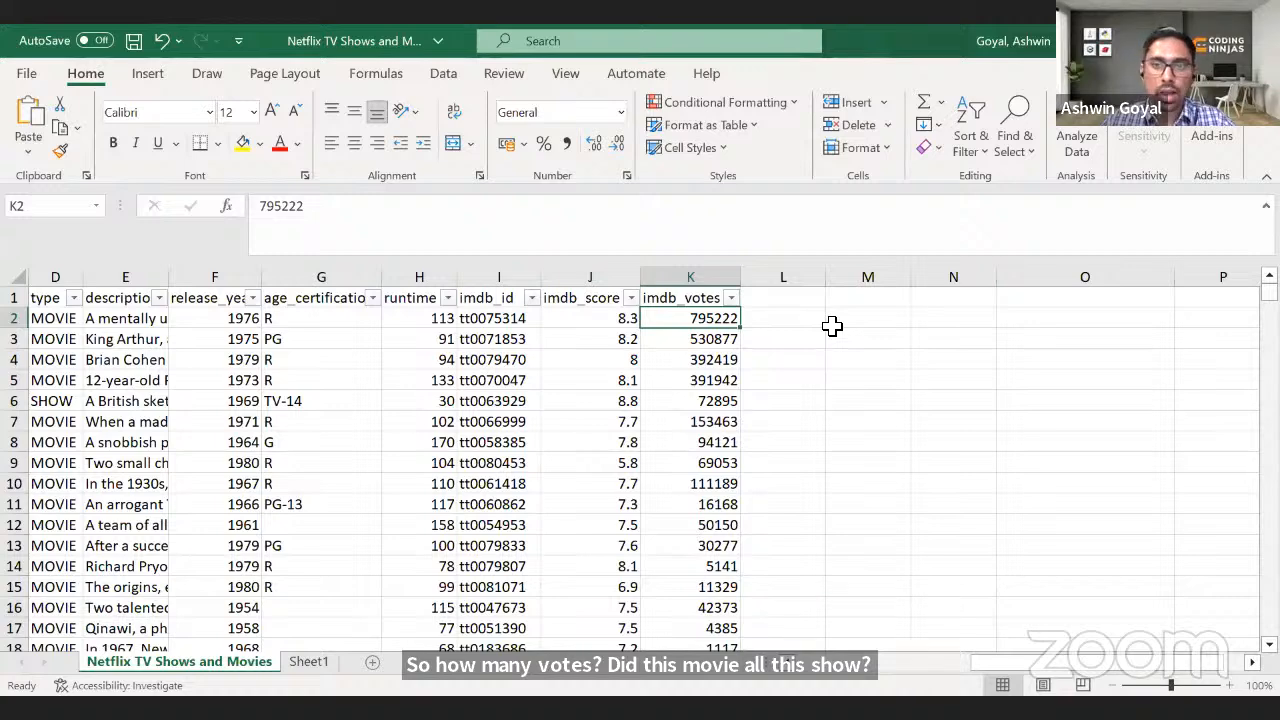
{"action": "key", "text": "Home"}
{"action": "key", "text": "ctrl+Right"}
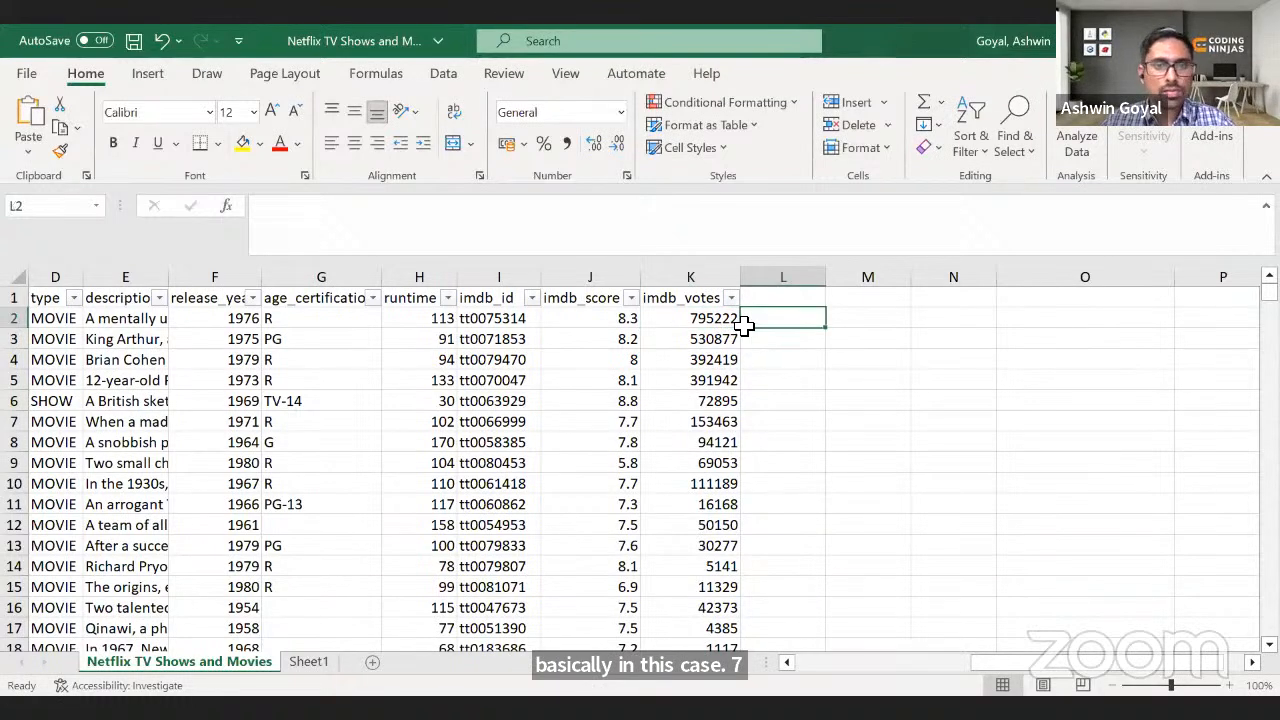
{"action": "key", "text": "Home"}
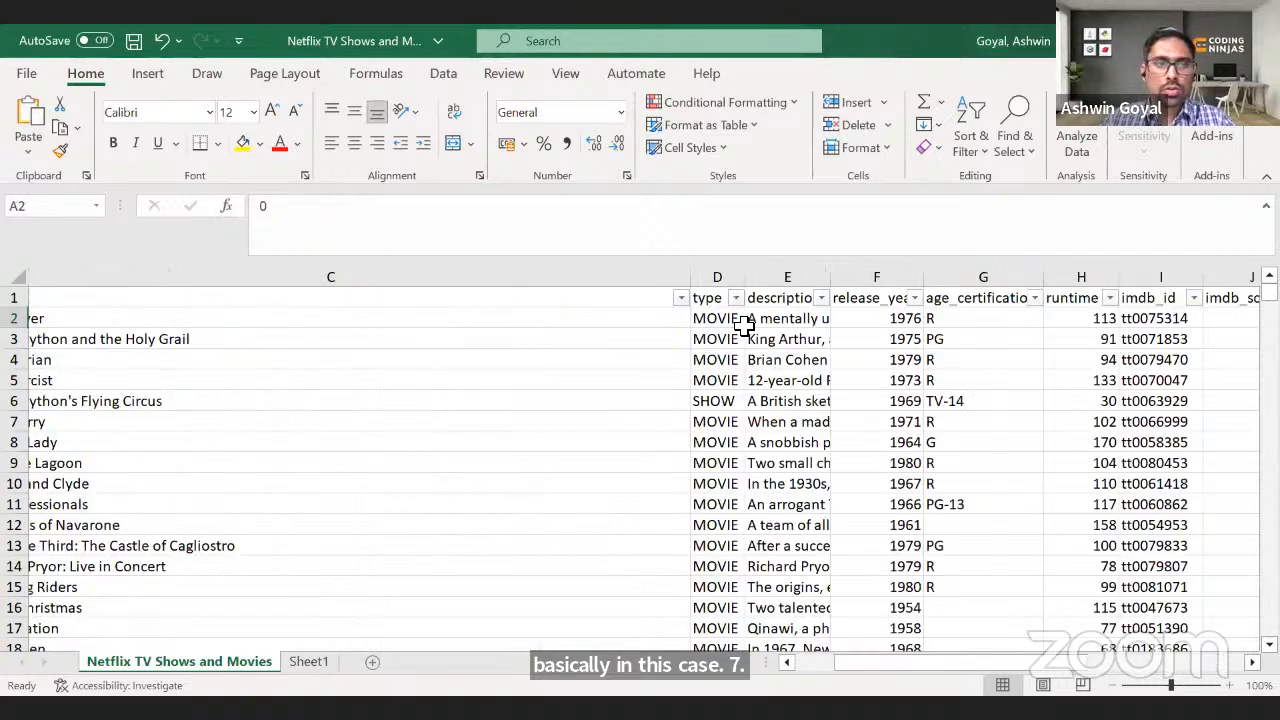
{"action": "key", "text": "Up"}
- Review the first lifecycle stages on Sheet1, from Define the Problem Statements through Collection/Mining to Cleaning
{"action": "left_click", "coordinate": [308, 661]}
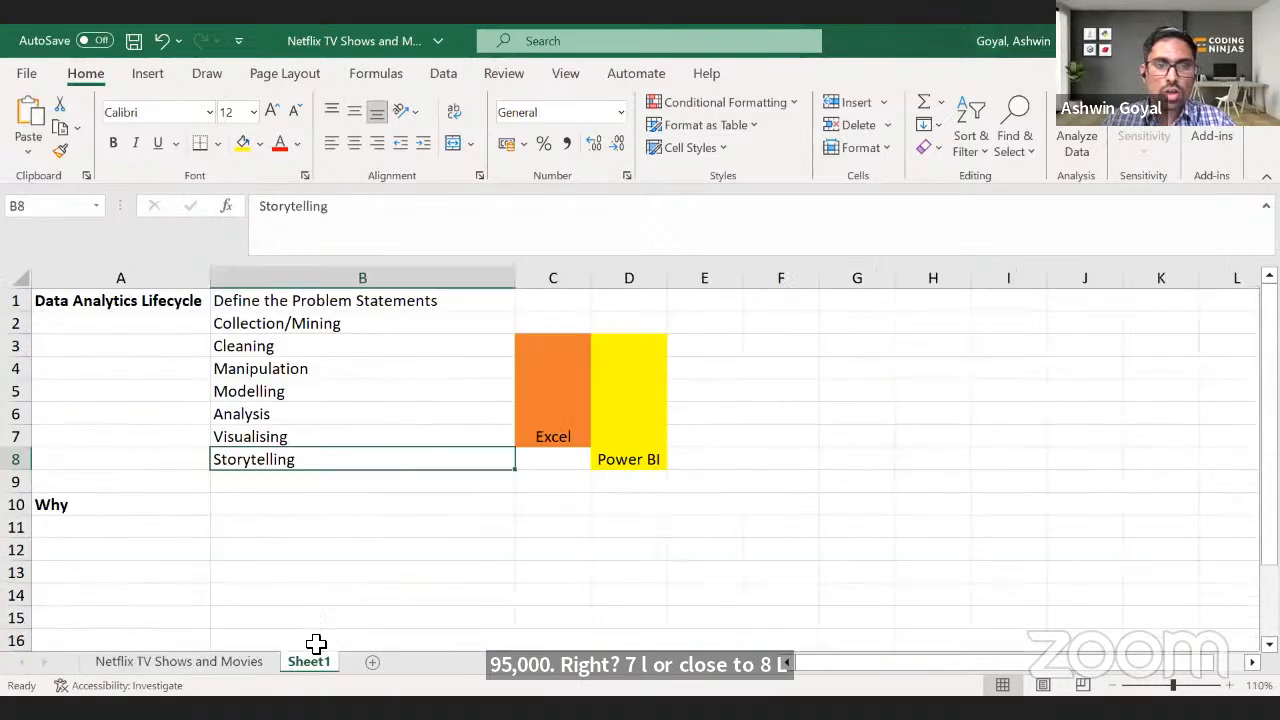
{"action": "left_click", "coordinate": [390, 300]}
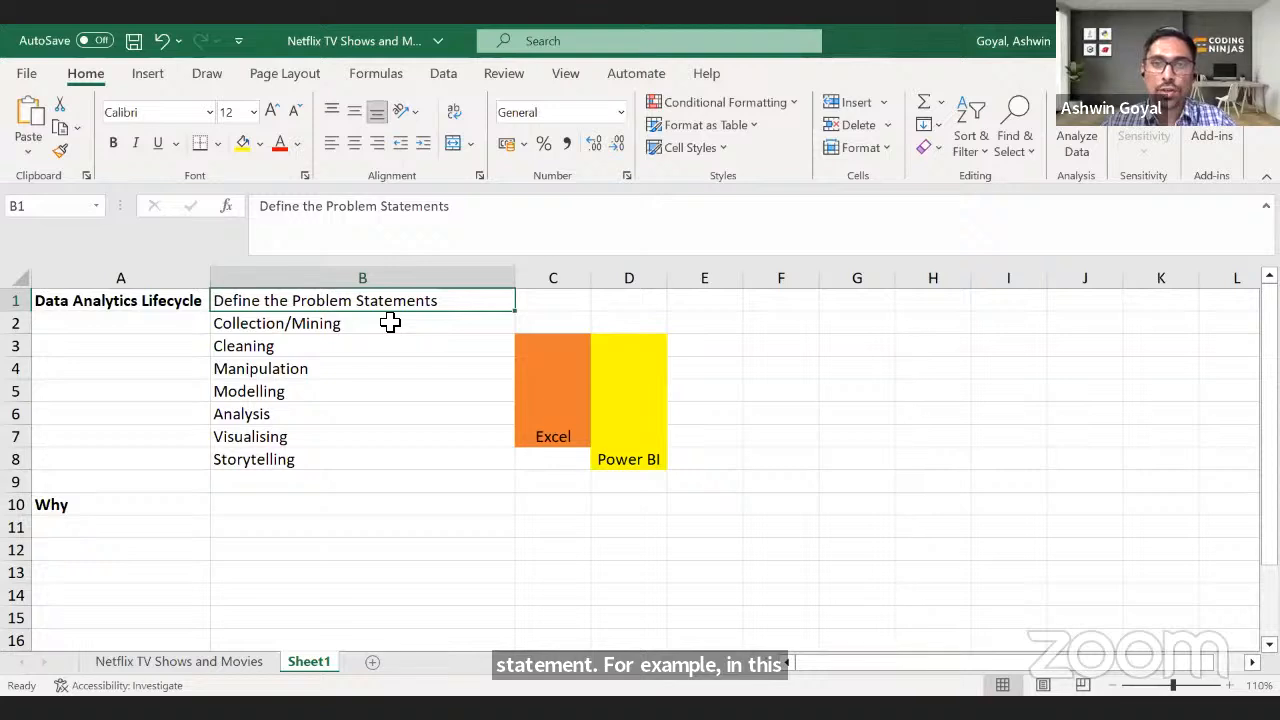
{"action": "left_click", "coordinate": [390, 322]}
{"action": "left_click", "coordinate": [395, 301]}
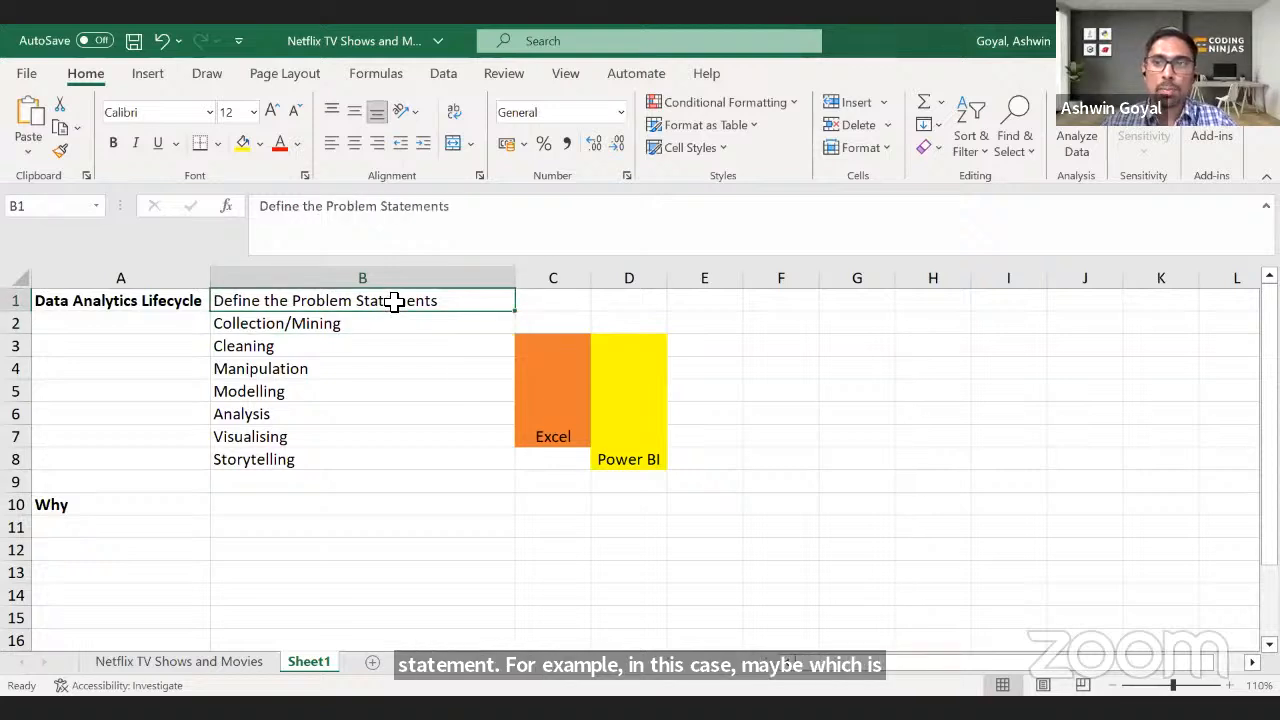
{"action": "key", "text": "Down"}
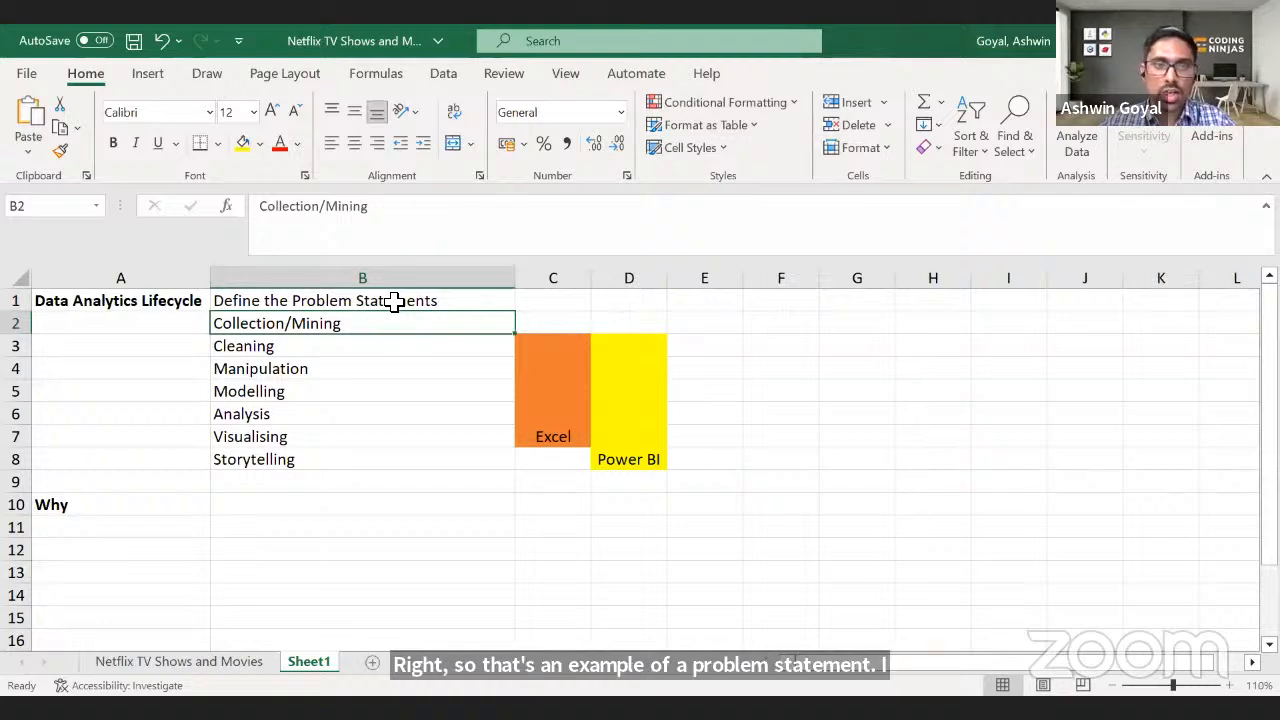
{"action": "key", "text": "Down"}
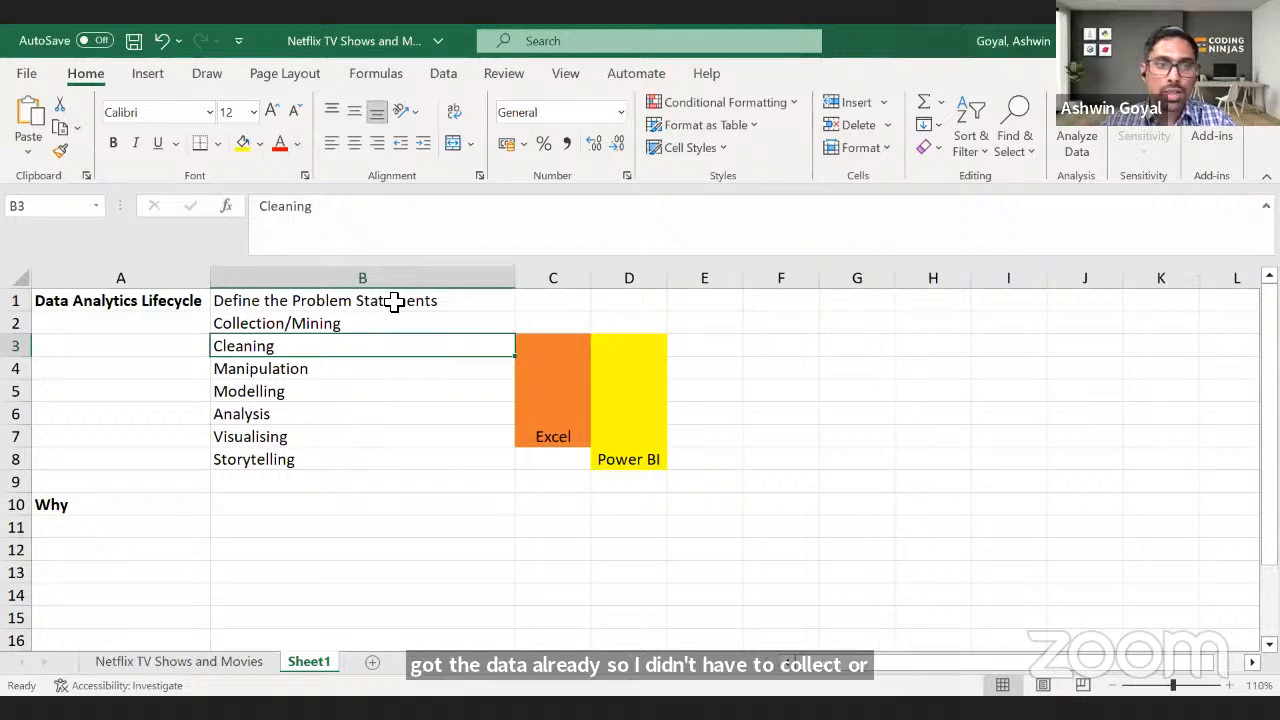
- Highlight the lifecycle stages from Manipulation to Storytelling in B4:B8
{"action": "key", "text": "Down"}
{"action": "key", "text": "shift+Down"}
{"action": "key", "text": "shift+Down"}
{"action": "key", "text": "shift+Down"}
{"action": "key", "text": "shift+Down"}
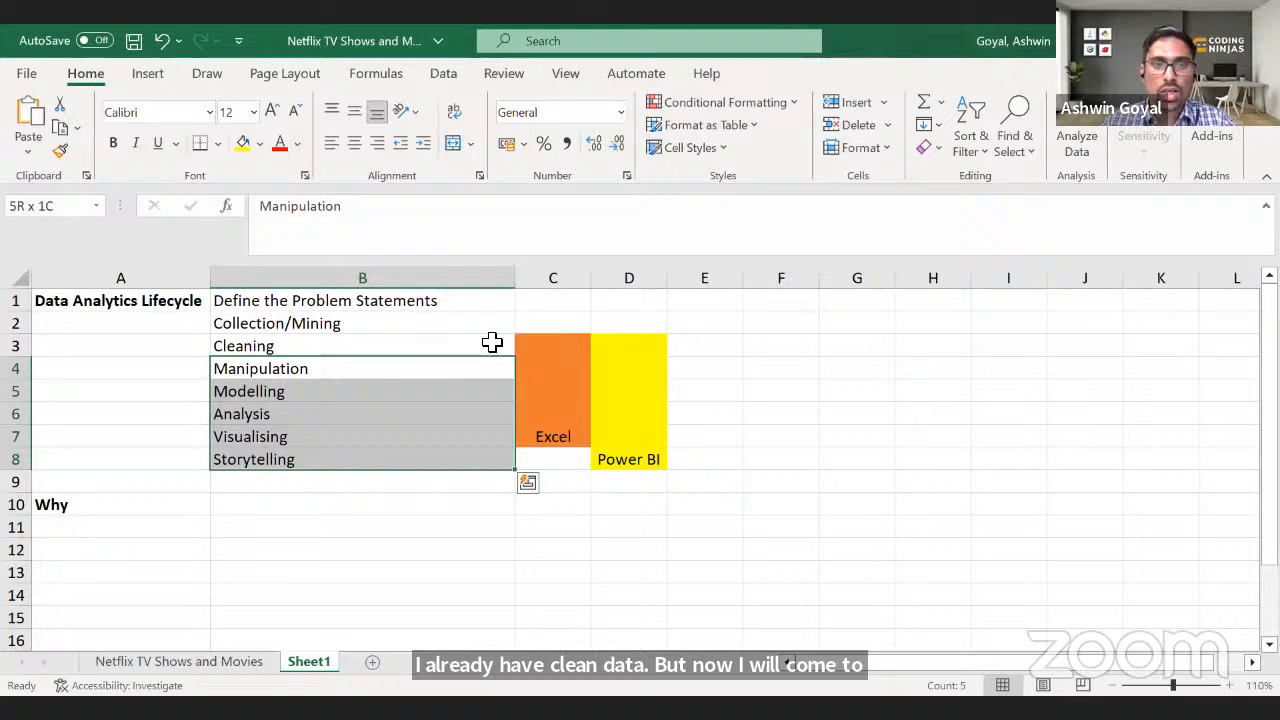
- Highlight the stages from Cleaning to Storytelling together with the Power BI block, and return to the Netflix TV Shows and Movies sheet
{"action": "left_click_drag", "start_coordinate": [492, 343], "coordinate": [456, 459]}
{"action": "left_click_drag", "start_coordinate": [640, 354], "coordinate": [632, 463]}
{"action": "left_click_drag", "start_coordinate": [426, 345], "coordinate": [414, 463]}
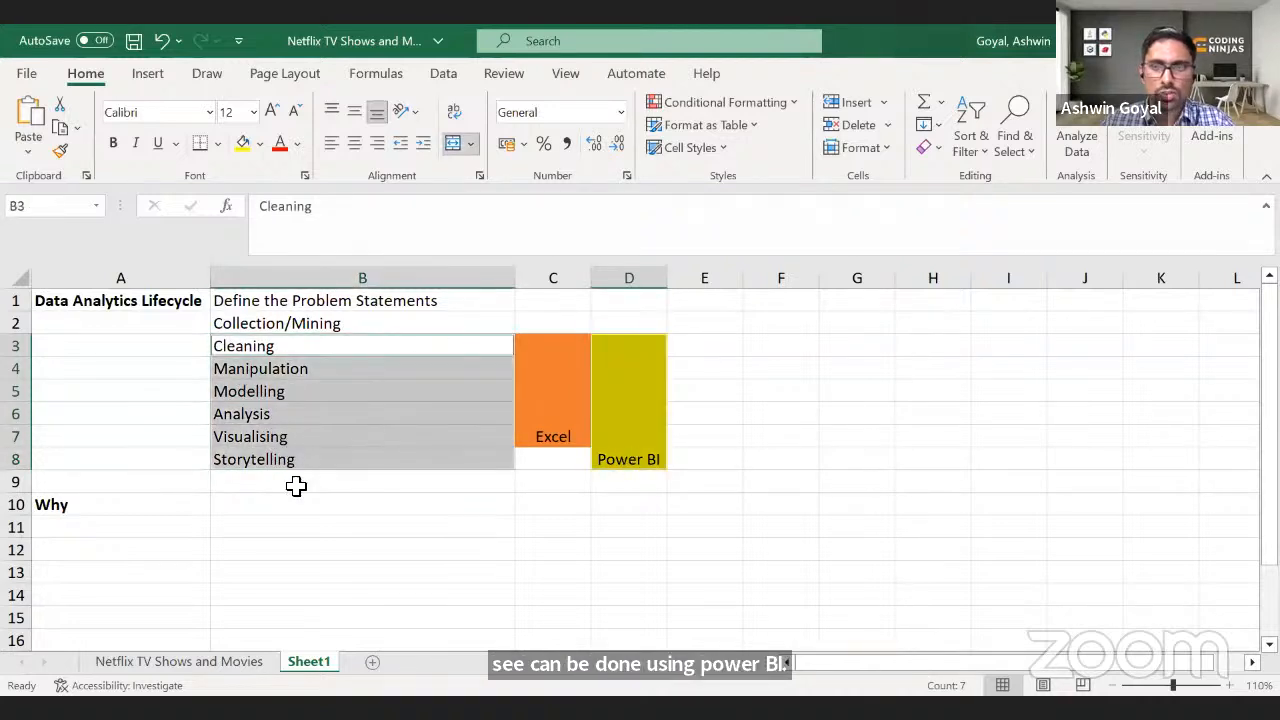
{"action": "left_click", "coordinate": [446, 556]}
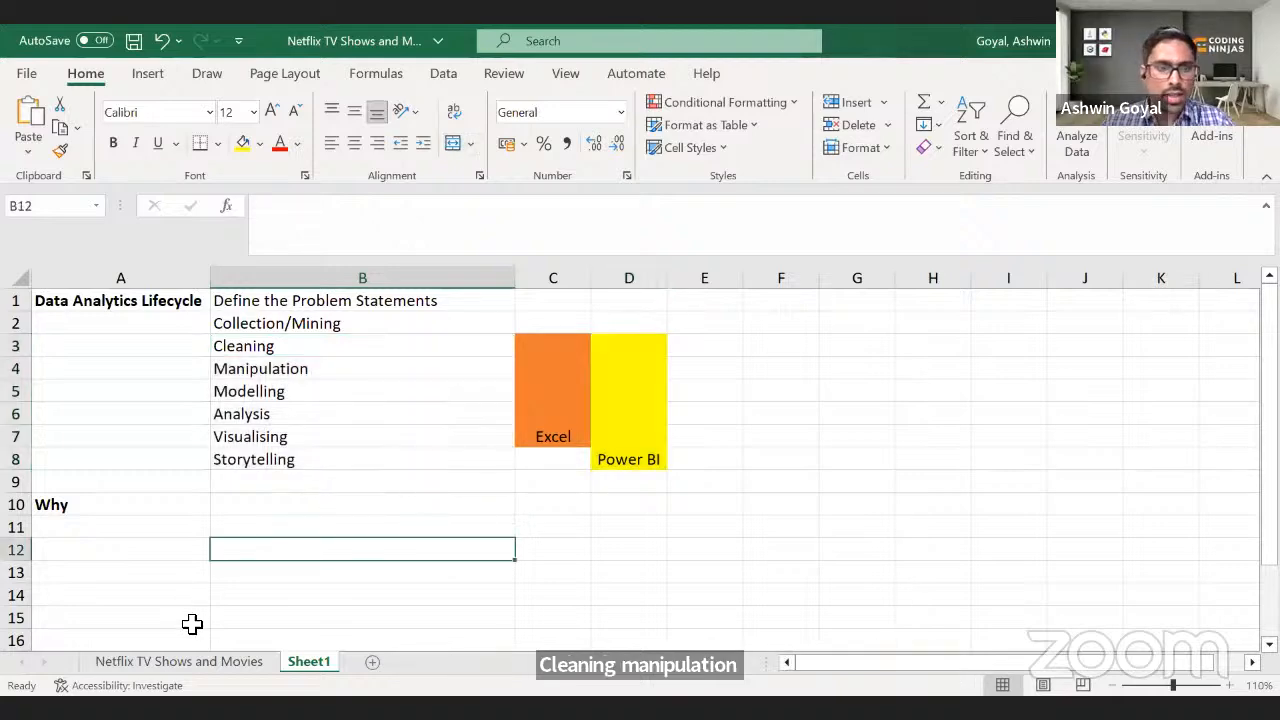
{"action": "left_click", "coordinate": [197, 660]}
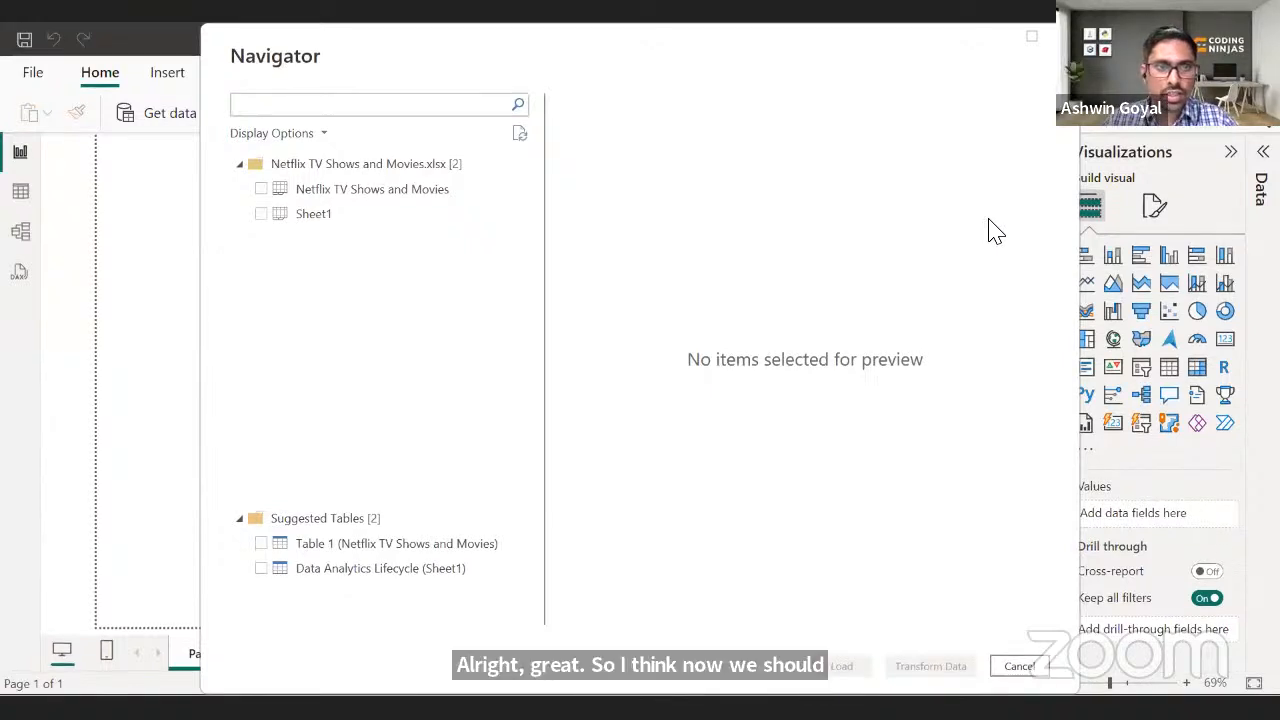
- In Power BI's Navigator, select the Netflix TV Shows and Movies sheet for import and preview its rows and columns
{"action": "left_click", "coordinate": [330, 189]}
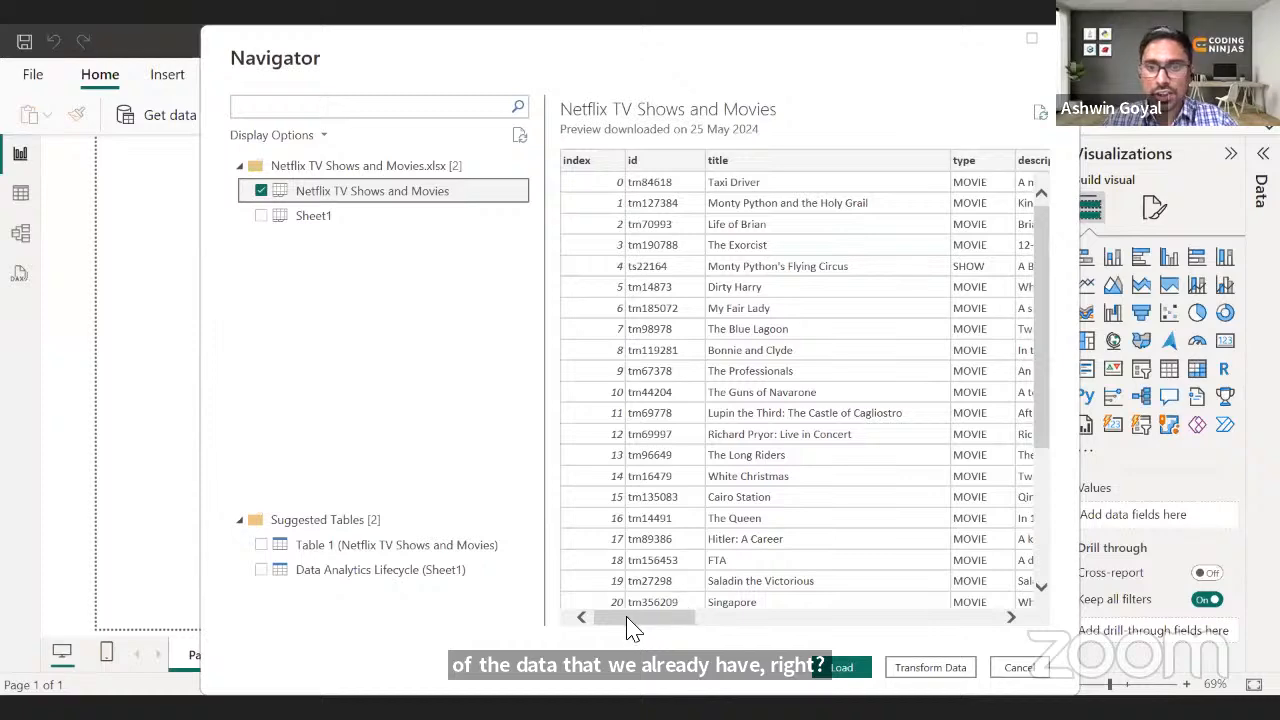
{"action": "left_click_drag", "start_coordinate": [630, 622], "coordinate": [586, 620]}
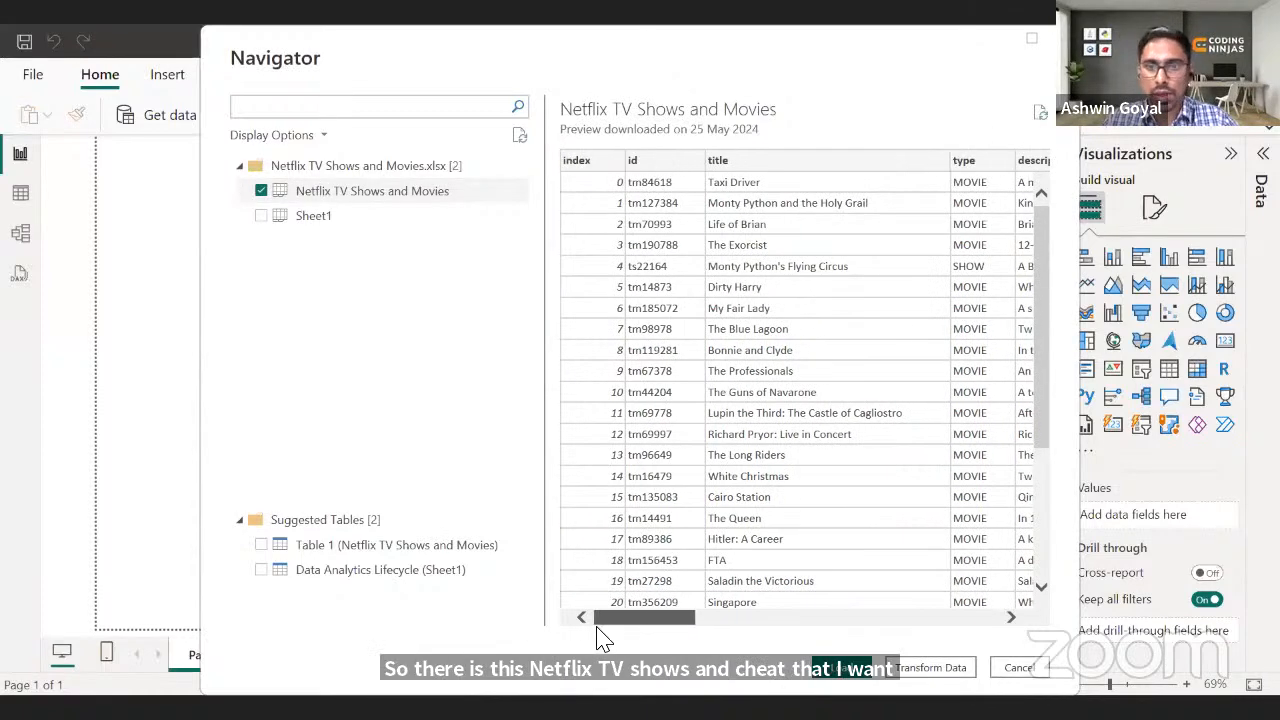
{"action": "scroll", "coordinate": [756, 492], "scroll_direction": "down", "scroll_amount": 4}
{"action": "scroll", "coordinate": [752, 520], "scroll_direction": "up", "scroll_amount": 4}
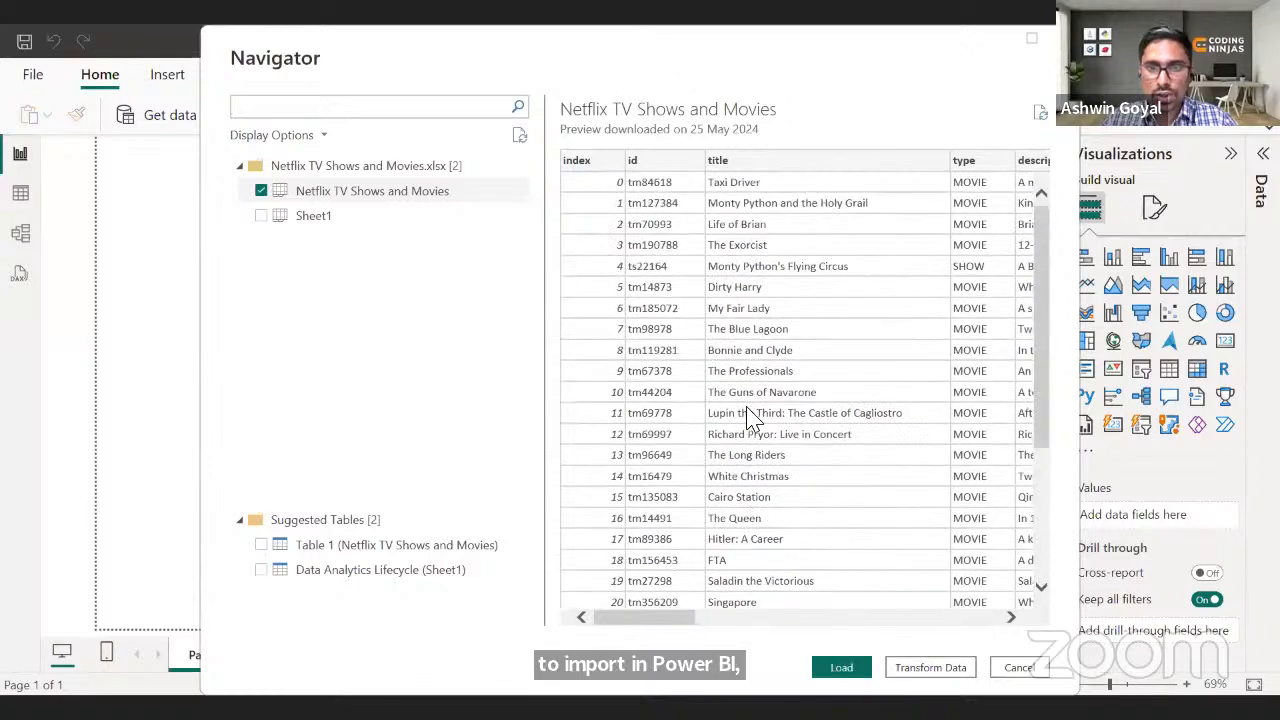
{"action": "left_click", "coordinate": [846, 620]}
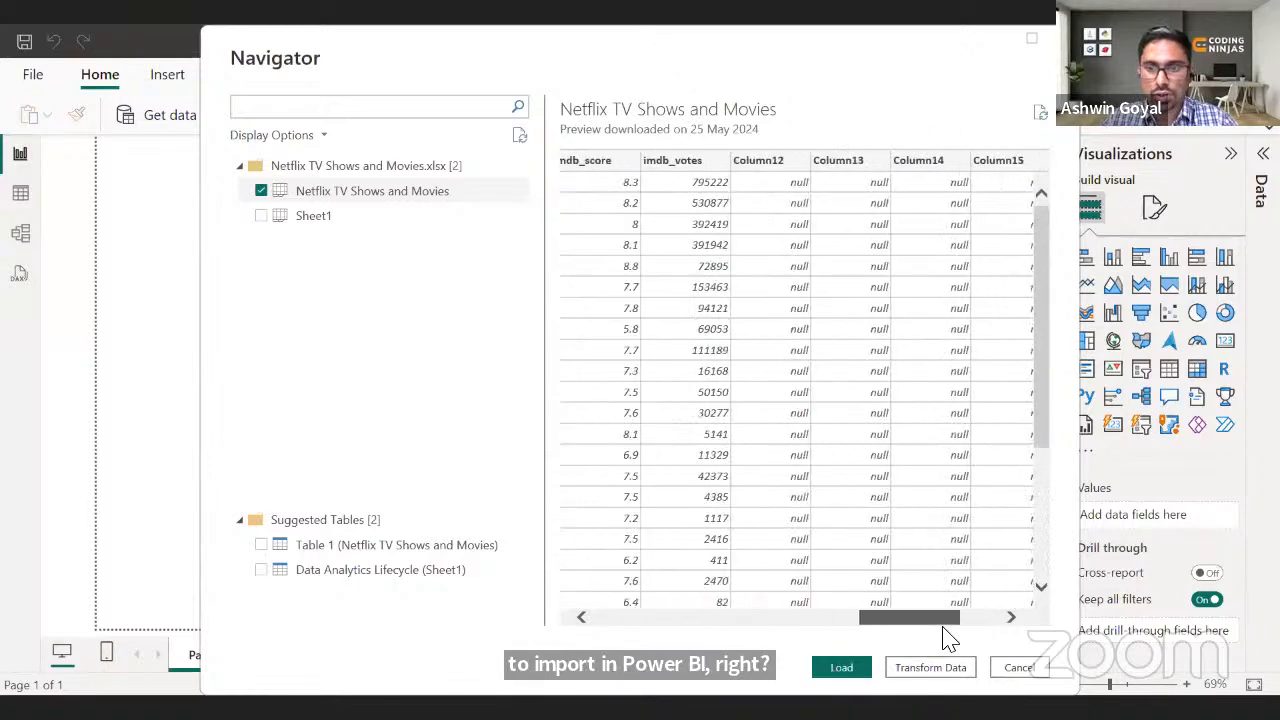
{"action": "left_click", "coordinate": [951, 620]}
{"action": "left_click", "coordinate": [730, 620]}
{"action": "left_click", "coordinate": [620, 621]}
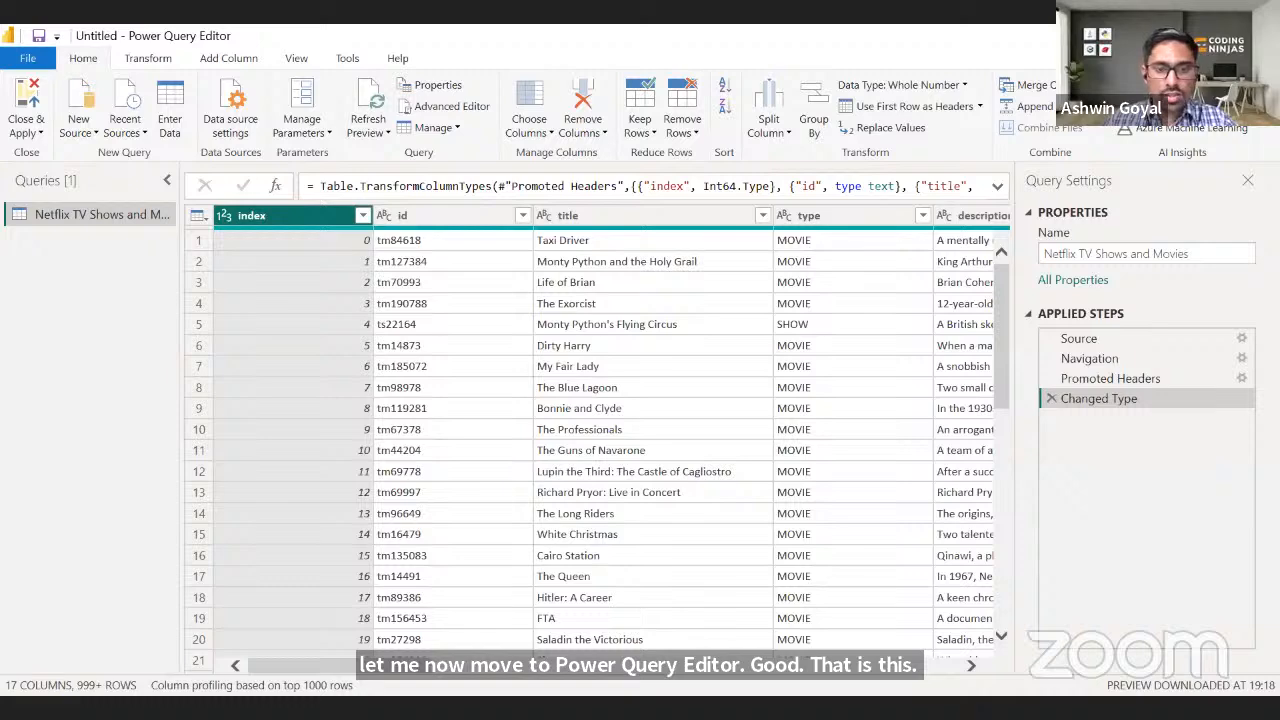
- Remove the empty columns Column12 to Column17 from the Netflix TV Shows and Movies query
{"action": "left_click_drag", "start_coordinate": [380, 666], "coordinate": [880, 666]}
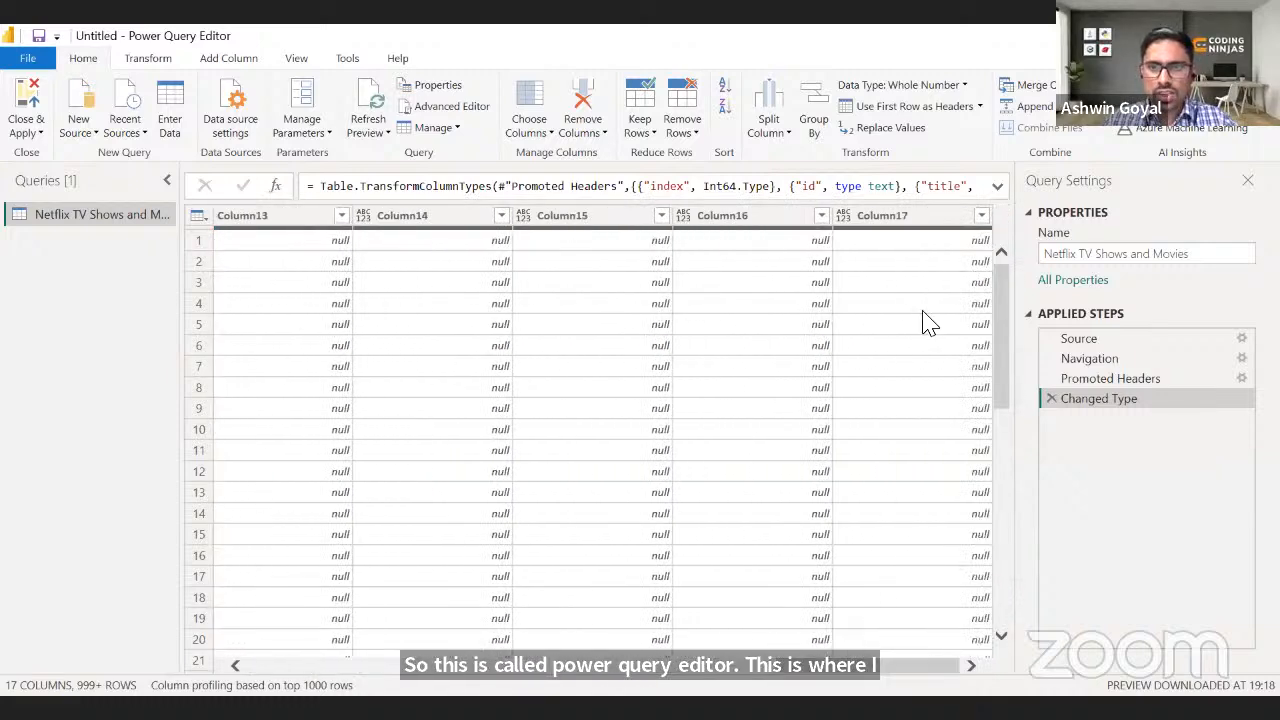
{"action": "left_click", "coordinate": [923, 222]}
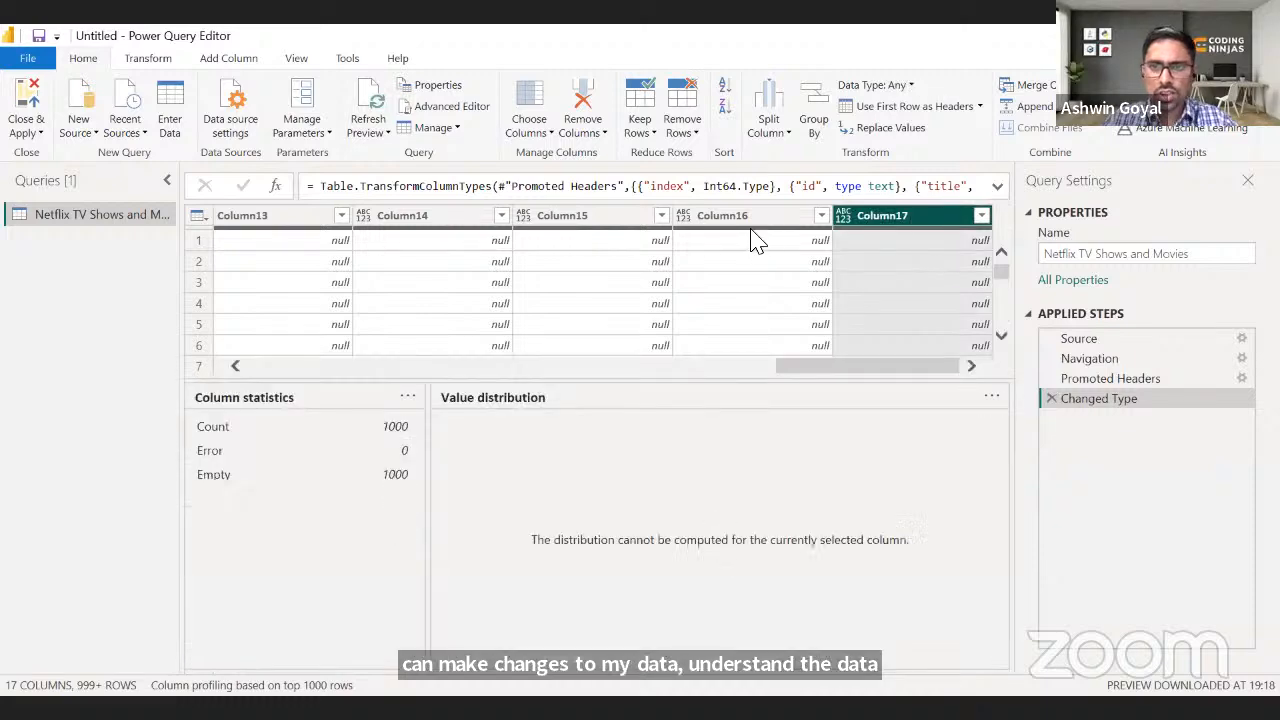
{"action": "left_click", "coordinate": [757, 241], "text": "ctrl"}
{"action": "key", "text": "ctrl+a"}
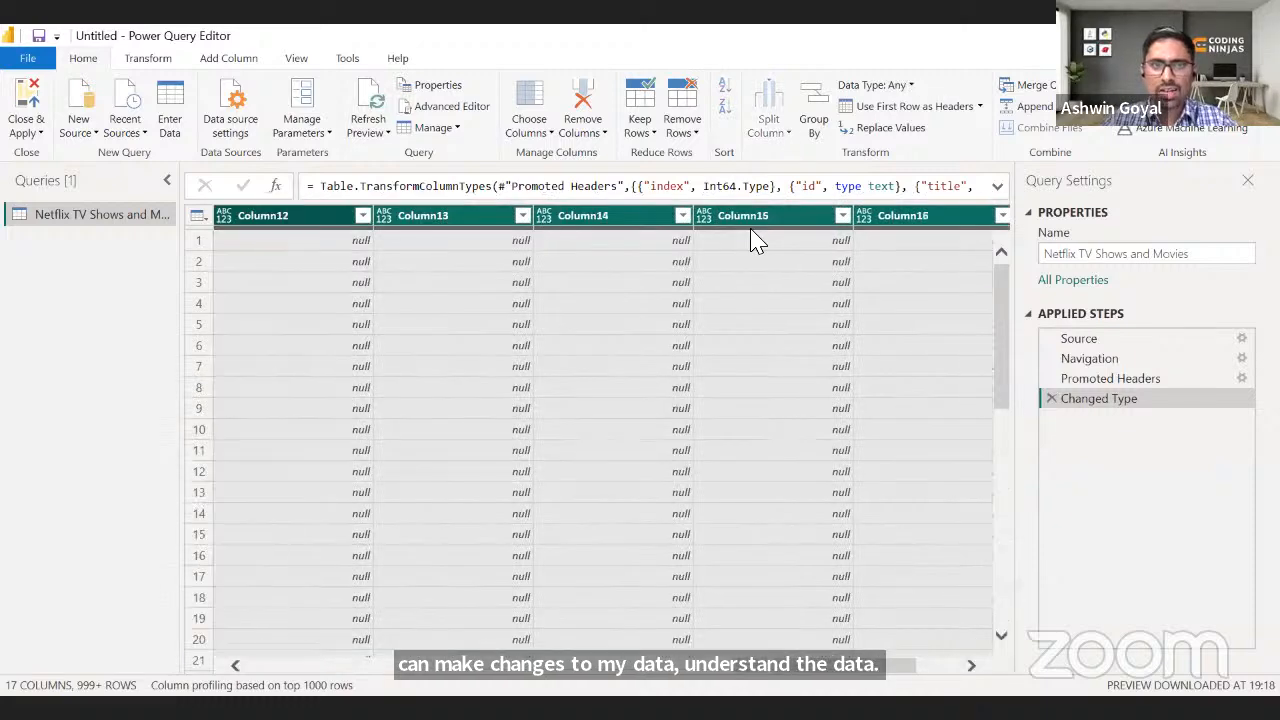
{"action": "key", "text": "shift+Right"}
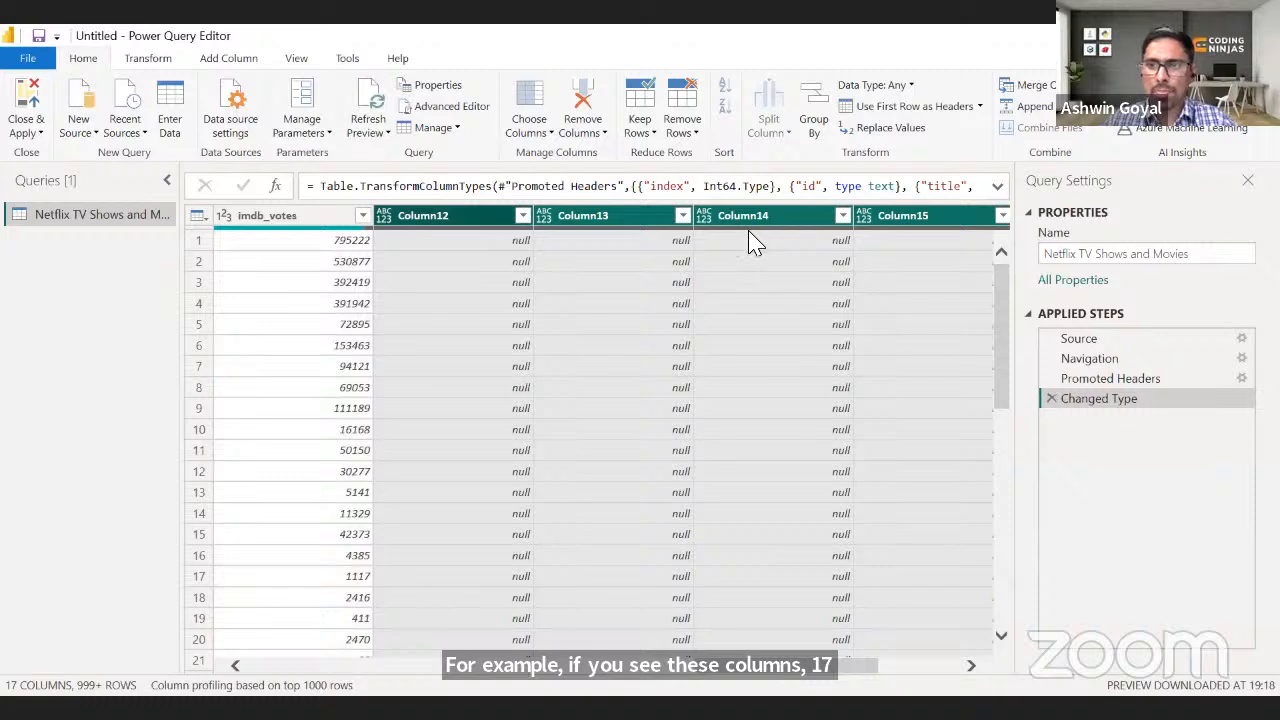
{"action": "scroll", "coordinate": [523, 380], "scroll_direction": "down", "scroll_amount": 7}
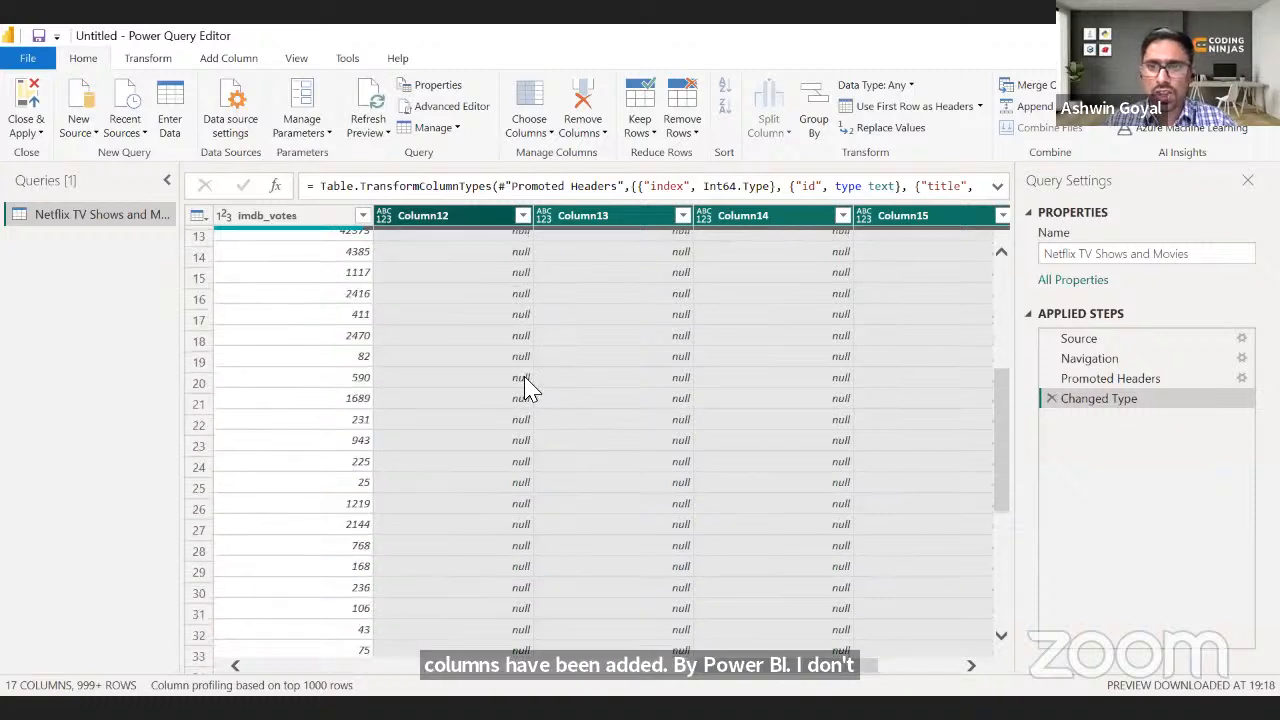
{"action": "scroll", "coordinate": [523, 380], "scroll_direction": "up", "scroll_amount": 7}
{"action": "left_click_drag", "start_coordinate": [786, 667], "coordinate": [730, 668]}
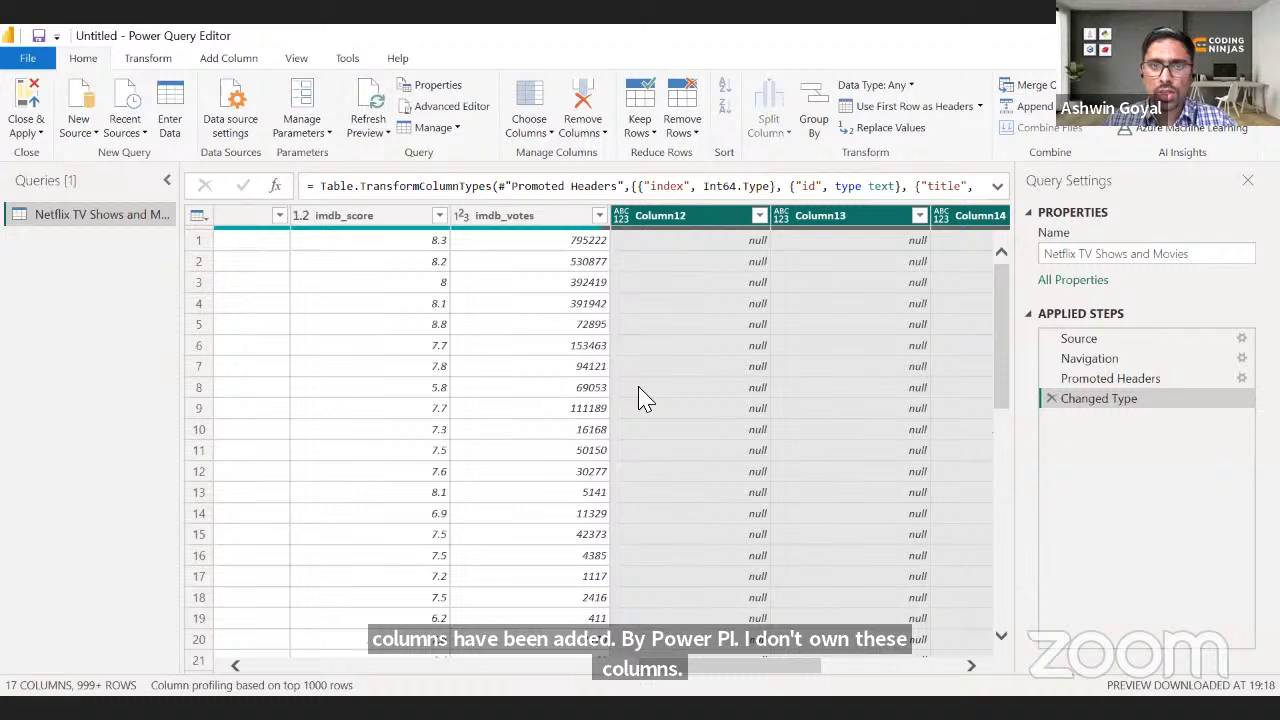
{"action": "right_click", "coordinate": [686, 224]}
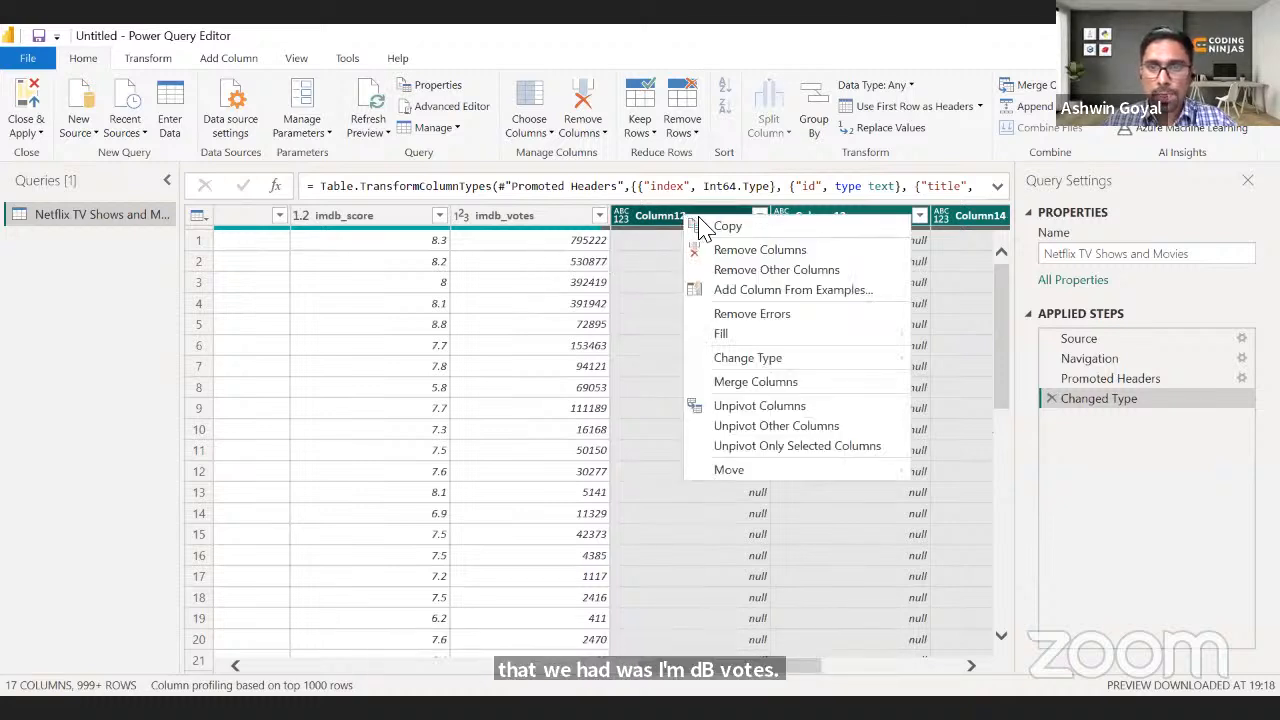
{"action": "left_click", "coordinate": [759, 250]}
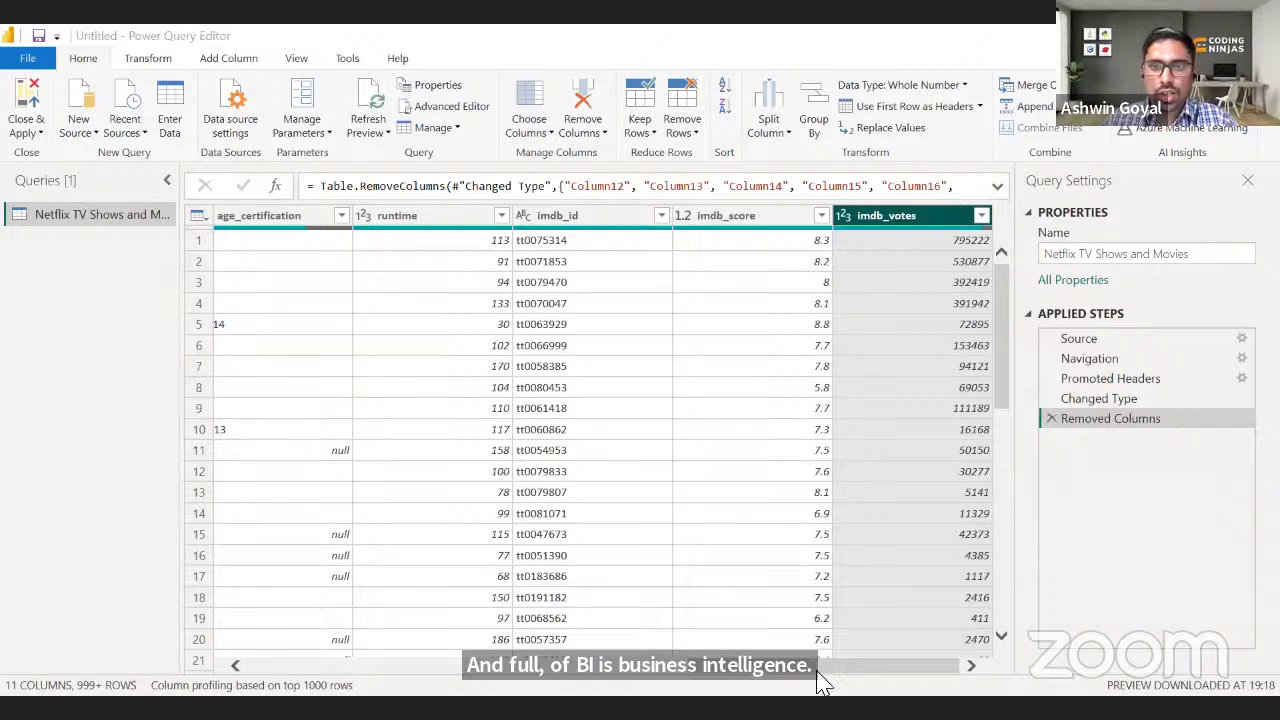
- Check the column profiles of imdb_score and imdb_votes, and turn off the column profile display
{"action": "left_click_drag", "start_coordinate": [817, 671], "coordinate": [943, 655]}
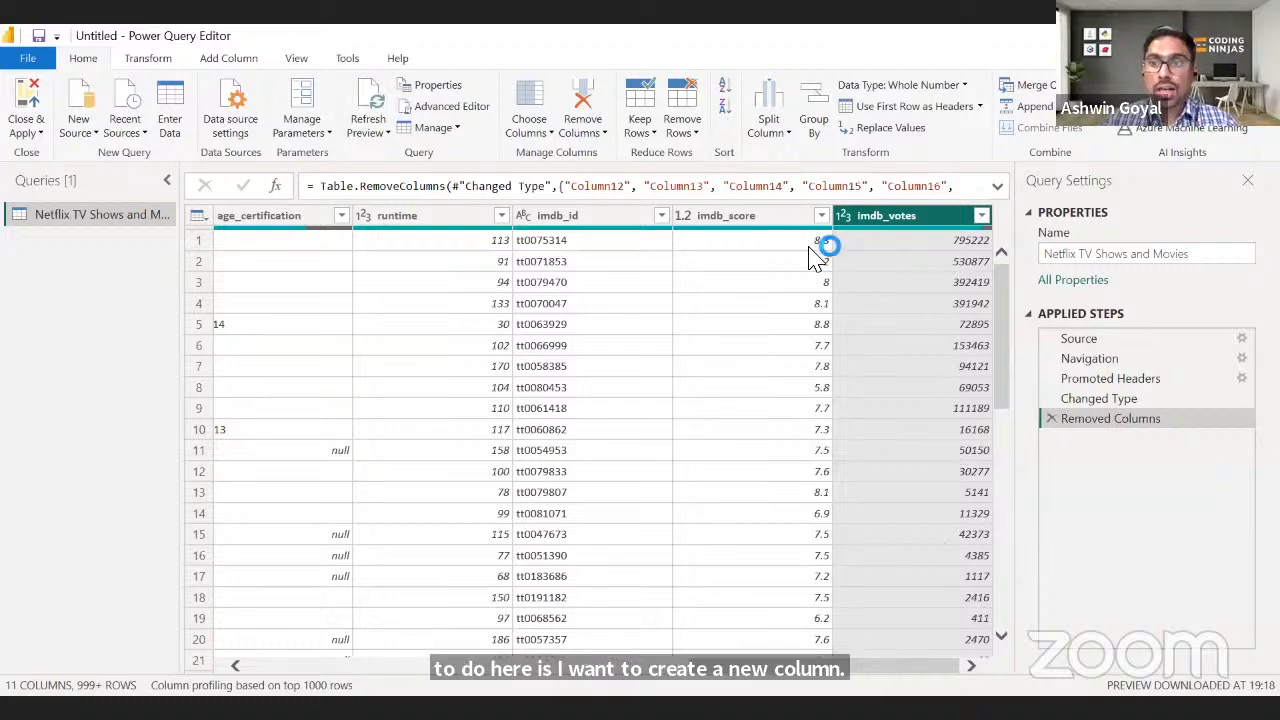
{"action": "left_click", "coordinate": [790, 225]}
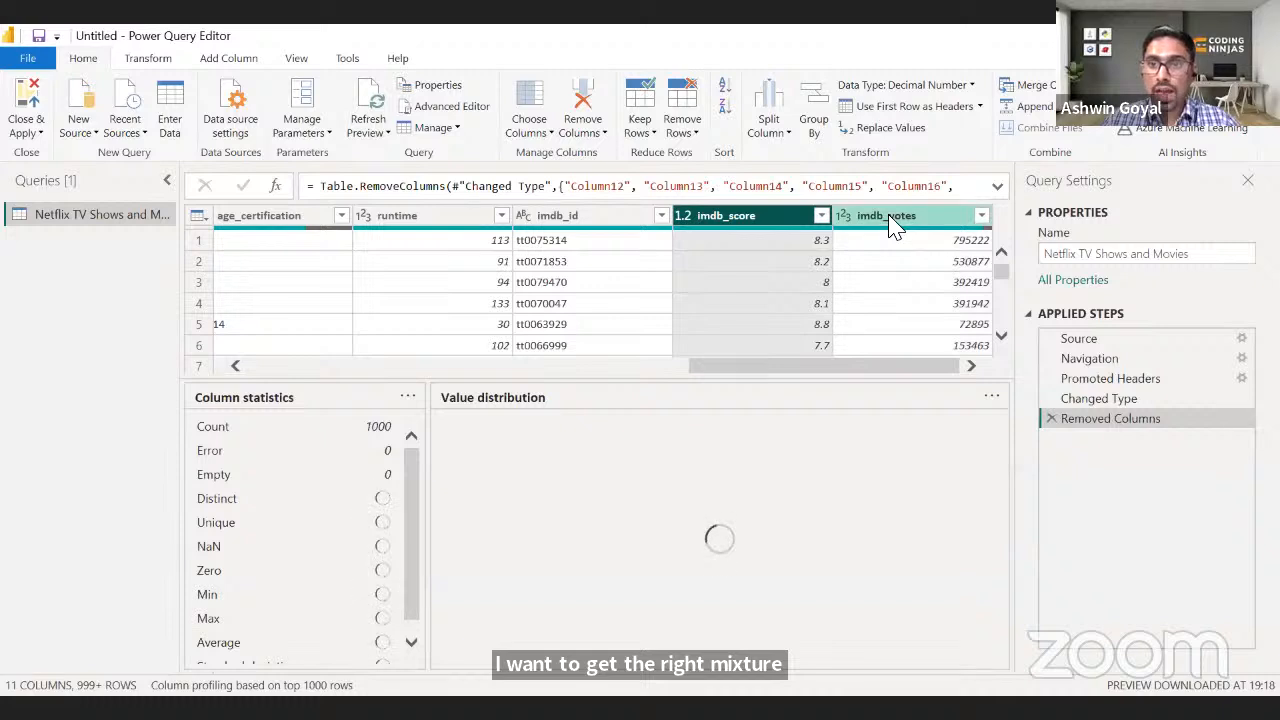
{"action": "left_click", "coordinate": [893, 222]}
{"action": "left_click_drag", "start_coordinate": [757, 229], "coordinate": [768, 269]}
{"action": "left_click", "coordinate": [768, 269]}
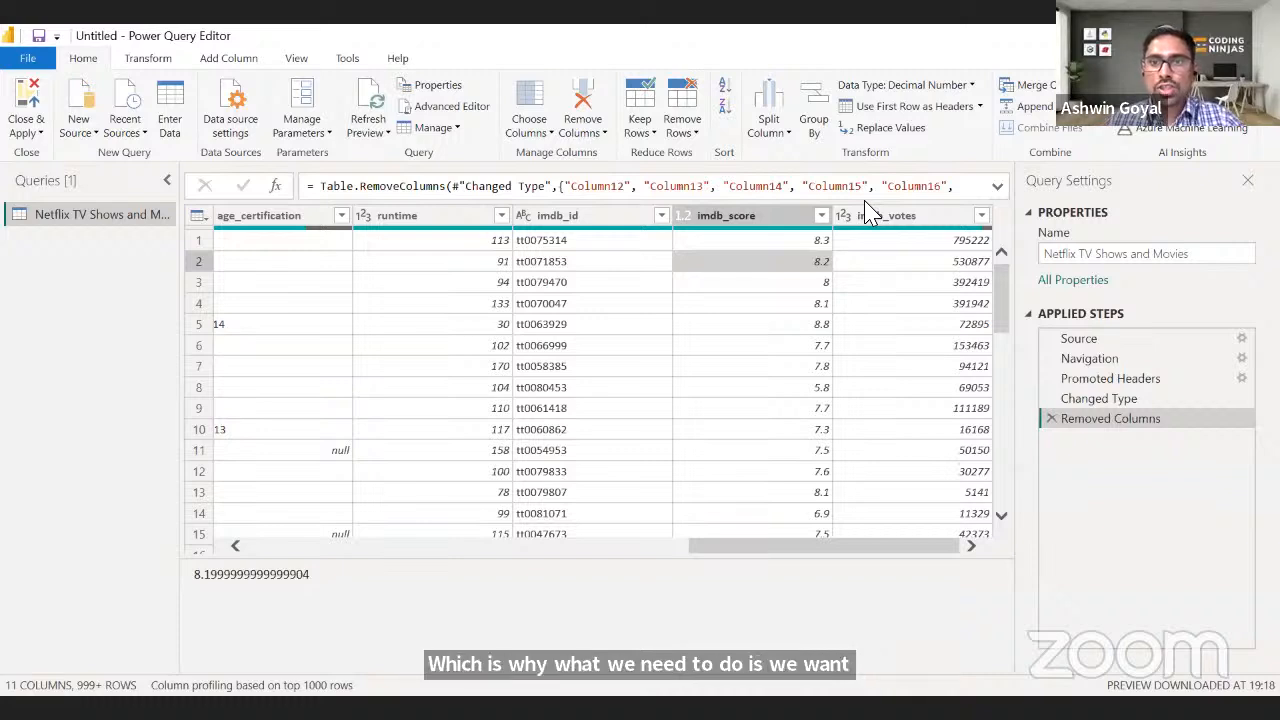
{"action": "left_click", "coordinate": [740, 224]}
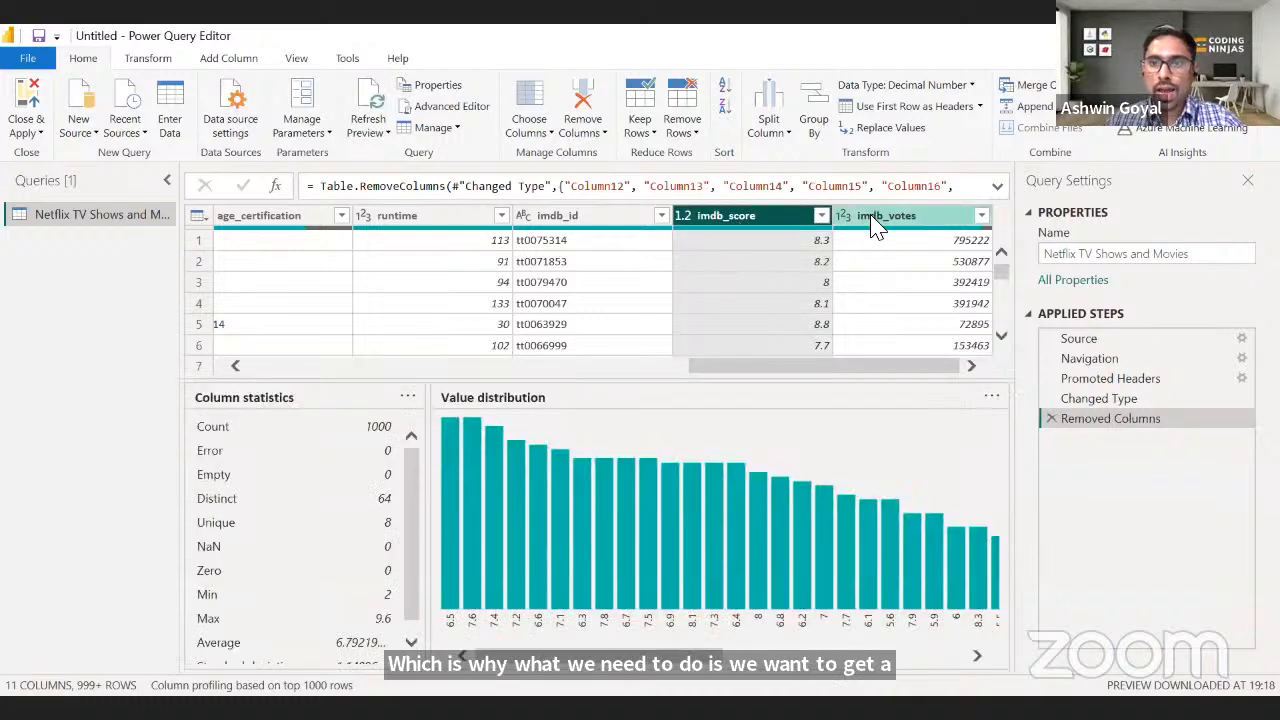
{"action": "left_click", "coordinate": [871, 222]}
{"action": "left_click", "coordinate": [296, 58]}
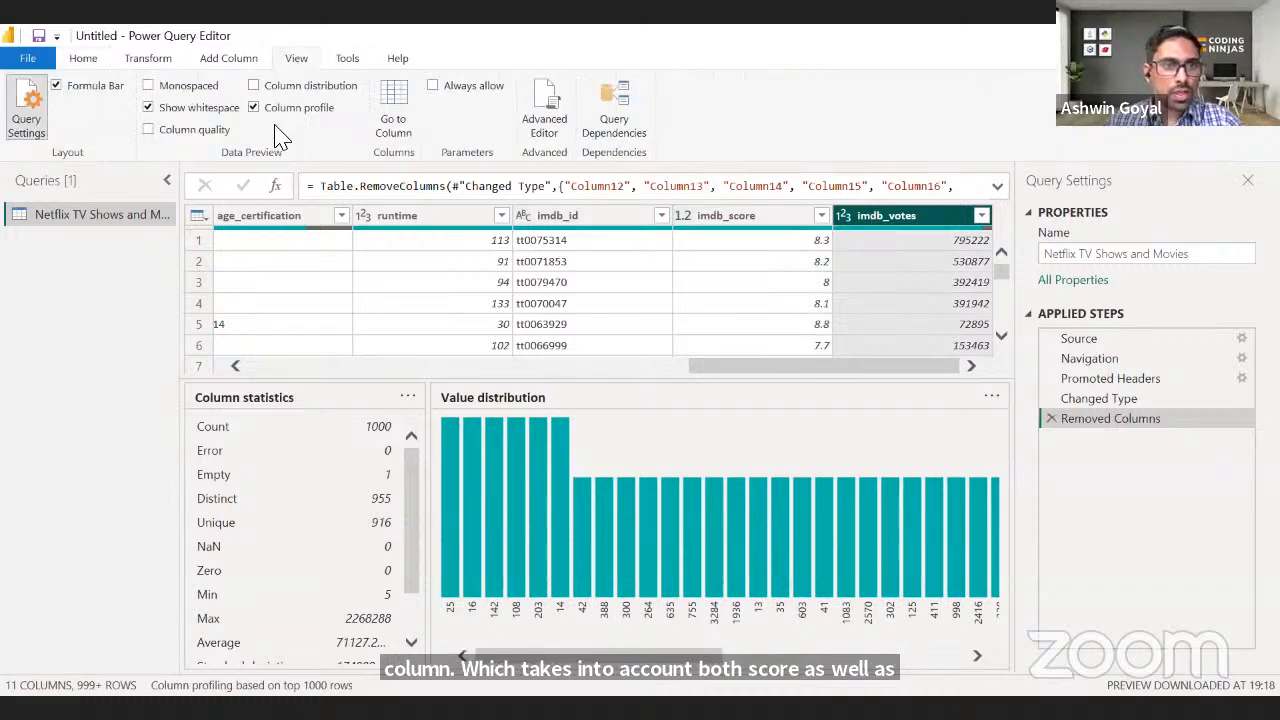
{"action": "left_click", "coordinate": [254, 107]}
- Select the imdb_score and imdb_votes columns together
{"action": "left_click", "coordinate": [774, 216]}
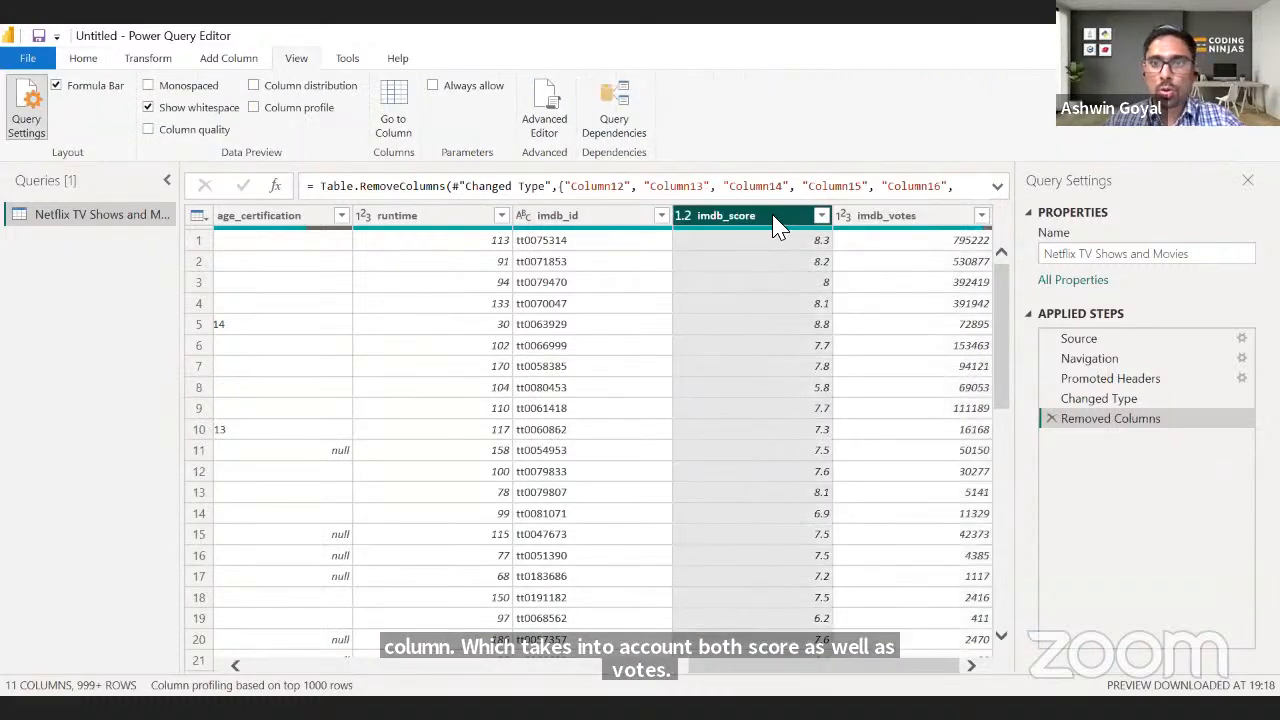
{"action": "left_click", "coordinate": [860, 216]}
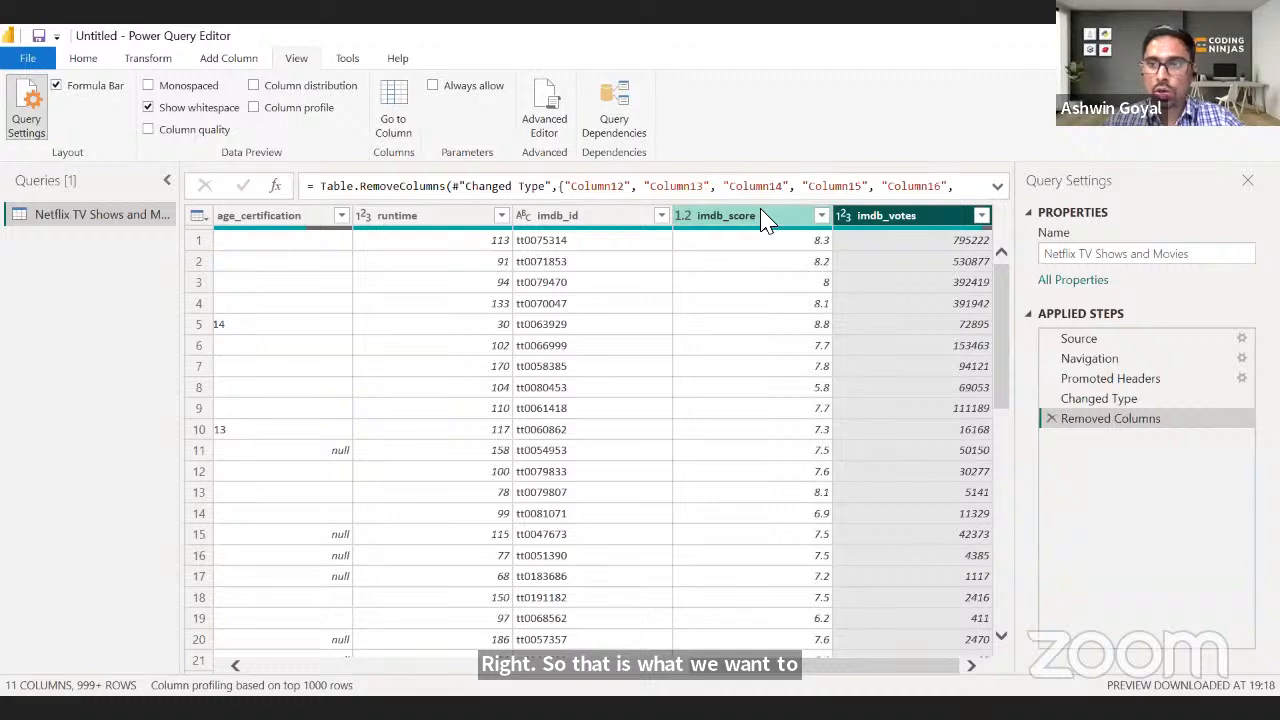
{"action": "left_click", "coordinate": [765, 218]}
{"action": "left_click", "coordinate": [878, 218], "text": "ctrl"}
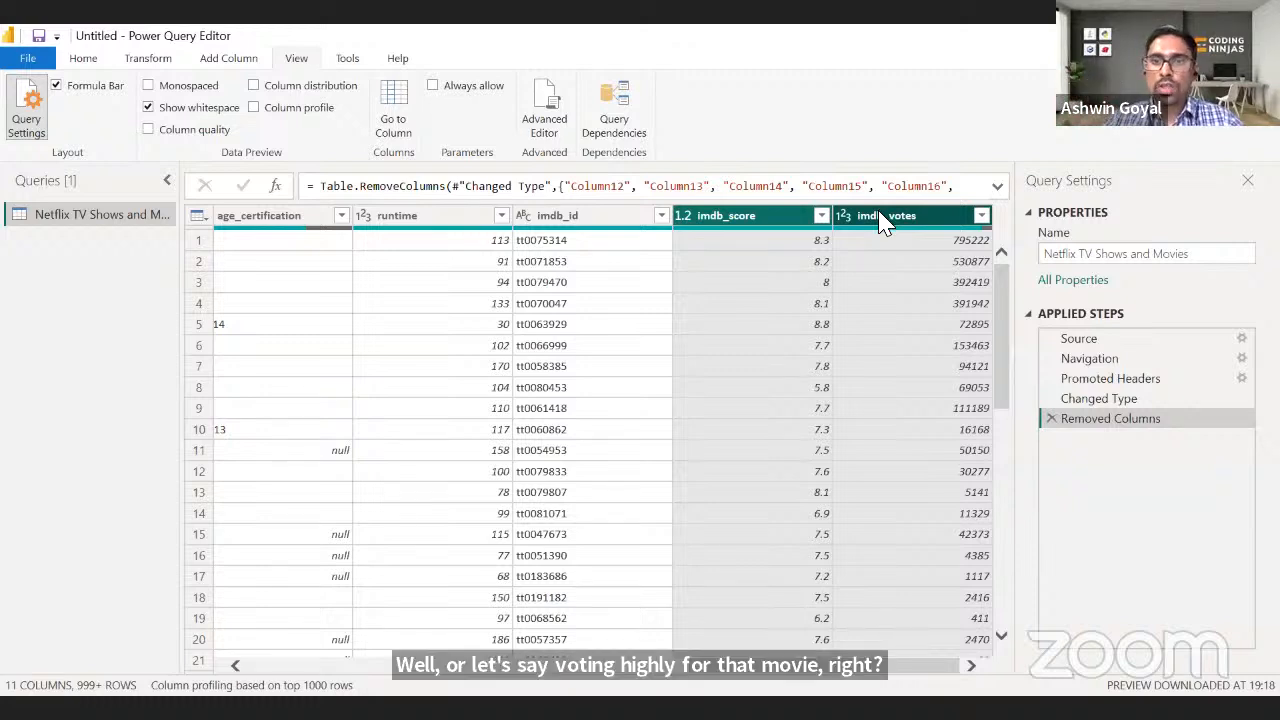
- Define a custom column named Score with the formula [imdb_score]*[imdb_votes]
{"action": "left_click", "coordinate": [140, 60]}
{"action": "left_click", "coordinate": [210, 58]}
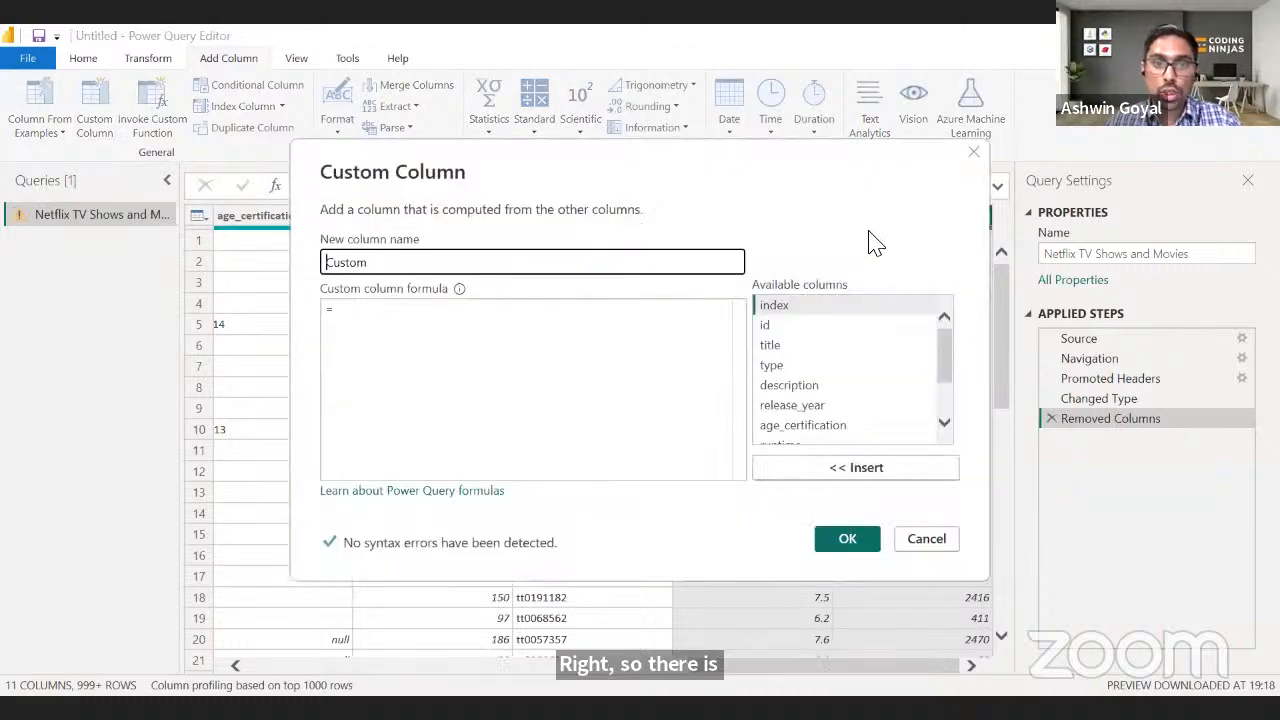
{"action": "double_click", "coordinate": [541, 266]}
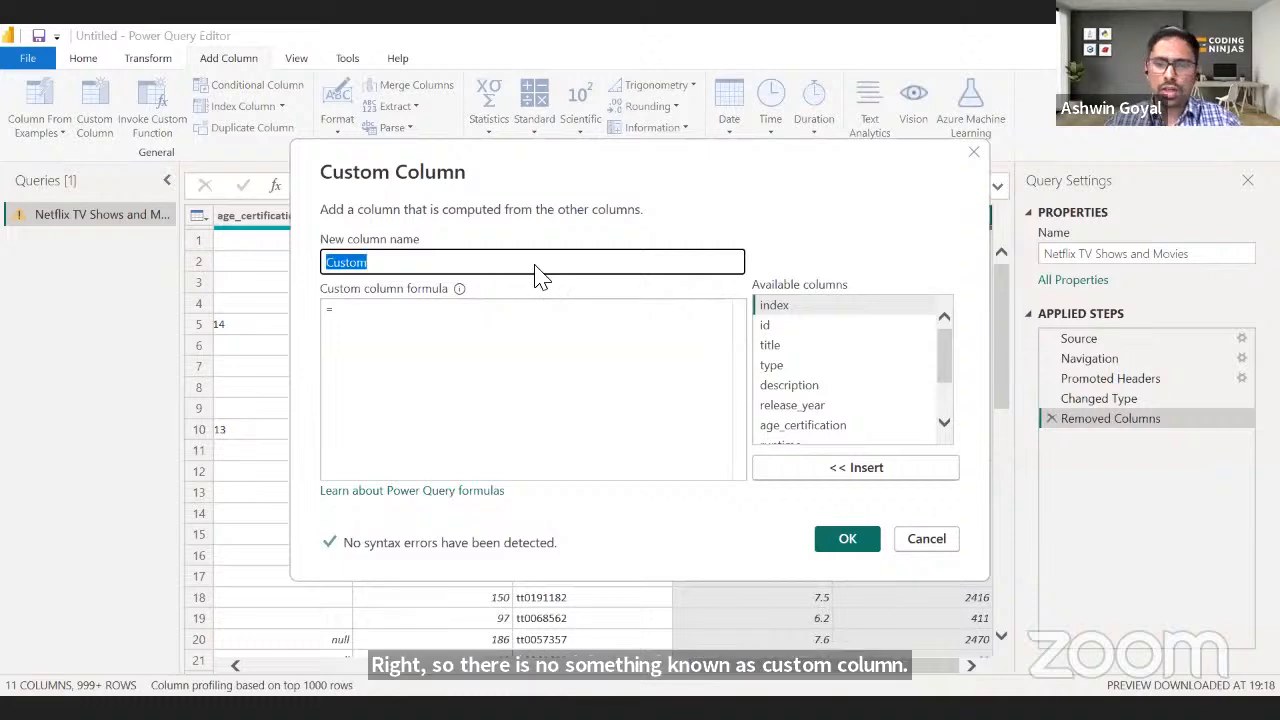
{"action": "type", "text": "Score"}
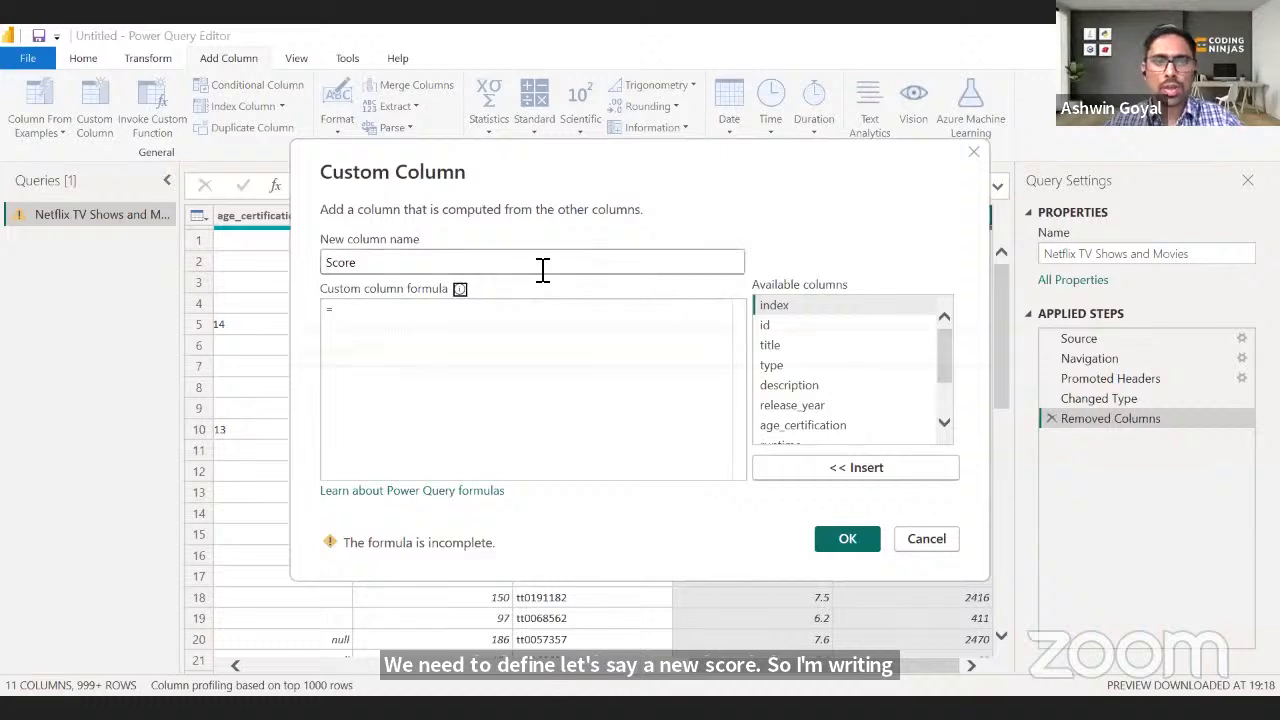
{"action": "mouse_move", "coordinate": [459, 288]}
{"action": "left_click", "coordinate": [527, 318]}
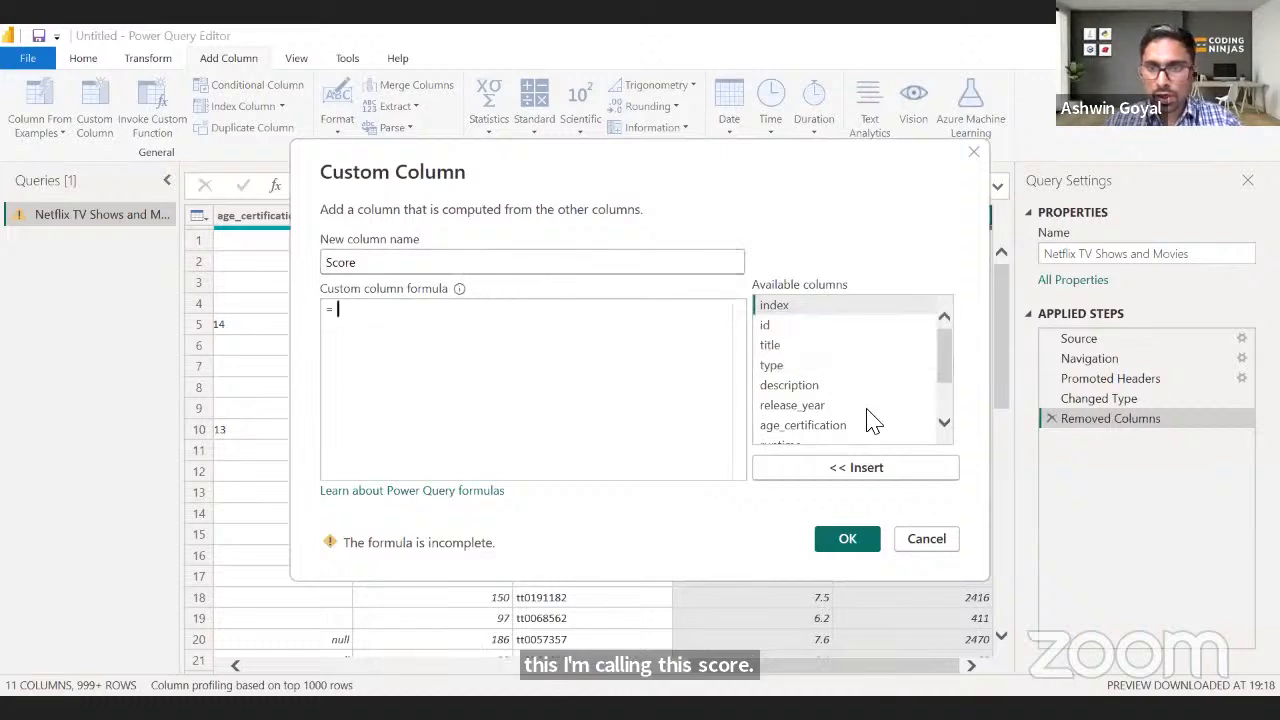
{"action": "scroll", "coordinate": [860, 415], "scroll_direction": "down", "scroll_amount": 1}
{"action": "double_click", "coordinate": [805, 415]}
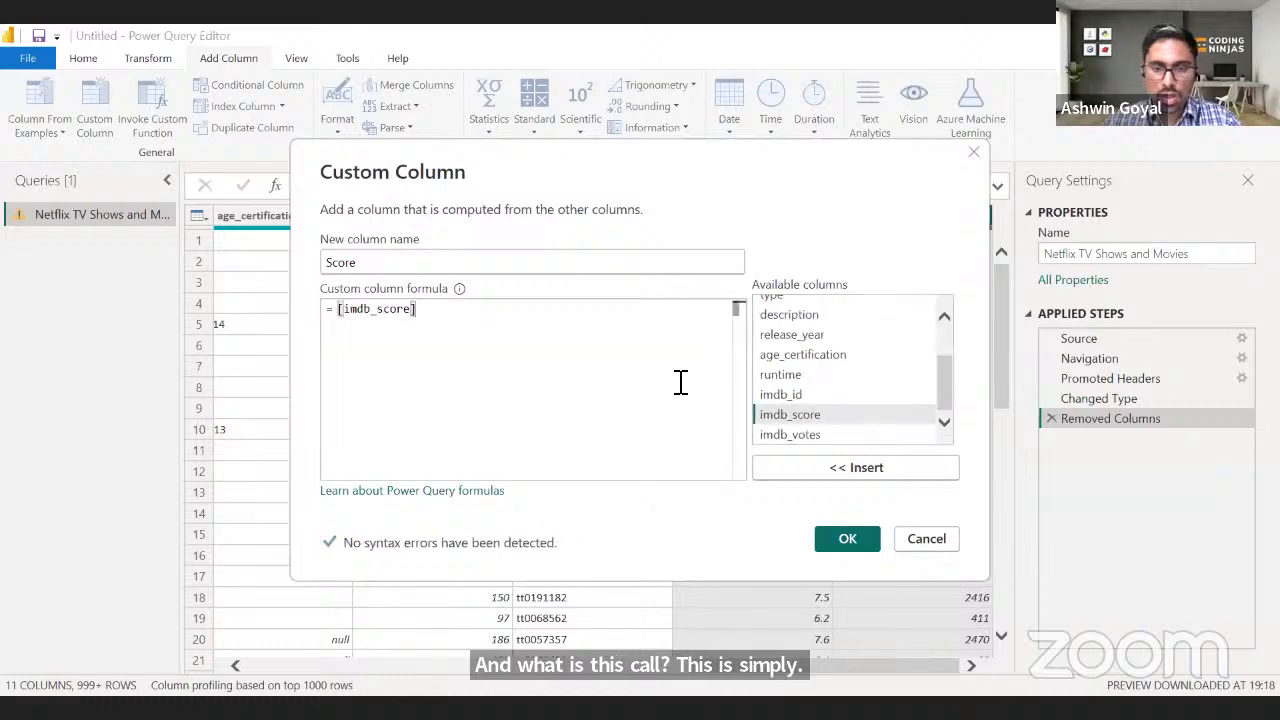
{"action": "type", "text": "*"}
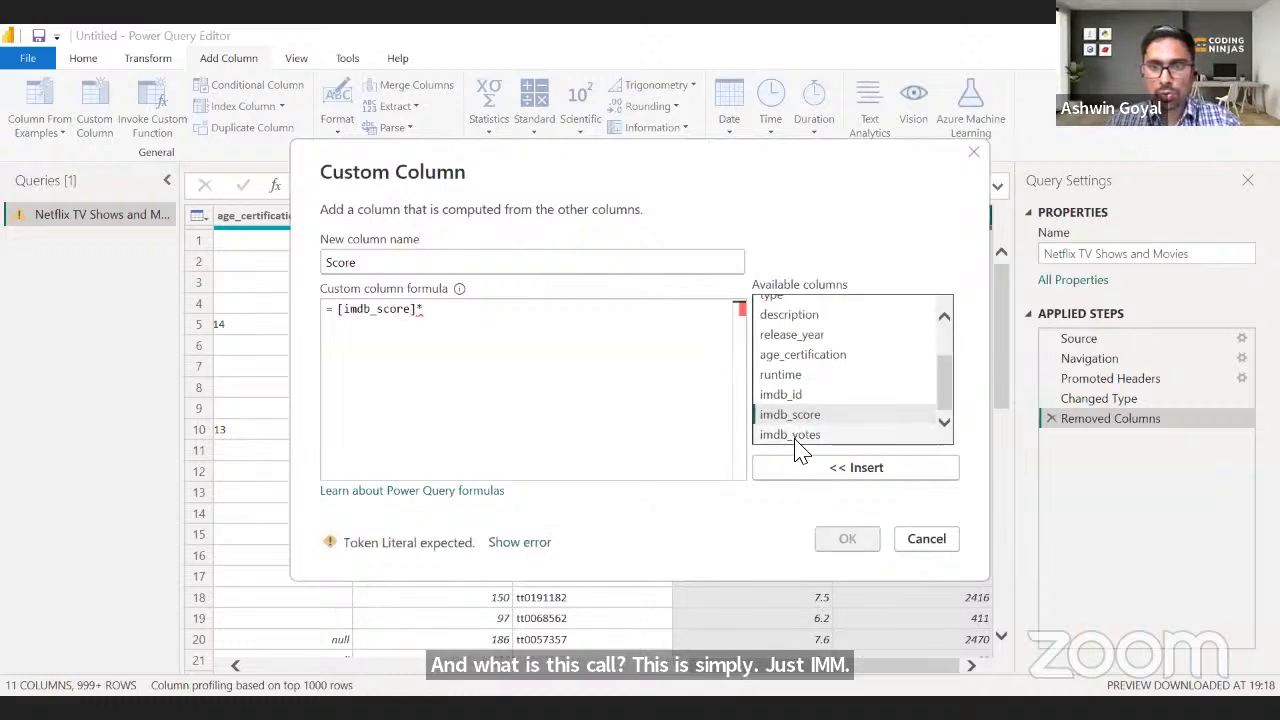
{"action": "double_click", "coordinate": [796, 436]}
- Rename the new custom column as Score*Votes
{"action": "double_click", "coordinate": [337, 263]}
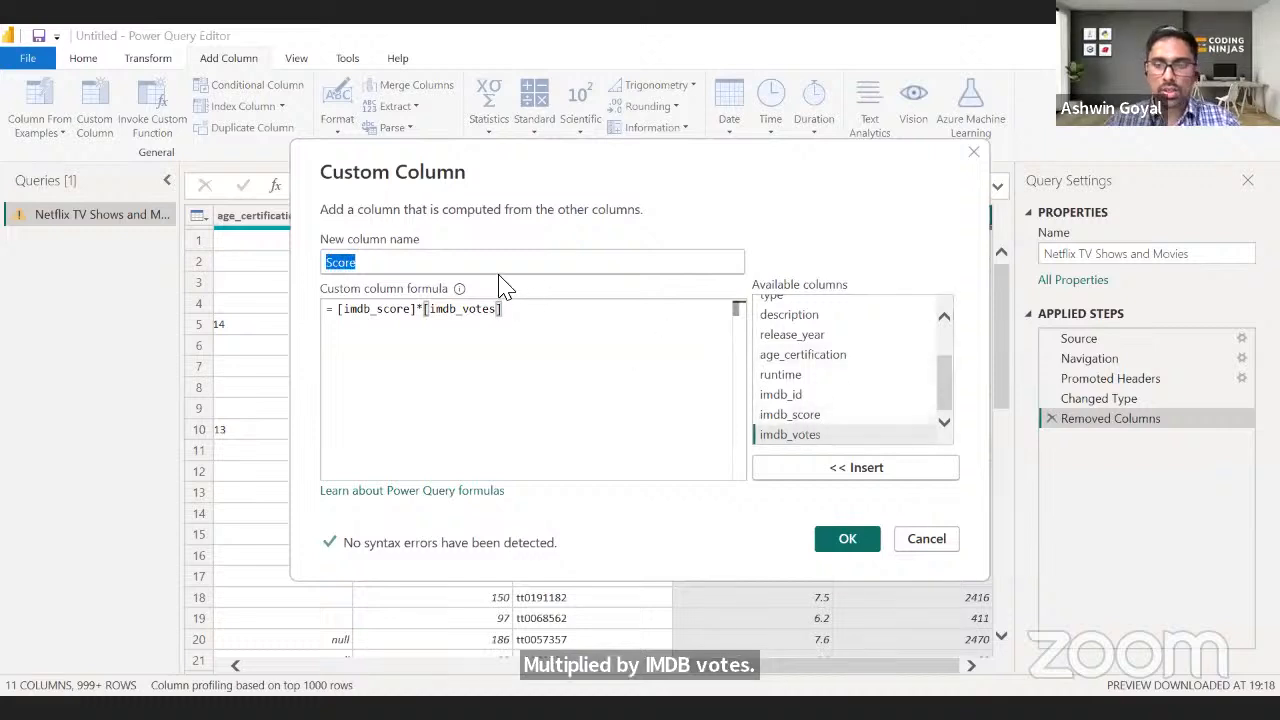
{"action": "key", "text": "BackSpace"}
{"action": "type", "text": "Score*"}
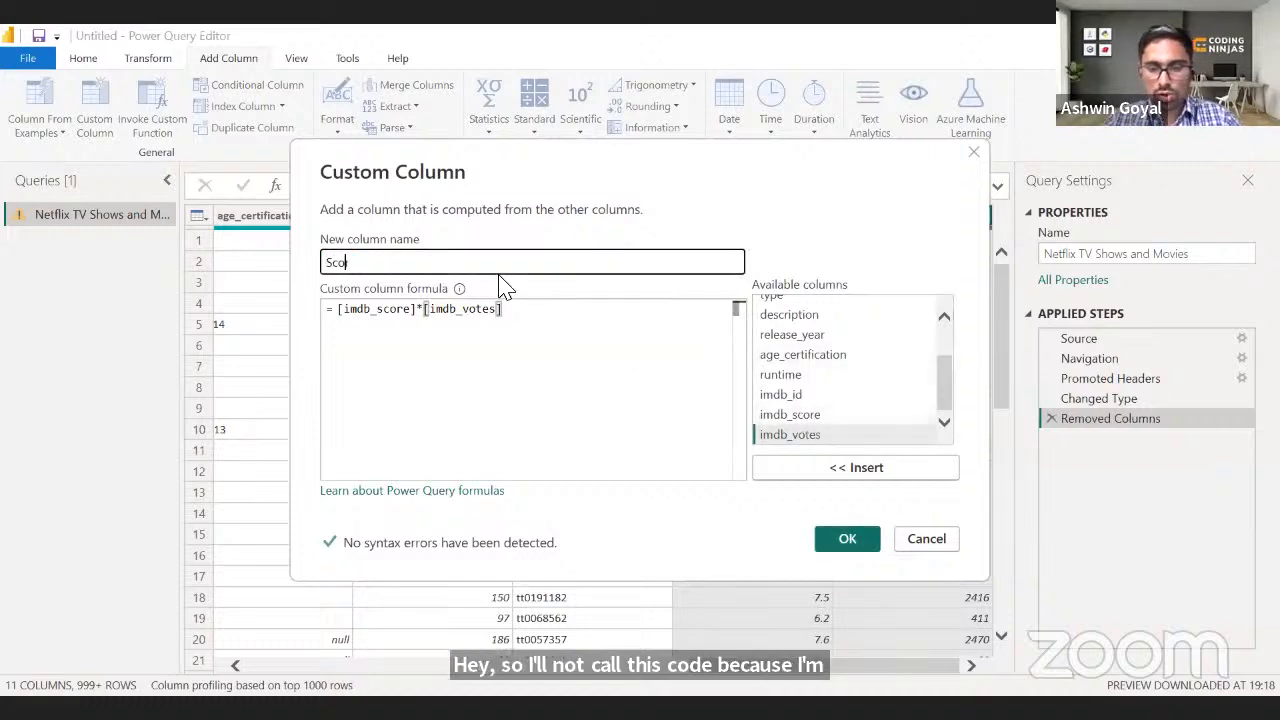
{"action": "type", "text": "Votes"}
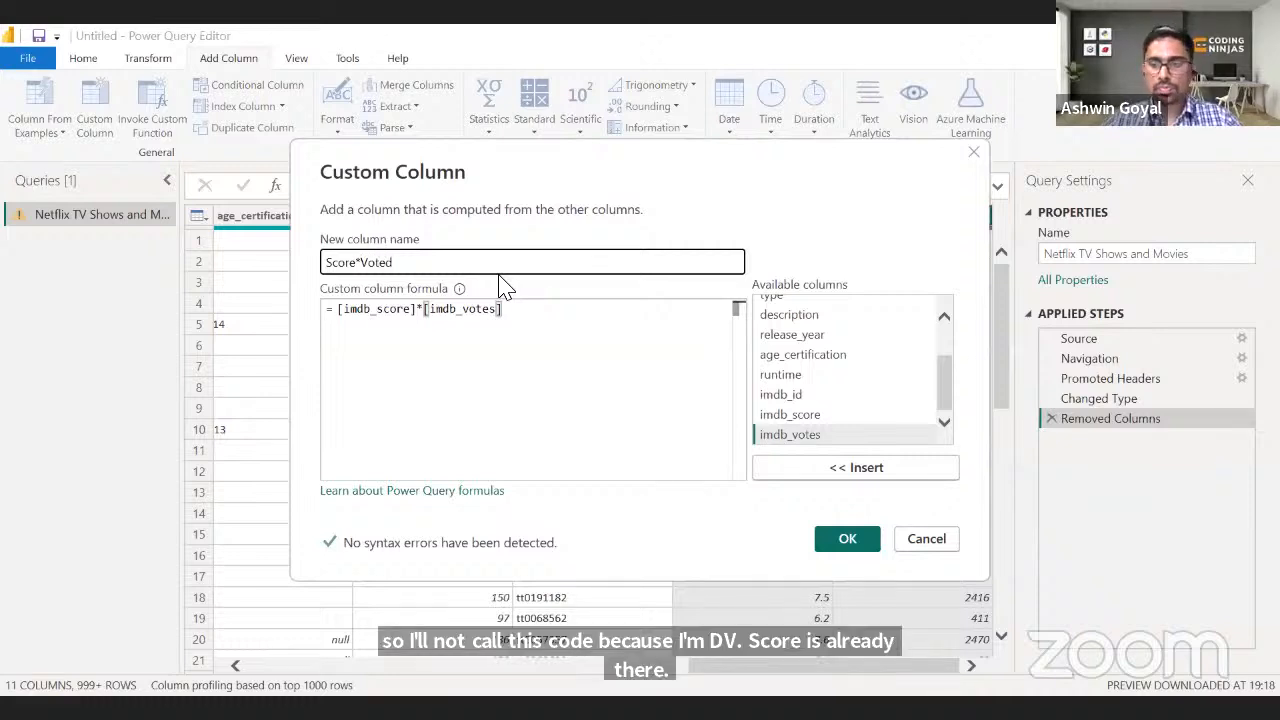
- Create the Score*Votes custom column and load the cleaned Netflix query into the report
{"action": "left_click", "coordinate": [416, 312]}
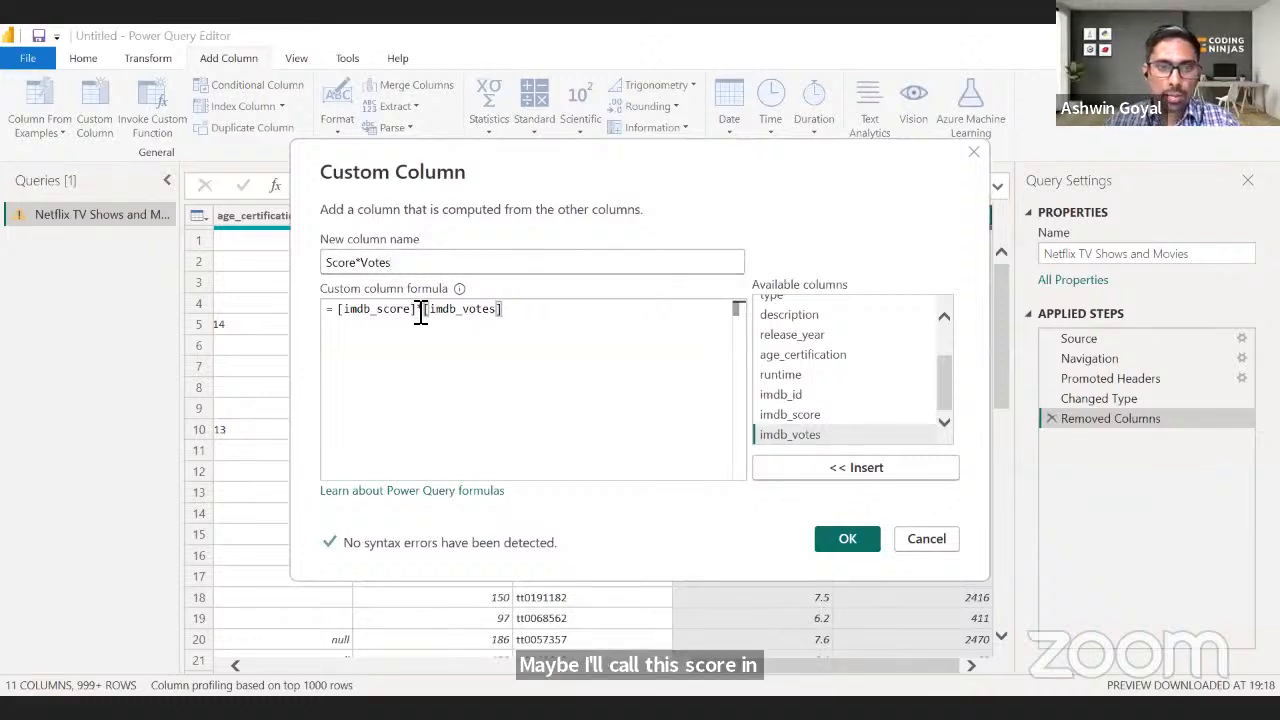
{"action": "left_click_drag", "start_coordinate": [523, 317], "coordinate": [423, 317]}
{"action": "double_click", "coordinate": [397, 317]}
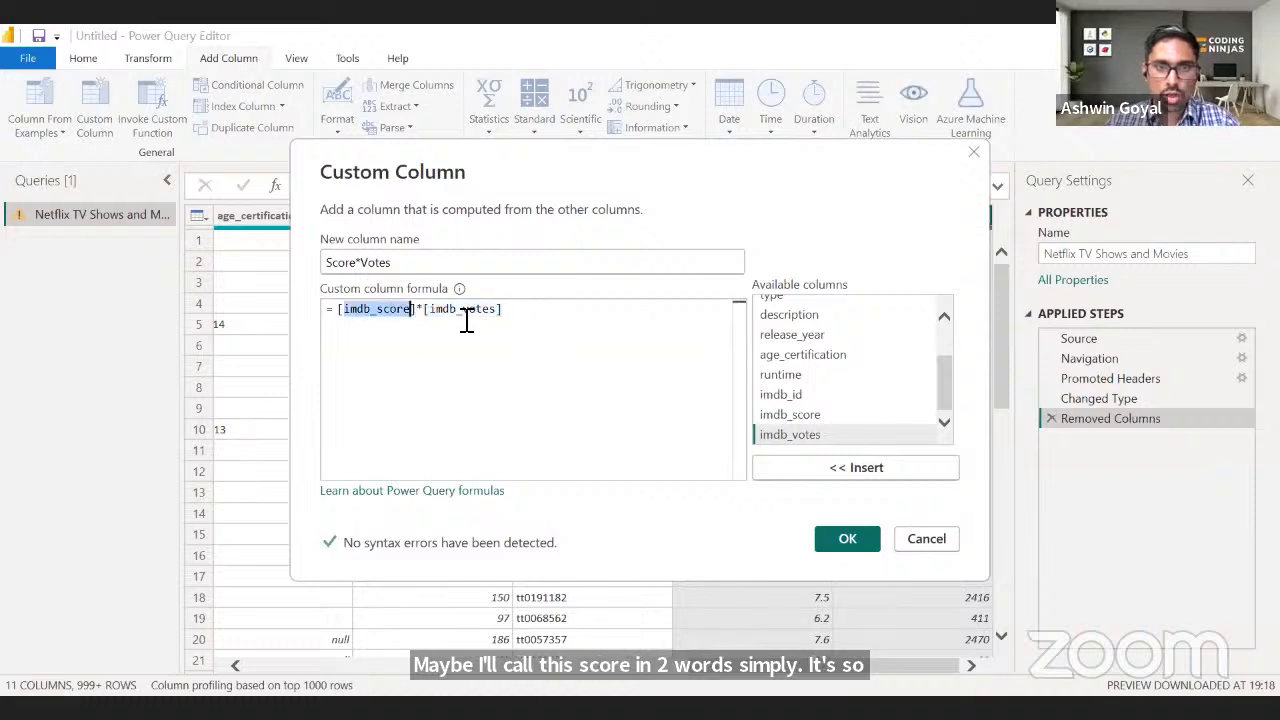
{"action": "left_click", "coordinate": [508, 318]}
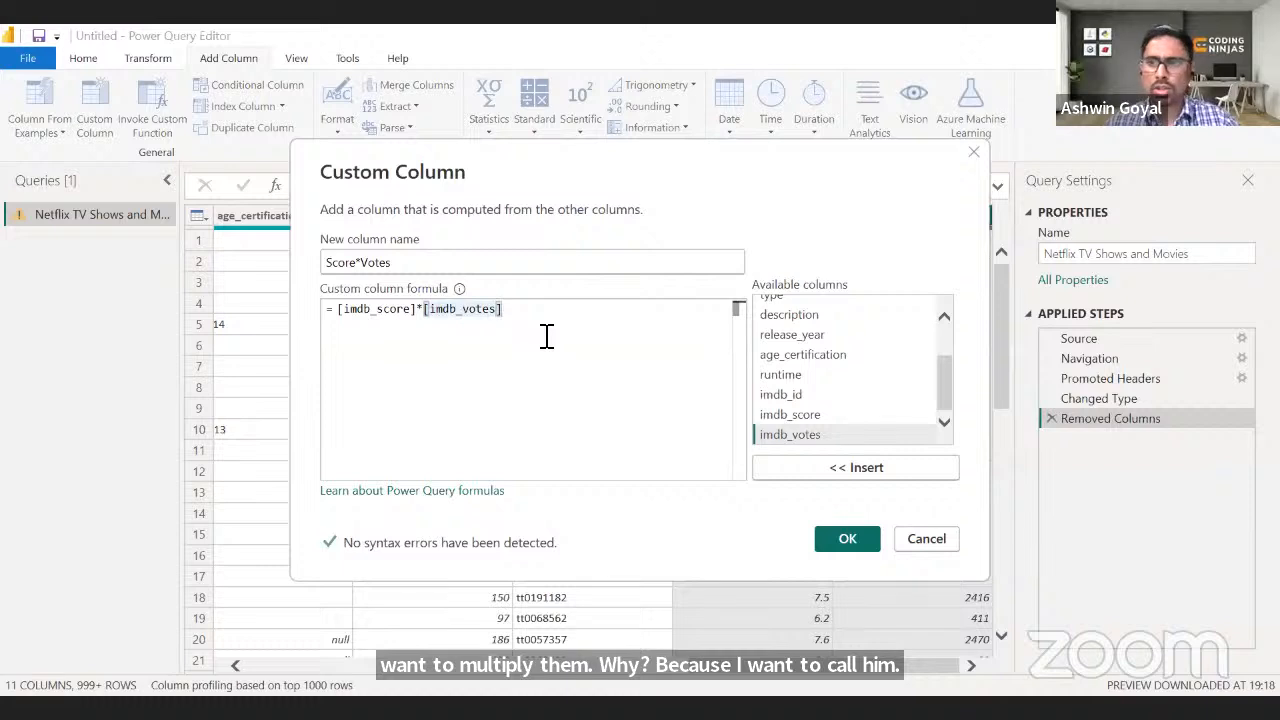
{"action": "left_click", "coordinate": [873, 552]}
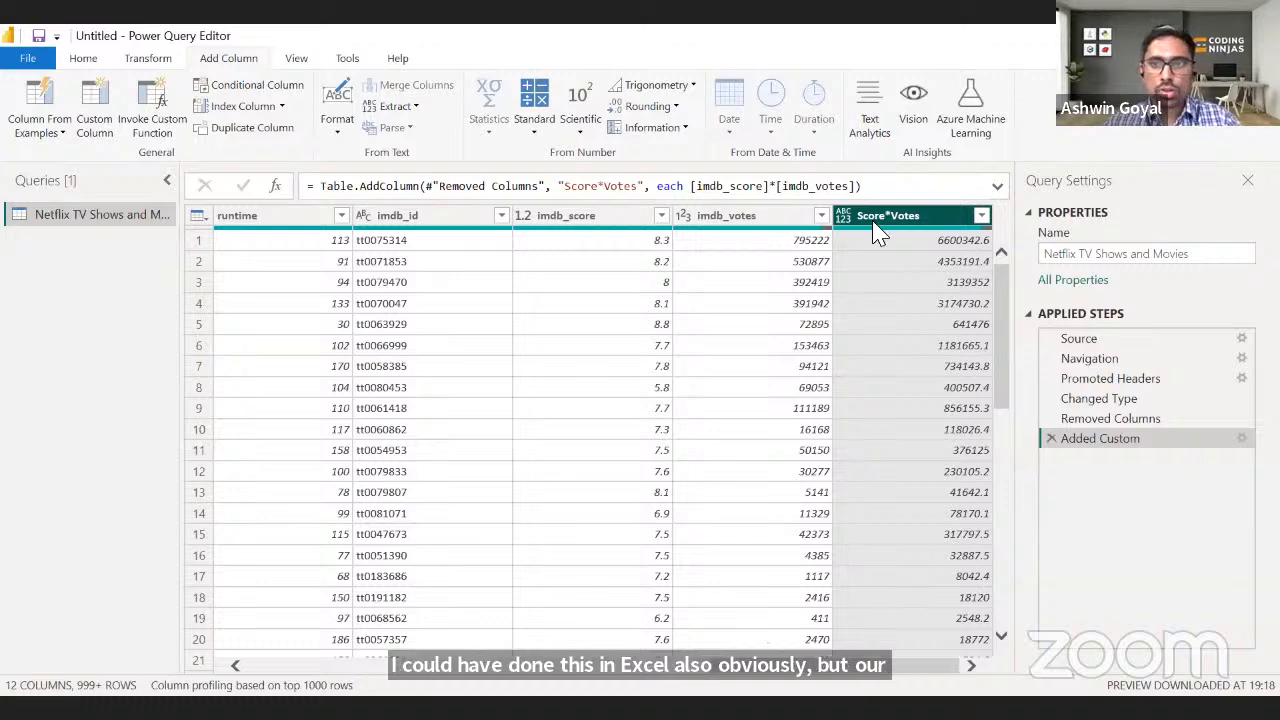
{"action": "left_click", "coordinate": [85, 58]}
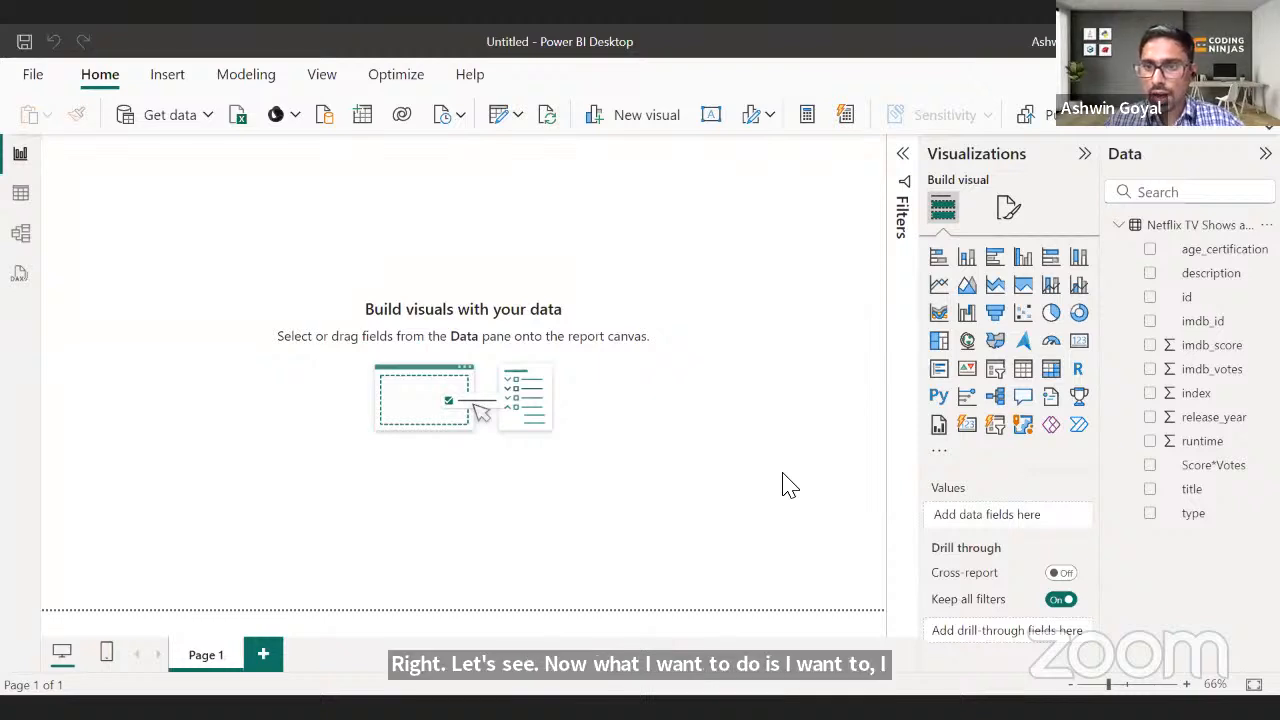
- Add a slicer for the type field and shrink it to fit its options in the page's upper-left corner
{"action": "left_click", "coordinate": [995, 369]}
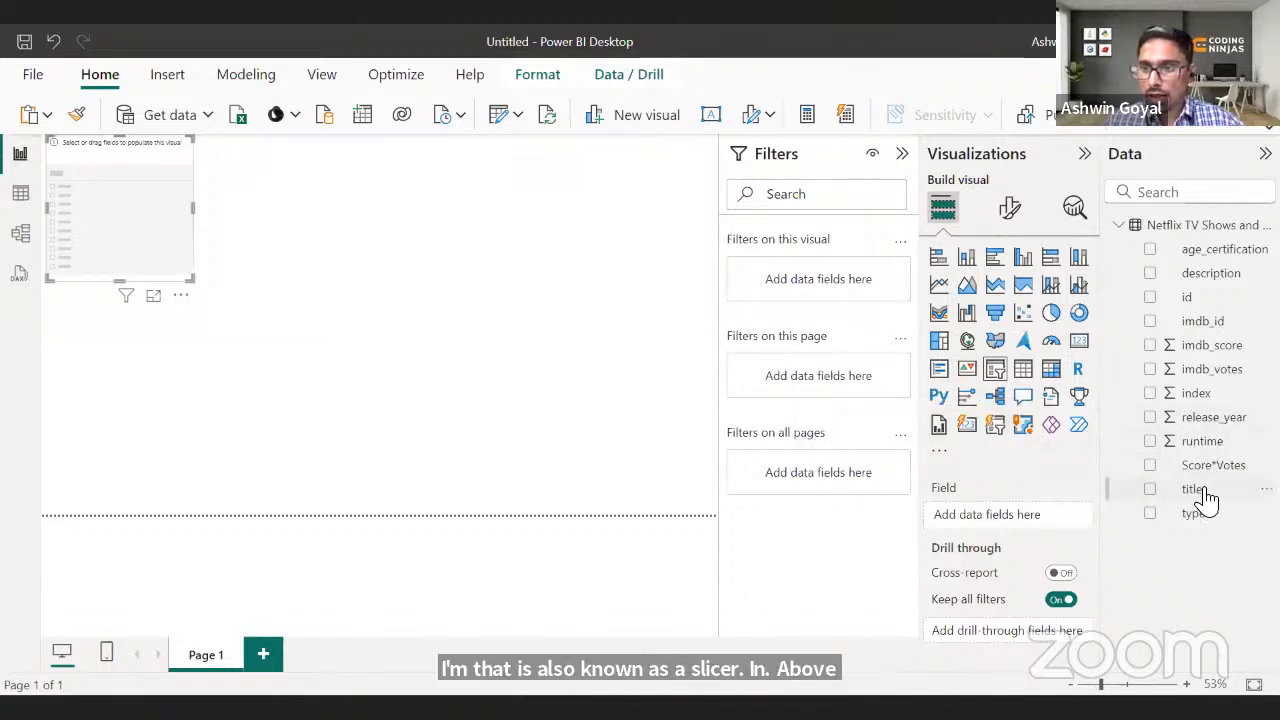
{"action": "left_click_drag", "start_coordinate": [1205, 512], "coordinate": [1000, 516]}
{"action": "left_click_drag", "start_coordinate": [188, 277], "coordinate": [266, 220]}
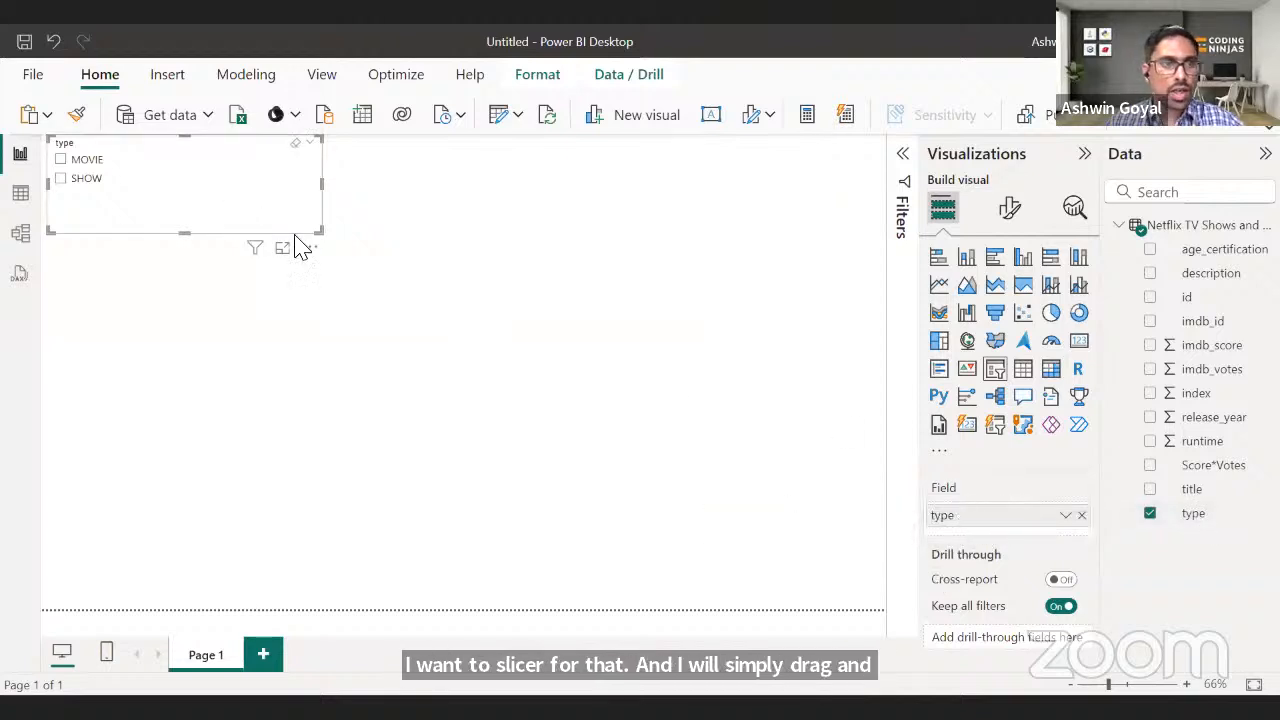
{"action": "left_click_drag", "start_coordinate": [321, 232], "coordinate": [143, 206]}
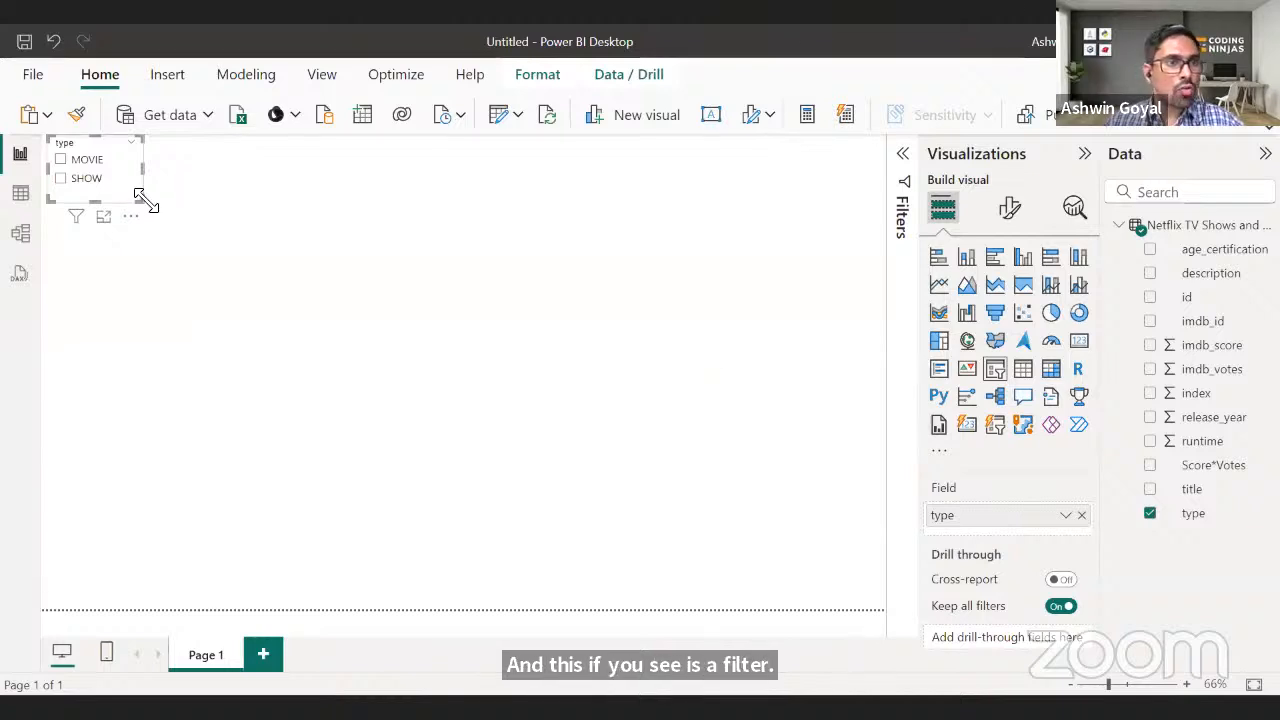
{"action": "left_click", "coordinate": [574, 400]}
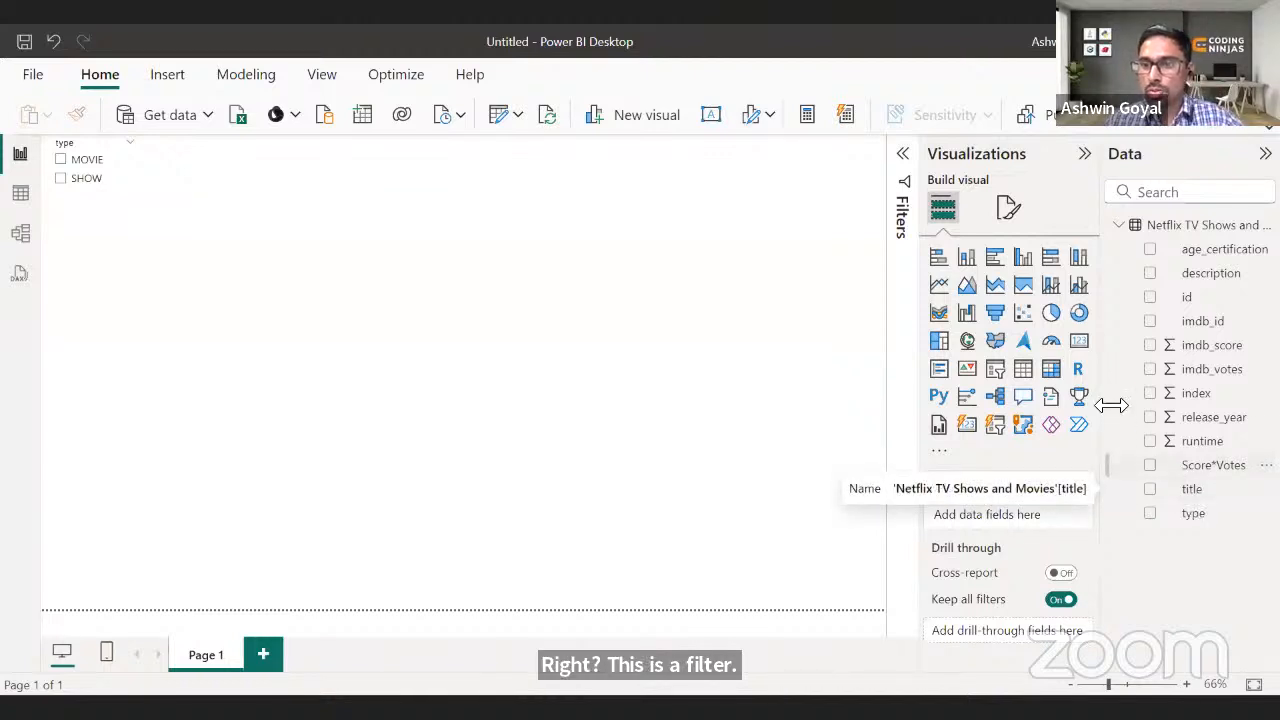
- Add a card showing the title field, and resize and place it directly beside the type slicer
{"action": "left_click", "coordinate": [1078, 341]}
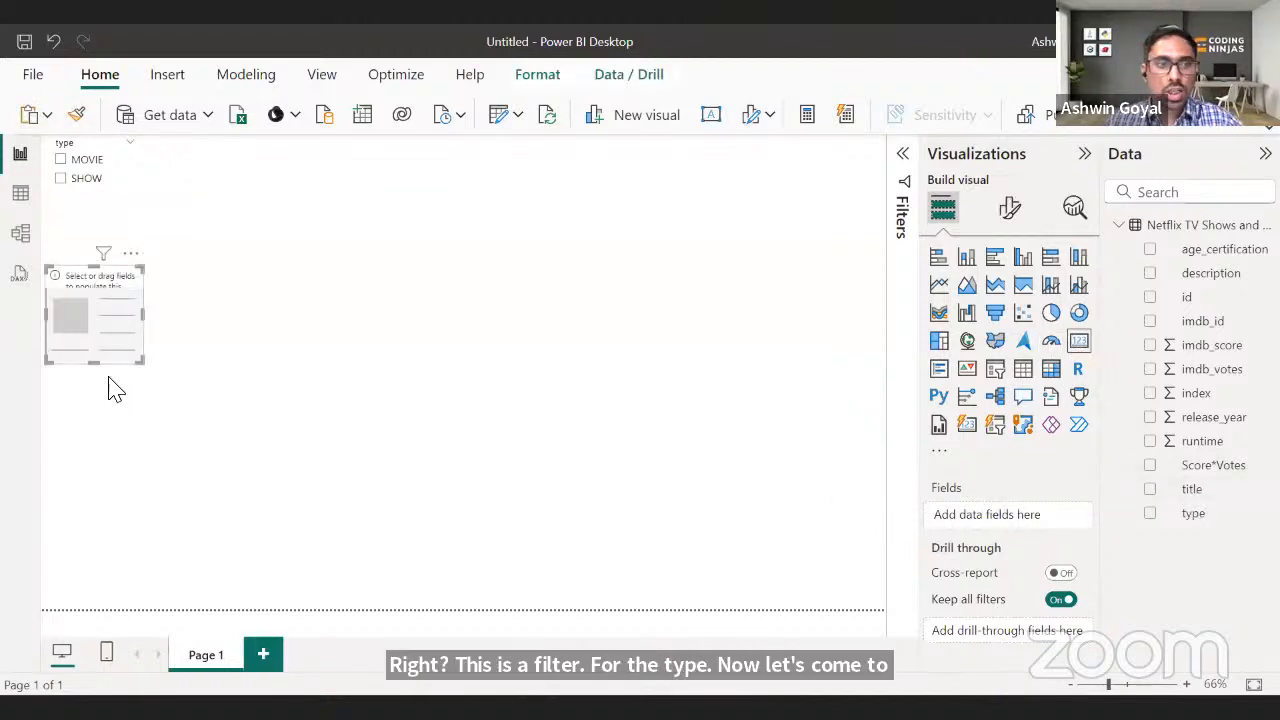
{"action": "left_click_drag", "start_coordinate": [139, 360], "coordinate": [418, 348]}
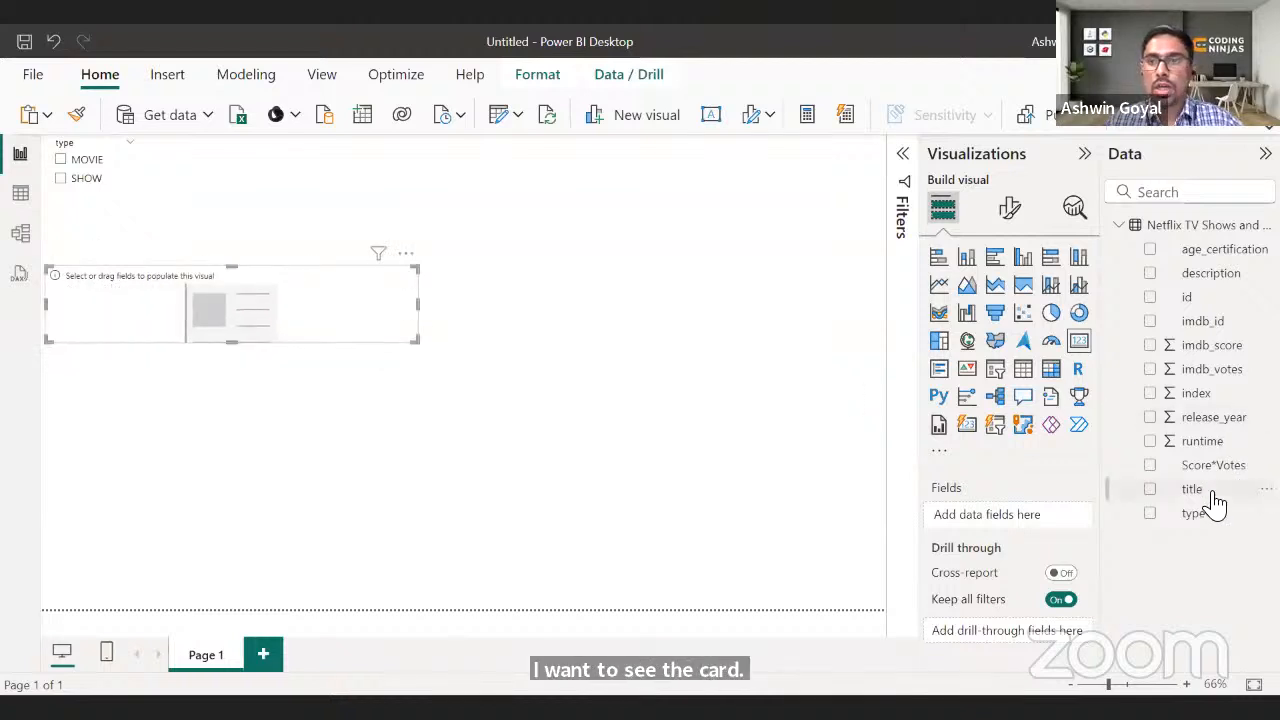
{"action": "left_click_drag", "start_coordinate": [1213, 495], "coordinate": [1018, 518]}
{"action": "left_click_drag", "start_coordinate": [310, 318], "coordinate": [412, 178]}
{"action": "left_click_drag", "start_coordinate": [510, 212], "coordinate": [434, 214]}
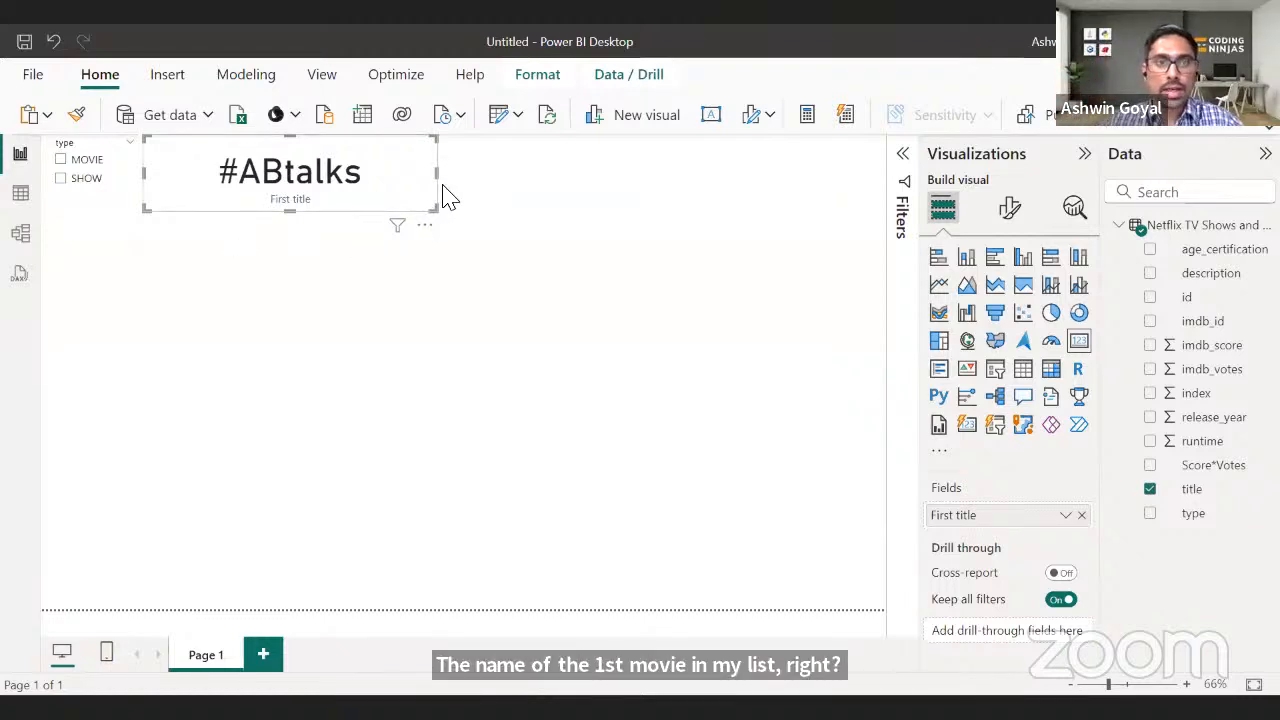
{"action": "left_click", "coordinate": [490, 280]}
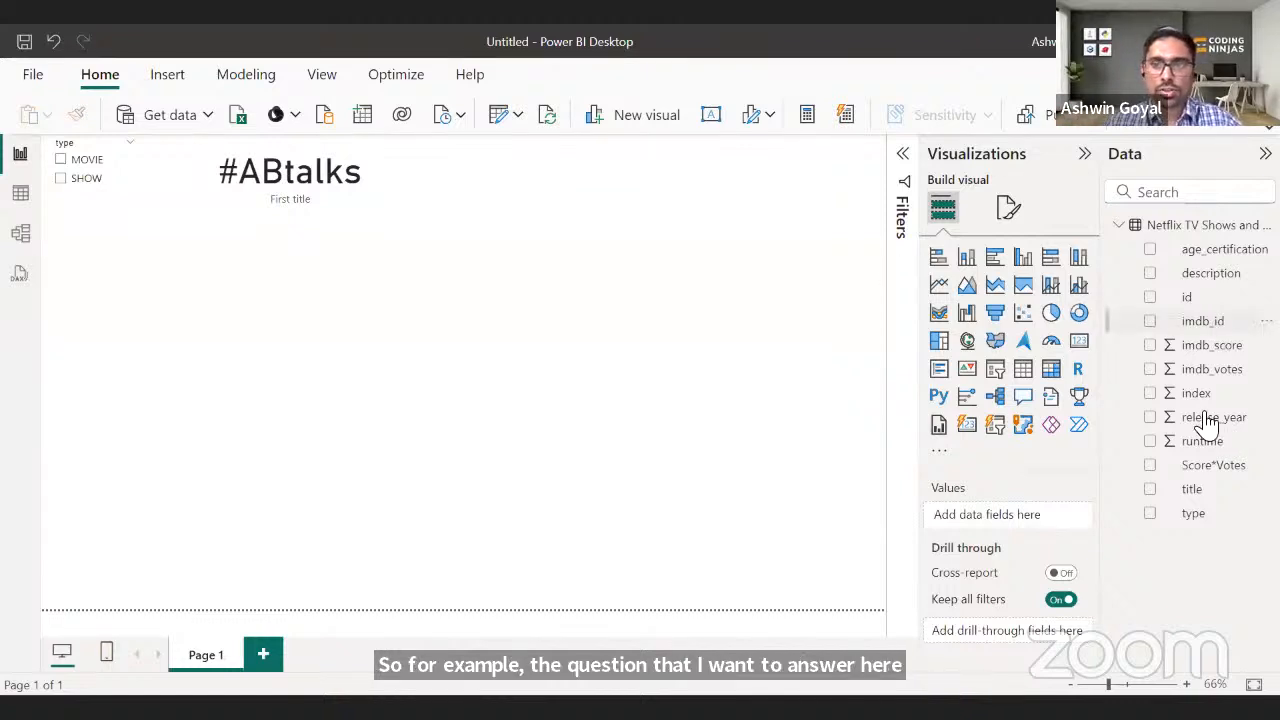
- Add a clustered bar chart with release_year on the Y-axis and the average of imdb_score on the X-axis
{"action": "left_click", "coordinate": [1112, 416]}
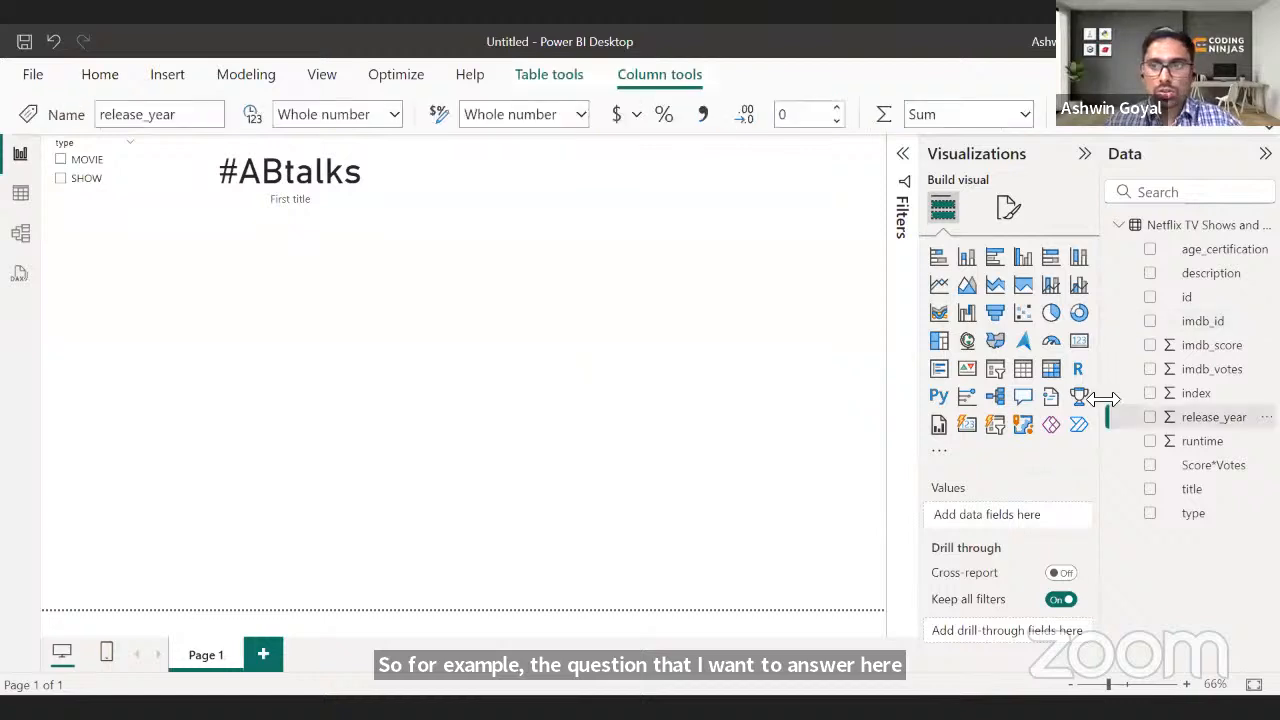
{"action": "left_click", "coordinate": [837, 431]}
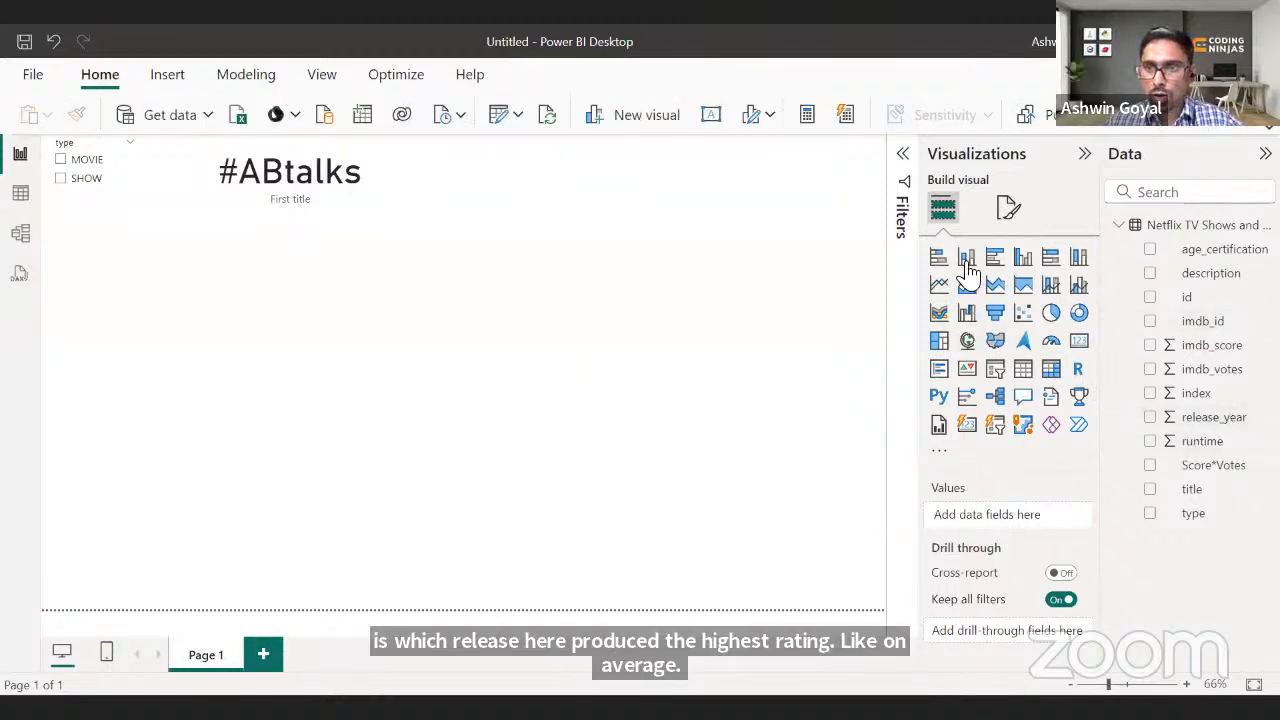
{"action": "left_click", "coordinate": [997, 262]}
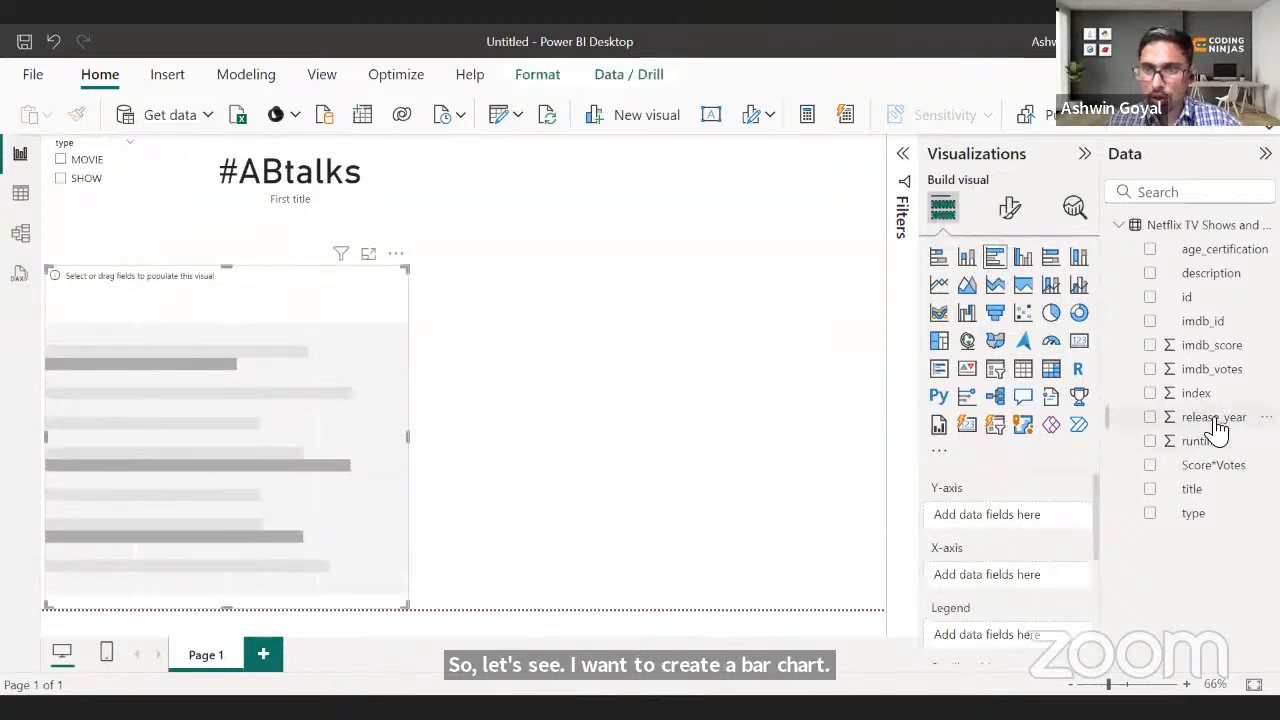
{"action": "left_click_drag", "start_coordinate": [1215, 428], "coordinate": [1034, 530]}
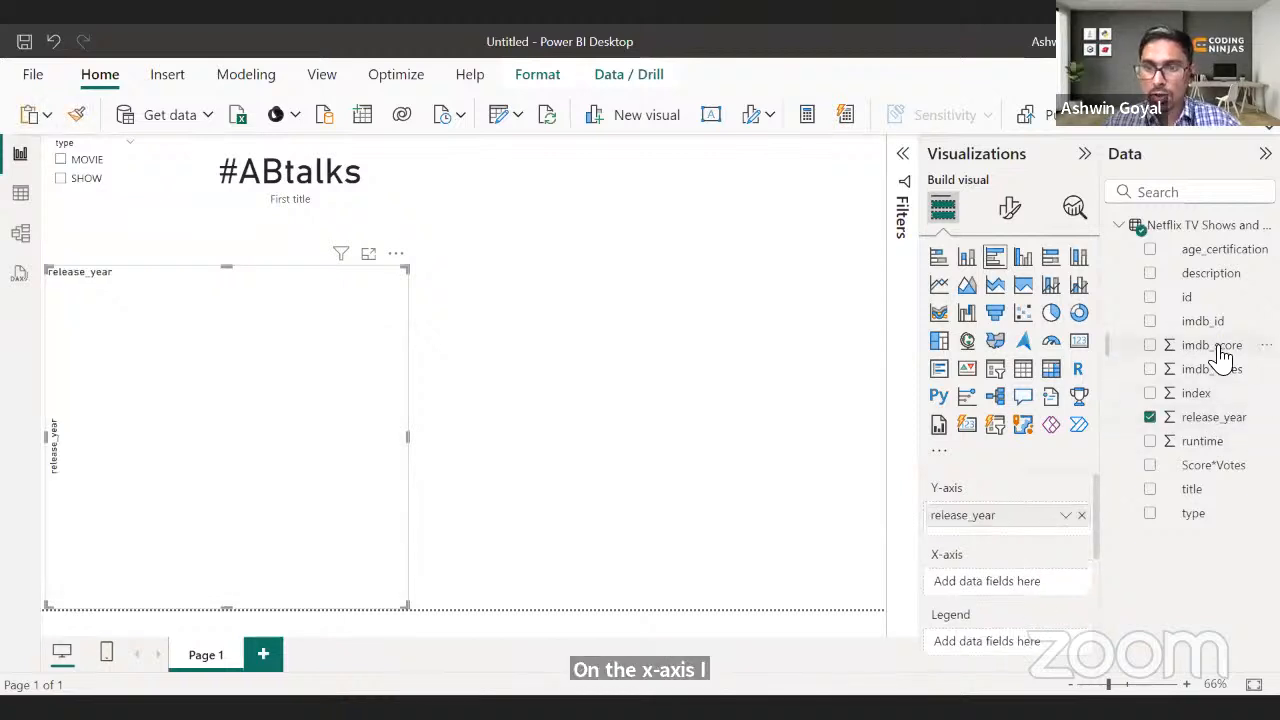
{"action": "left_click_drag", "start_coordinate": [1222, 355], "coordinate": [990, 600]}
{"action": "left_click", "coordinate": [1065, 581]}
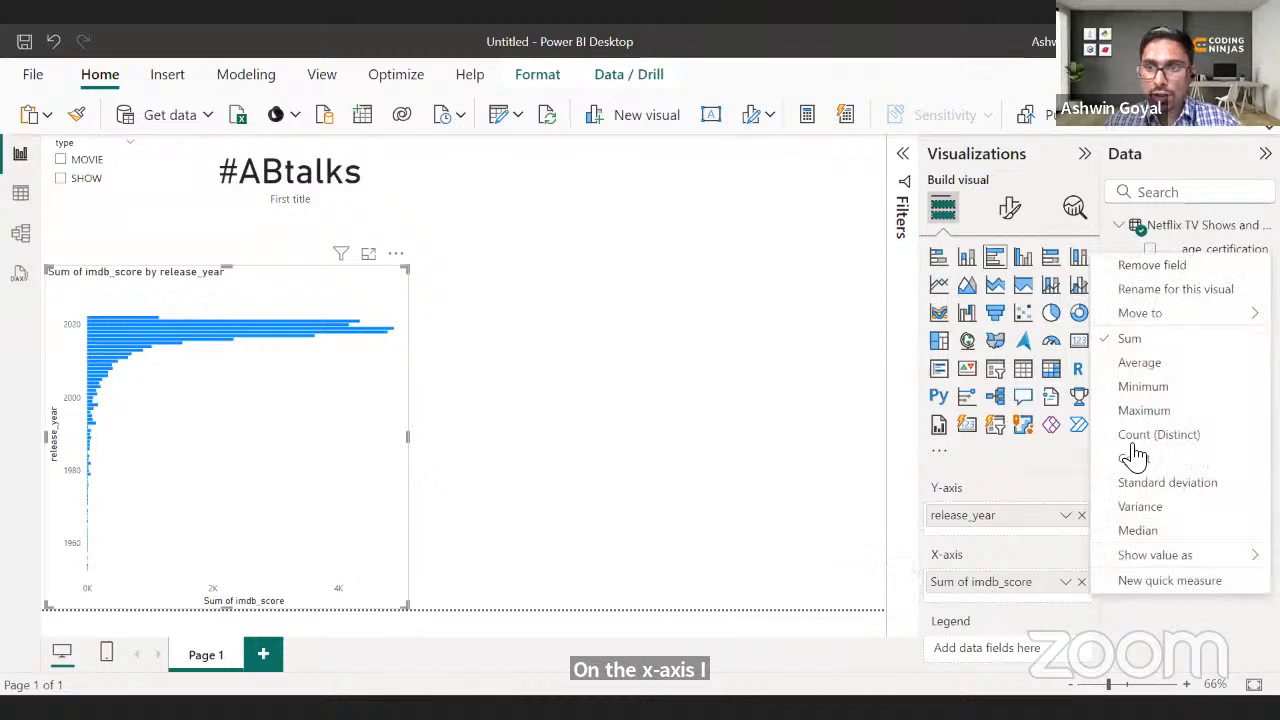
{"action": "left_click", "coordinate": [1148, 364]}
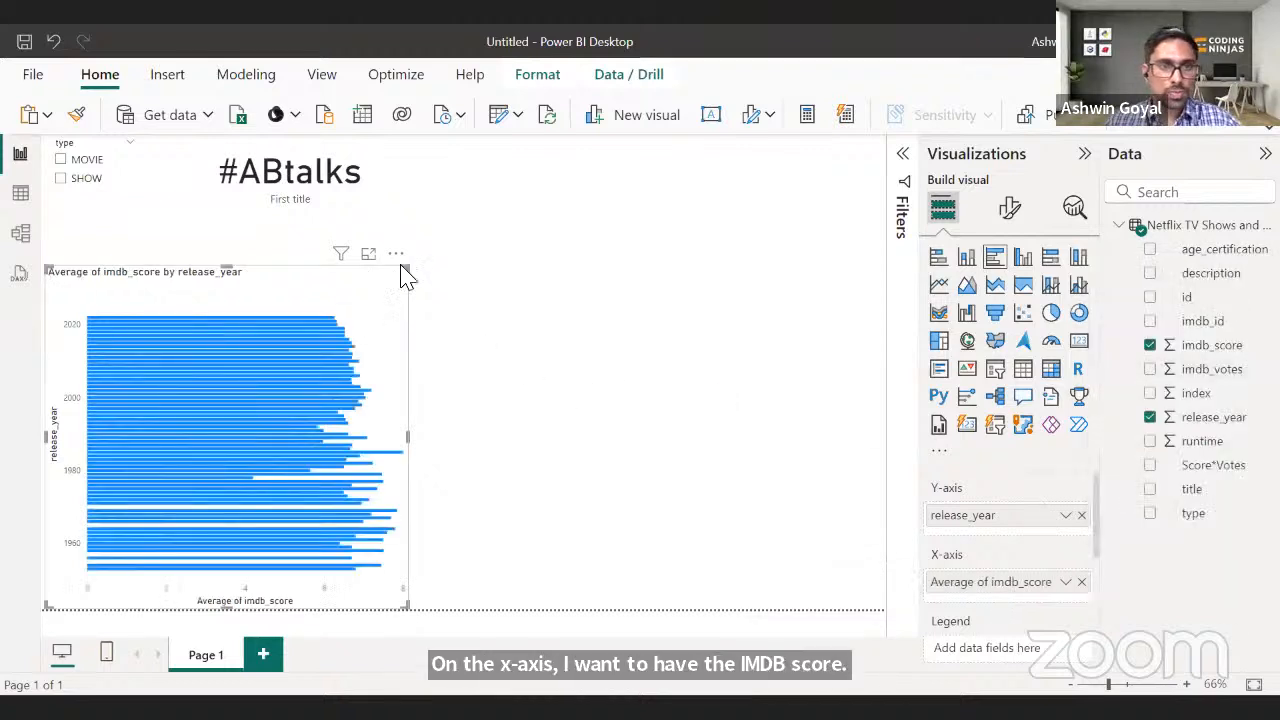
- Enlarge the bar chart upward to just below the card and widen it past the middle of the page
{"action": "left_click_drag", "start_coordinate": [405, 267], "coordinate": [416, 222]}
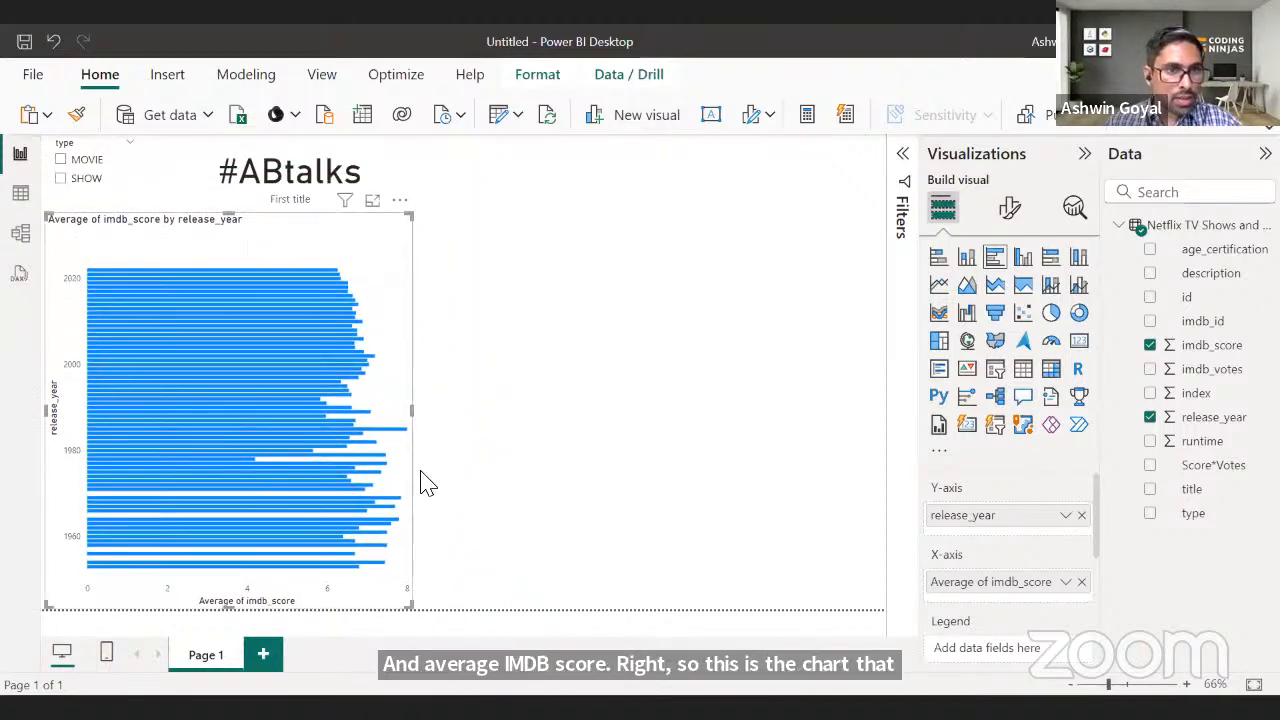
{"action": "mouse_move", "coordinate": [395, 438]}
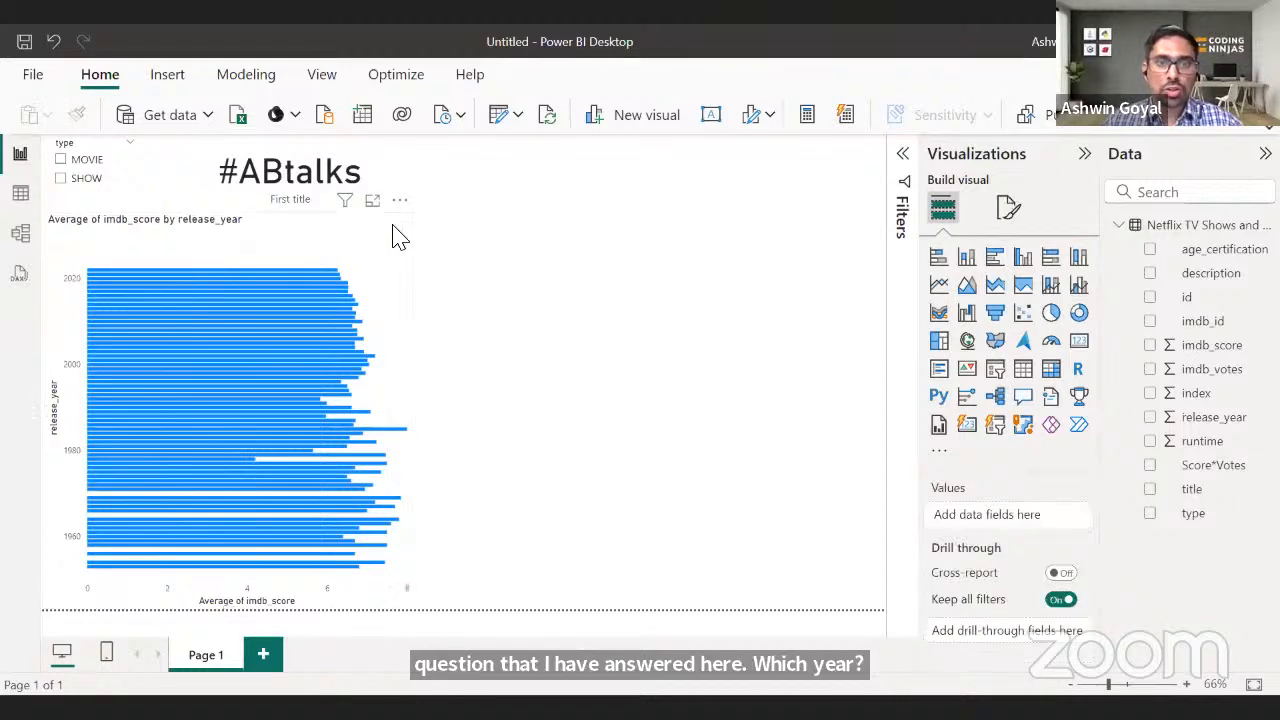
{"action": "left_click_drag", "start_coordinate": [403, 229], "coordinate": [353, 224]}
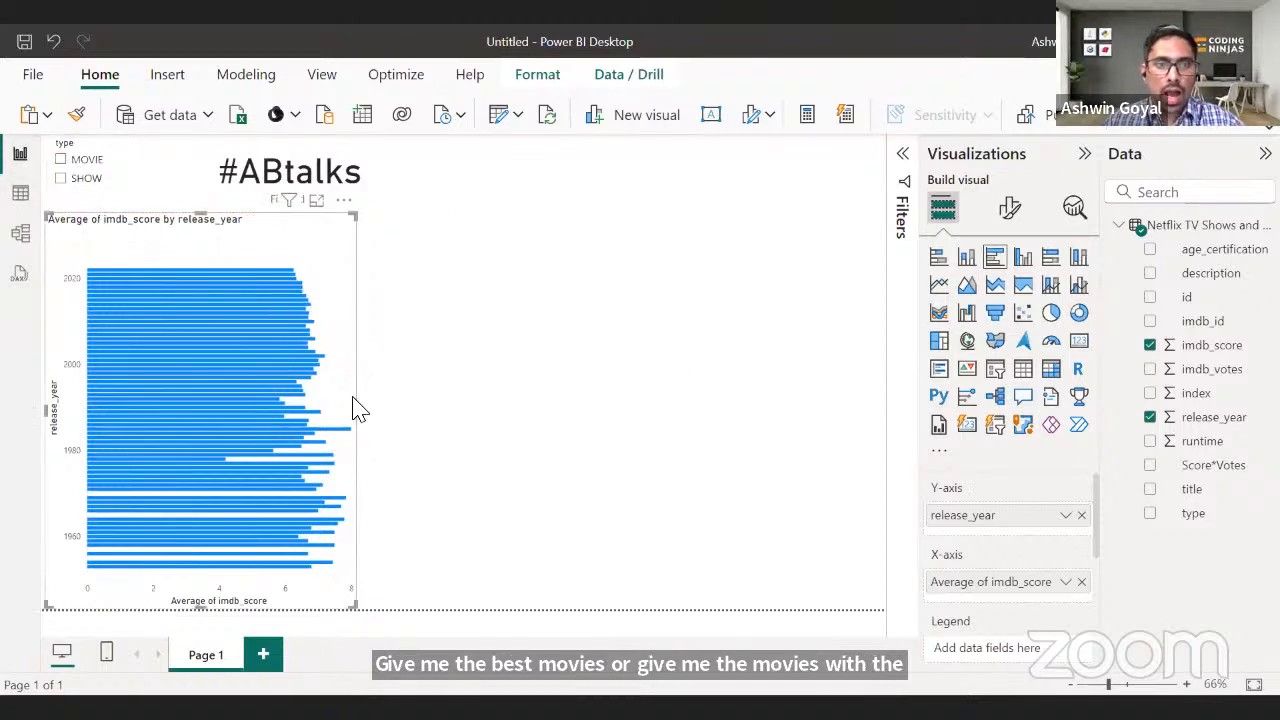
{"action": "left_click_drag", "start_coordinate": [360, 409], "coordinate": [512, 422]}
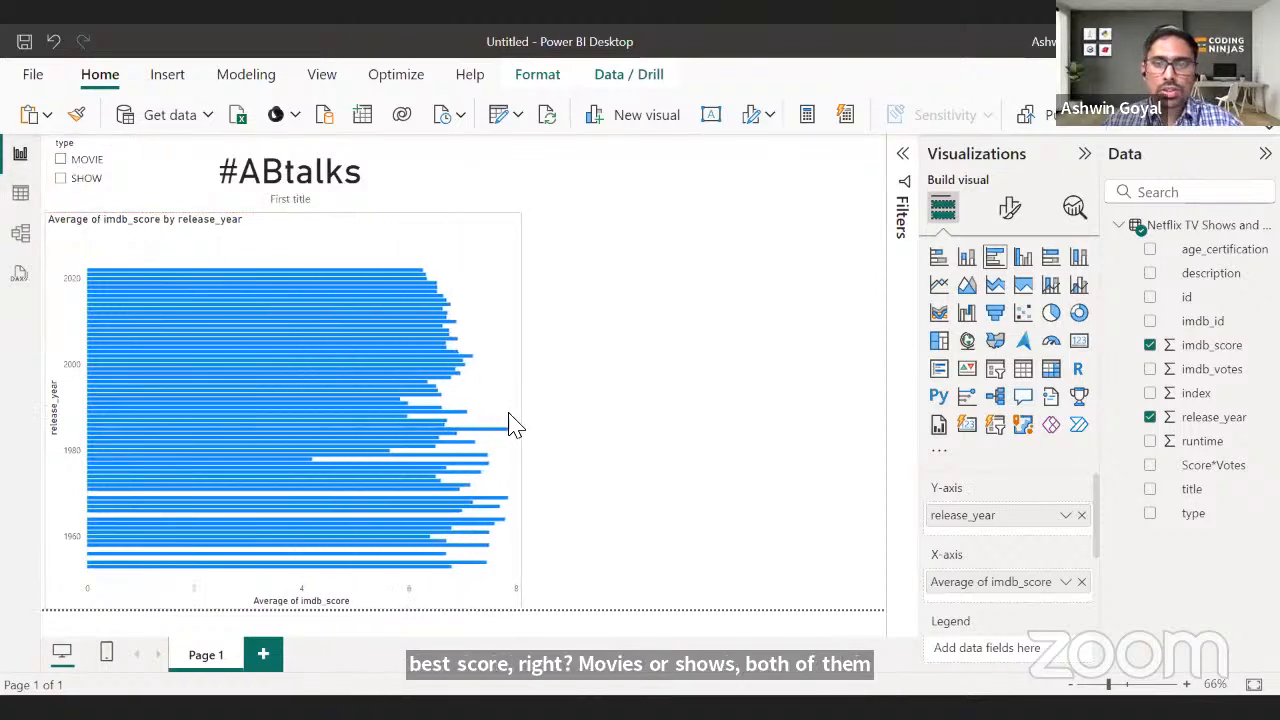
{"action": "left_click", "coordinate": [583, 431]}
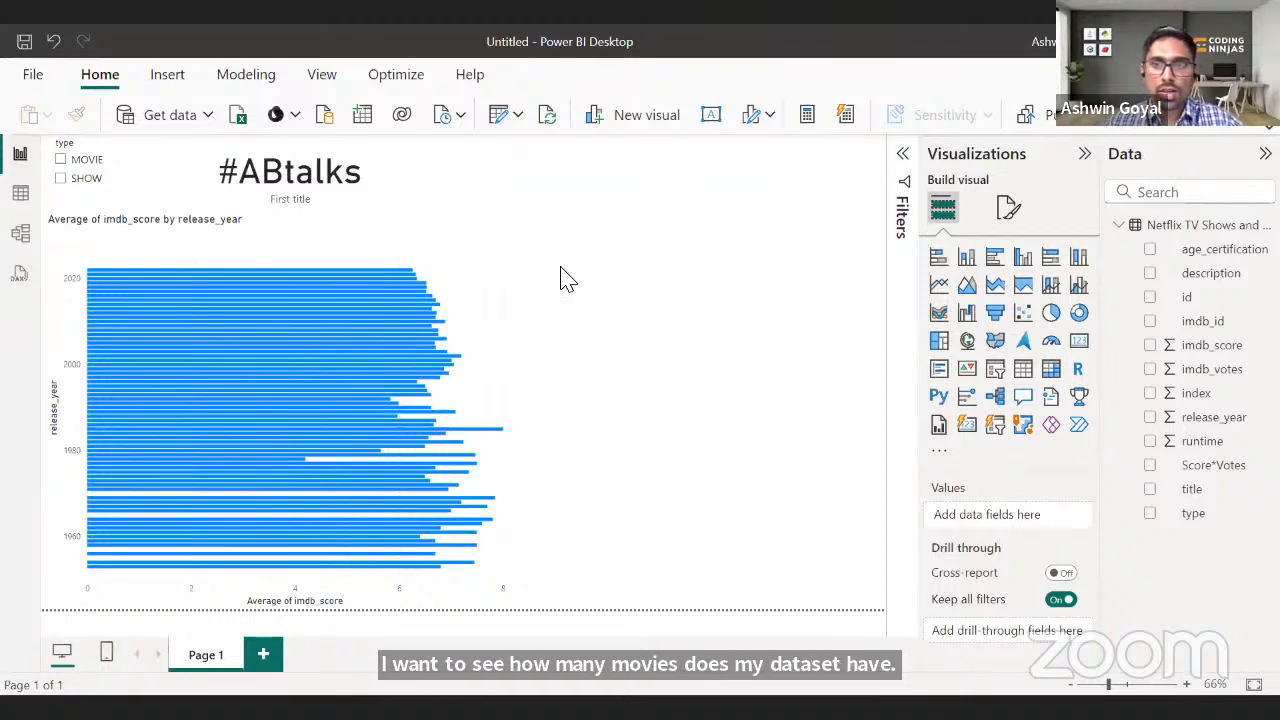
- Add a line chart with release_year on the X-axis and the count of id on the Y-axis
{"action": "left_click", "coordinate": [940, 287]}
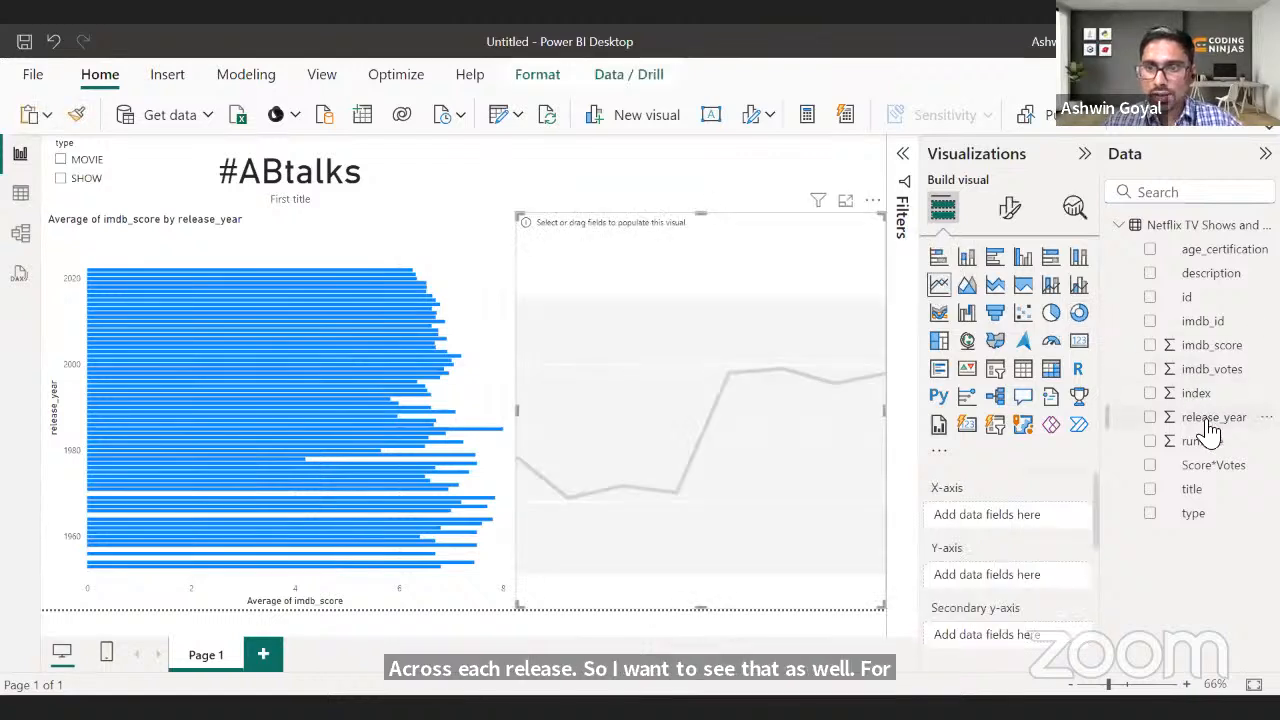
{"action": "left_click_drag", "start_coordinate": [1210, 428], "coordinate": [1005, 526]}
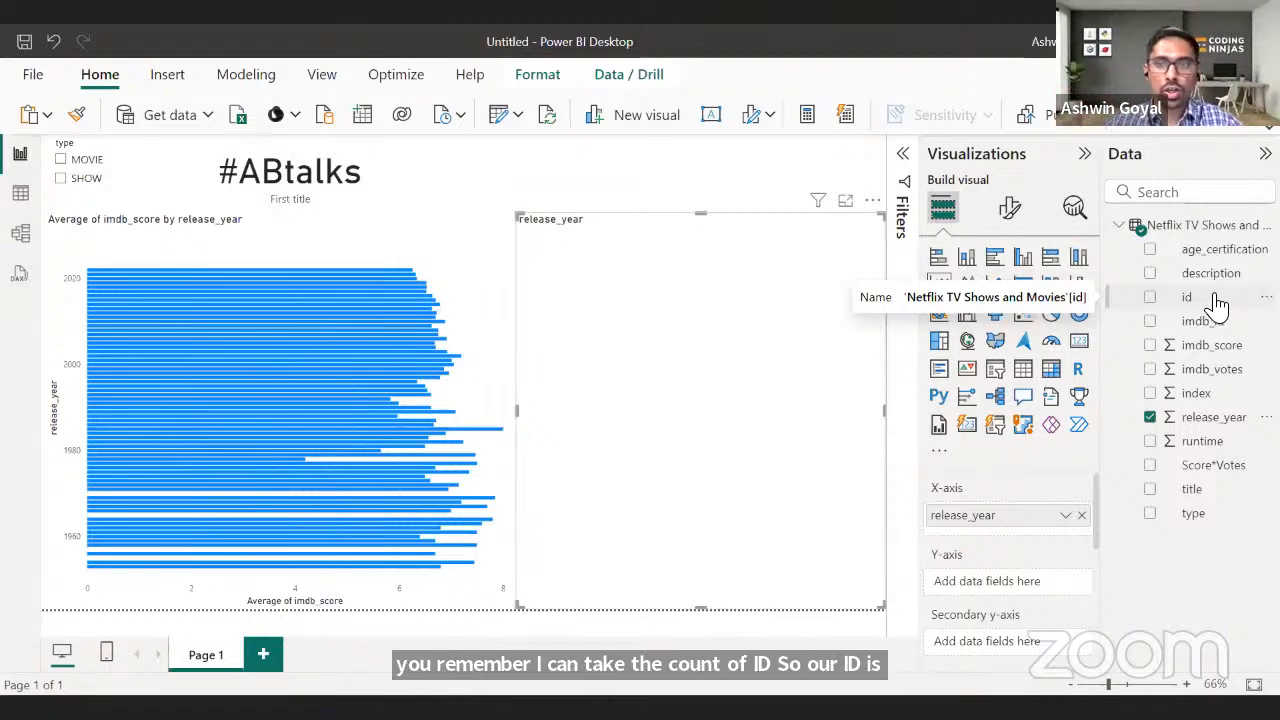
{"action": "left_click_drag", "start_coordinate": [1217, 305], "coordinate": [1040, 588]}
{"action": "left_click", "coordinate": [1066, 581]}
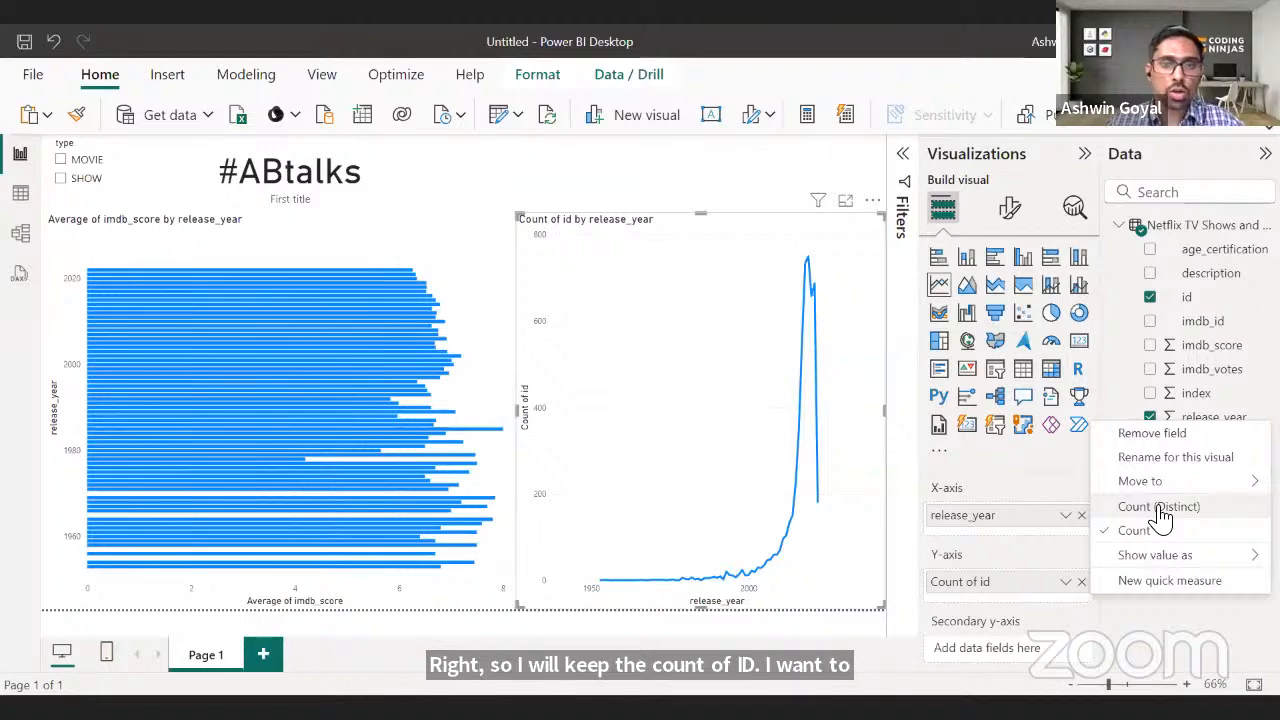
{"action": "left_click", "coordinate": [699, 446]}
- Shrink the bar chart and widen the line chart so both sit side by side with their upper edges aligned
{"action": "left_click_drag", "start_coordinate": [520, 218], "coordinate": [518, 264]}
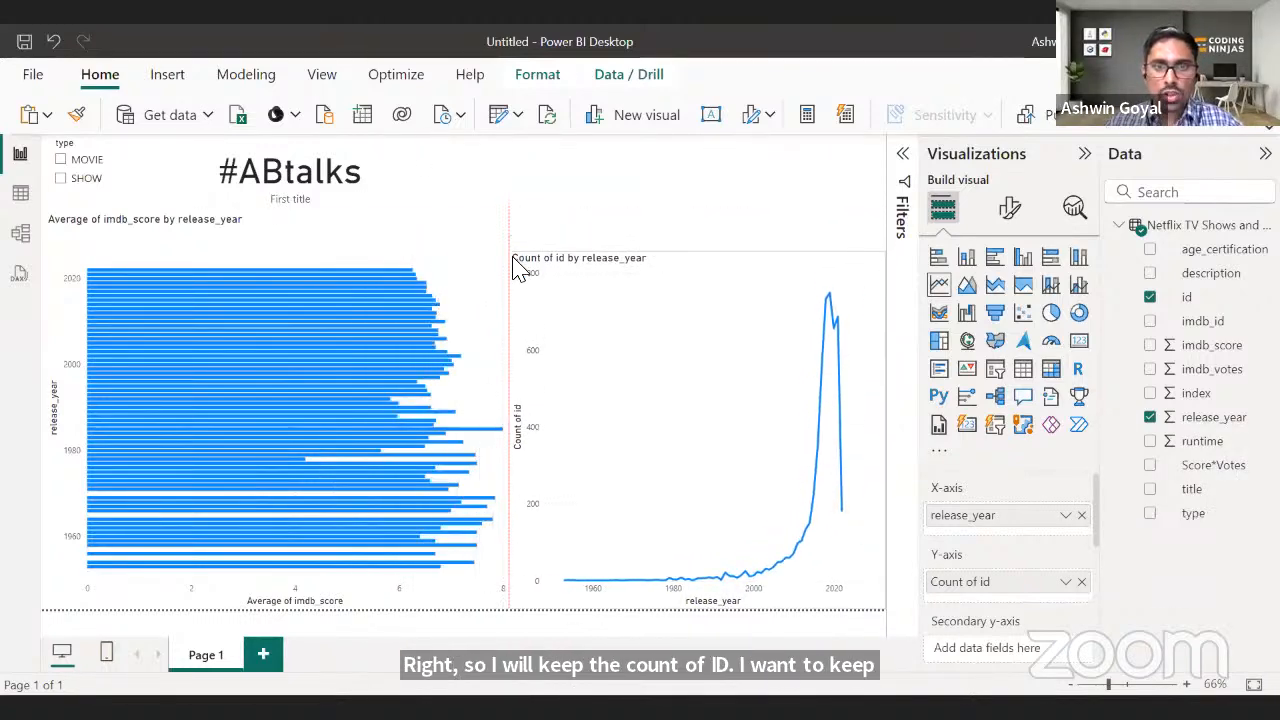
{"action": "left_click", "coordinate": [494, 321]}
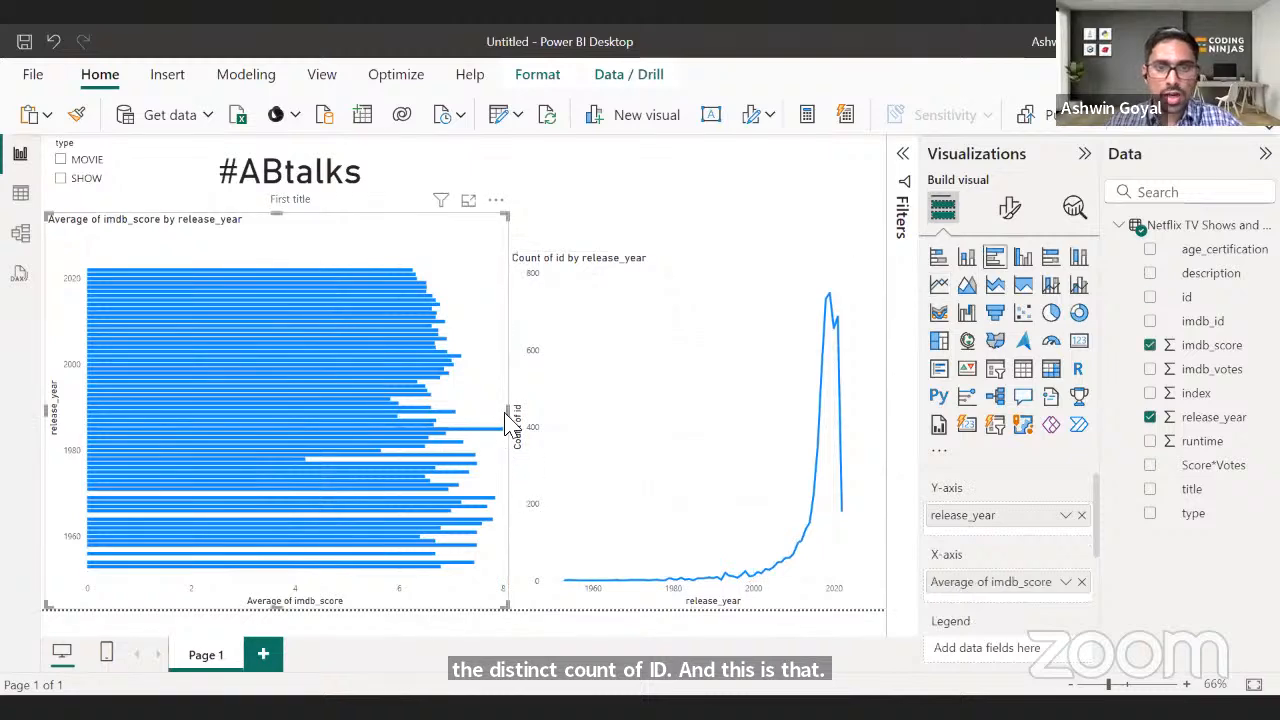
{"action": "left_click_drag", "start_coordinate": [508, 420], "coordinate": [474, 351]}
{"action": "left_click_drag", "start_coordinate": [476, 226], "coordinate": [436, 266]}
{"action": "left_click", "coordinate": [516, 256]}
{"action": "left_click_drag", "start_coordinate": [512, 252], "coordinate": [445, 282]}
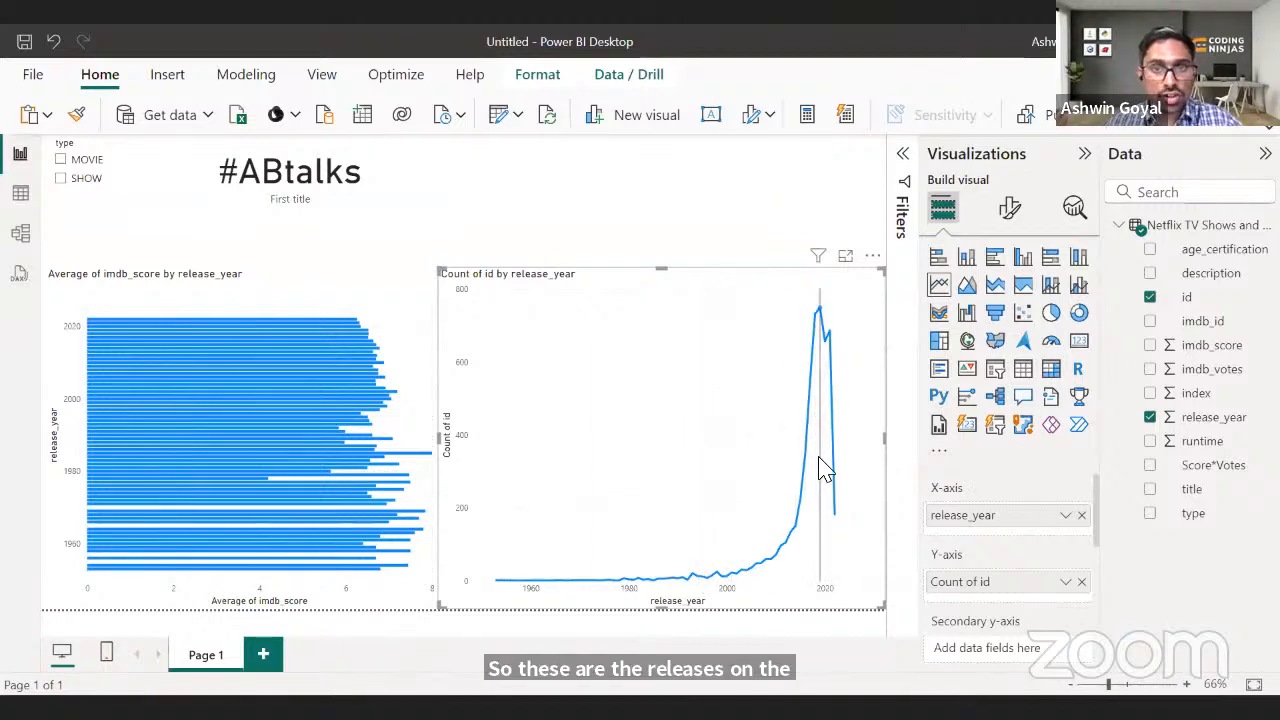
- Narrow the line chart and the bar chart and move the line chart directly beside it, freeing about half of the page
{"action": "mouse_move", "coordinate": [819, 460]}
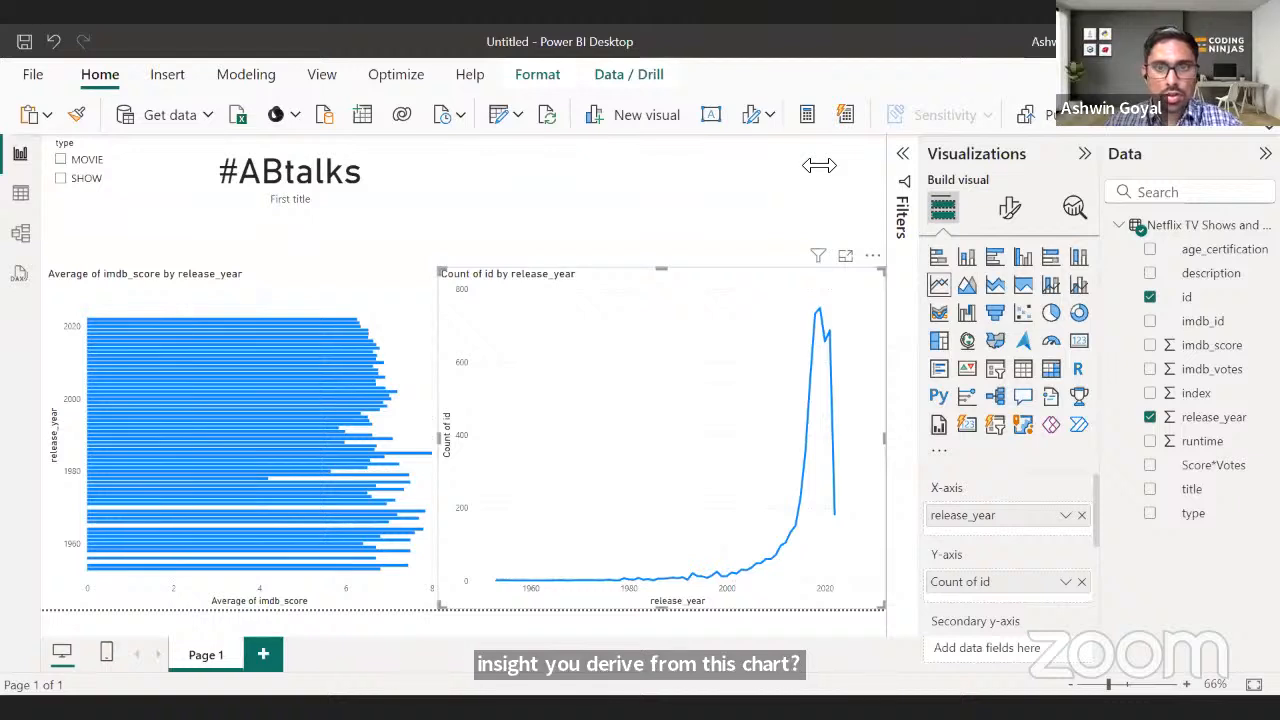
{"action": "mouse_move", "coordinate": [826, 371]}
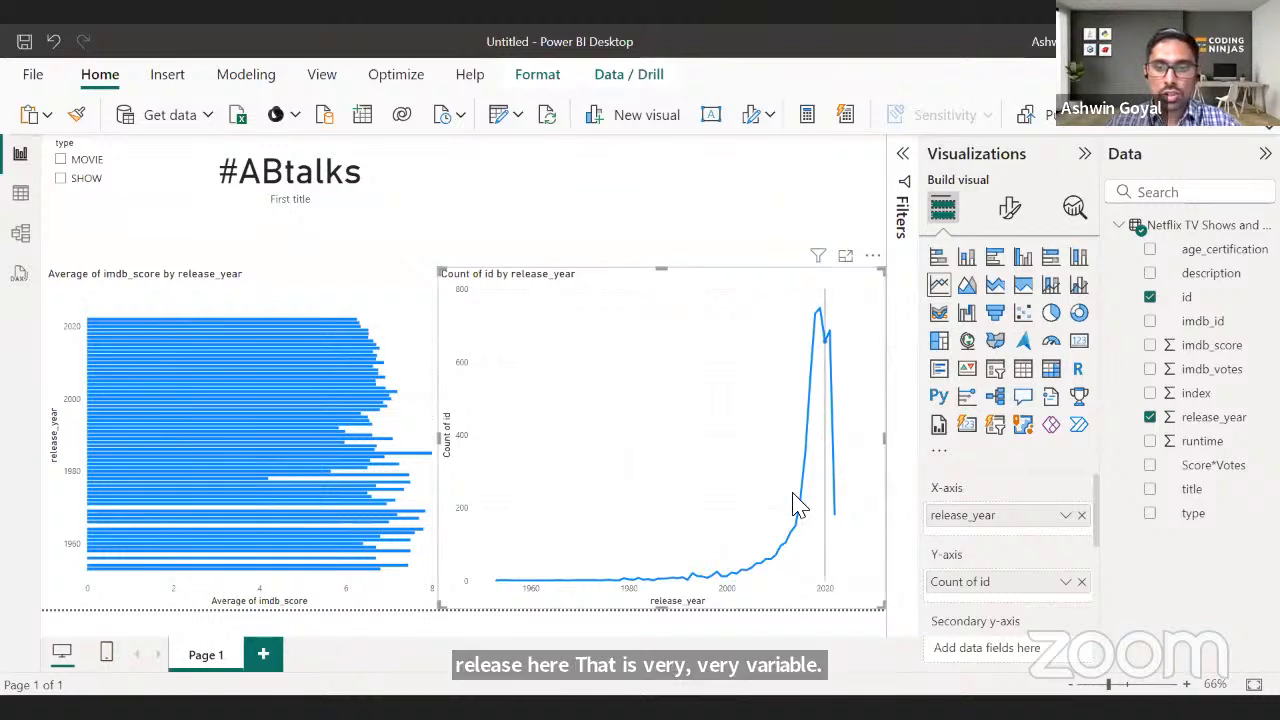
{"action": "mouse_move", "coordinate": [800, 512]}
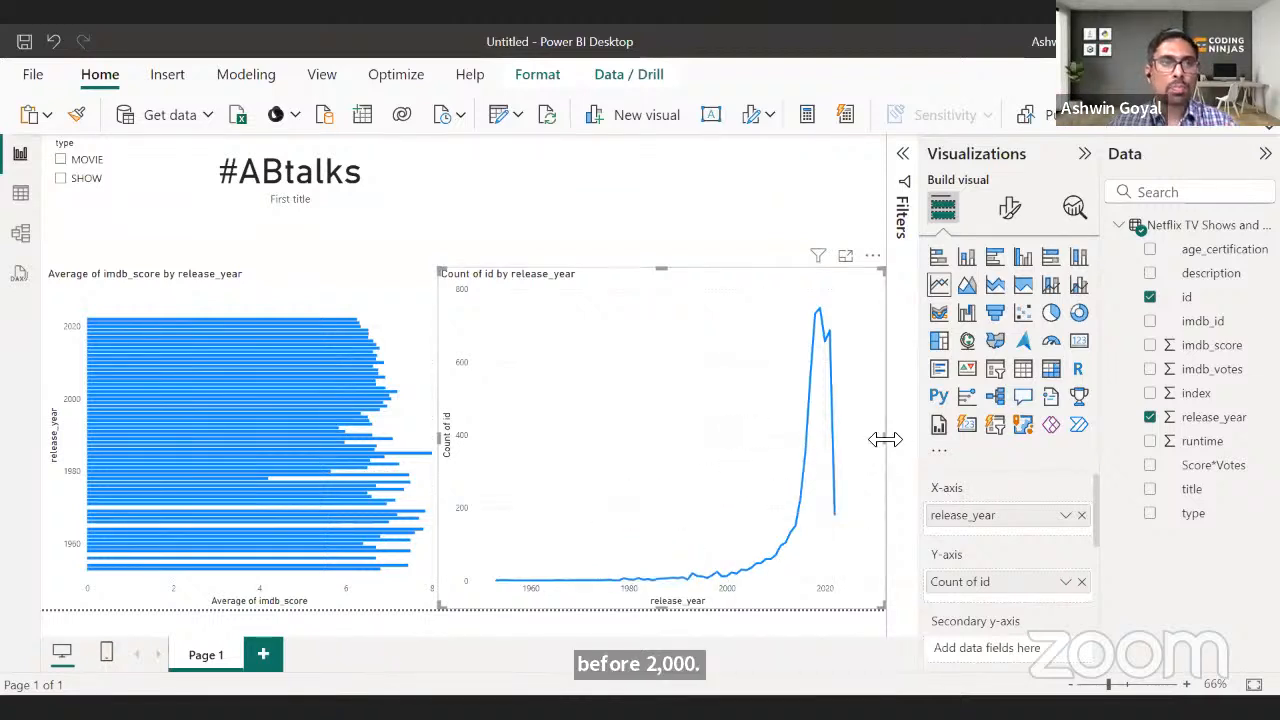
{"action": "left_click_drag", "start_coordinate": [696, 470], "coordinate": [790, 470]}
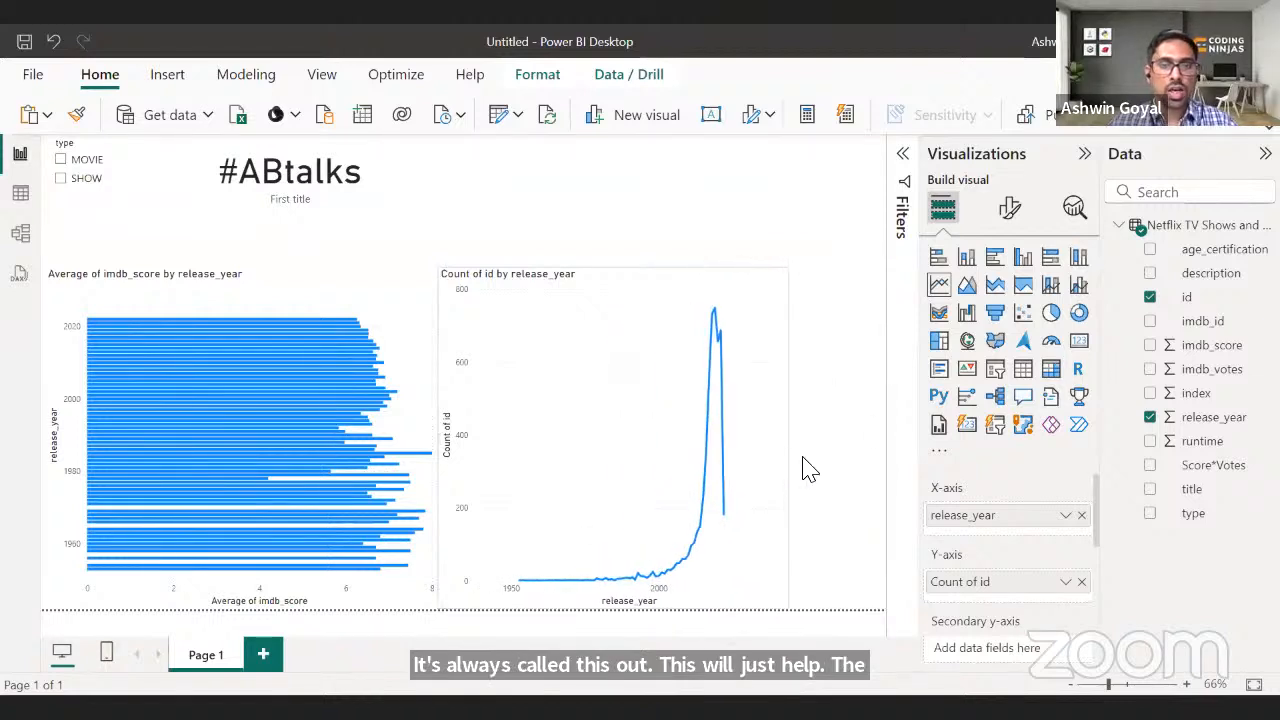
{"action": "left_click_drag", "start_coordinate": [806, 611], "coordinate": [765, 565]}
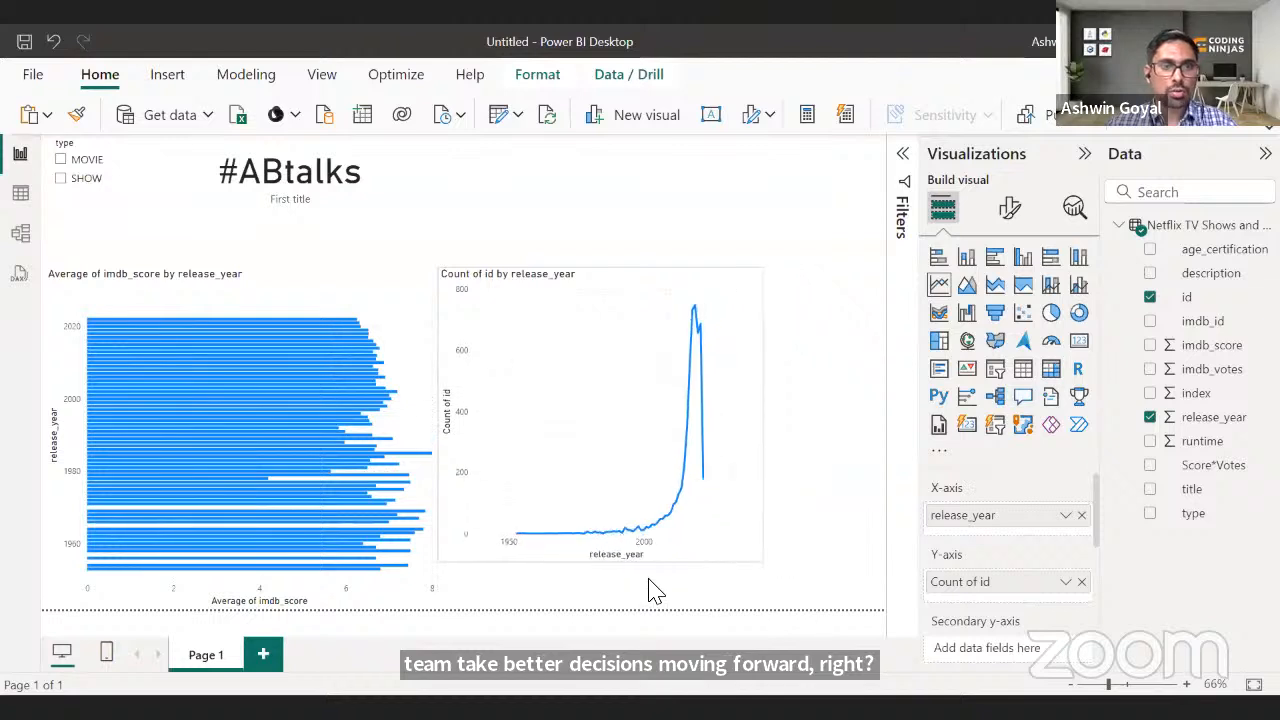
{"action": "left_click_drag", "start_coordinate": [648, 578], "coordinate": [657, 623]}
{"action": "left_click", "coordinate": [434, 440]}
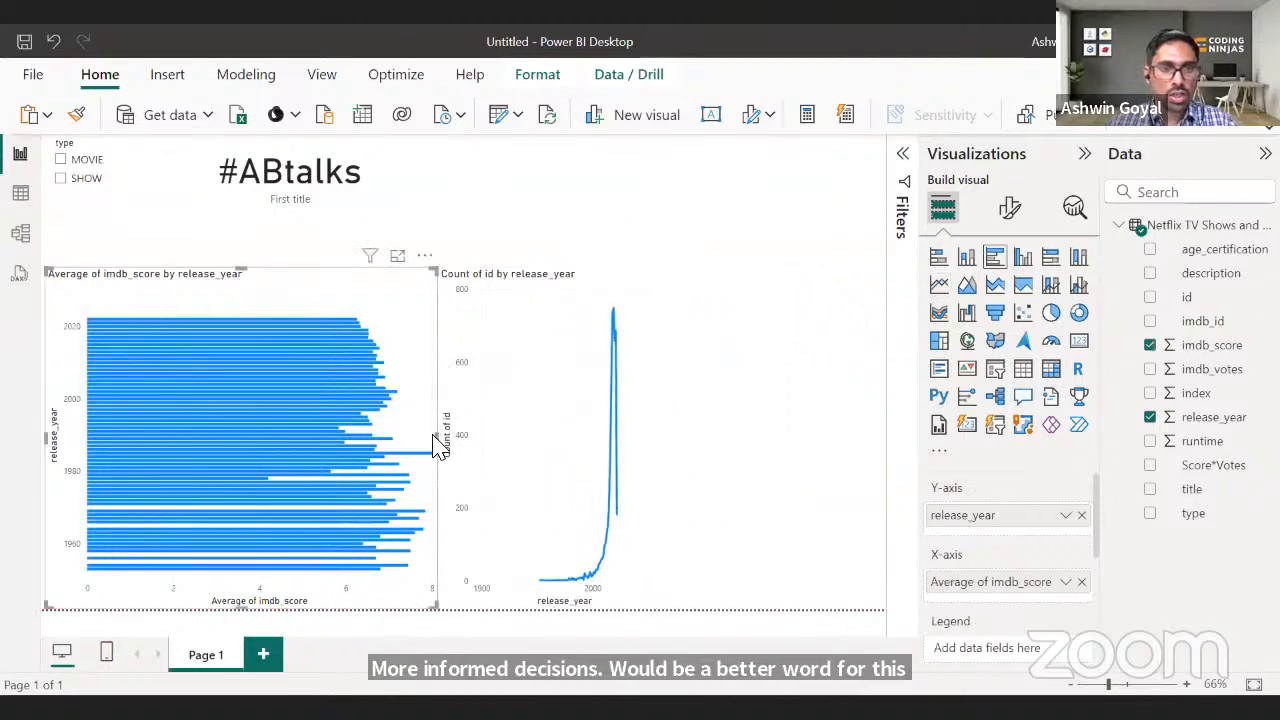
{"action": "left_click_drag", "start_coordinate": [436, 445], "coordinate": [252, 451]}
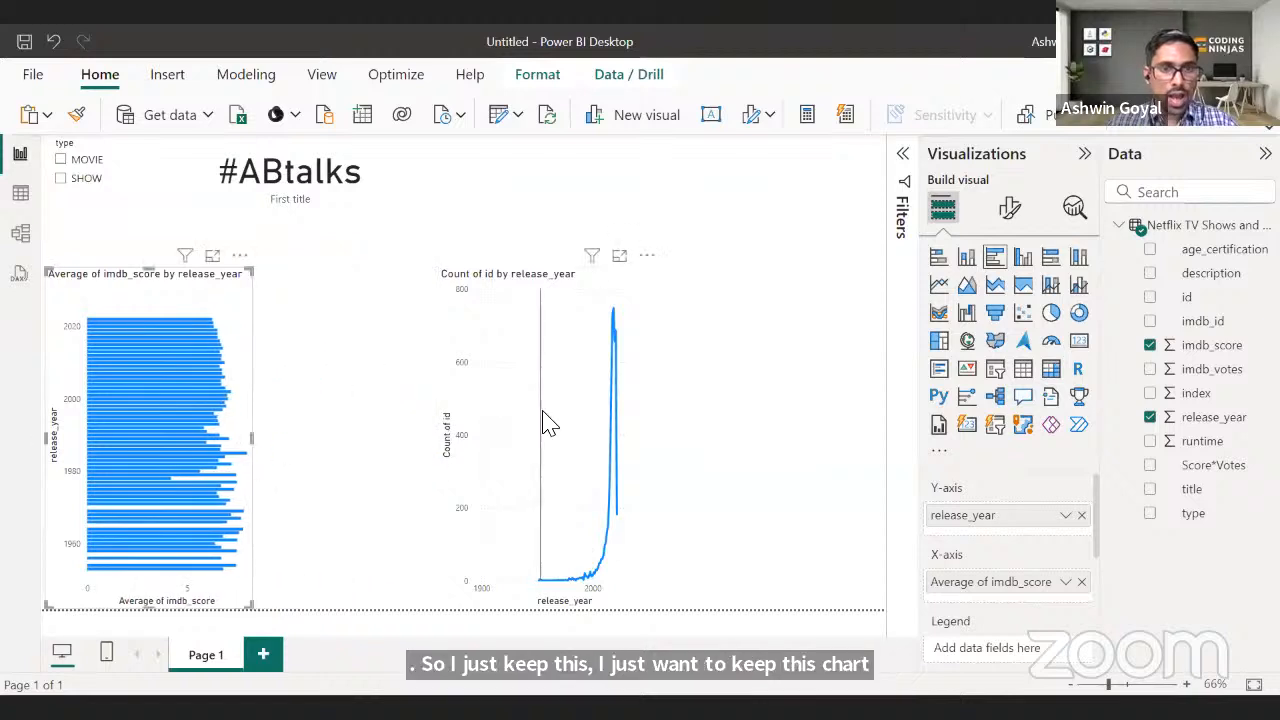
{"action": "left_click_drag", "start_coordinate": [545, 422], "coordinate": [360, 420]}
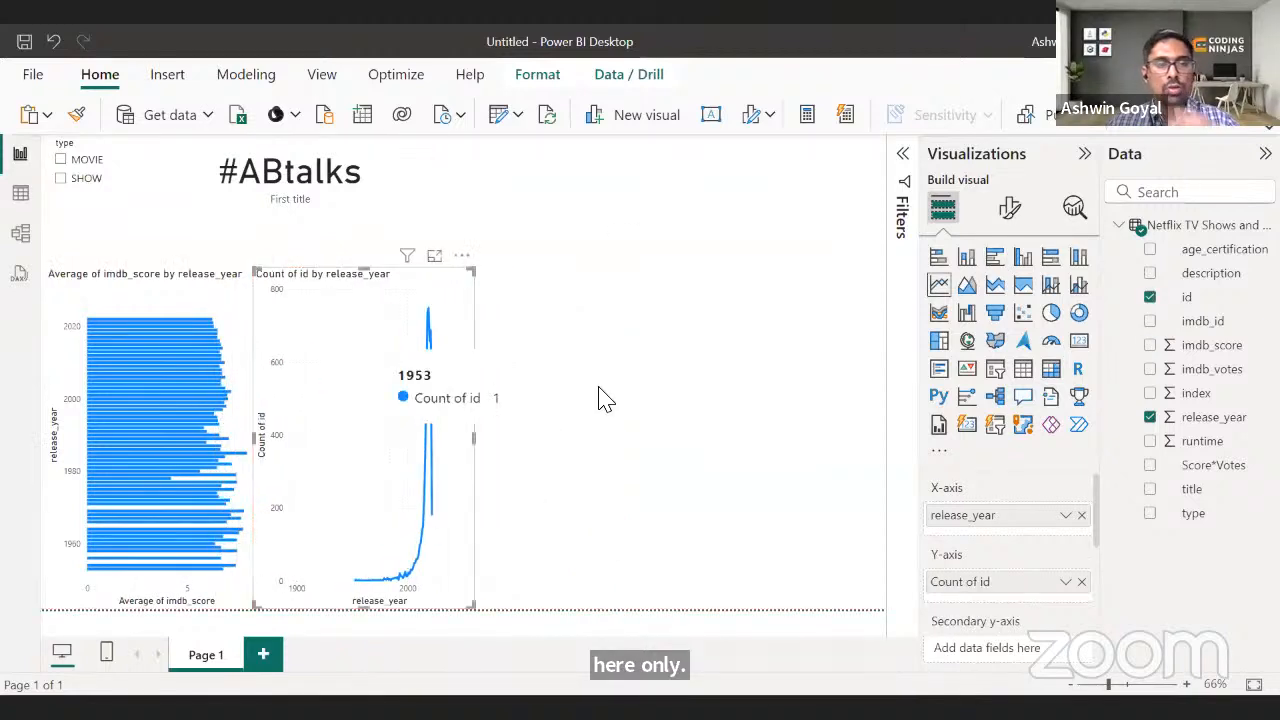
{"action": "left_click", "coordinate": [603, 398]}
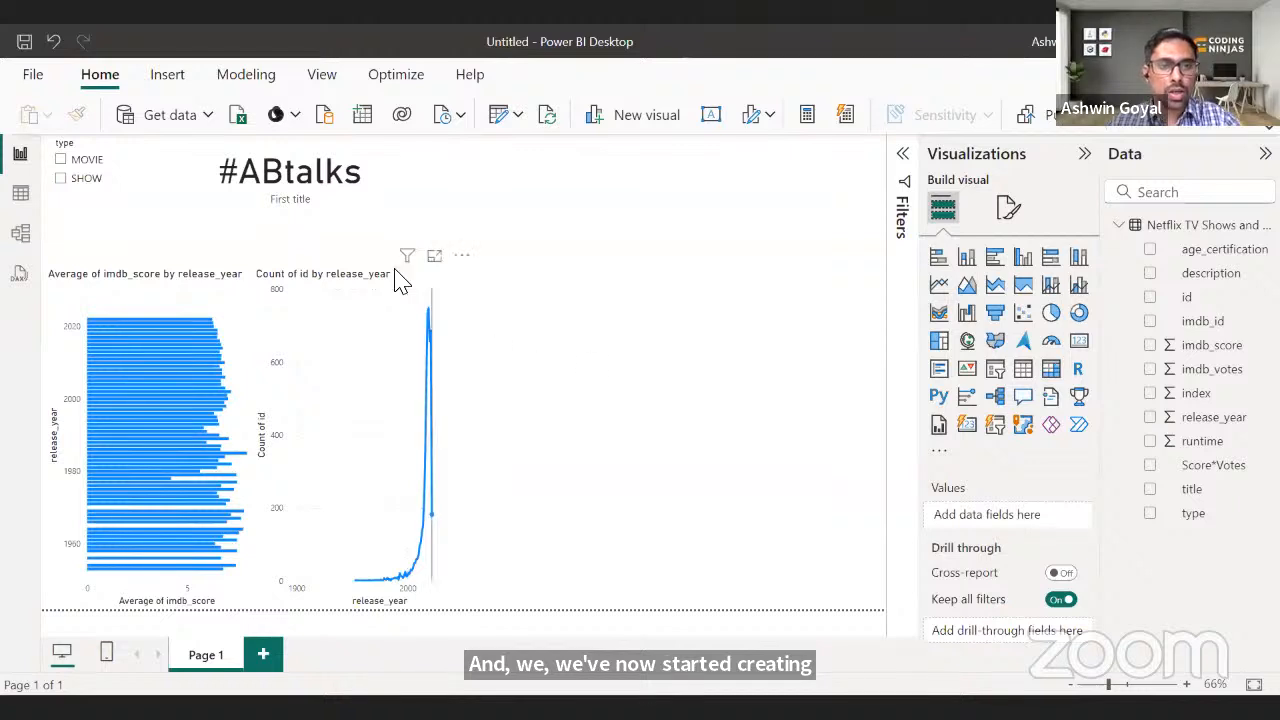
{"action": "left_click", "coordinate": [400, 300]}
{"action": "left_click", "coordinate": [488, 387]}
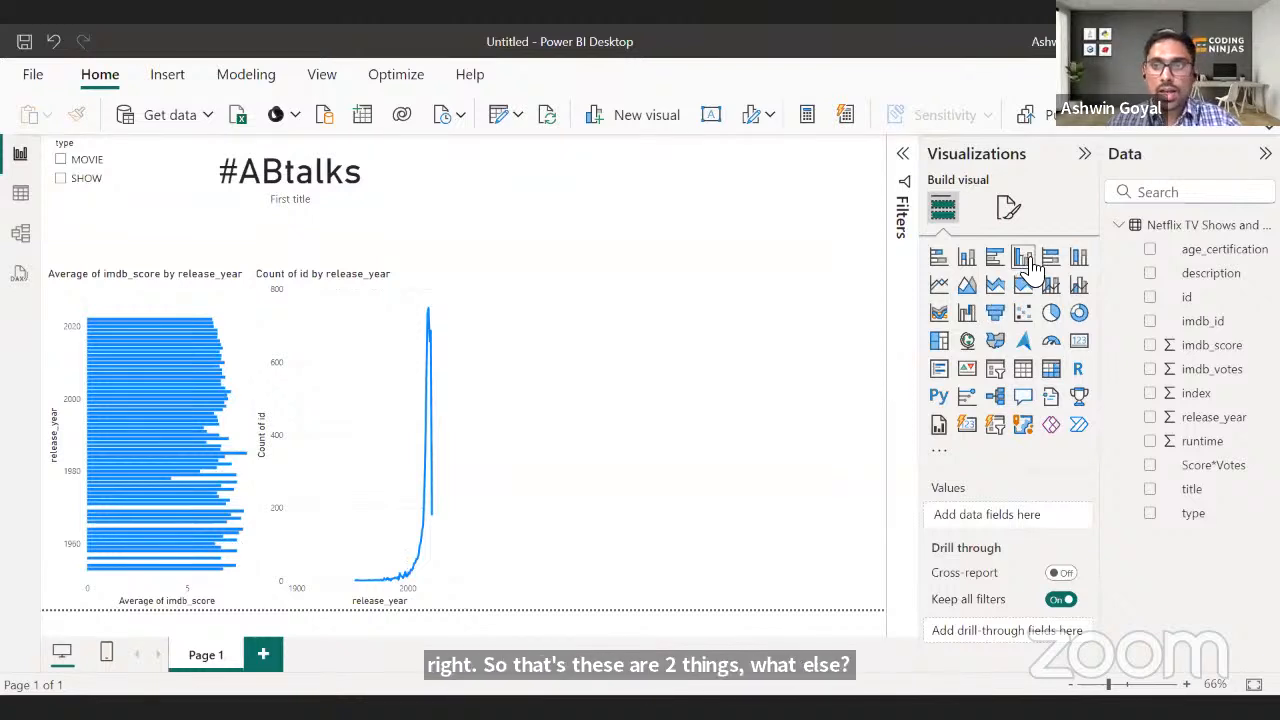
- Add a clustered column chart filling the free space beside the line chart, with title on the X-axis and Score*Votes on the Y-axis
{"action": "left_click_drag", "start_coordinate": [765, 423], "coordinate": [886, 466]}
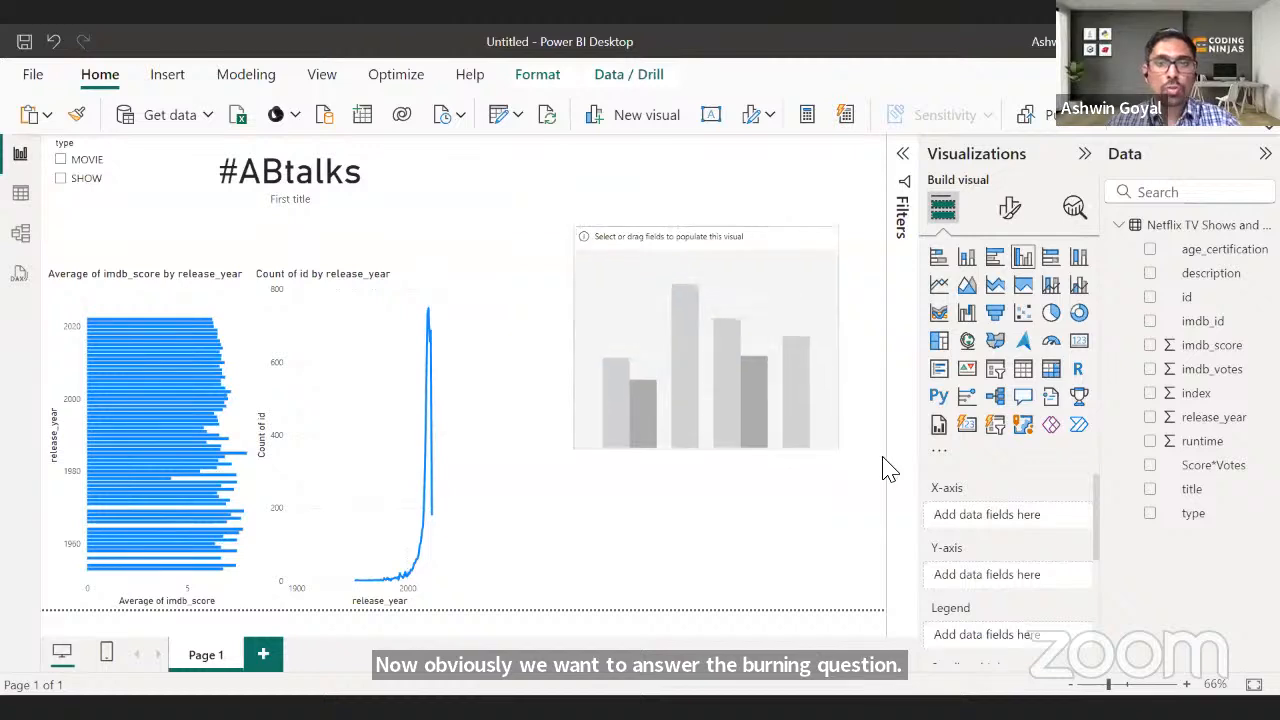
{"action": "left_click_drag", "start_coordinate": [575, 462], "coordinate": [466, 608]}
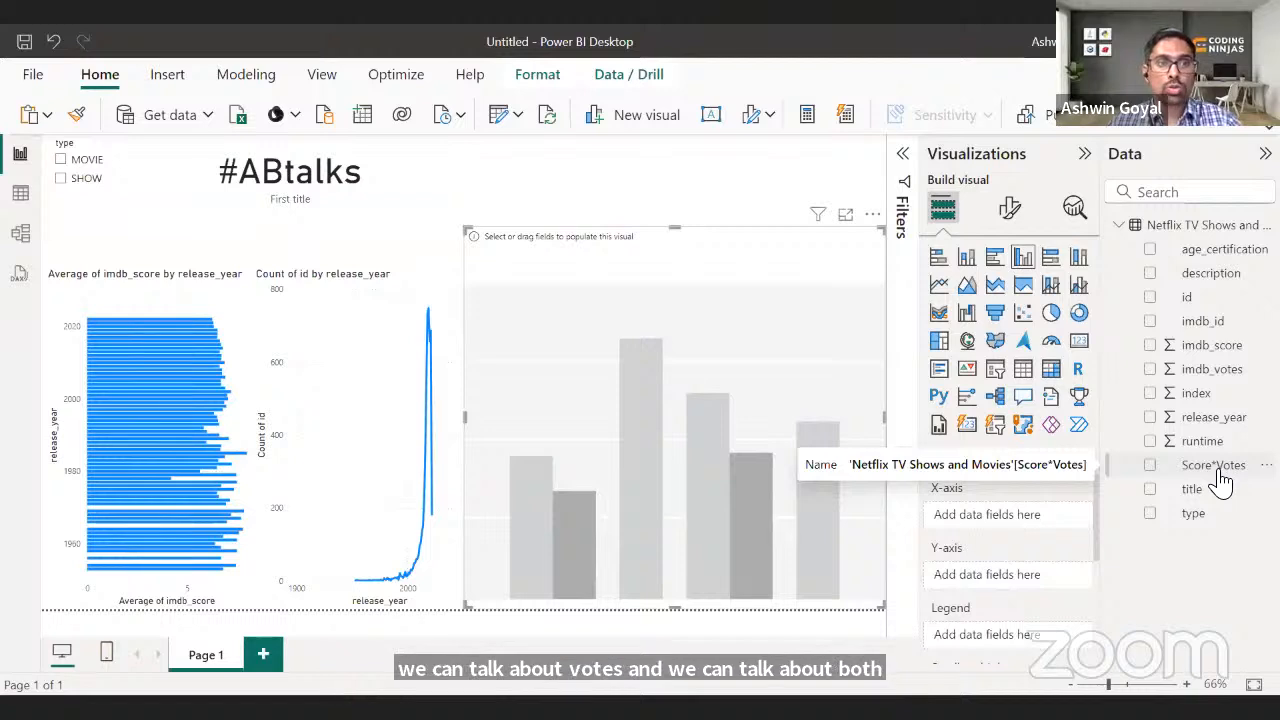
{"action": "left_click_drag", "start_coordinate": [1221, 472], "coordinate": [1225, 318]}
{"action": "left_click", "coordinate": [1195, 490]}
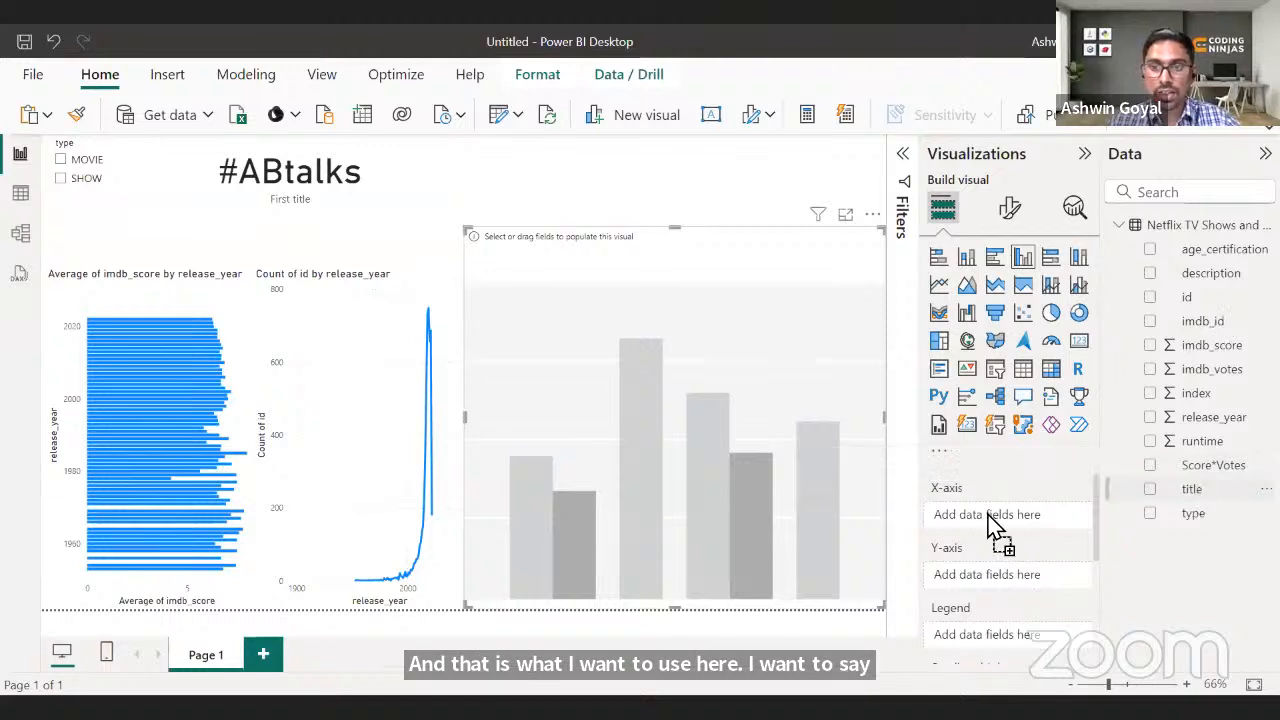
{"action": "left_click_drag", "start_coordinate": [1228, 471], "coordinate": [685, 580]}
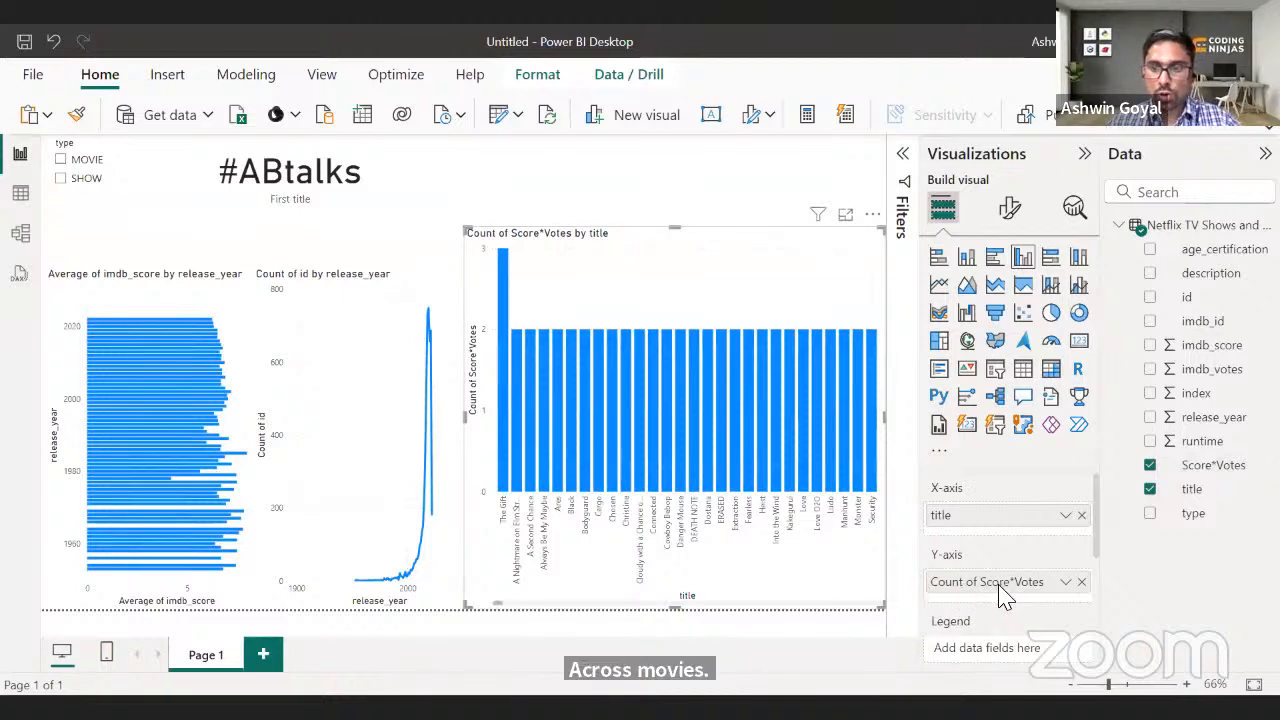
- Check the aggregation options for Score*Votes in the column chart and remove that field from the Y-axis
{"action": "left_click", "coordinate": [1065, 581]}
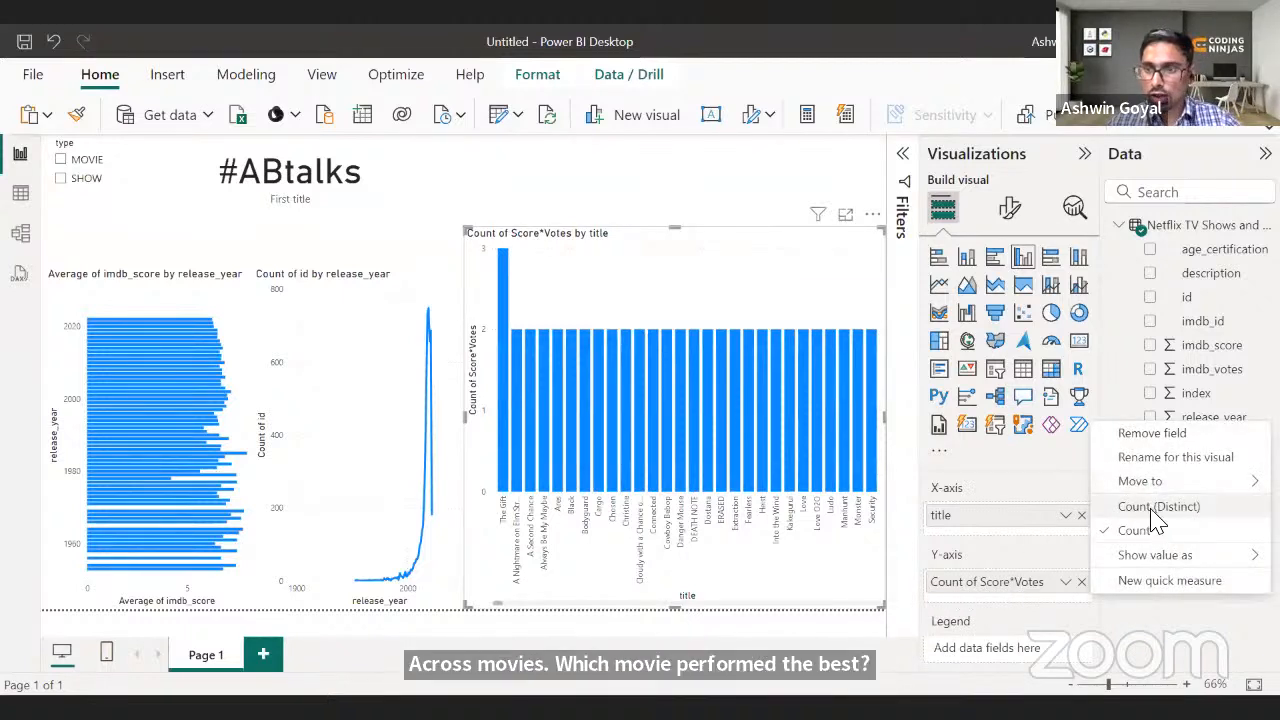
{"action": "left_click", "coordinate": [1147, 600]}
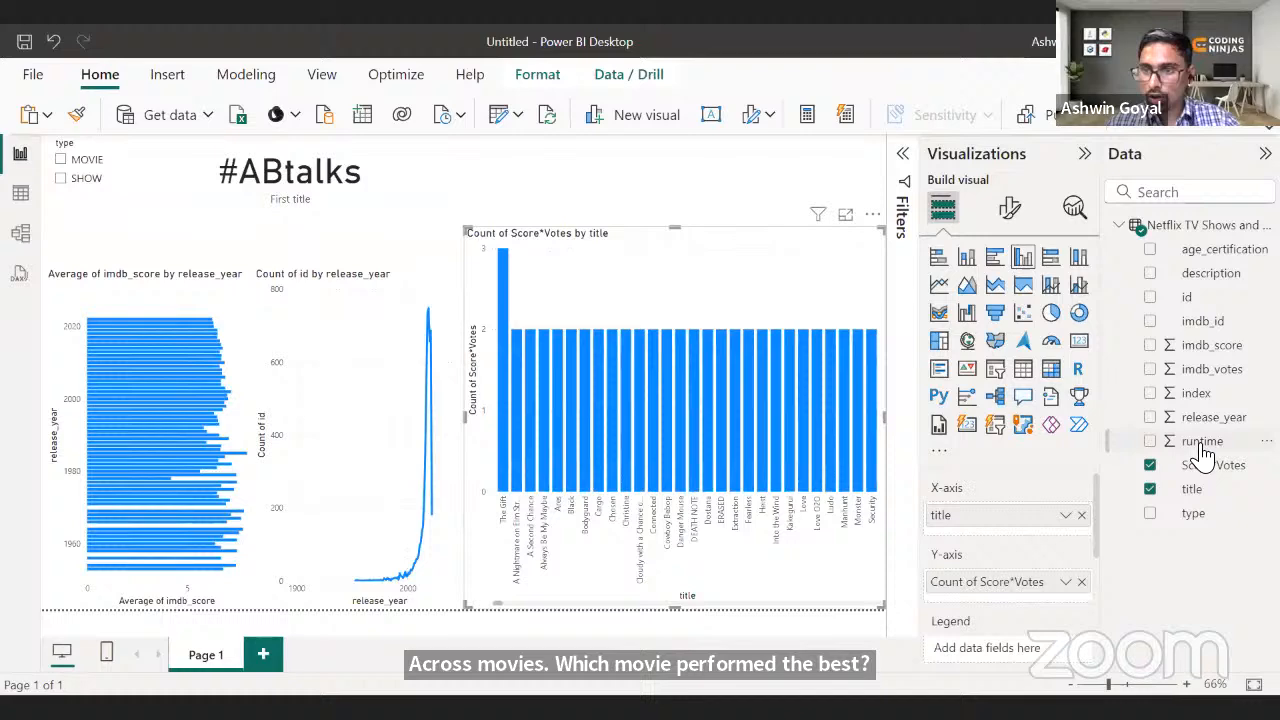
{"action": "left_click", "coordinate": [1082, 582]}
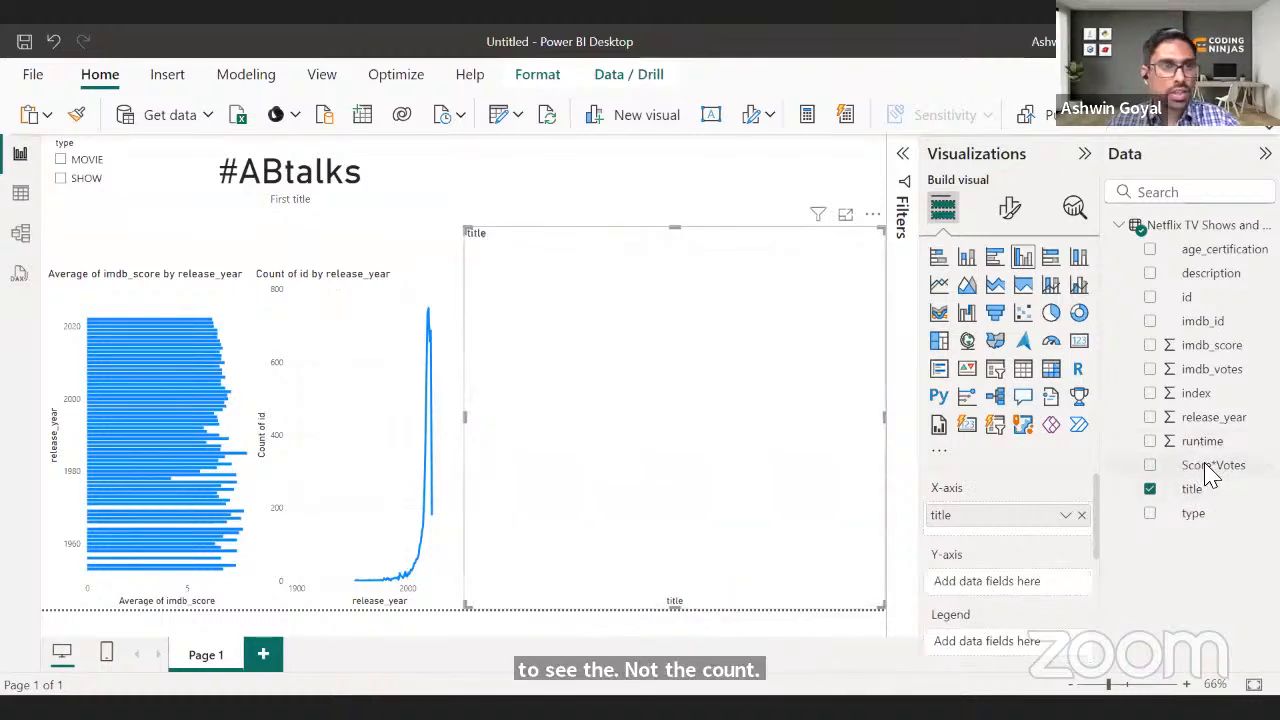
- Change the data type of the Score*Votes column from the table data to Decimal number and accept the conversion
{"action": "left_click", "coordinate": [20, 192]}
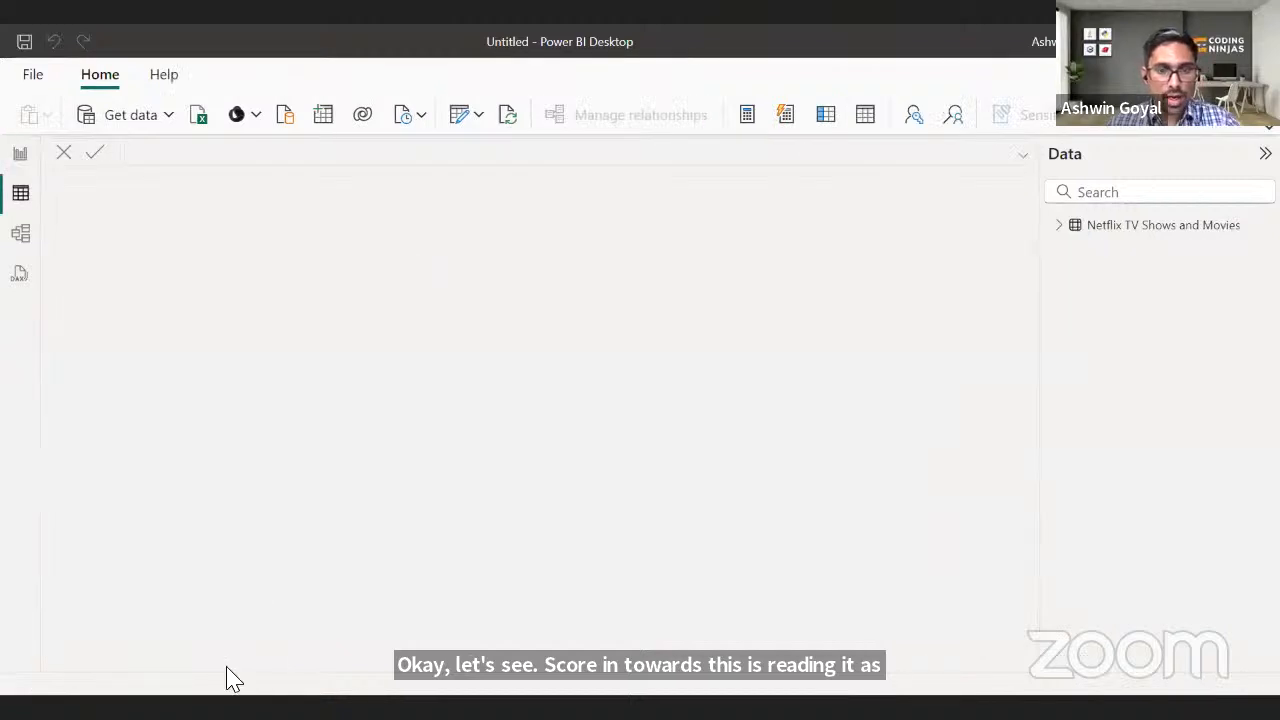
{"action": "scroll", "coordinate": [970, 610], "scroll_direction": "right", "scroll_amount": 3}
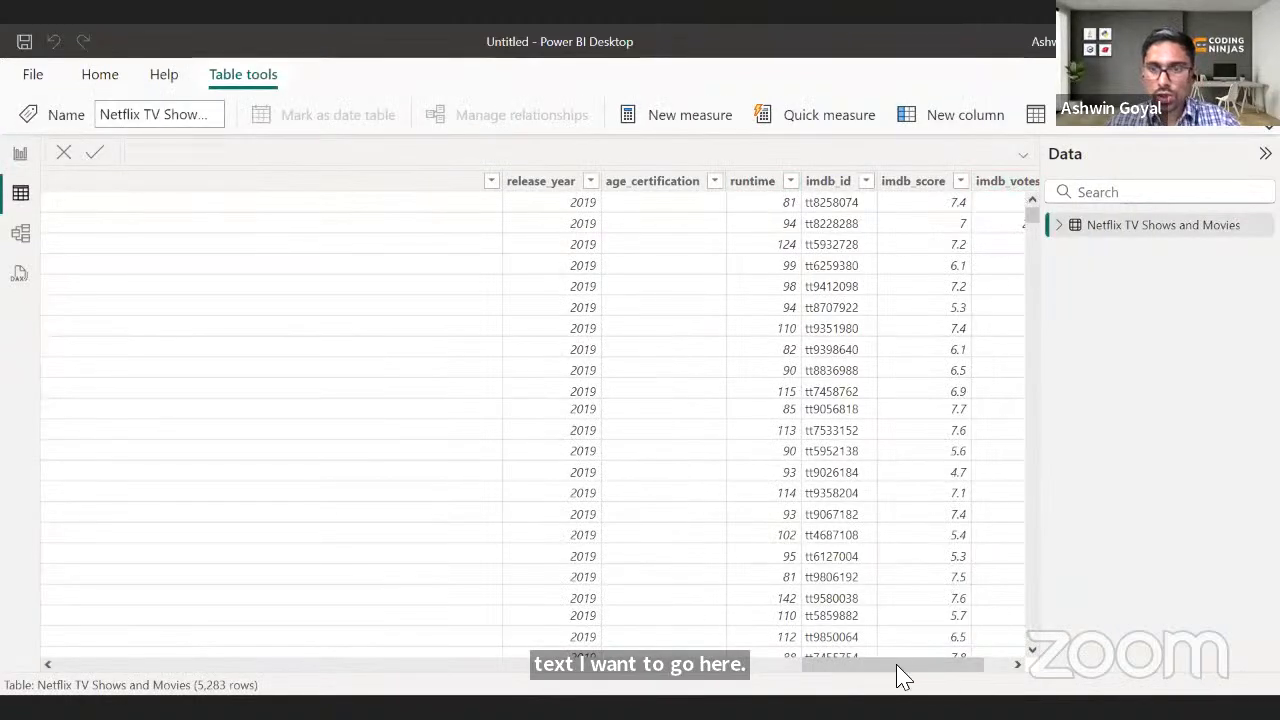
{"action": "scroll", "coordinate": [985, 668], "scroll_direction": "right", "scroll_amount": 1}
{"action": "scroll", "coordinate": [985, 668], "scroll_direction": "right", "scroll_amount": 1}
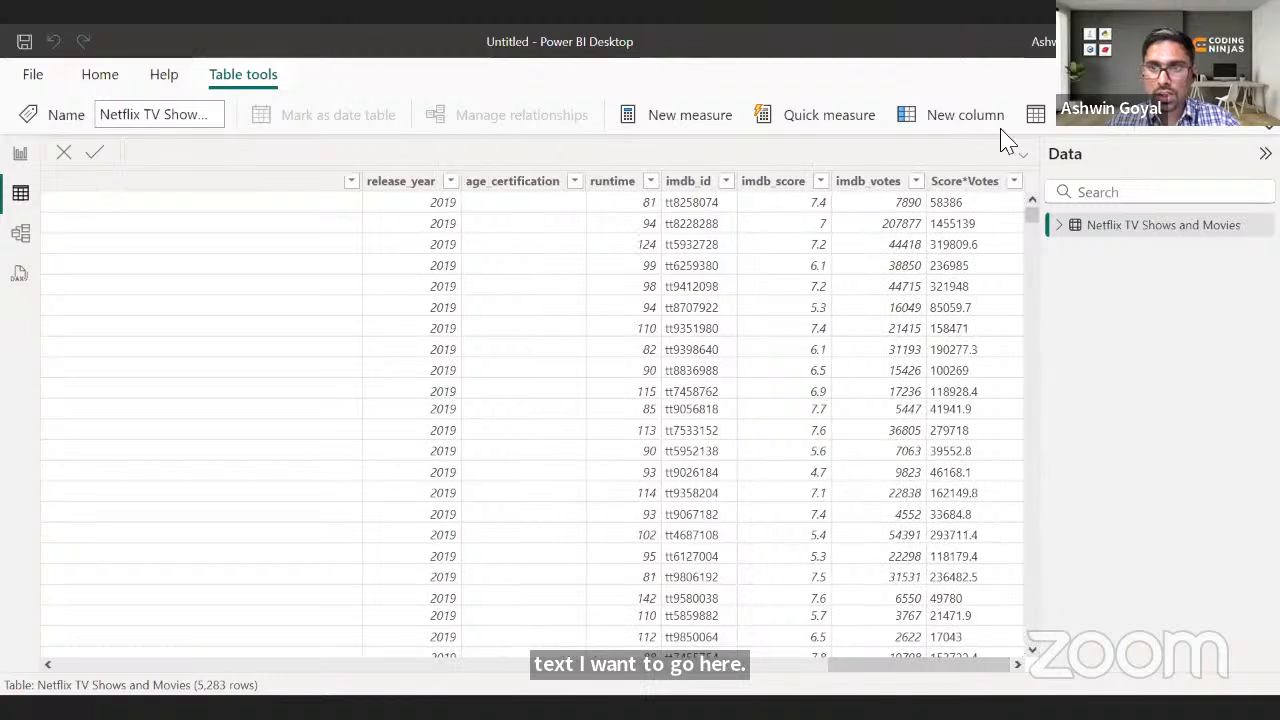
{"action": "left_click", "coordinate": [985, 183]}
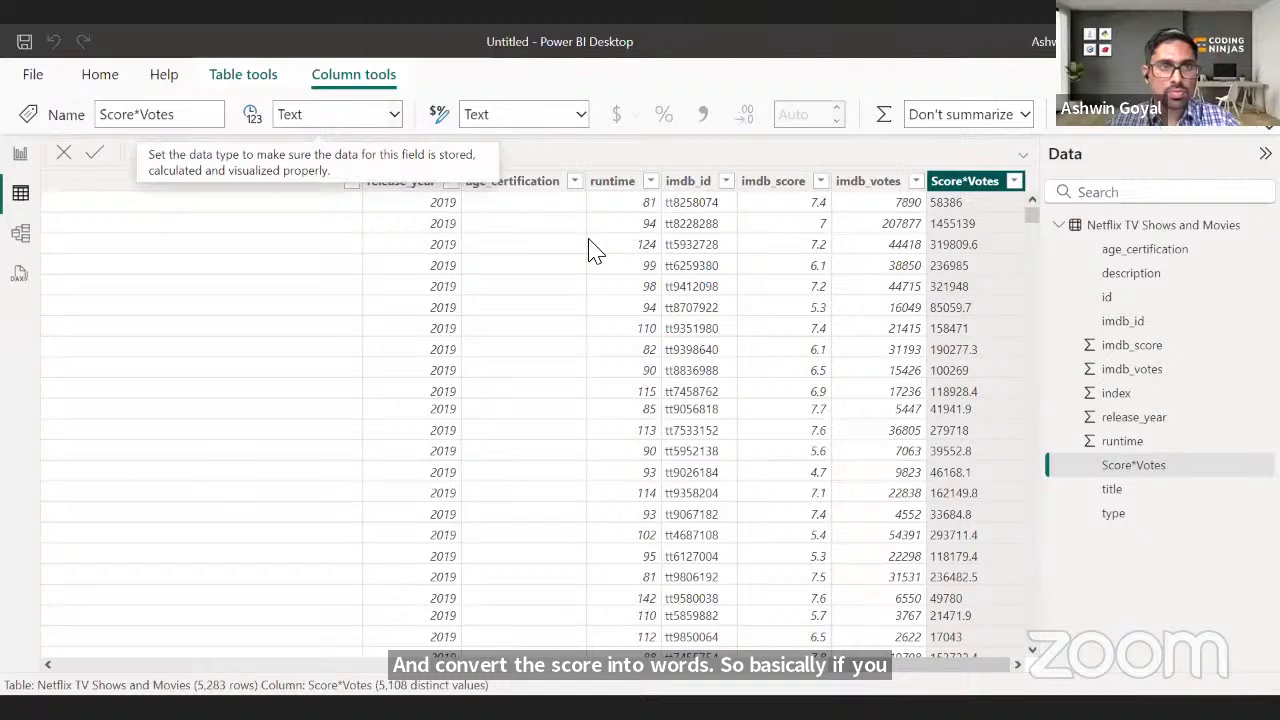
{"action": "left_click", "coordinate": [294, 114]}
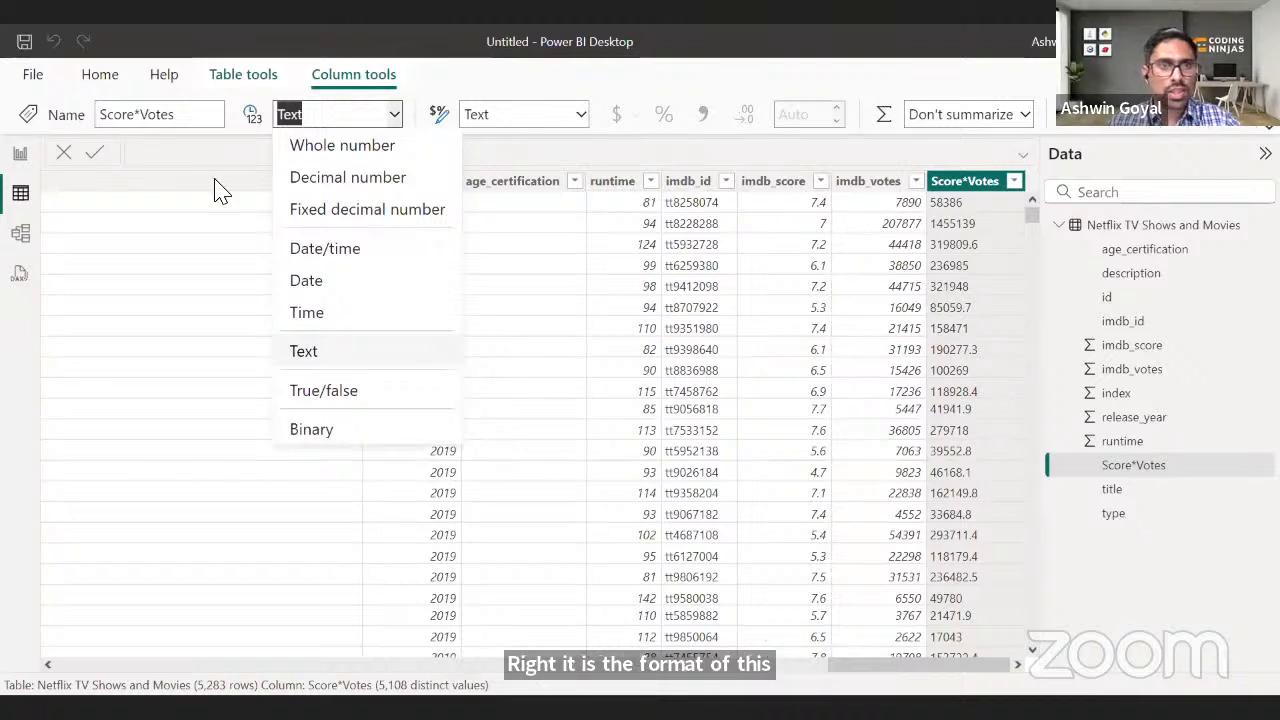
{"action": "left_click", "coordinate": [357, 177]}
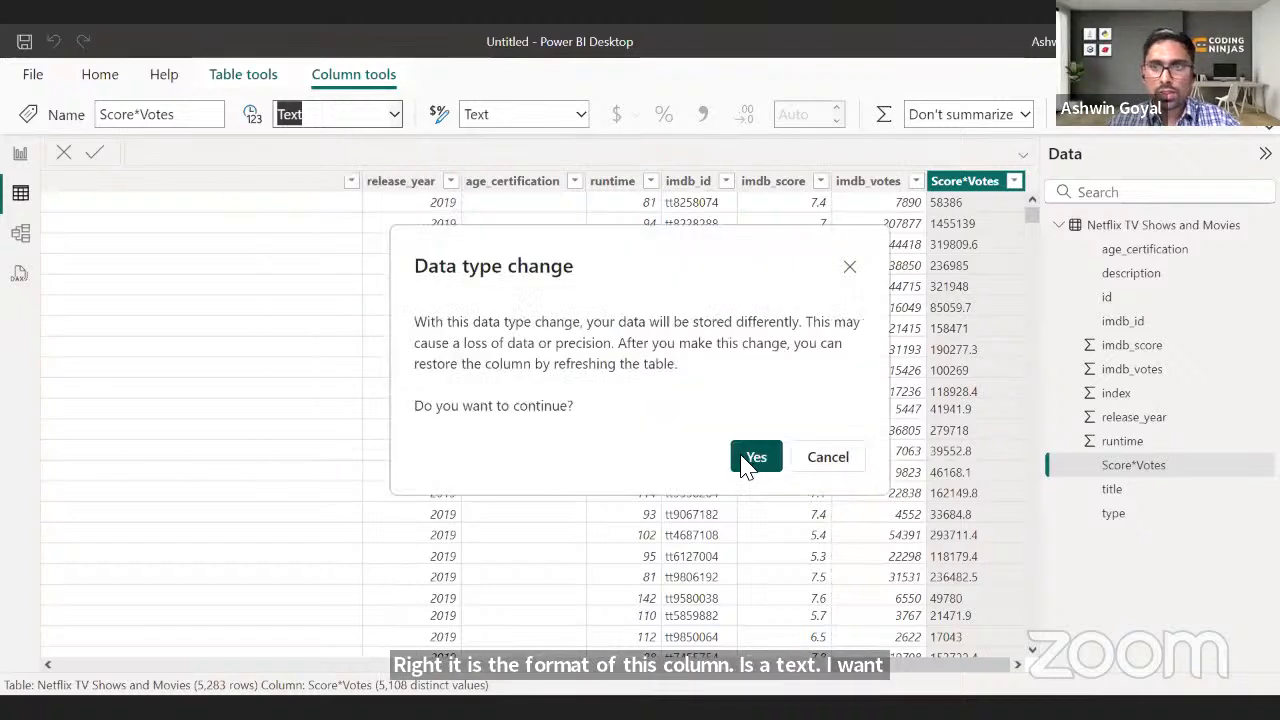
{"action": "left_click", "coordinate": [745, 461]}
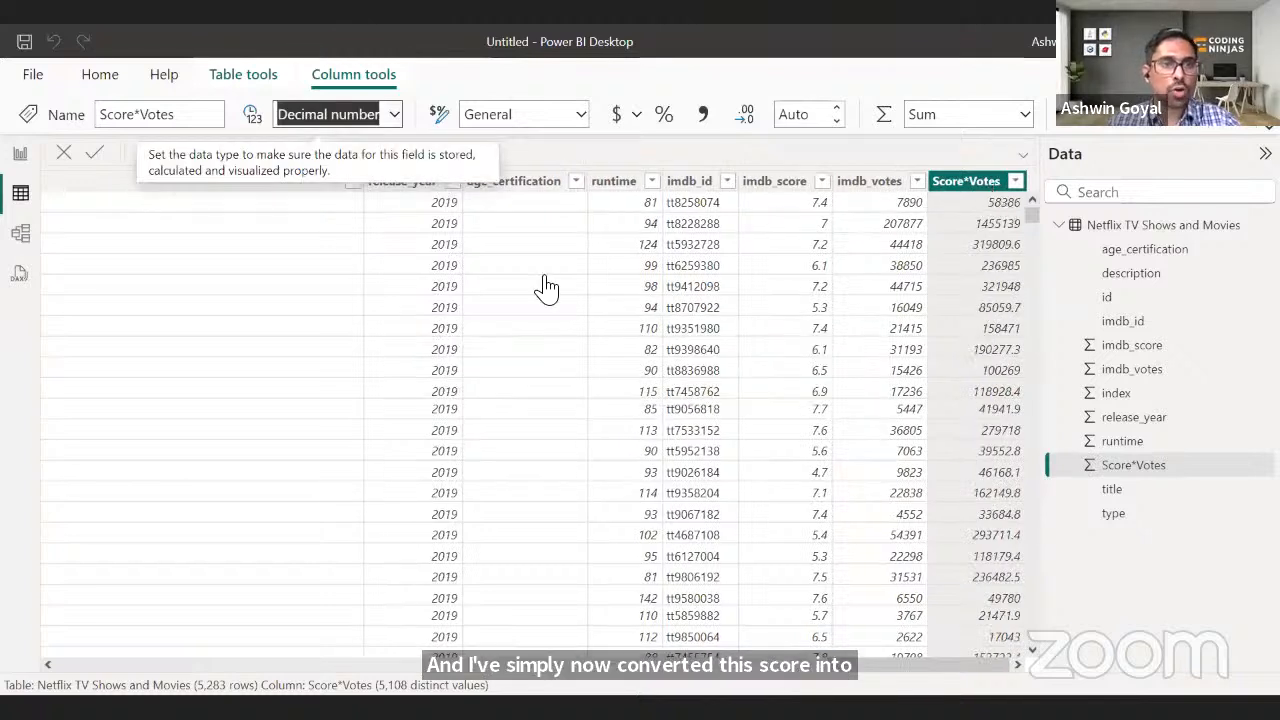
- Put the sum of Score*Votes on the column chart's Y-axis in the report and shrink the chart into the page's lower-right area
{"action": "left_click", "coordinate": [18, 160]}
{"action": "left_click_drag", "start_coordinate": [1227, 470], "coordinate": [985, 580]}
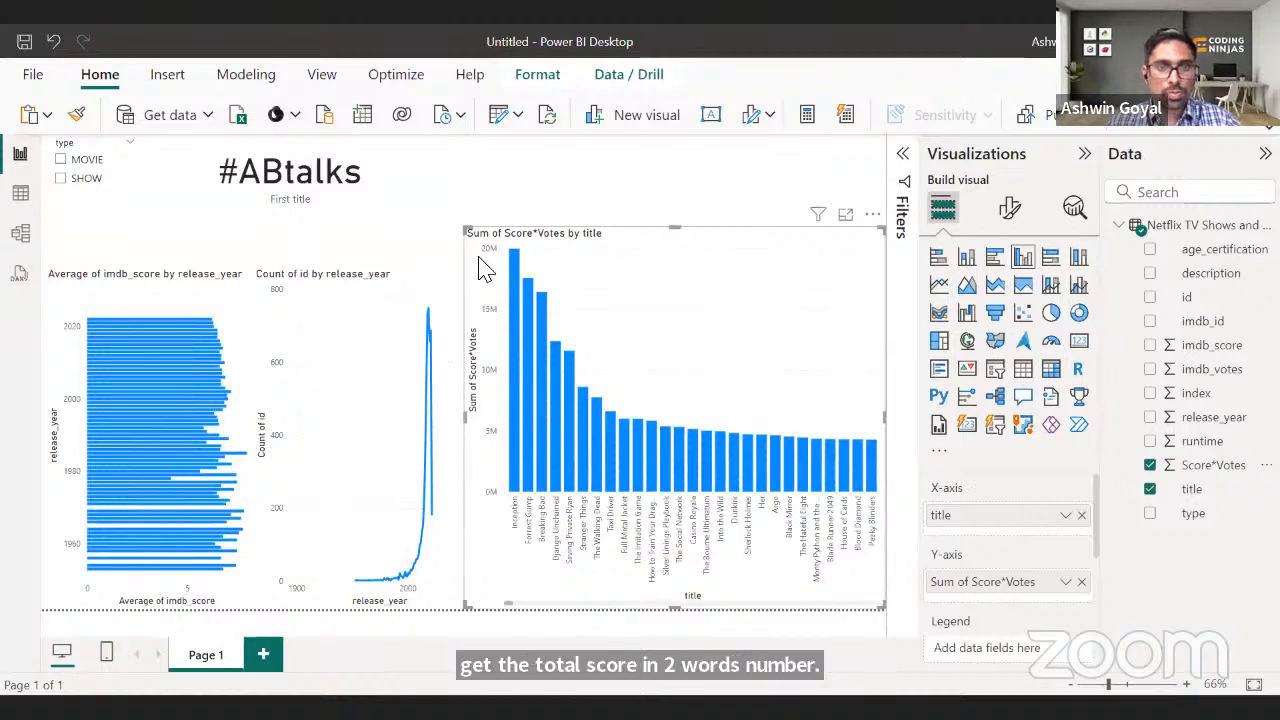
{"action": "left_click_drag", "start_coordinate": [466, 229], "coordinate": [168, 226]}
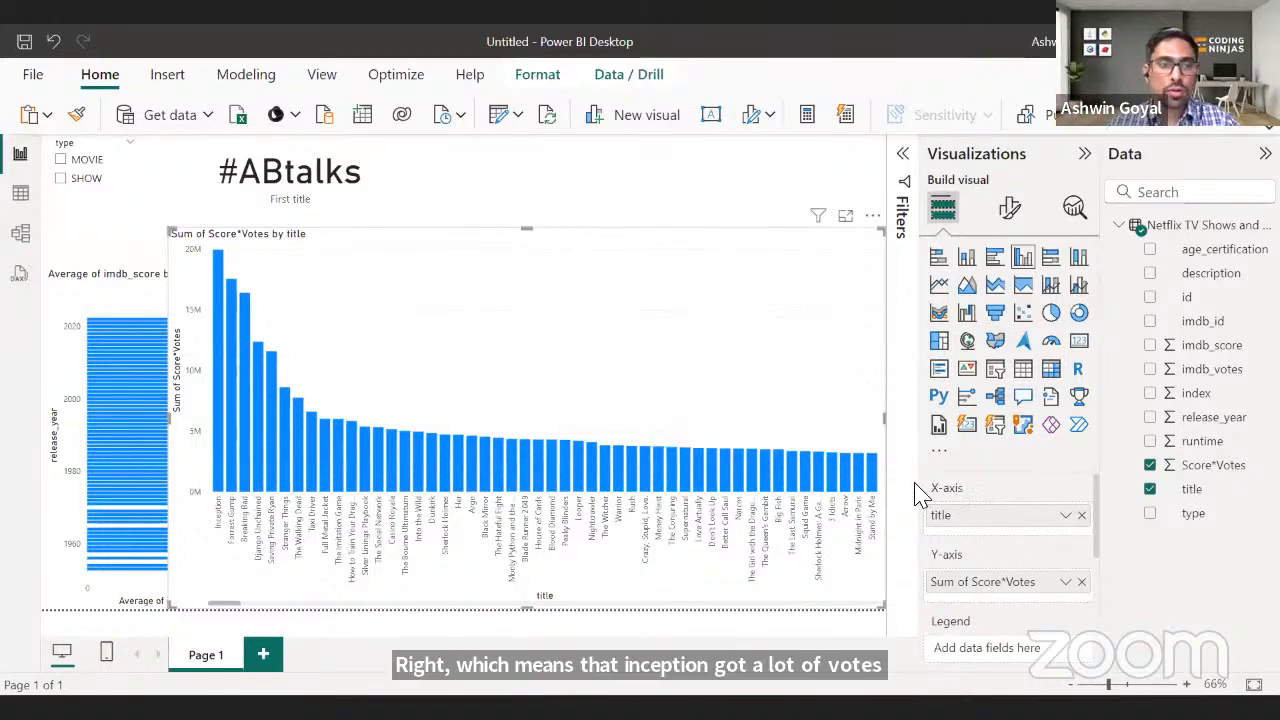
{"action": "mouse_move", "coordinate": [213, 346]}
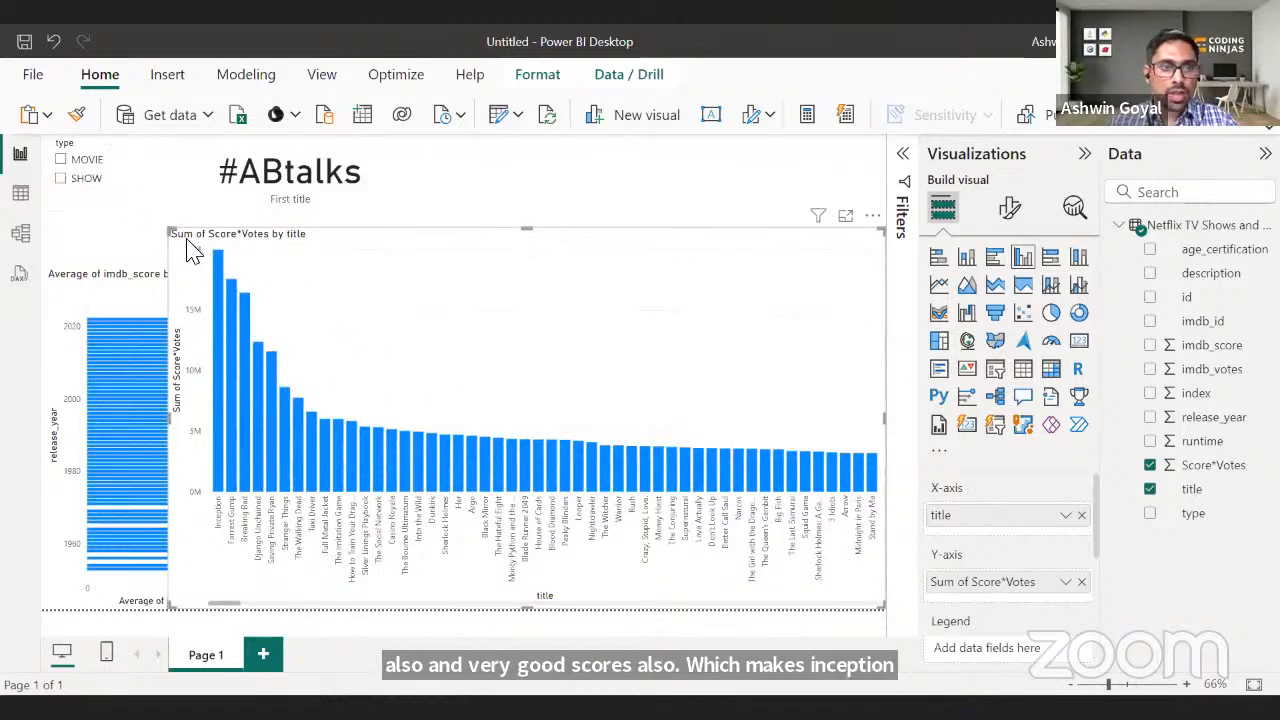
{"action": "left_click_drag", "start_coordinate": [172, 230], "coordinate": [475, 382]}
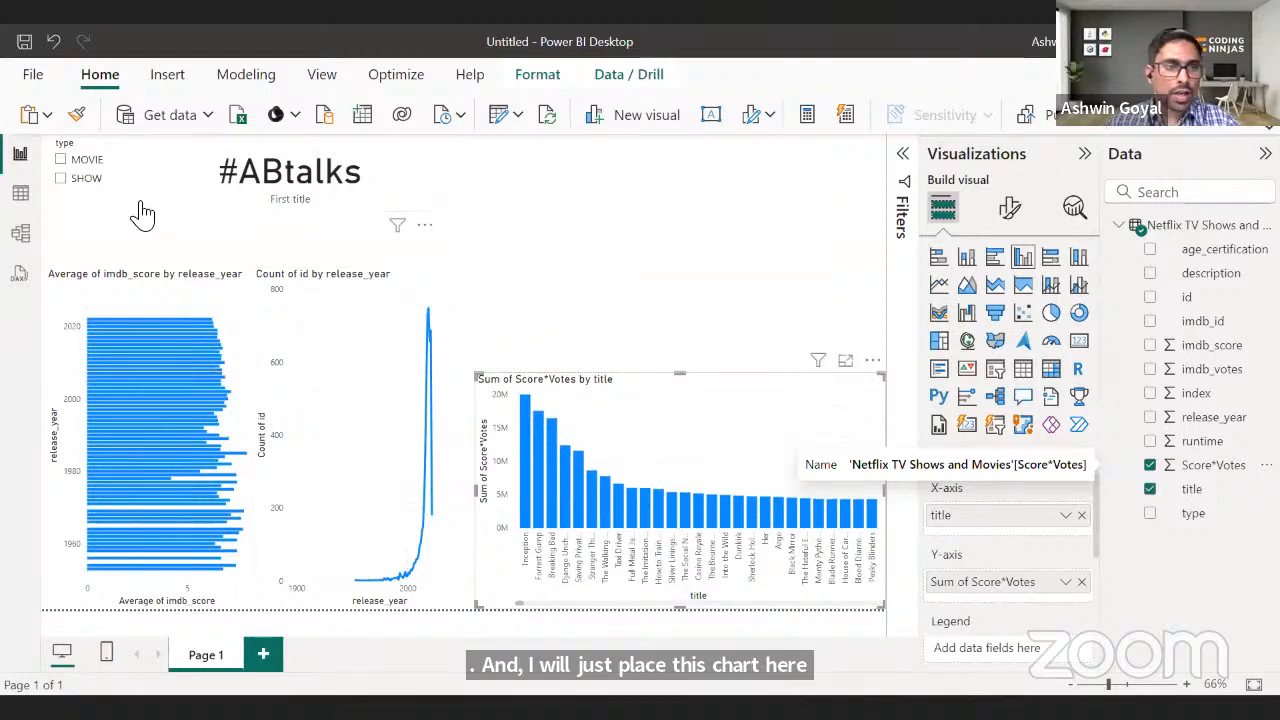
- Filter the report by SHOW and then by MOVIE with the type slicer
{"action": "left_click", "coordinate": [86, 162]}
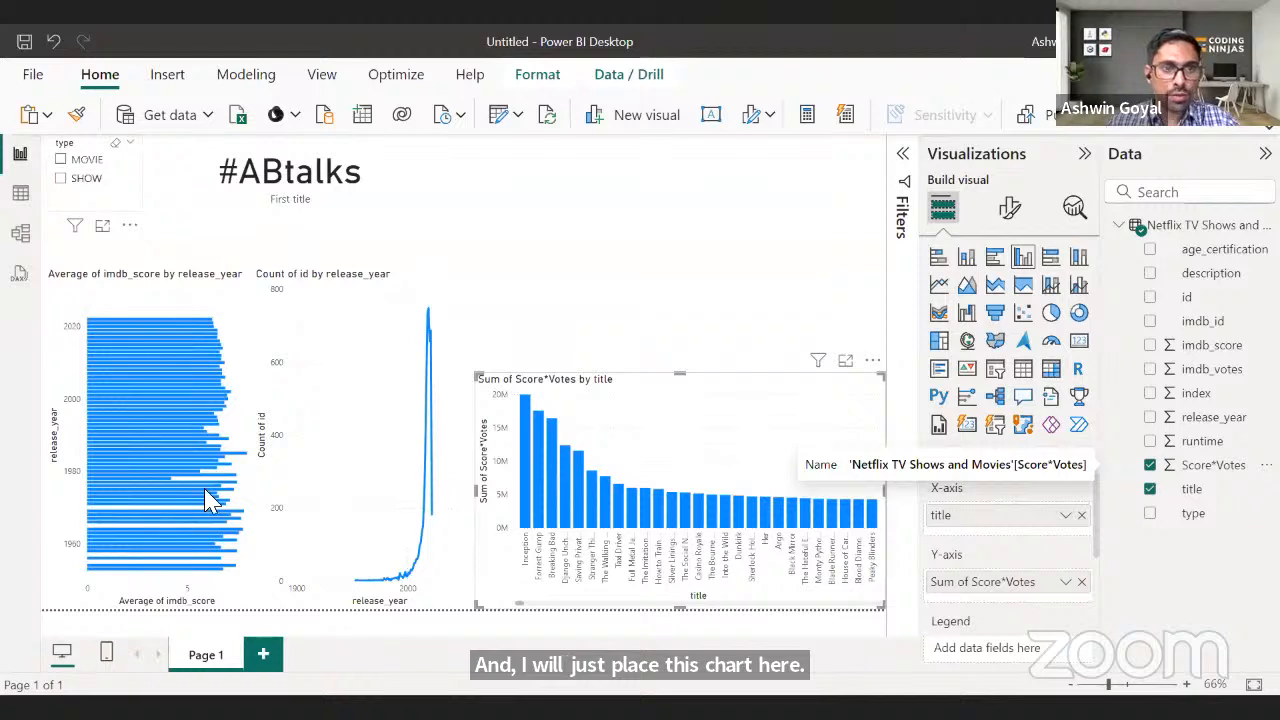
{"action": "left_click", "coordinate": [80, 180]}
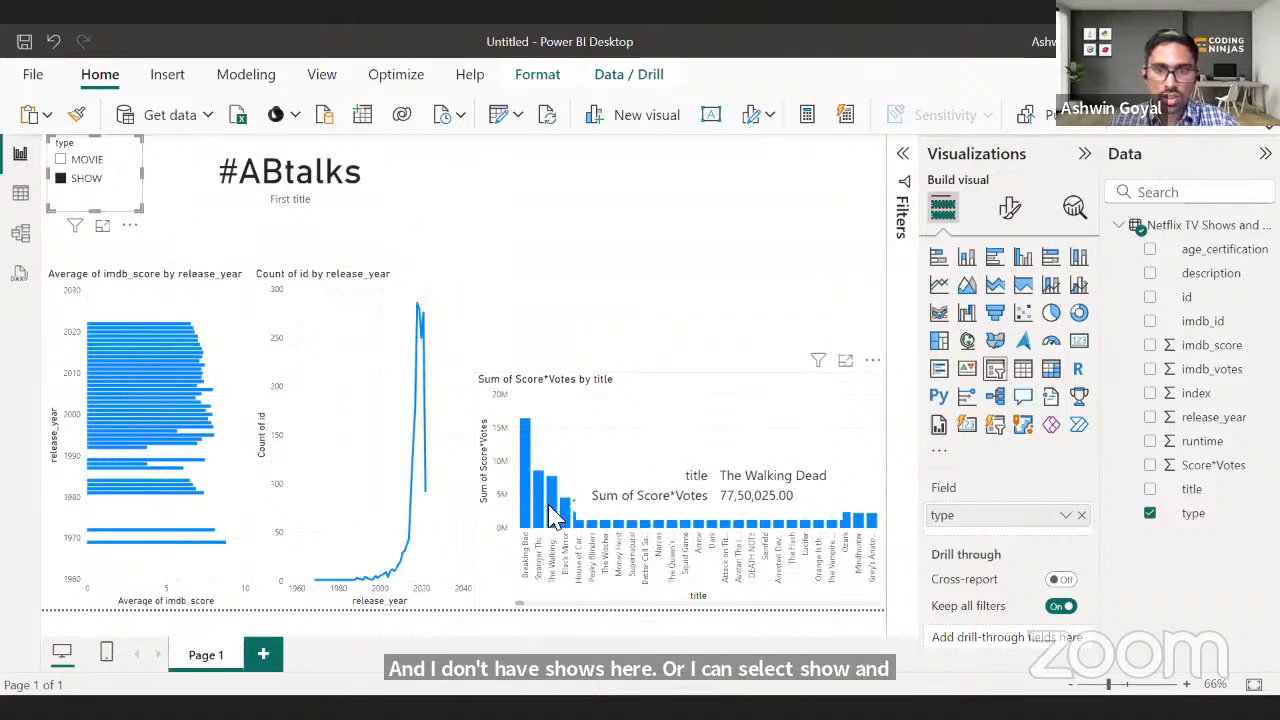
{"action": "left_click", "coordinate": [90, 160]}
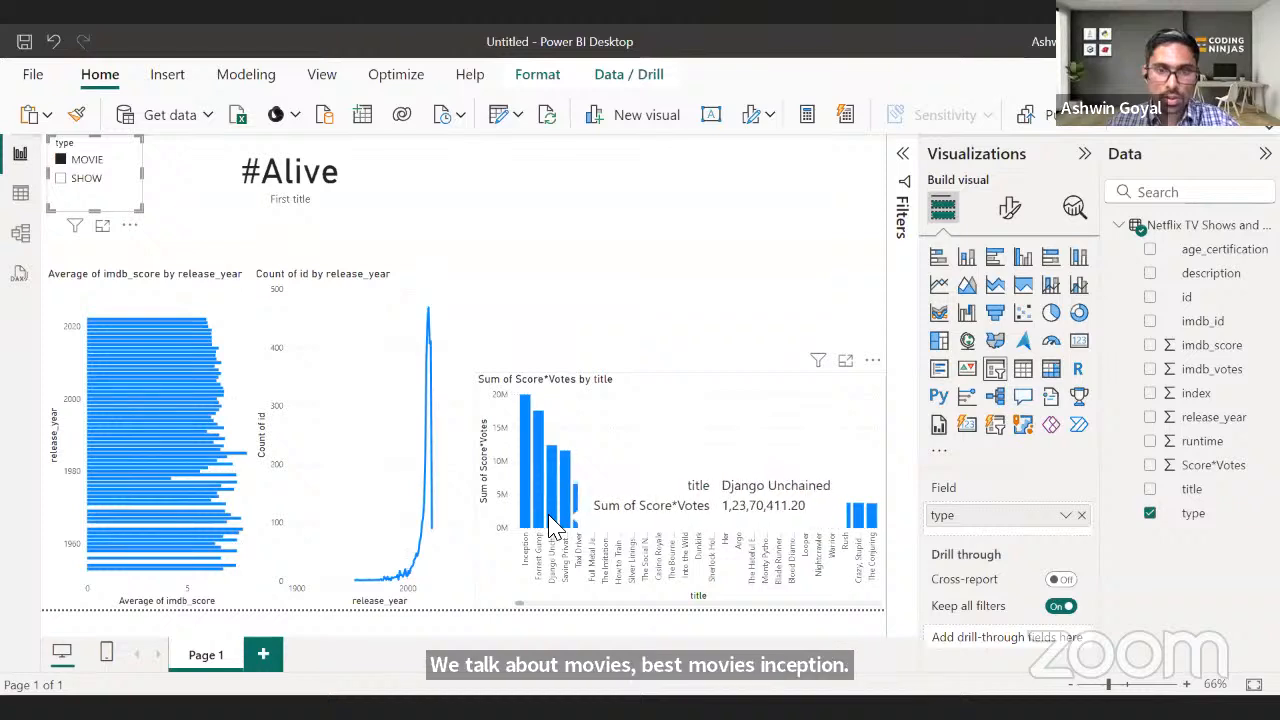
- Adjust the column chart's upper edge to make it slightly shorter, leaving space for another visual above it
{"action": "left_click", "coordinate": [693, 383]}
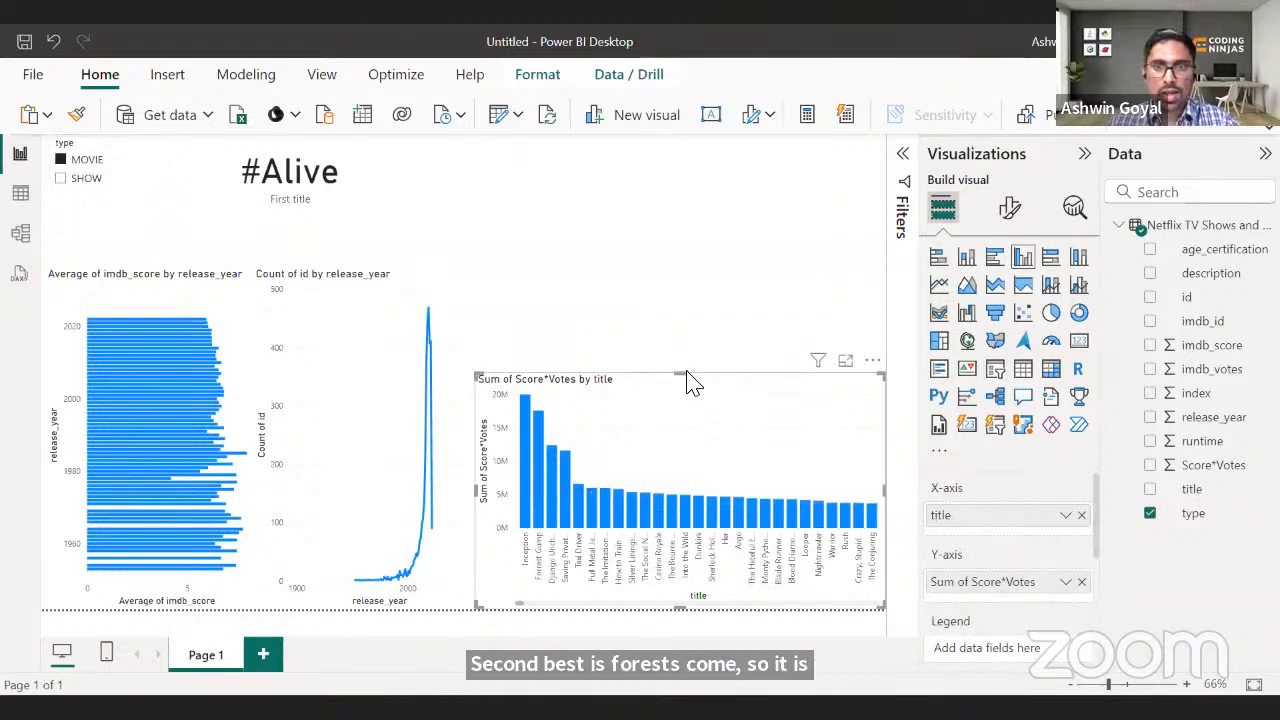
{"action": "left_click_drag", "start_coordinate": [687, 377], "coordinate": [686, 333]}
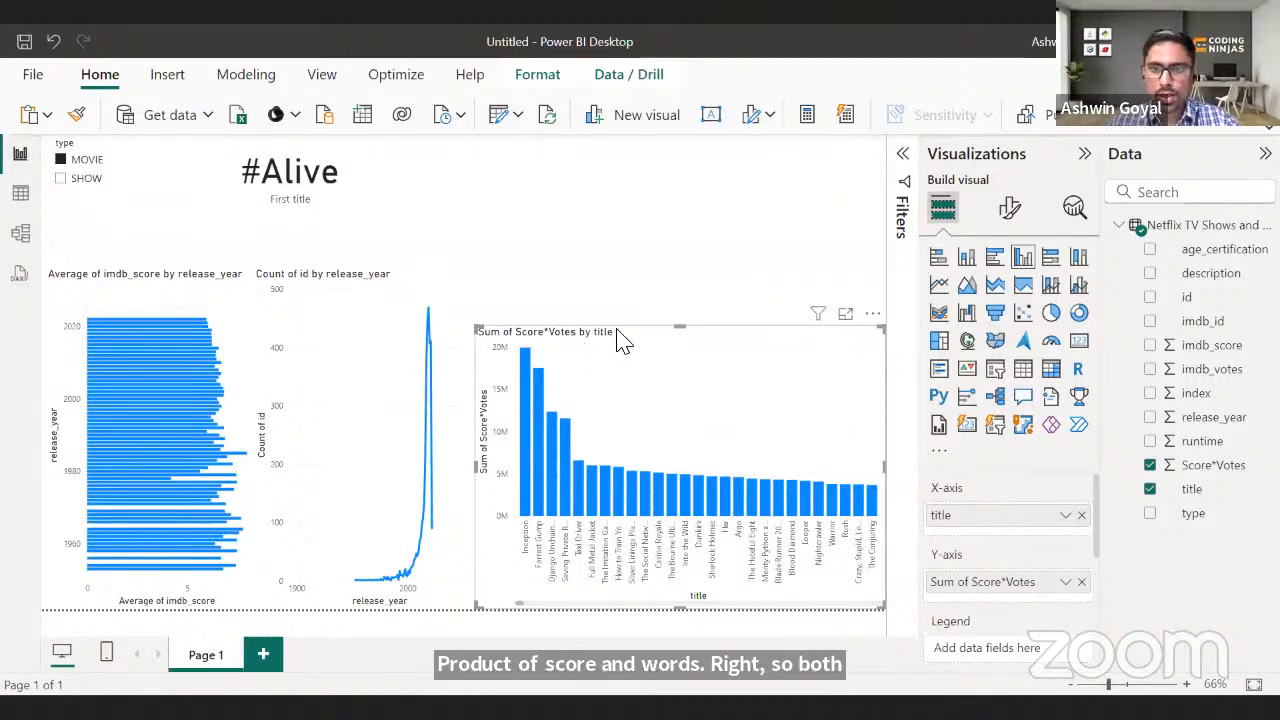
{"action": "left_click_drag", "start_coordinate": [679, 327], "coordinate": [680, 390]}
- Add a treemap above the column chart with age_certification as category and count of id as values, and reduce its height
{"action": "left_click", "coordinate": [703, 349]}
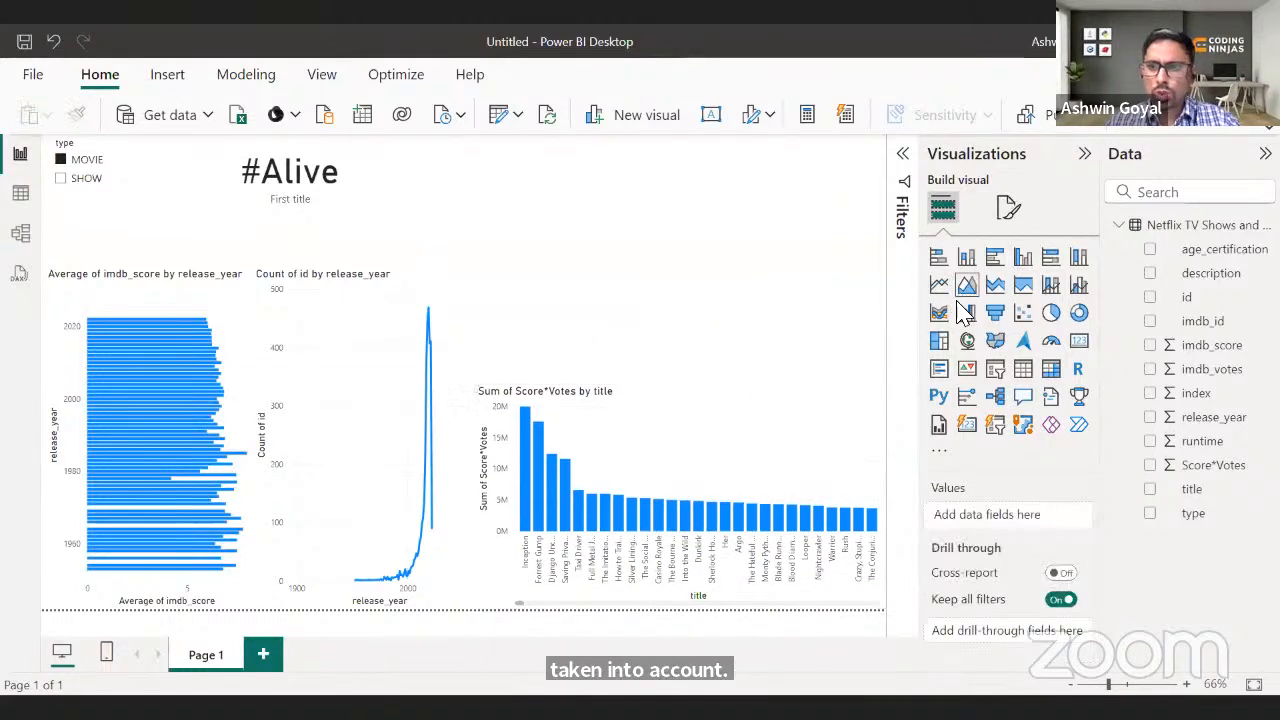
{"action": "left_click", "coordinate": [940, 341]}
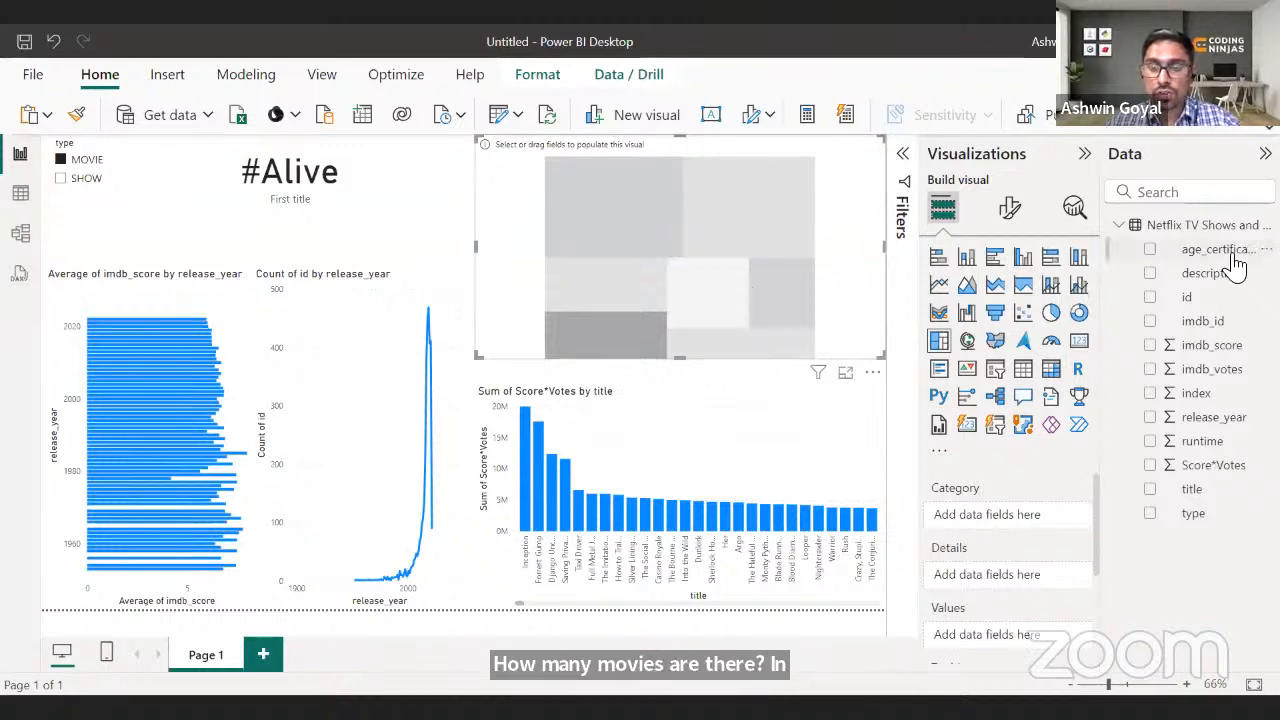
{"action": "left_click_drag", "start_coordinate": [1236, 266], "coordinate": [1010, 514]}
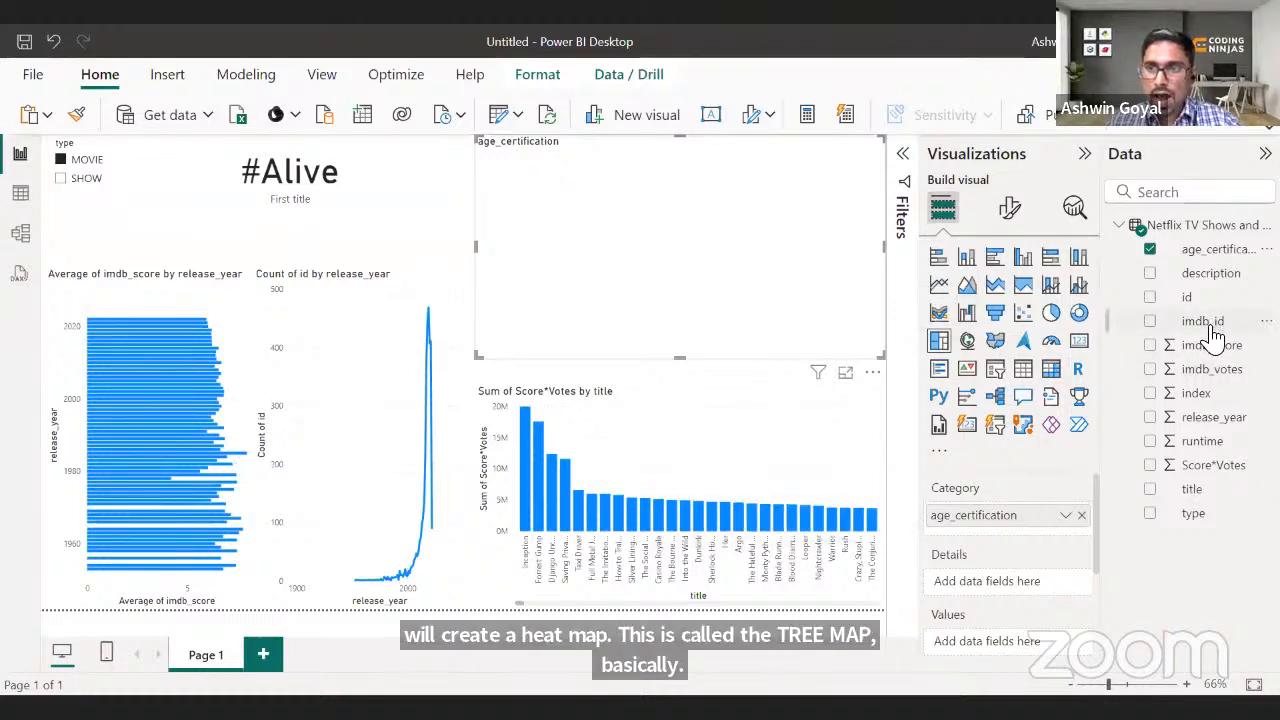
{"action": "left_click_drag", "start_coordinate": [1208, 300], "coordinate": [1000, 642]}
{"action": "left_click", "coordinate": [1066, 642]}
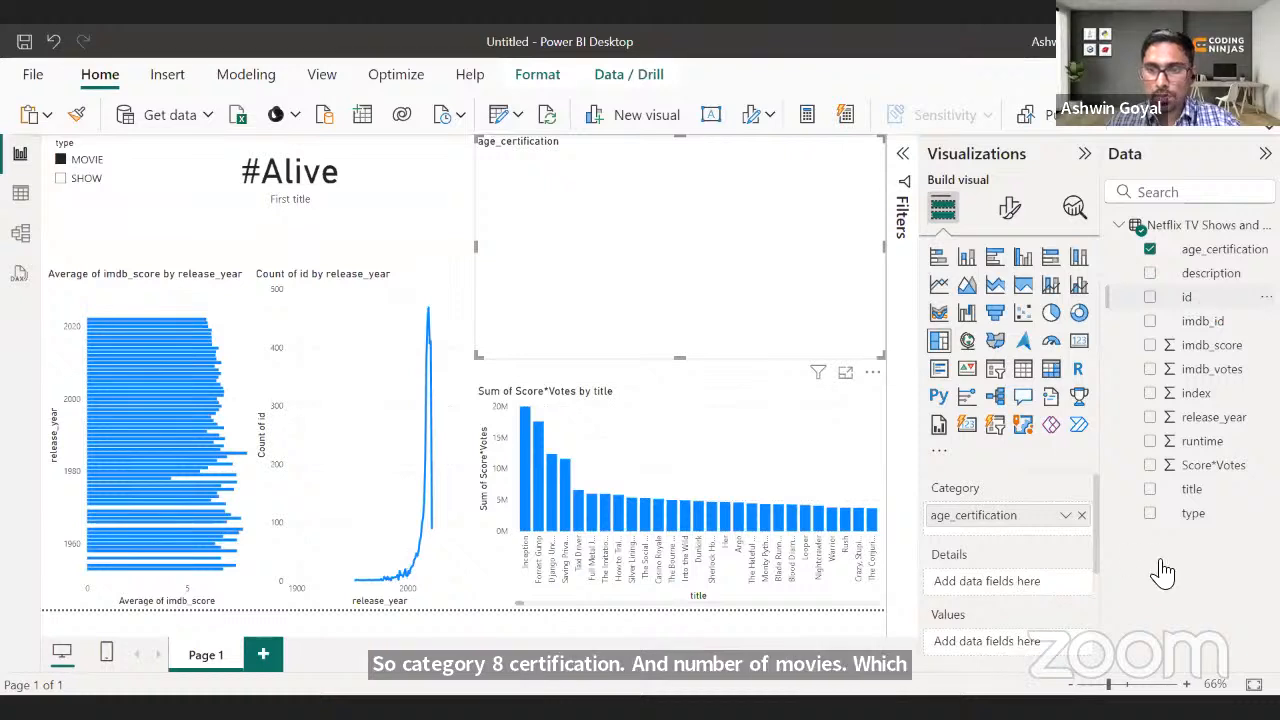
{"action": "left_click", "coordinate": [940, 556]}
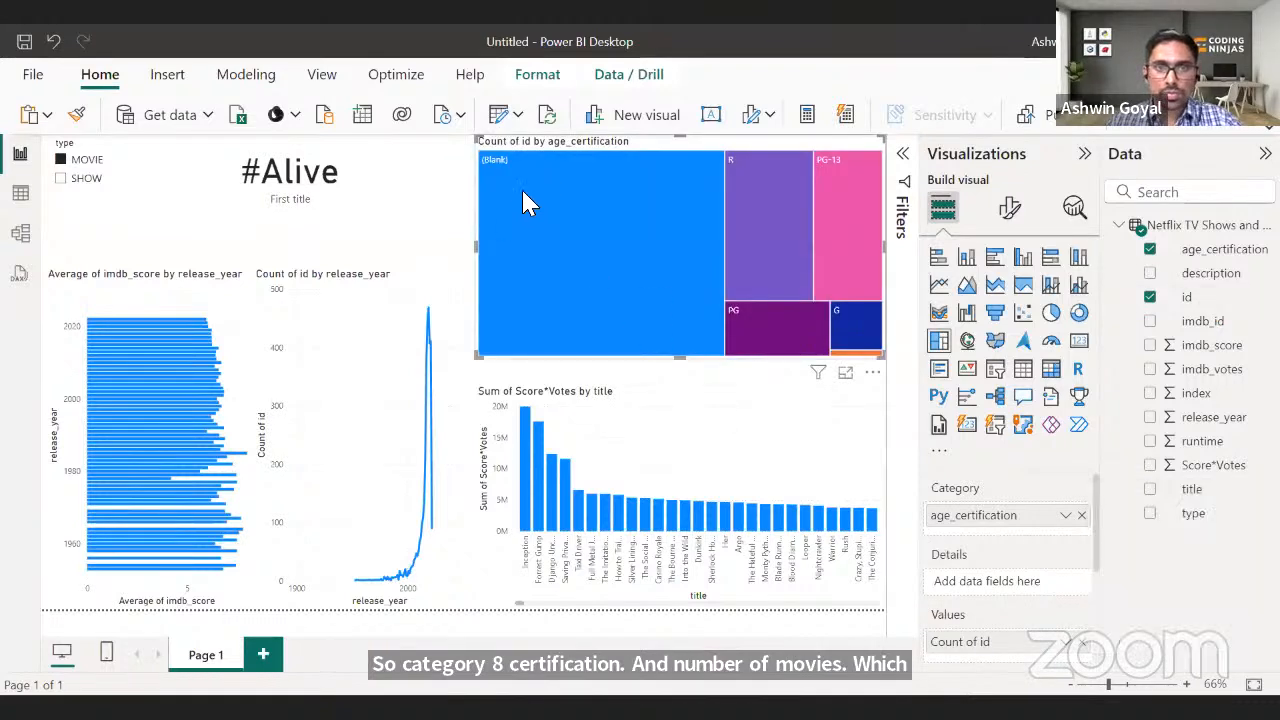
{"action": "mouse_move", "coordinate": [625, 190]}
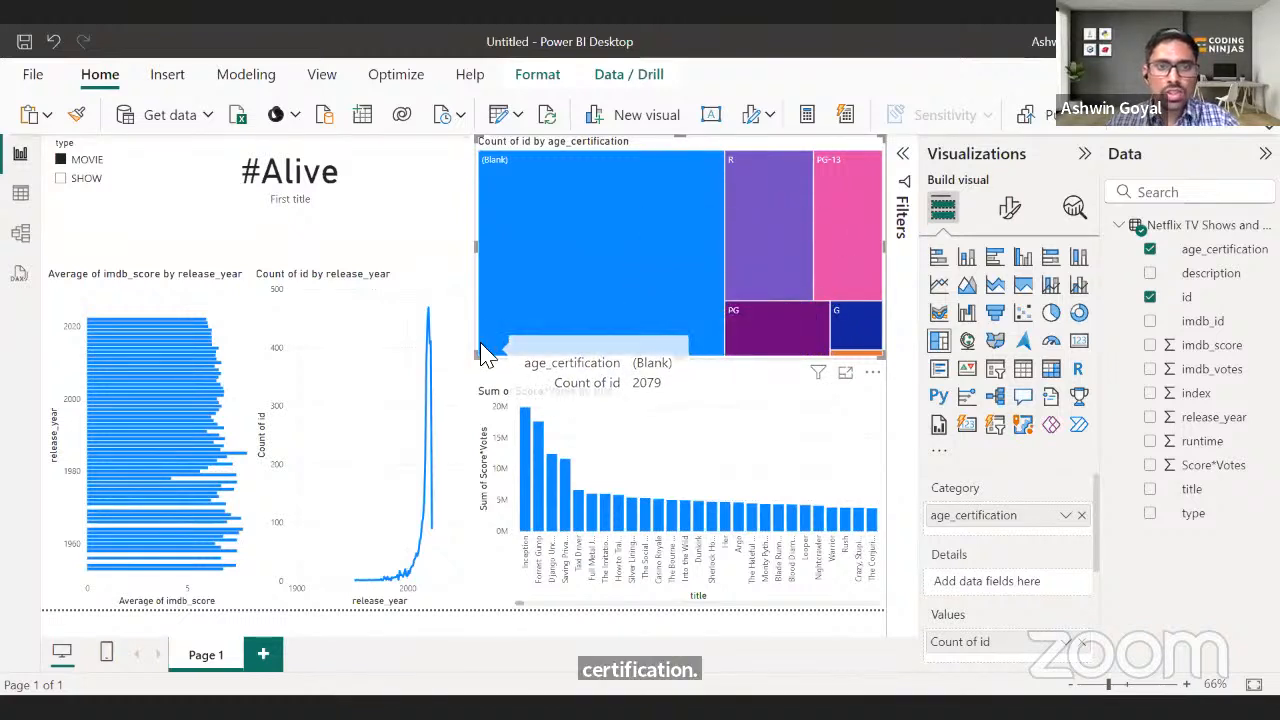
{"action": "left_click_drag", "start_coordinate": [483, 355], "coordinate": [491, 291]}
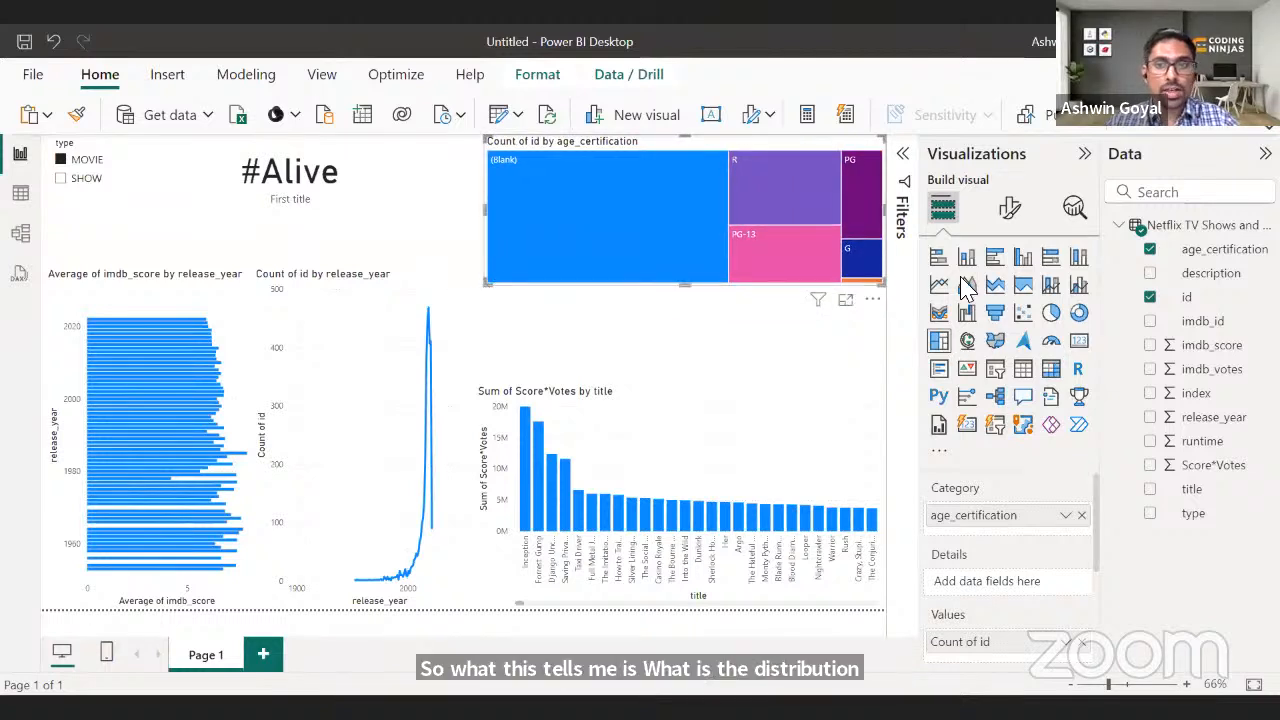
- Filter the treemap's age_certification to every value except (Blank), and make the treemap narrower and slightly taller
{"action": "left_click", "coordinate": [904, 156]}
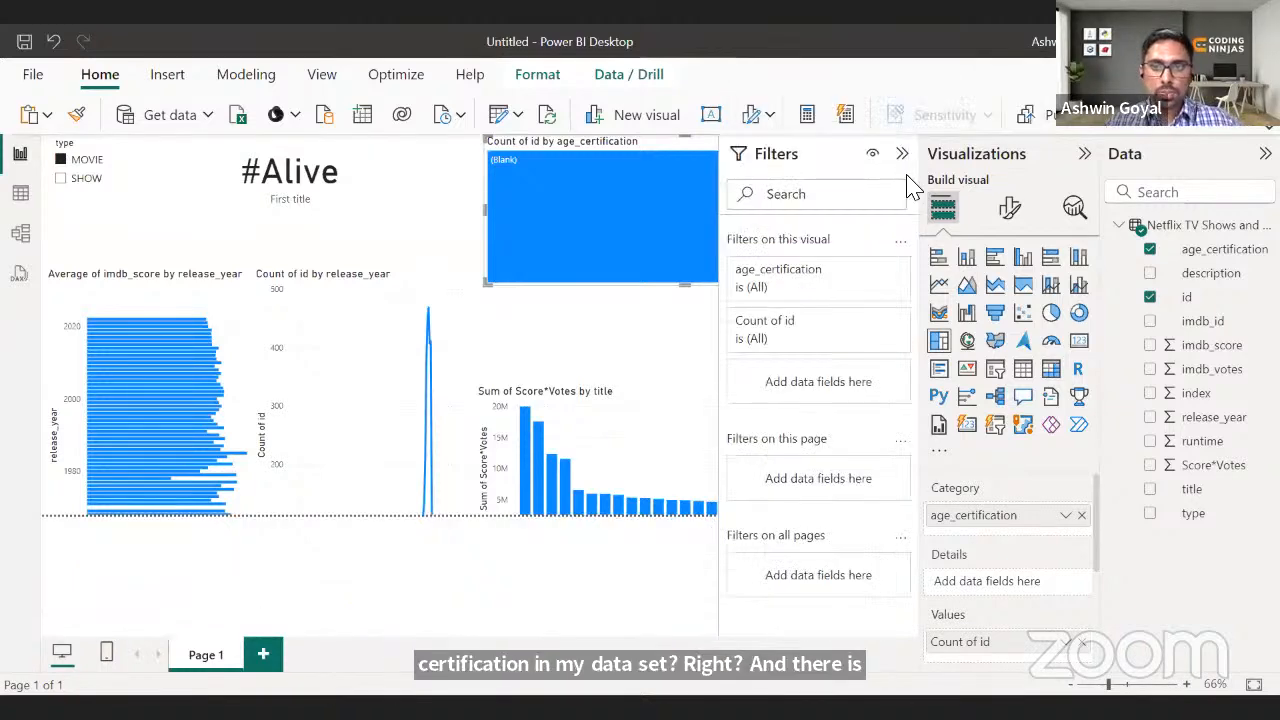
{"action": "left_click", "coordinate": [793, 295]}
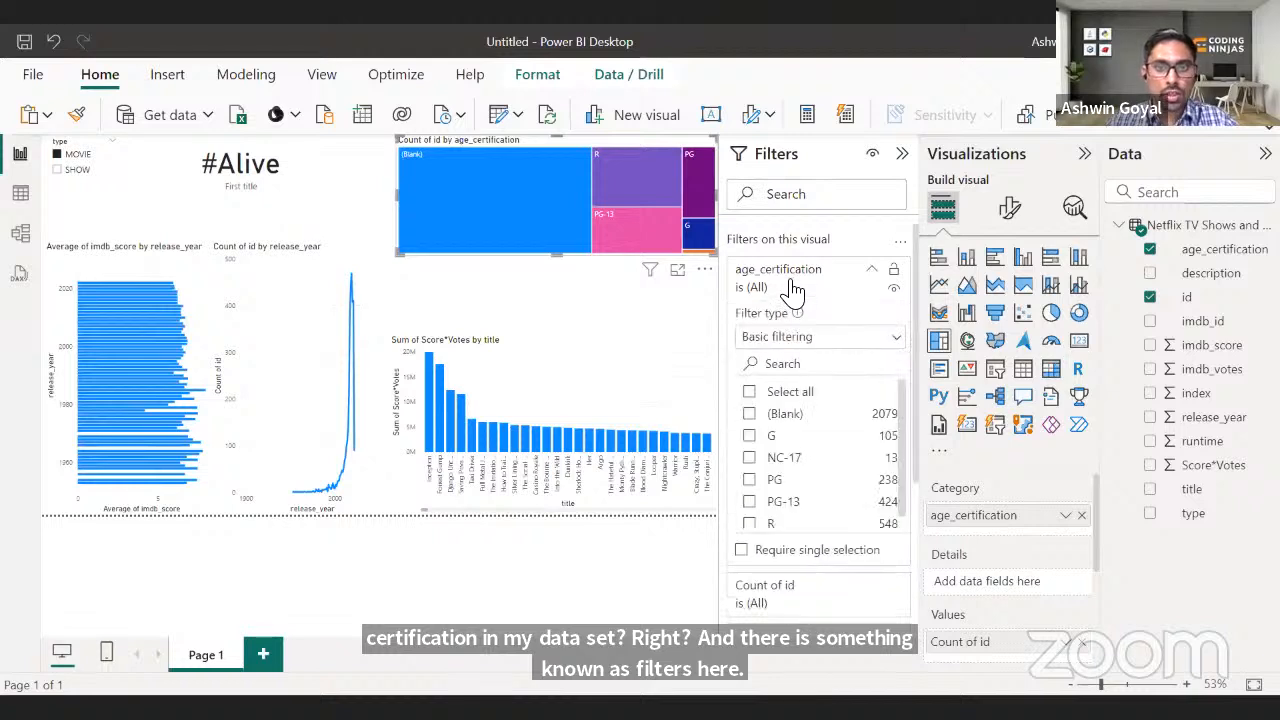
{"action": "left_click", "coordinate": [795, 290]}
{"action": "left_click", "coordinate": [792, 298]}
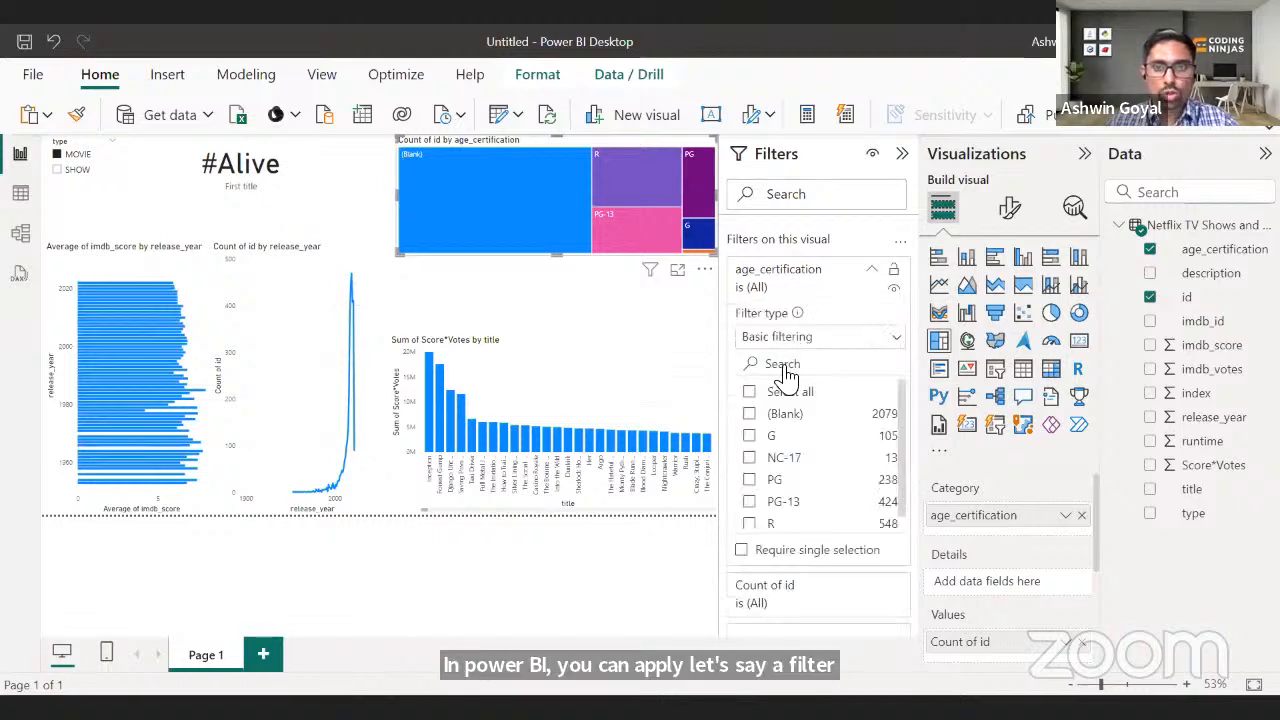
{"action": "left_click", "coordinate": [750, 392]}
{"action": "left_click", "coordinate": [750, 414]}
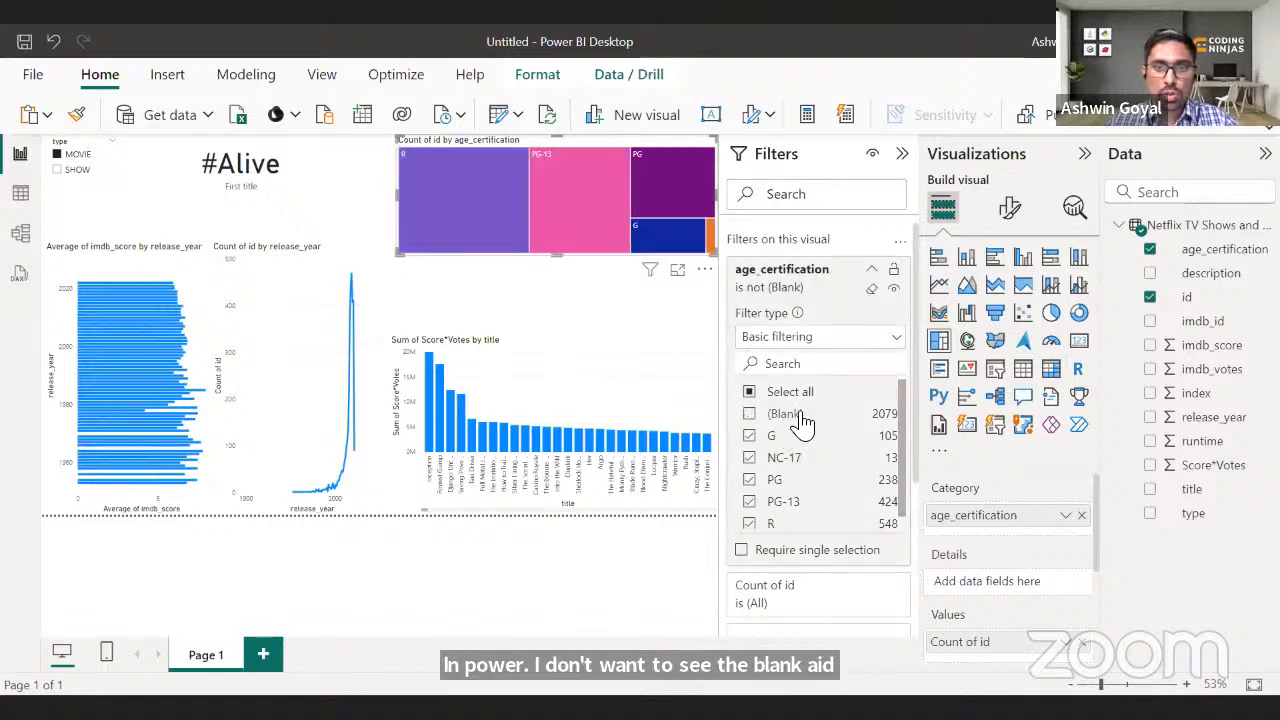
{"action": "left_click", "coordinate": [902, 153]}
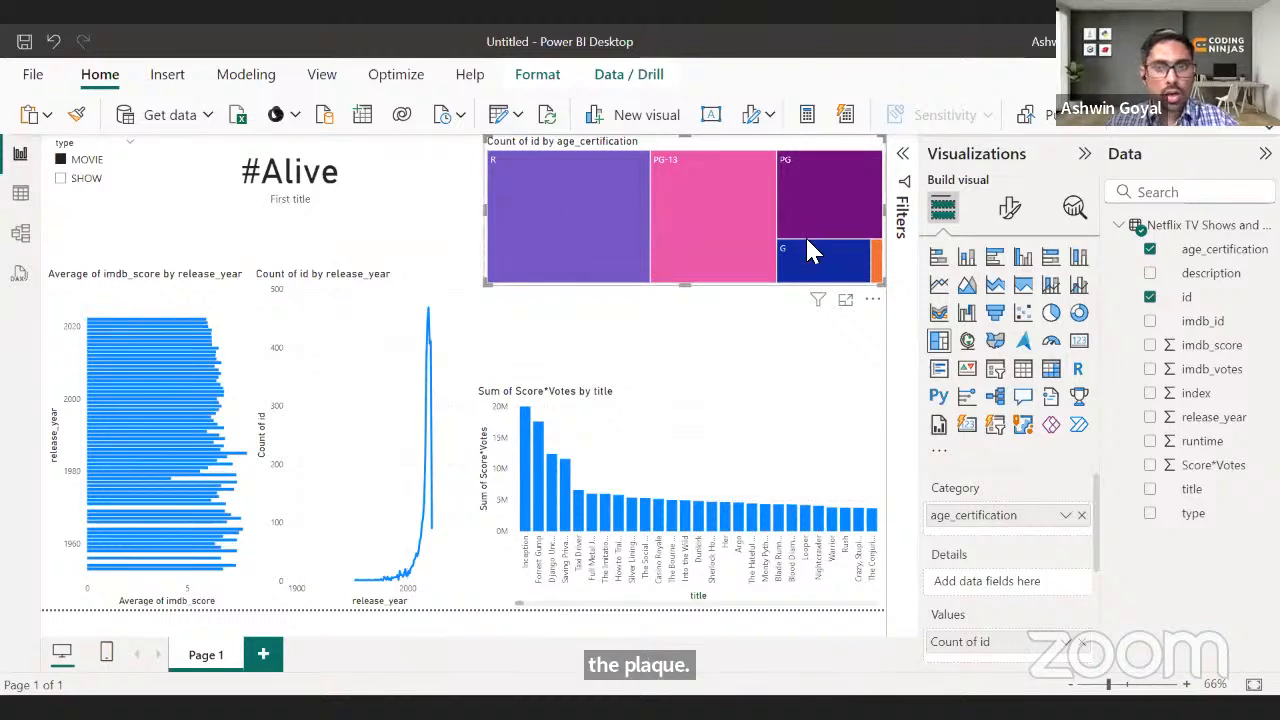
{"action": "left_click_drag", "start_coordinate": [490, 285], "coordinate": [622, 321]}
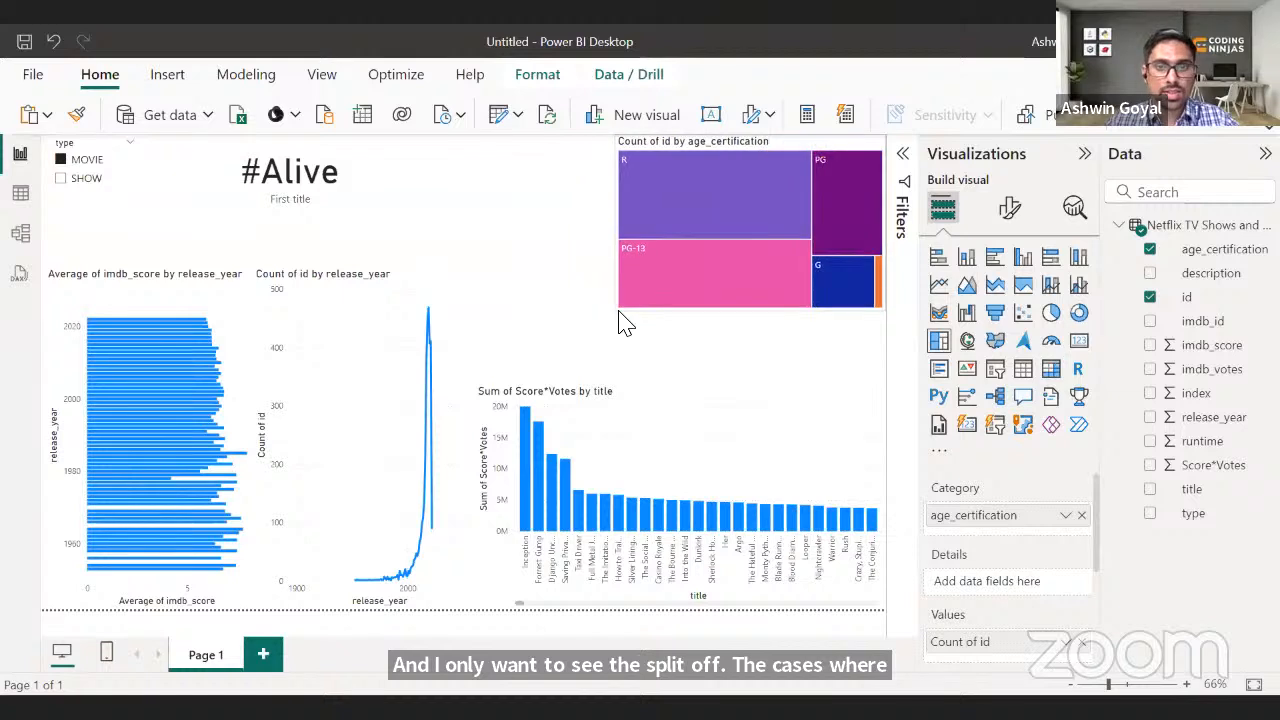
- Duplicate the treemap, convert the copy to a donut chart, and enlarge it over the space above the column chart
{"action": "left_click", "coordinate": [740, 234]}
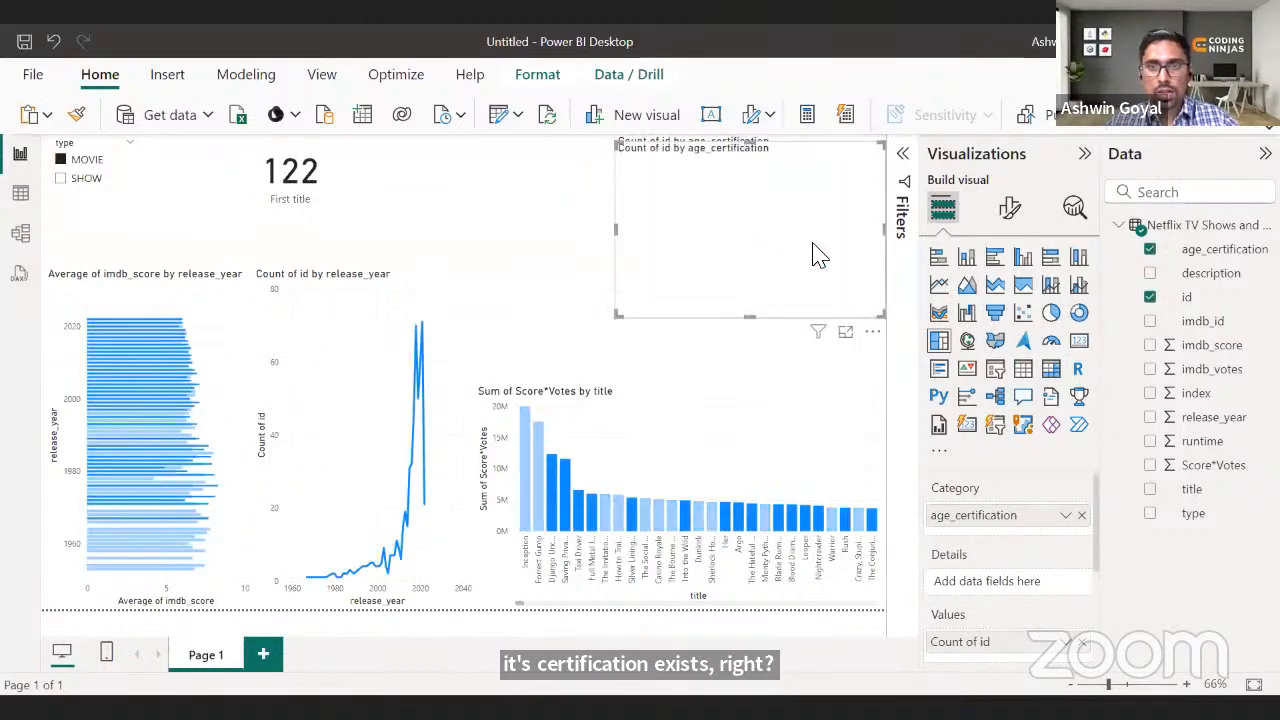
{"action": "left_click", "coordinate": [1078, 313]}
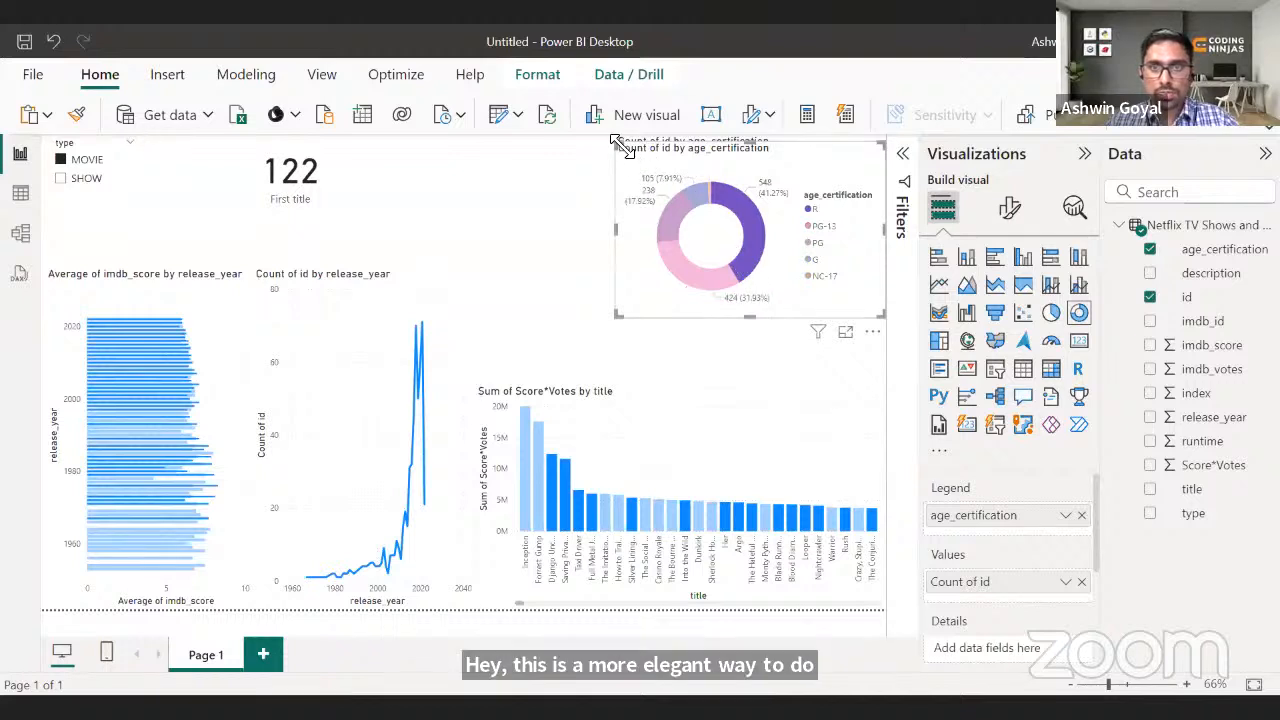
{"action": "left_click_drag", "start_coordinate": [618, 140], "coordinate": [420, 136]}
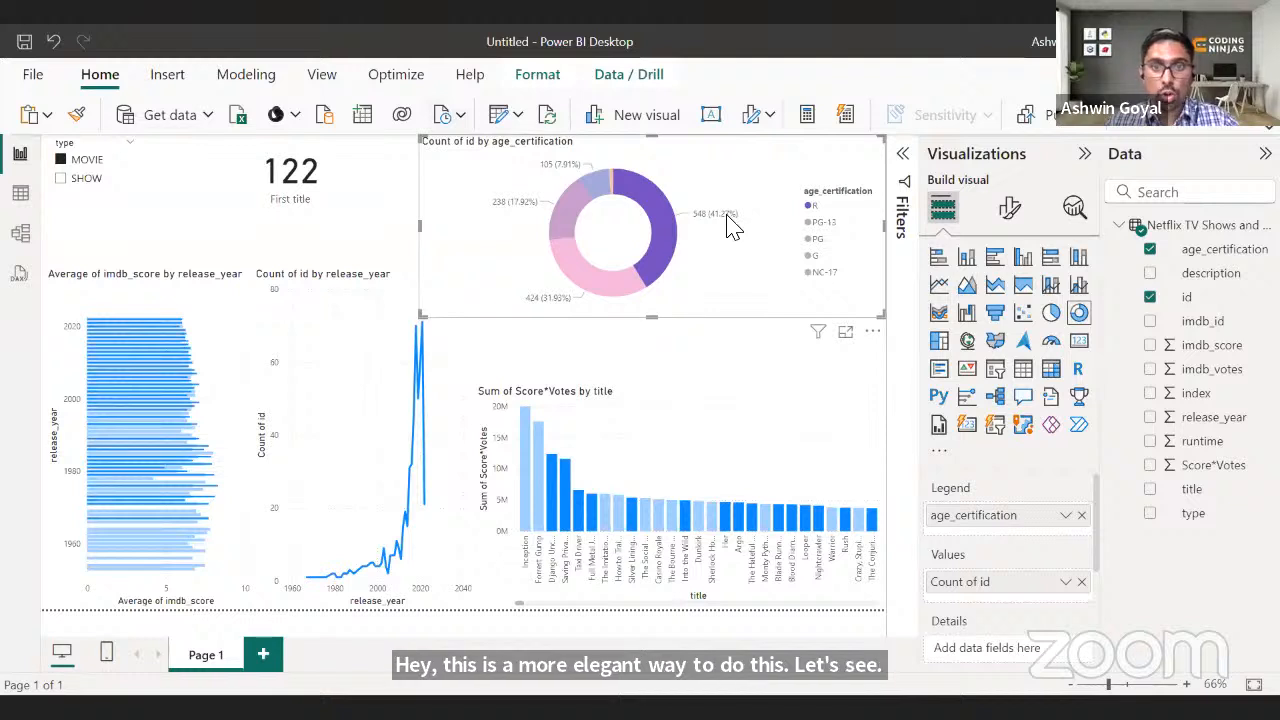
{"action": "left_click_drag", "start_coordinate": [650, 316], "coordinate": [651, 358]}
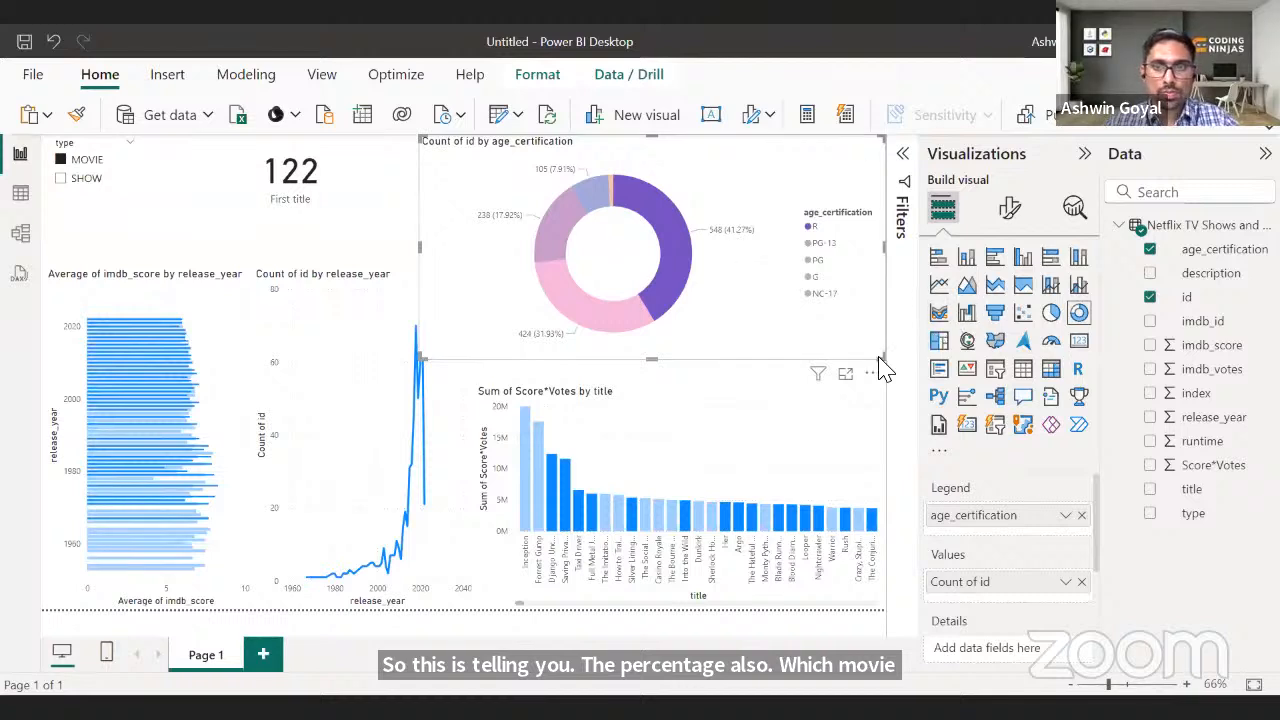
- Shrink the donut chart and place it between the title card and the treemap
{"action": "left_click_drag", "start_coordinate": [876, 357], "coordinate": [371, 314]}
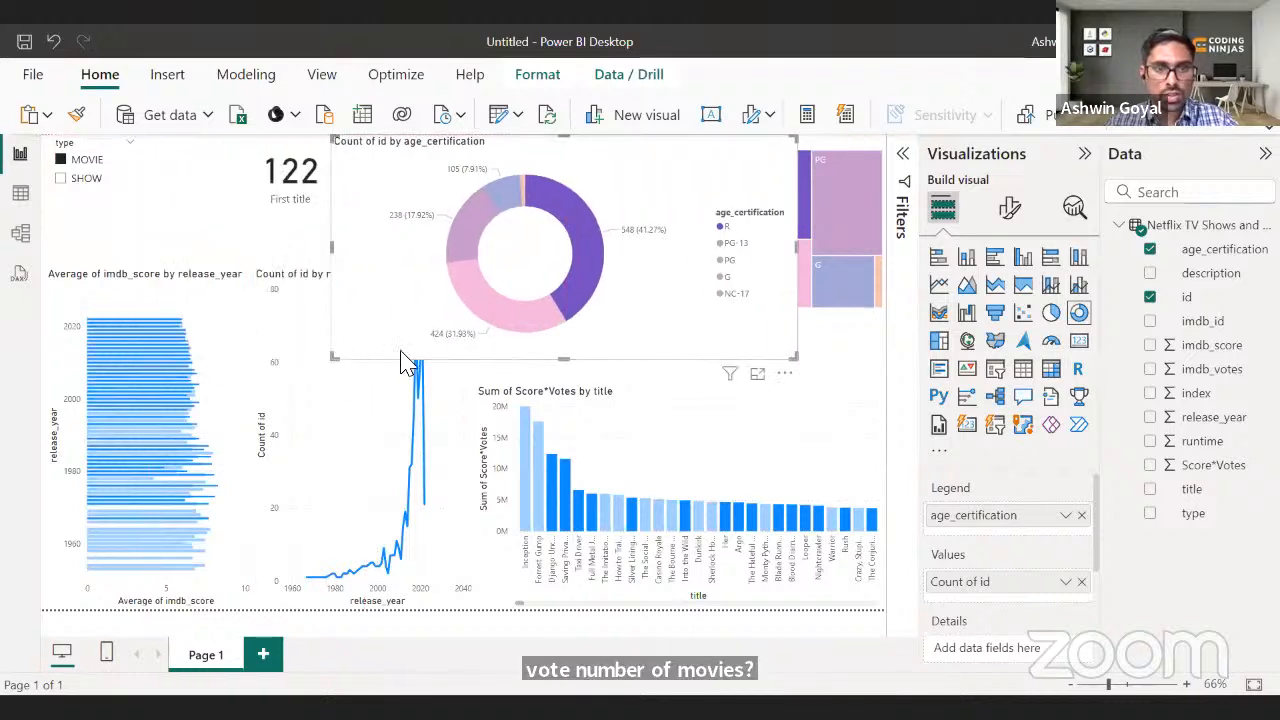
{"action": "left_click_drag", "start_coordinate": [405, 362], "coordinate": [569, 309]}
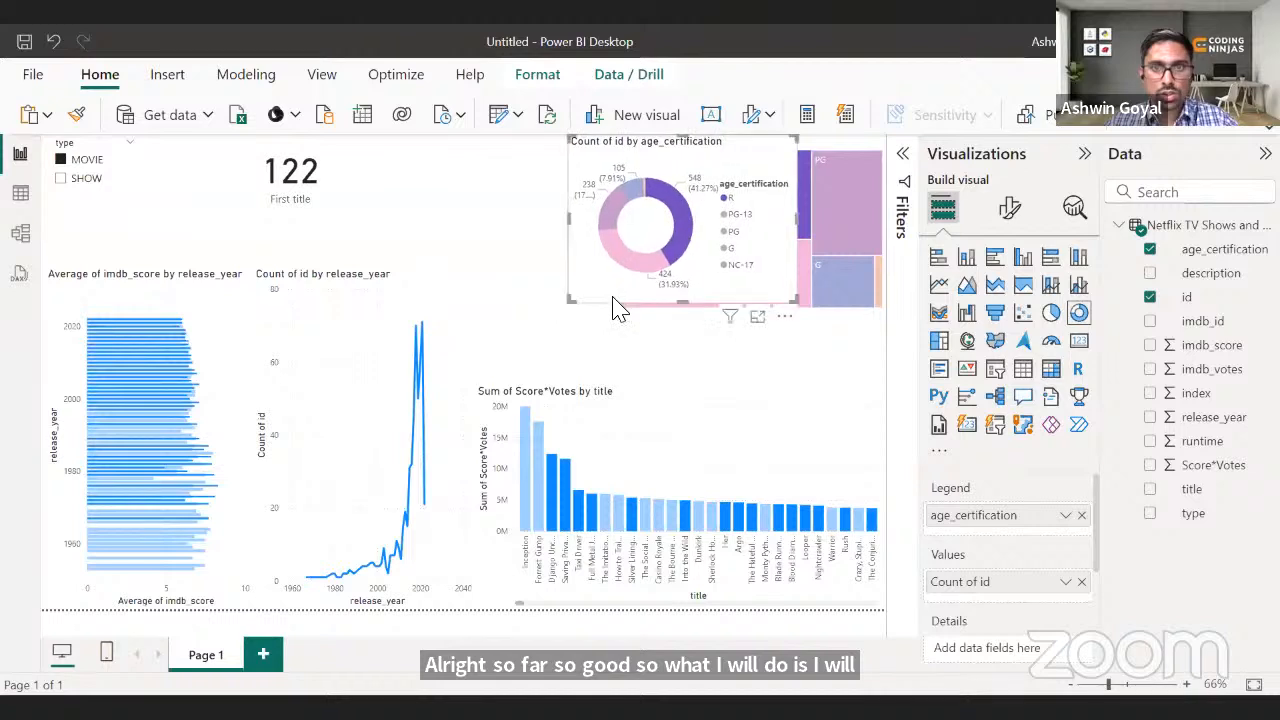
{"action": "left_click_drag", "start_coordinate": [733, 287], "coordinate": [544, 275]}
{"action": "left_click", "coordinate": [392, 308]}
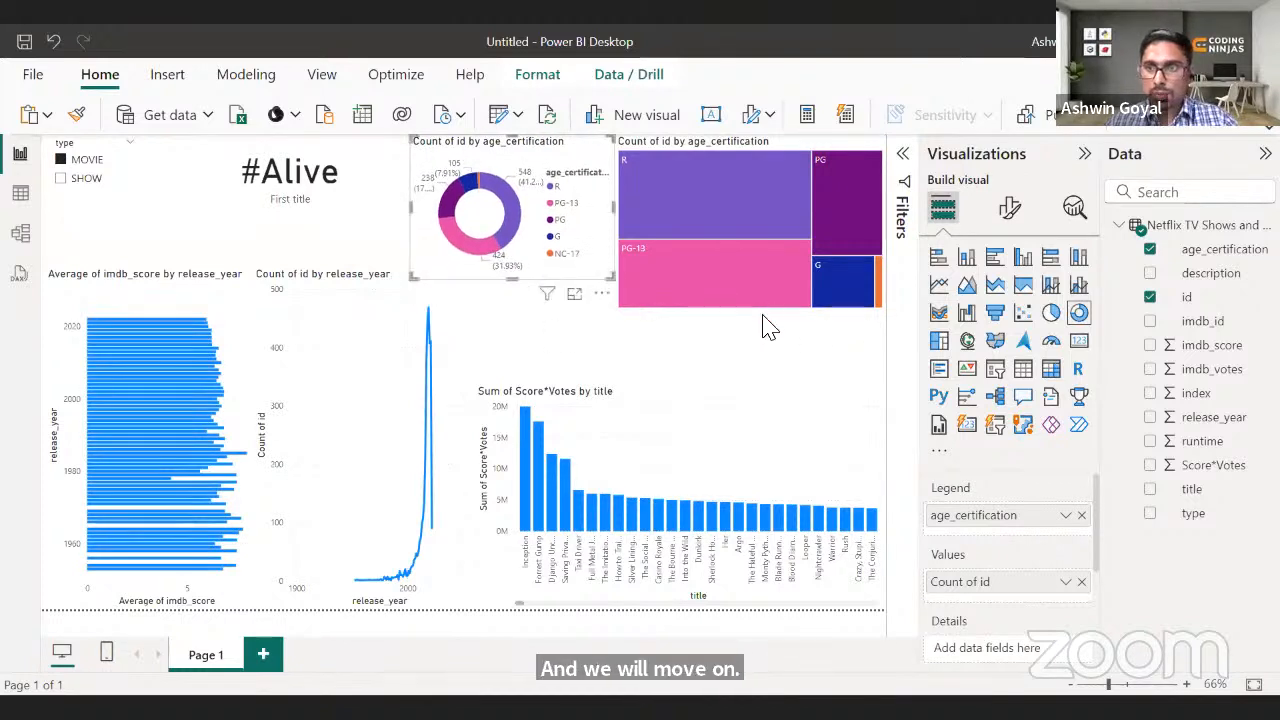
{"action": "left_click", "coordinate": [835, 360]}
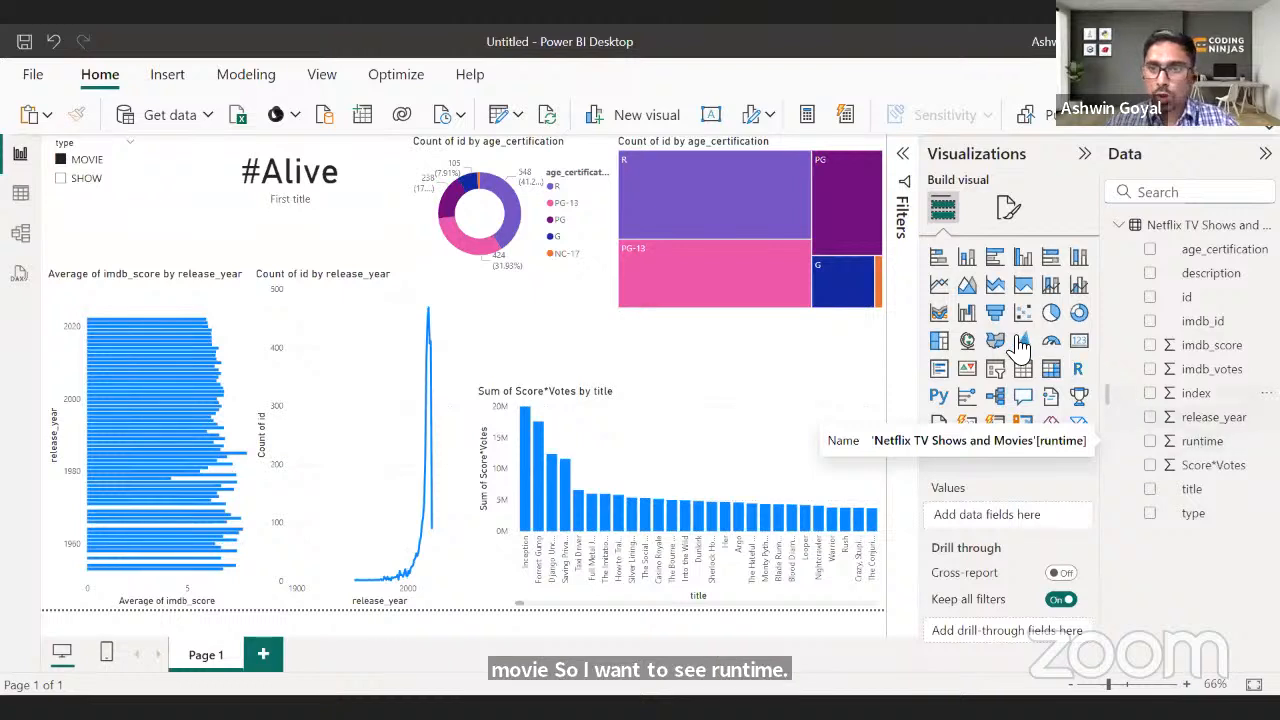
- Shorten the Score*Votes by title column chart from its upper edge to make room for another visual above it
{"action": "left_click", "coordinate": [685, 394]}
{"action": "left_click_drag", "start_coordinate": [678, 390], "coordinate": [683, 445]}
{"action": "left_click", "coordinate": [700, 377]}
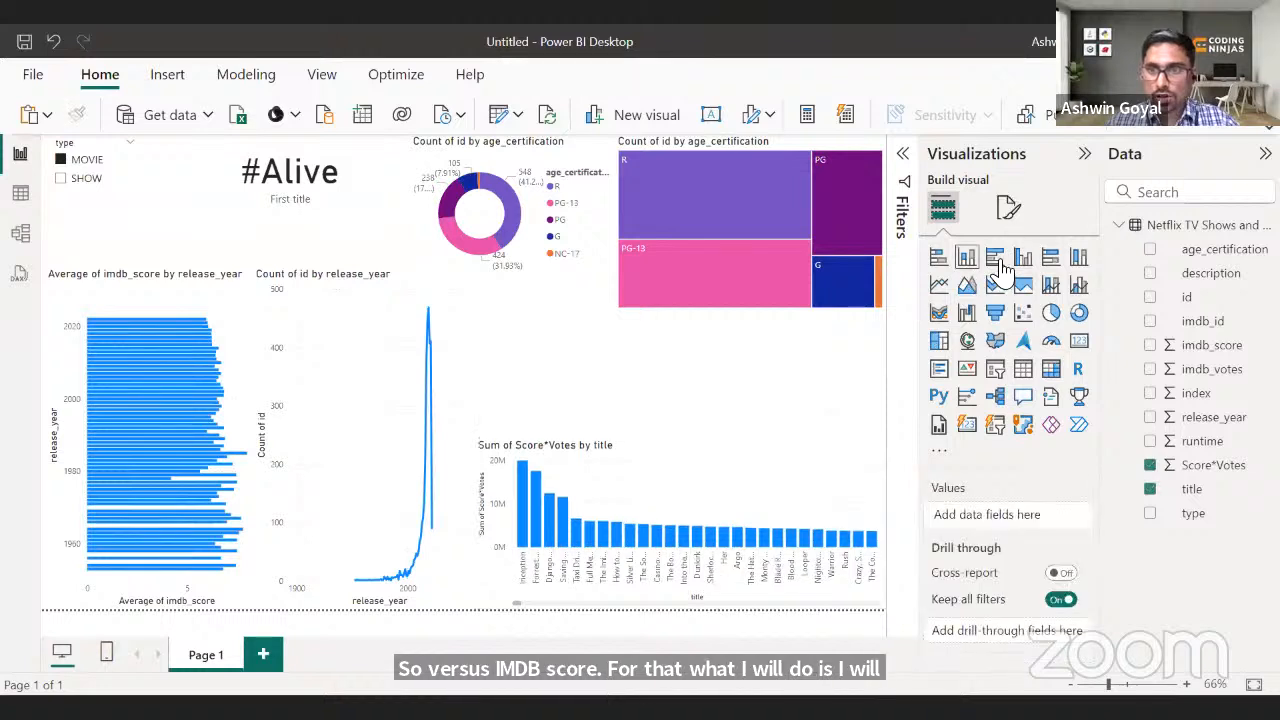
- Add a line chart above the column chart with runtime on the X-axis and imdb_score on the Y-axis
{"action": "left_click", "coordinate": [938, 285]}
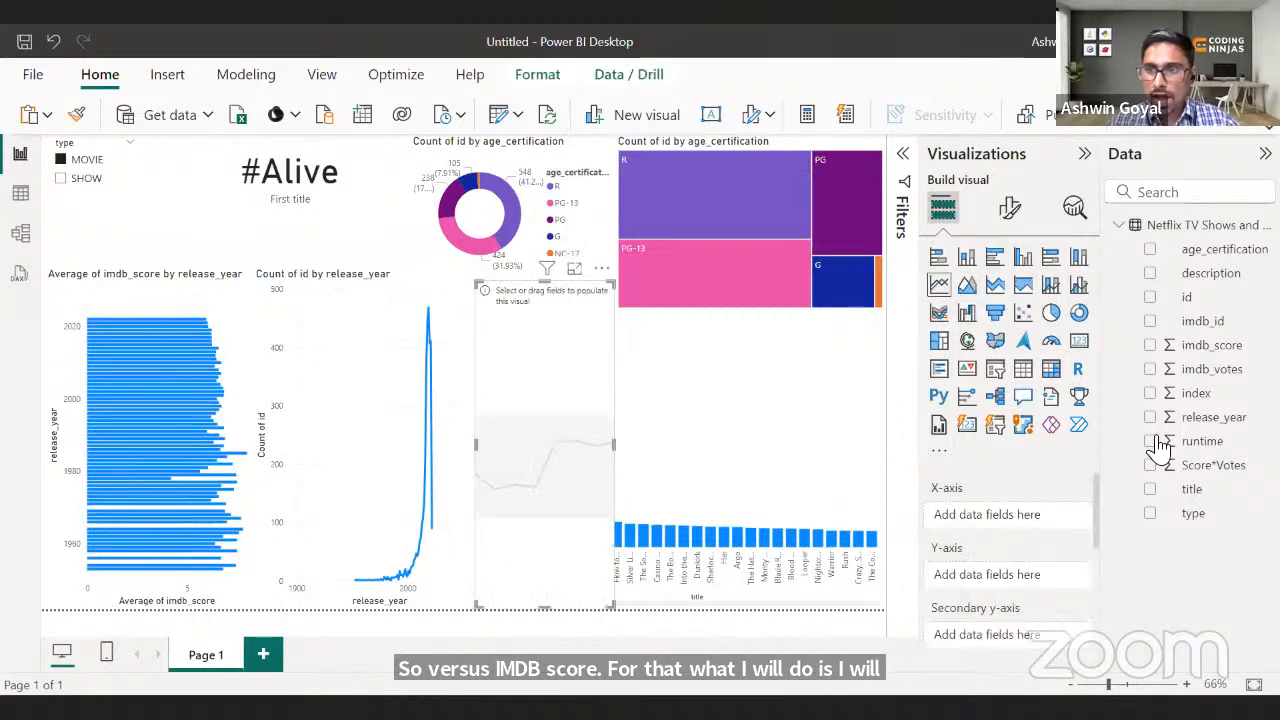
{"action": "left_click_drag", "start_coordinate": [1204, 443], "coordinate": [1016, 578]}
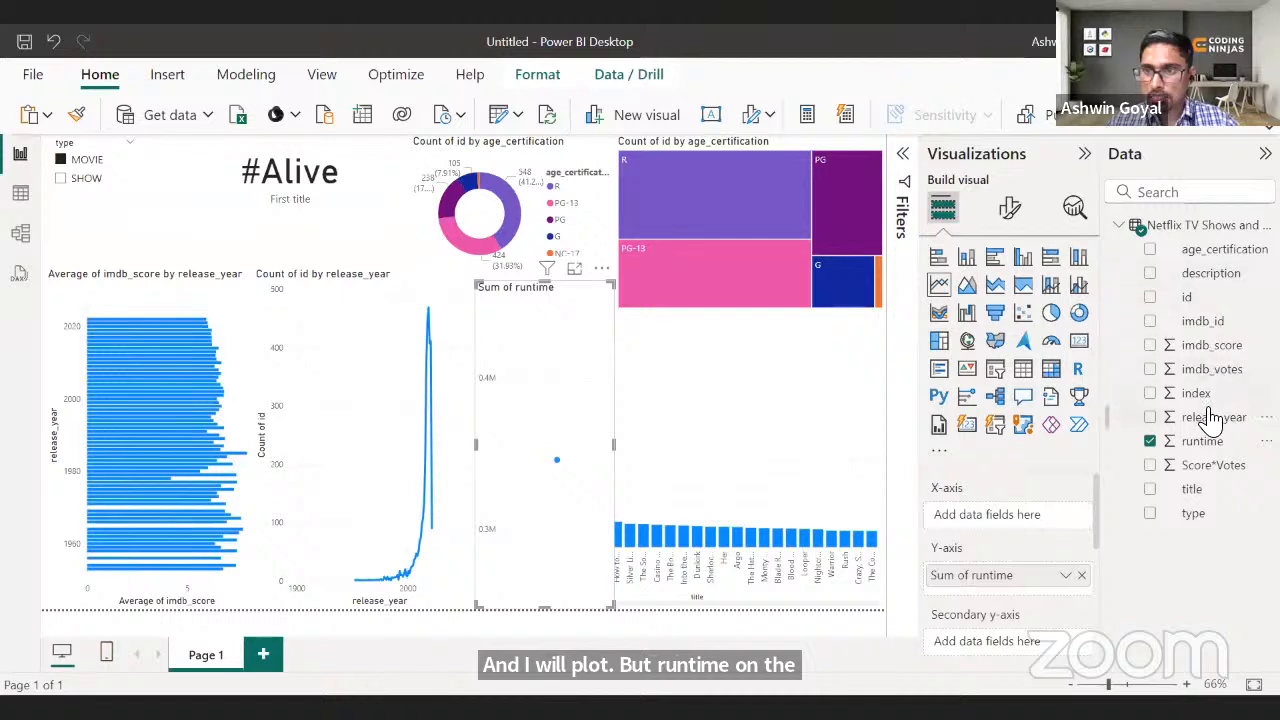
{"action": "left_click_drag", "start_coordinate": [613, 606], "coordinate": [884, 450]}
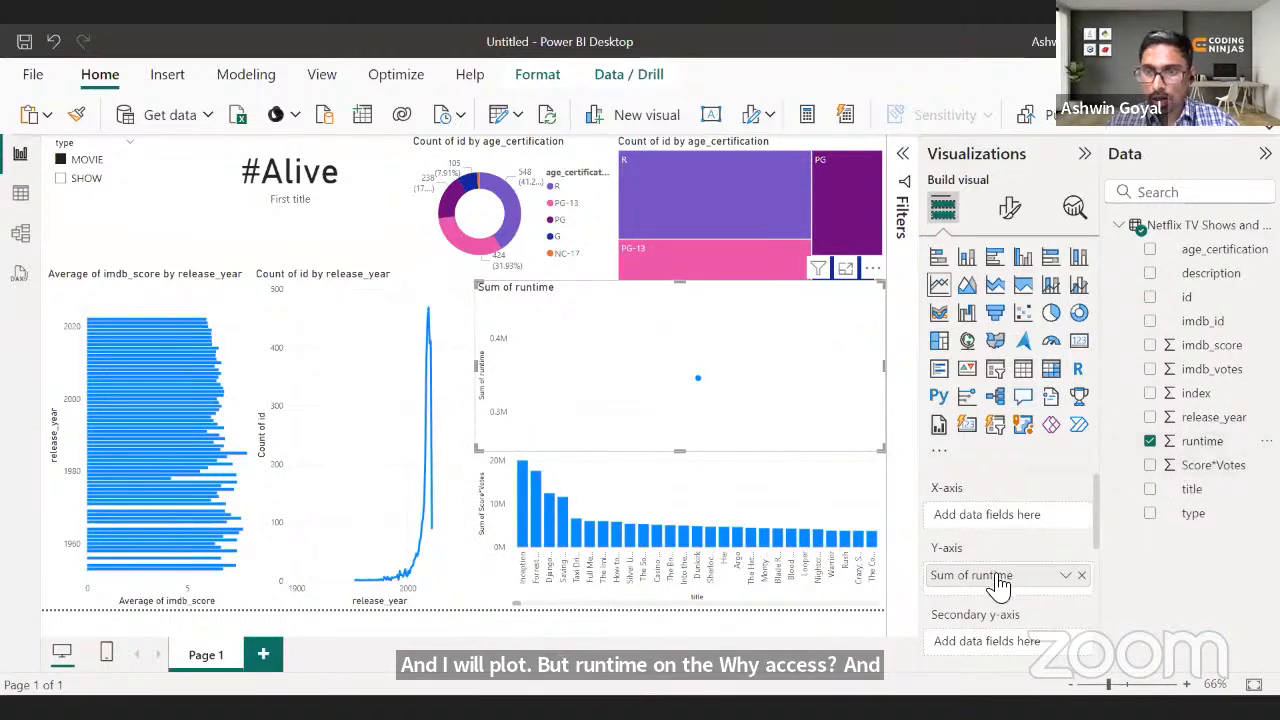
{"action": "left_click_drag", "start_coordinate": [995, 578], "coordinate": [1005, 520]}
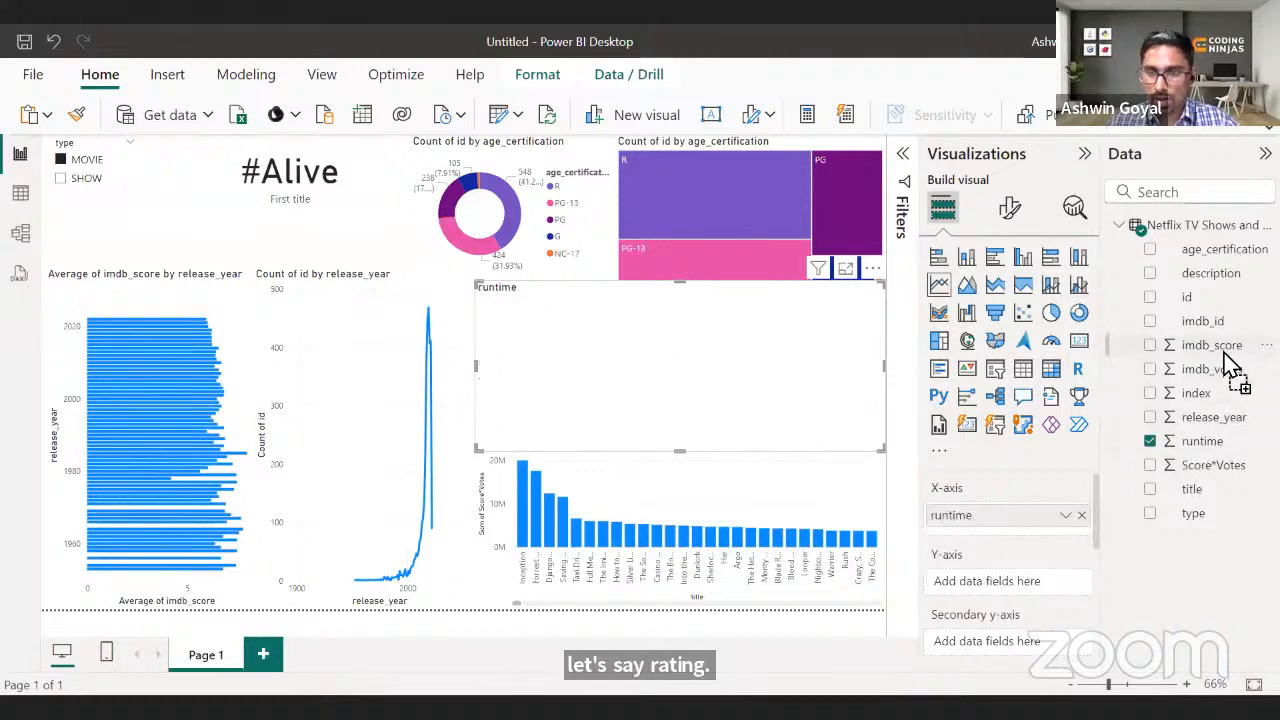
{"action": "left_click_drag", "start_coordinate": [1229, 366], "coordinate": [1063, 598]}
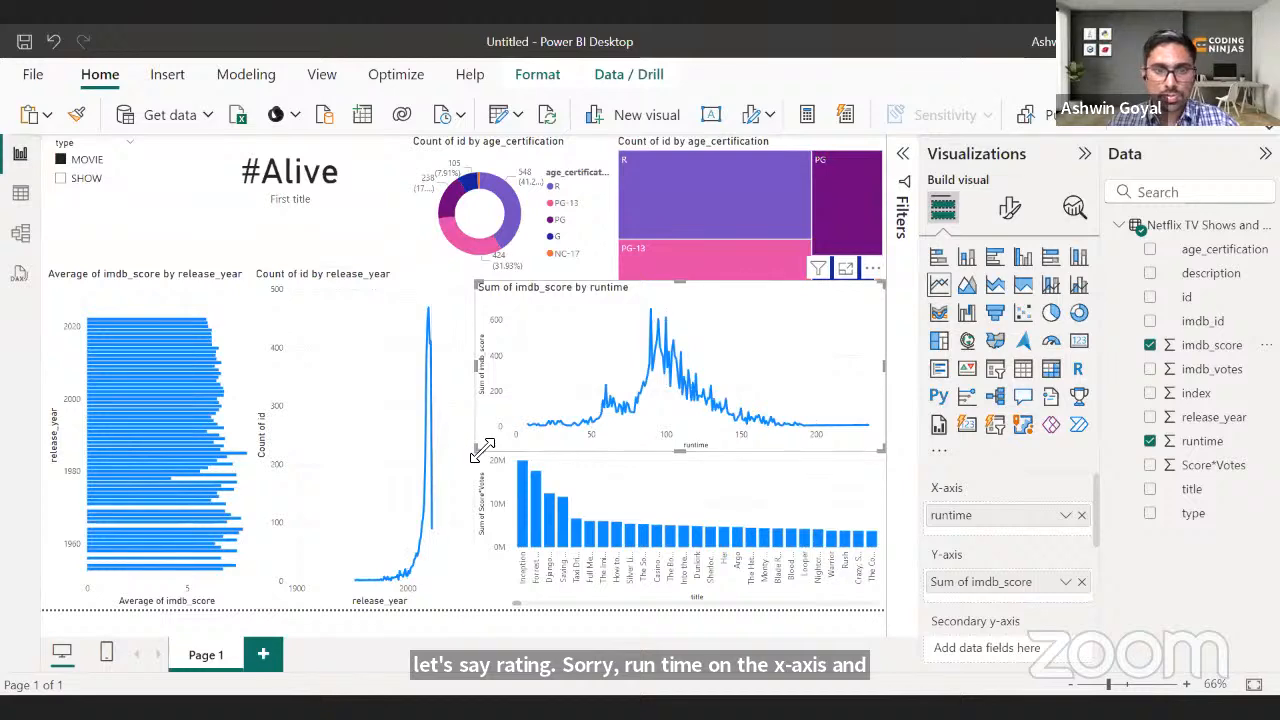
- Enlarge the runtime line chart over the neighbouring charts and summarize its imdb_score as Average
{"action": "left_click_drag", "start_coordinate": [477, 449], "coordinate": [392, 620]}
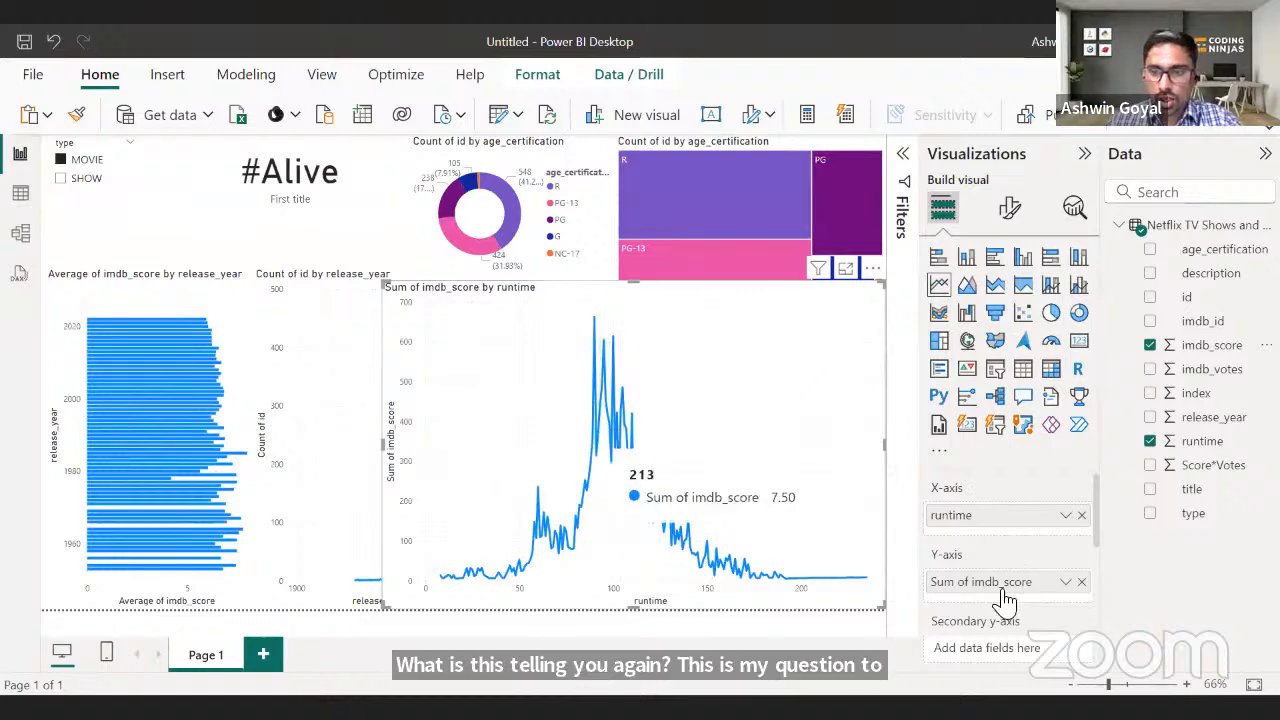
{"action": "left_click", "coordinate": [1065, 581]}
{"action": "left_click", "coordinate": [1140, 363]}
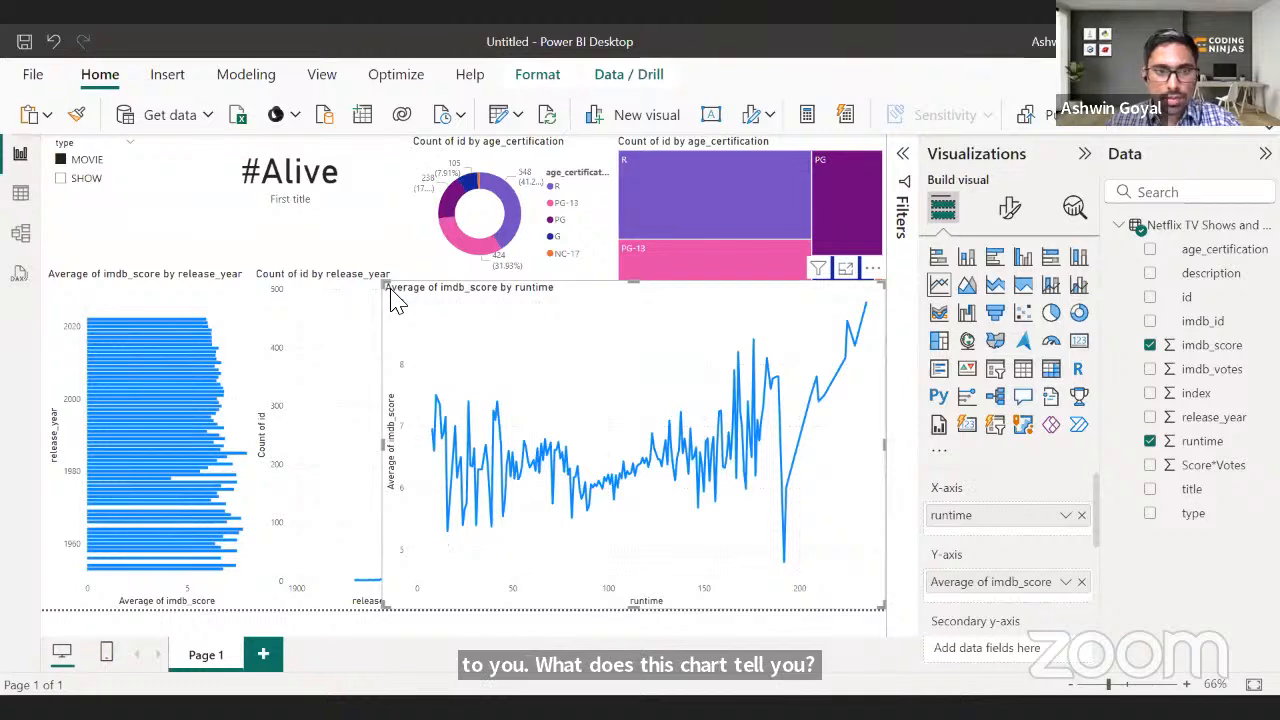
{"action": "left_click_drag", "start_coordinate": [383, 281], "coordinate": [322, 270]}
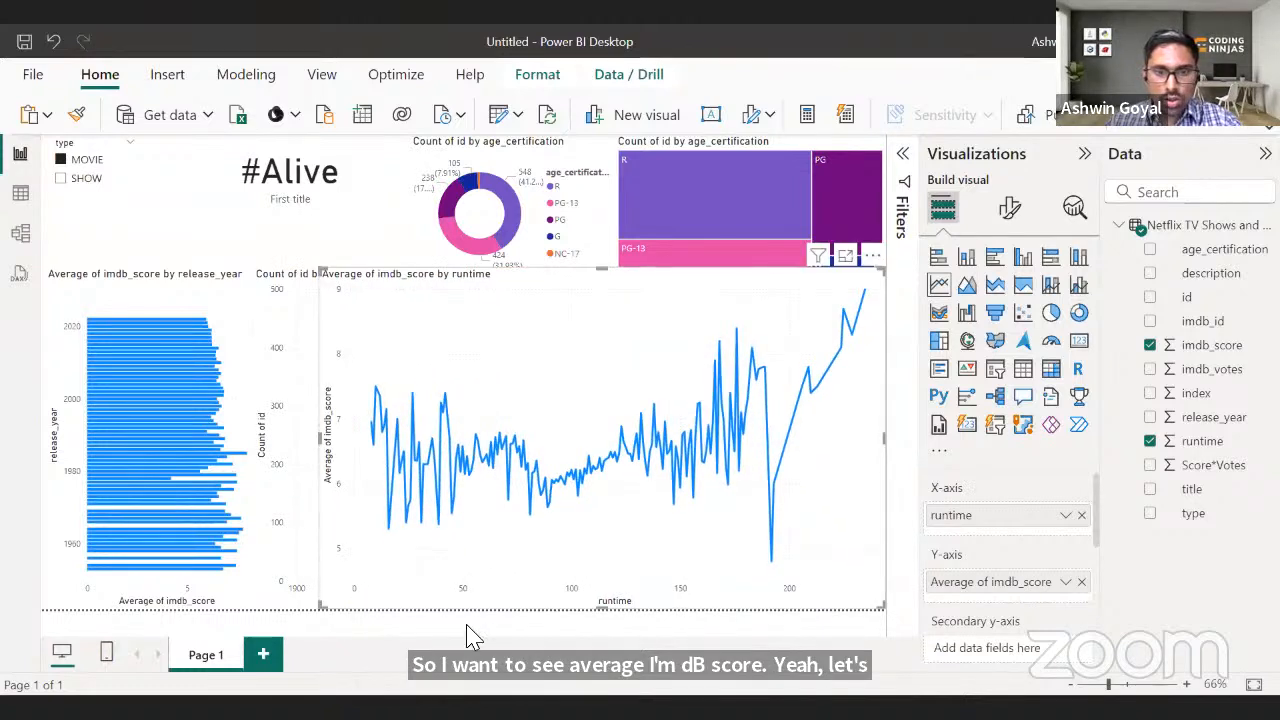
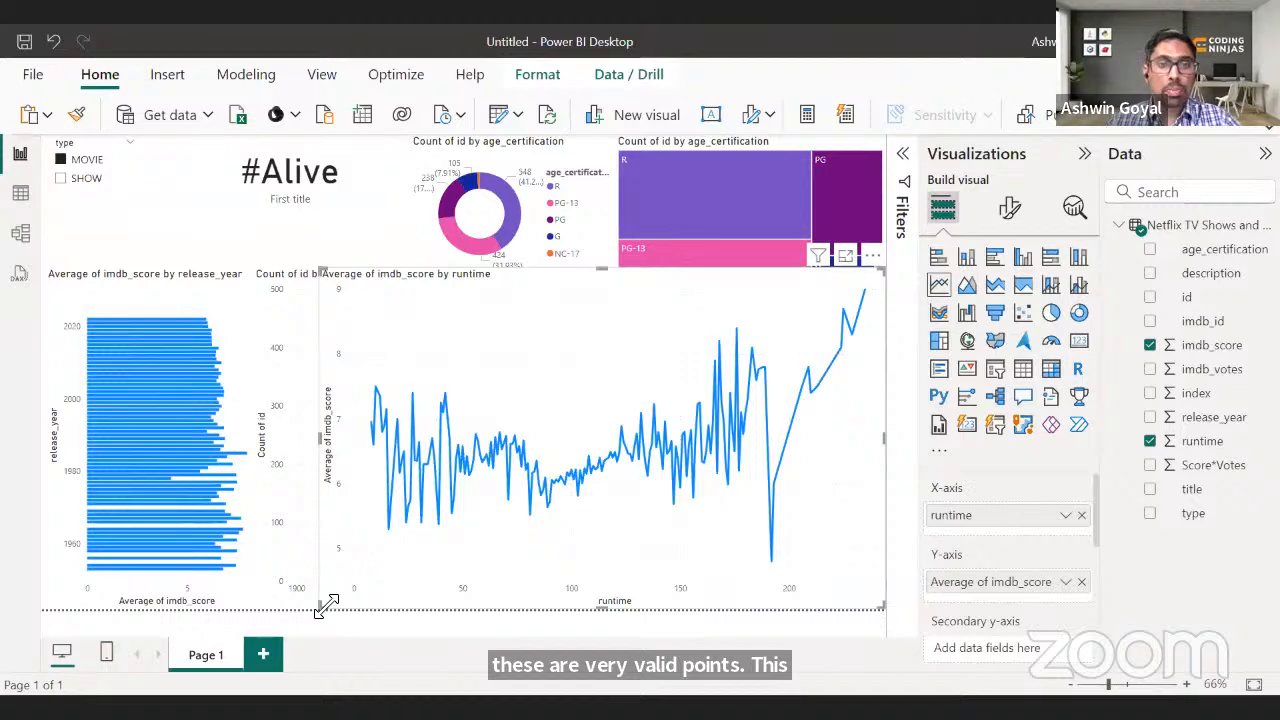
- Shrink the runtime line chart to fit above the column chart, and shorten the treemap so the two do not overlap
{"action": "left_click_drag", "start_coordinate": [326, 606], "coordinate": [477, 425]}
{"action": "left_click_drag", "start_coordinate": [680, 268], "coordinate": [680, 312]}
{"action": "left_click", "coordinate": [722, 275]}
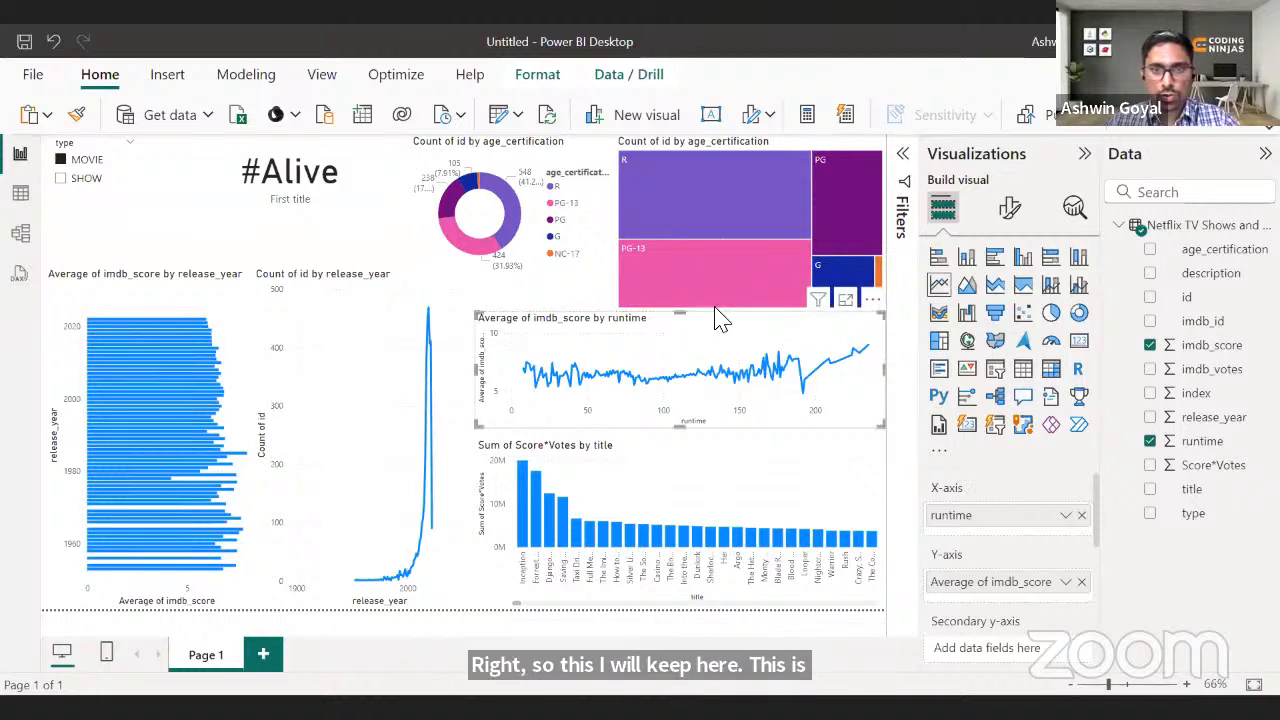
{"action": "left_click", "coordinate": [700, 328]}
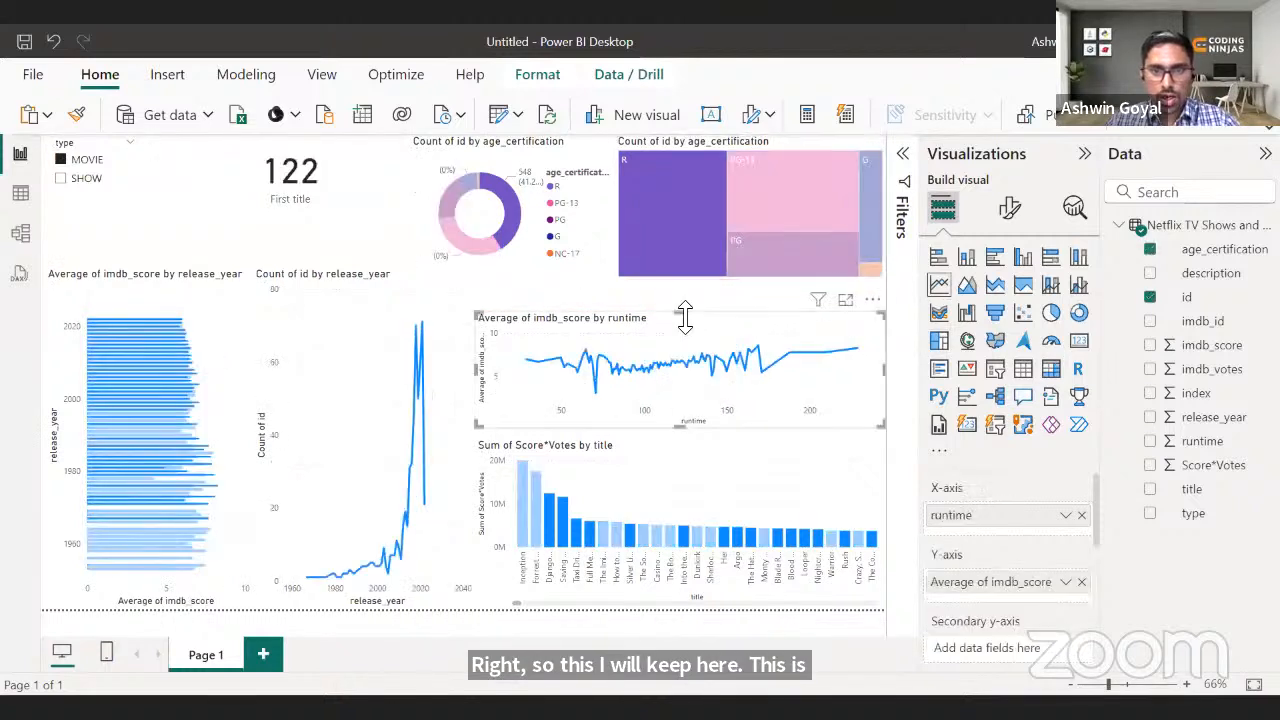
{"action": "left_click_drag", "start_coordinate": [680, 313], "coordinate": [686, 286]}
{"action": "left_click", "coordinate": [703, 233]}
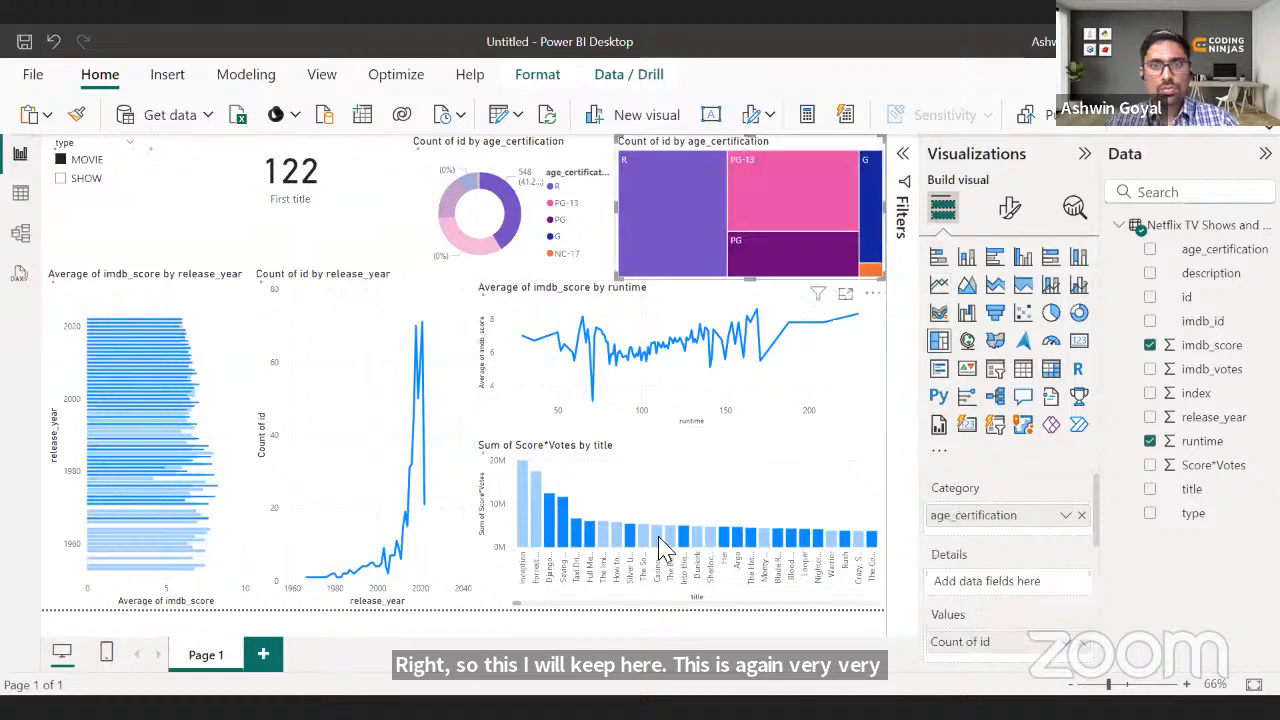
- Shrink the title card and place a wide, short card with the description field beneath it, above the bar chart
{"action": "left_click", "coordinate": [335, 220]}
{"action": "left_click_drag", "start_coordinate": [430, 212], "coordinate": [407, 183]}
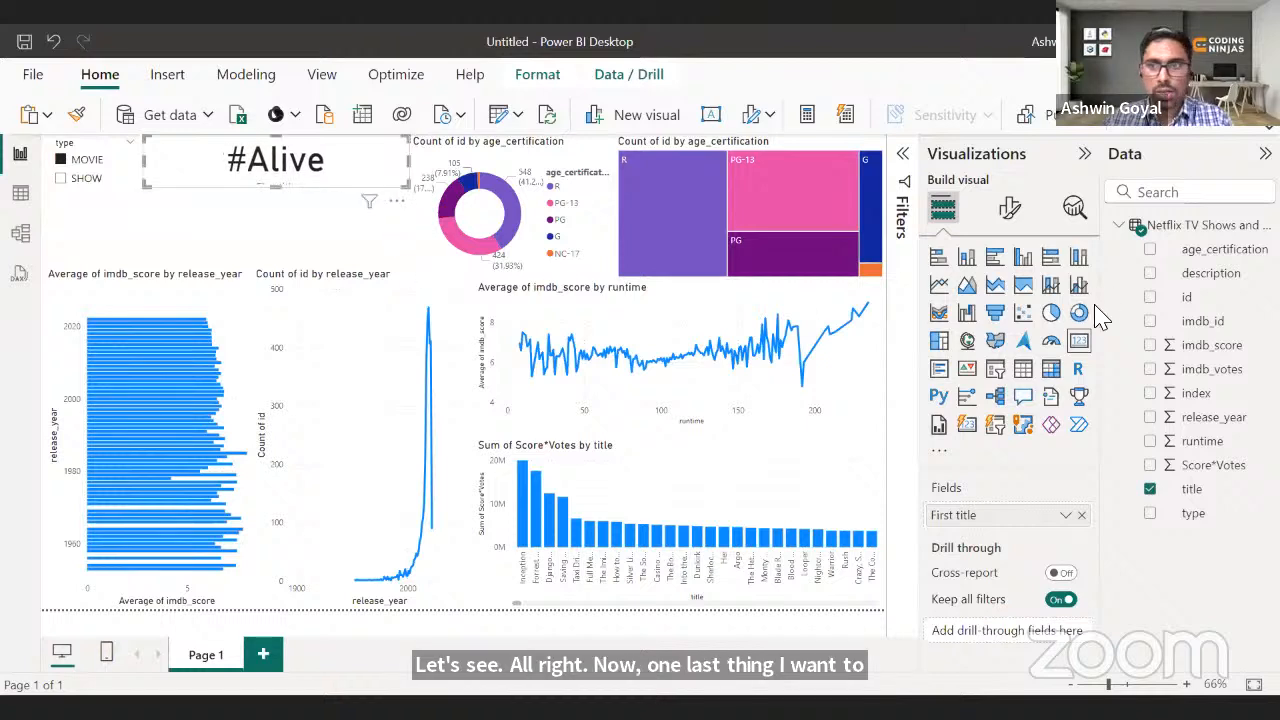
{"action": "left_click", "coordinate": [1225, 250]}
{"action": "left_click", "coordinate": [1210, 276]}
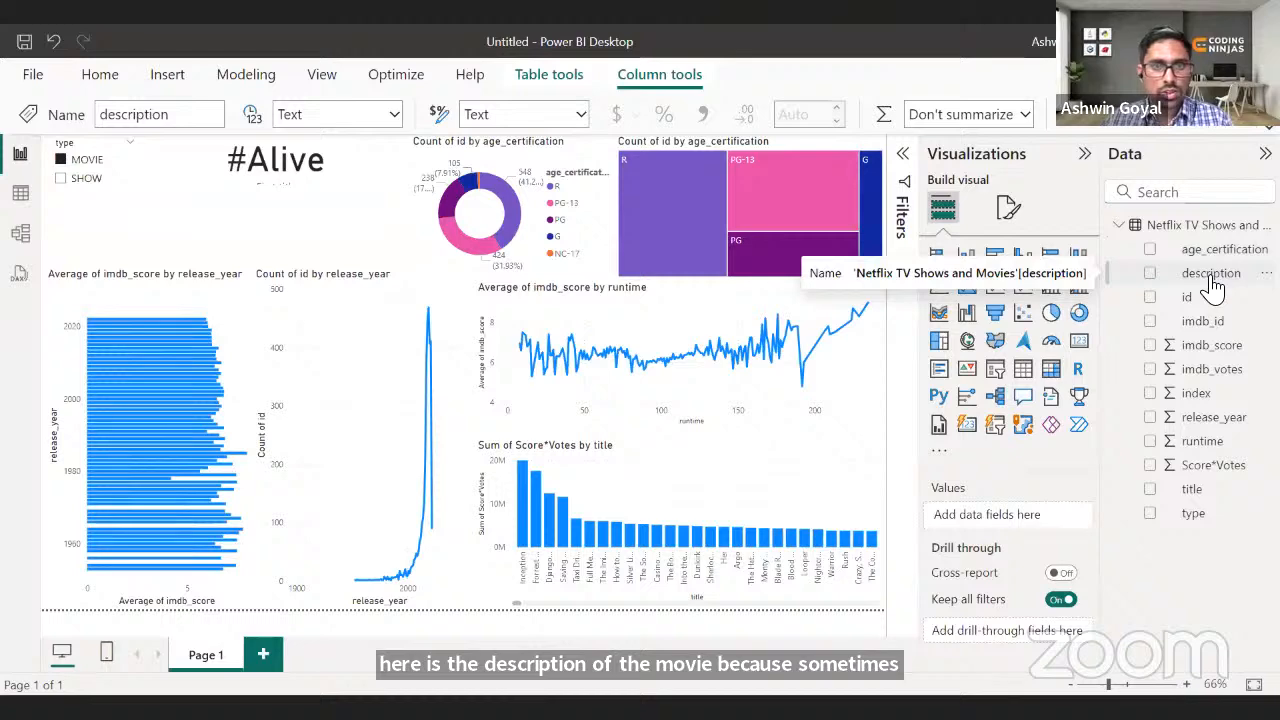
{"action": "left_click_drag", "start_coordinate": [1210, 277], "coordinate": [1077, 342]}
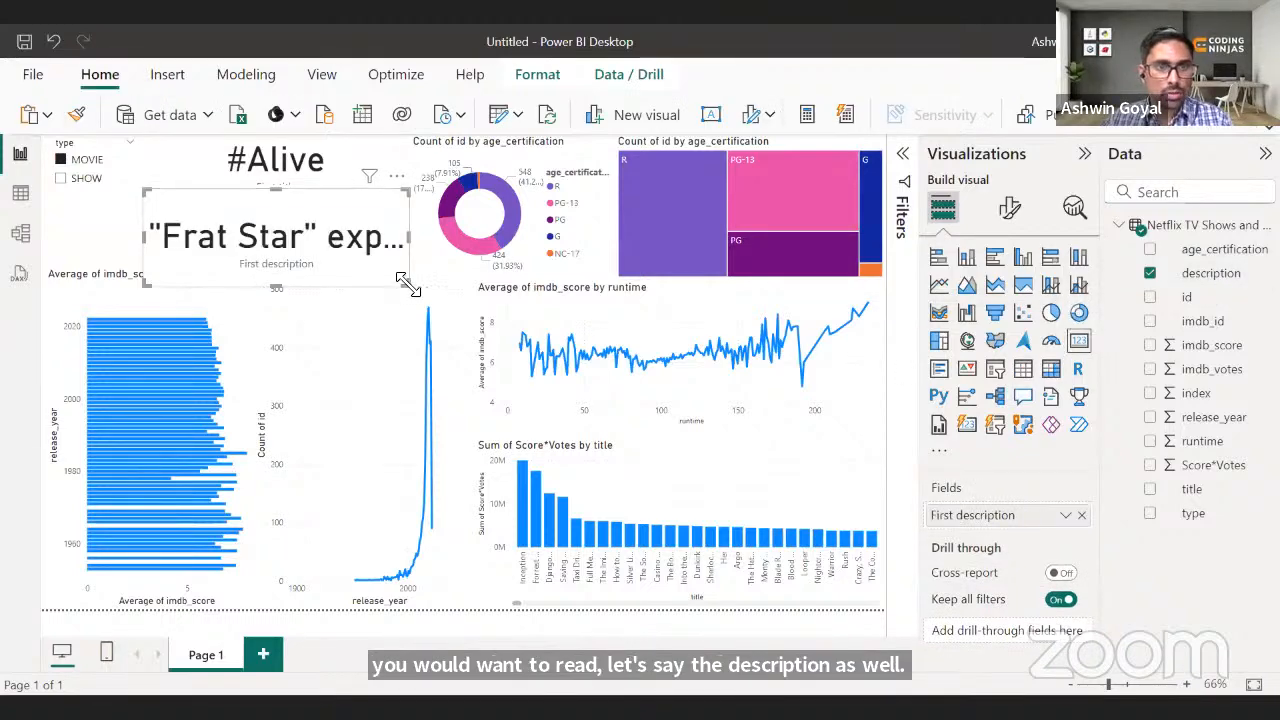
{"action": "left_click_drag", "start_coordinate": [408, 285], "coordinate": [494, 266]}
{"action": "left_click_drag", "start_coordinate": [370, 243], "coordinate": [214, 213]}
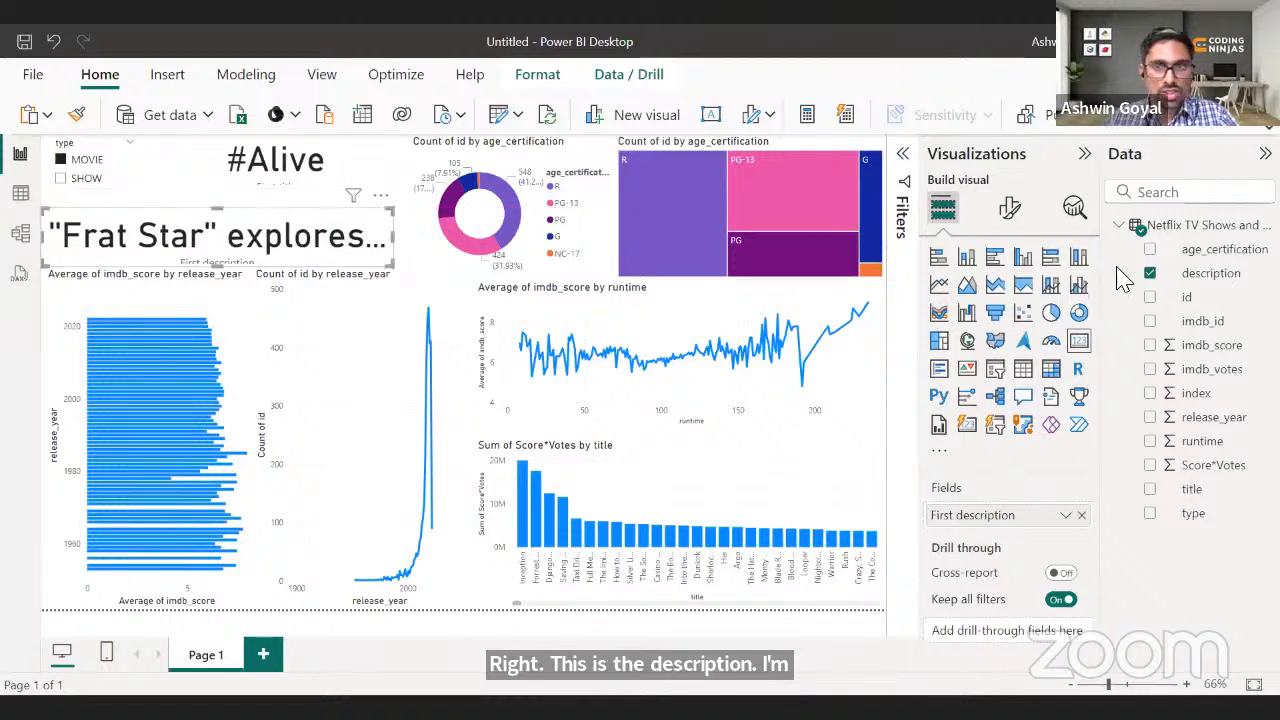
- Set the description card's callout value font size to 10
{"action": "left_click", "coordinate": [1010, 208]}
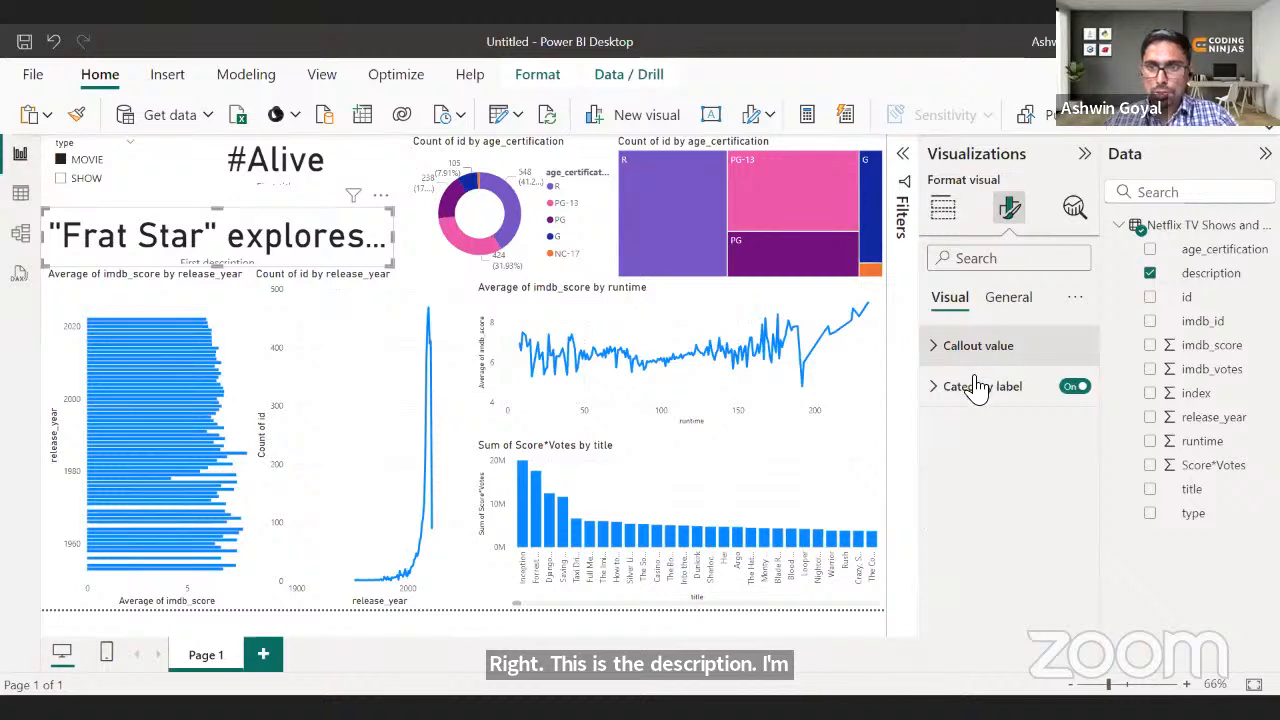
{"action": "left_click", "coordinate": [978, 388]}
{"action": "left_click", "coordinate": [975, 387]}
{"action": "left_click", "coordinate": [976, 345]}
{"action": "scroll", "coordinate": [985, 500], "scroll_direction": "down", "scroll_amount": 2}
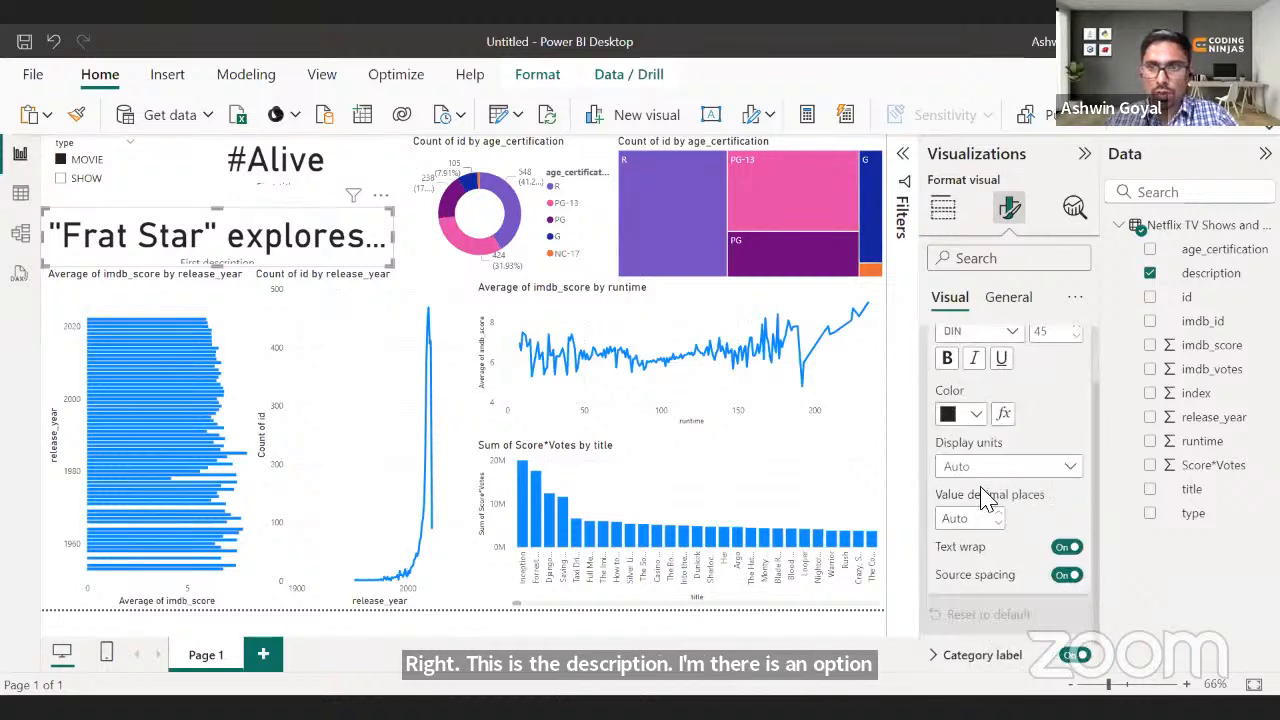
{"action": "scroll", "coordinate": [1072, 418], "scroll_direction": "up", "scroll_amount": 1}
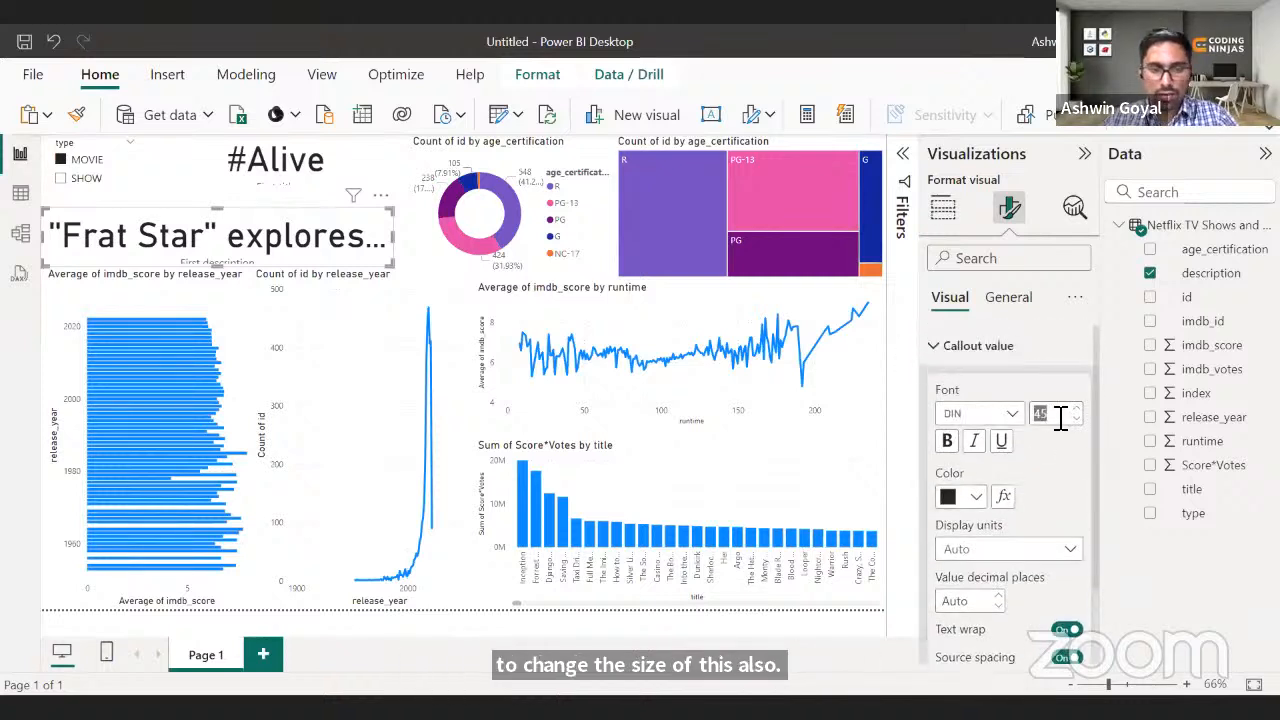
{"action": "type", "text": "0"}
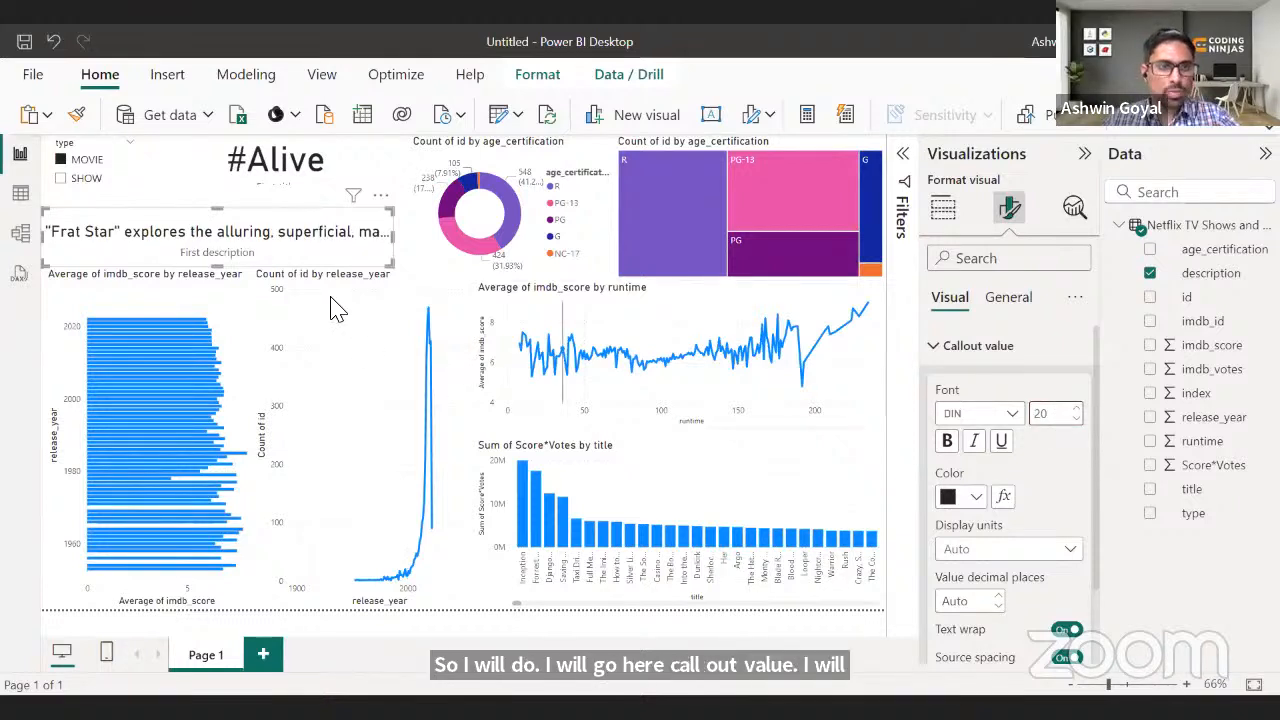
{"action": "type", "text": "1"}
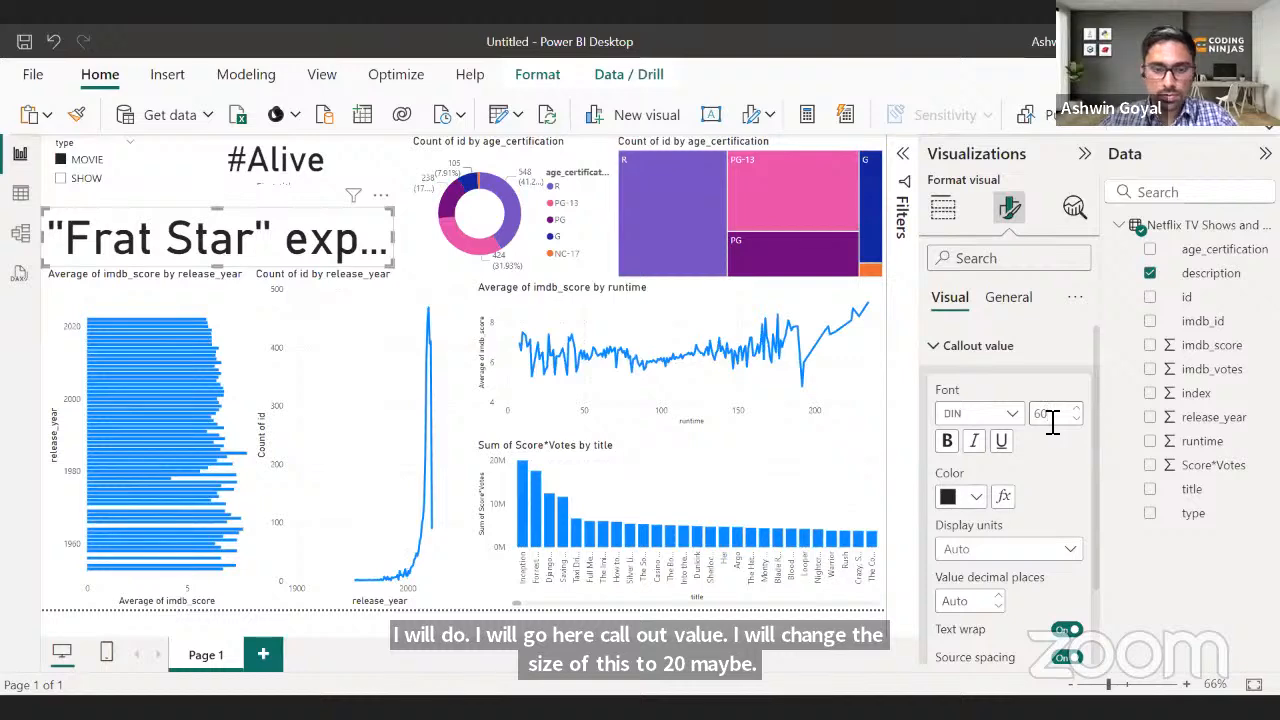
{"action": "key", "text": "BackSpace"}
{"action": "key", "text": "BackSpace"}
{"action": "type", "text": "10"}
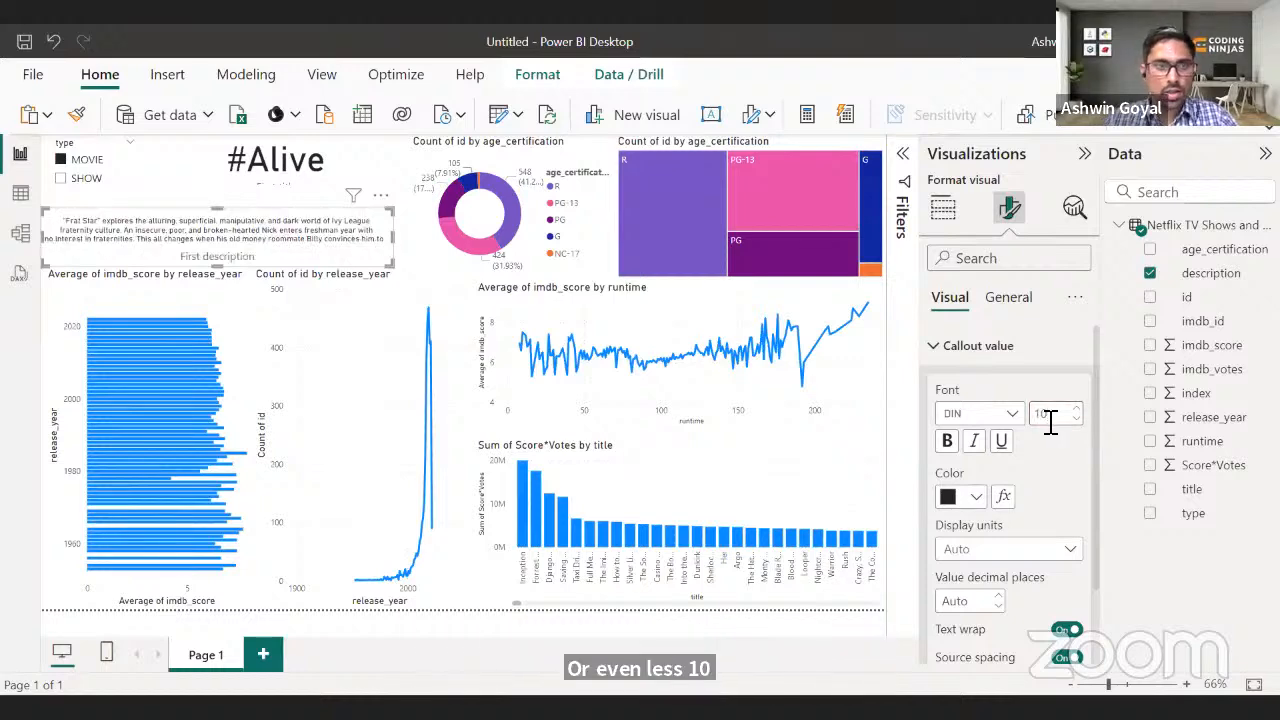
- Lower the upper edge of the Count of id by release_year line chart to line up with the runtime line chart
{"action": "left_click", "coordinate": [428, 268]}
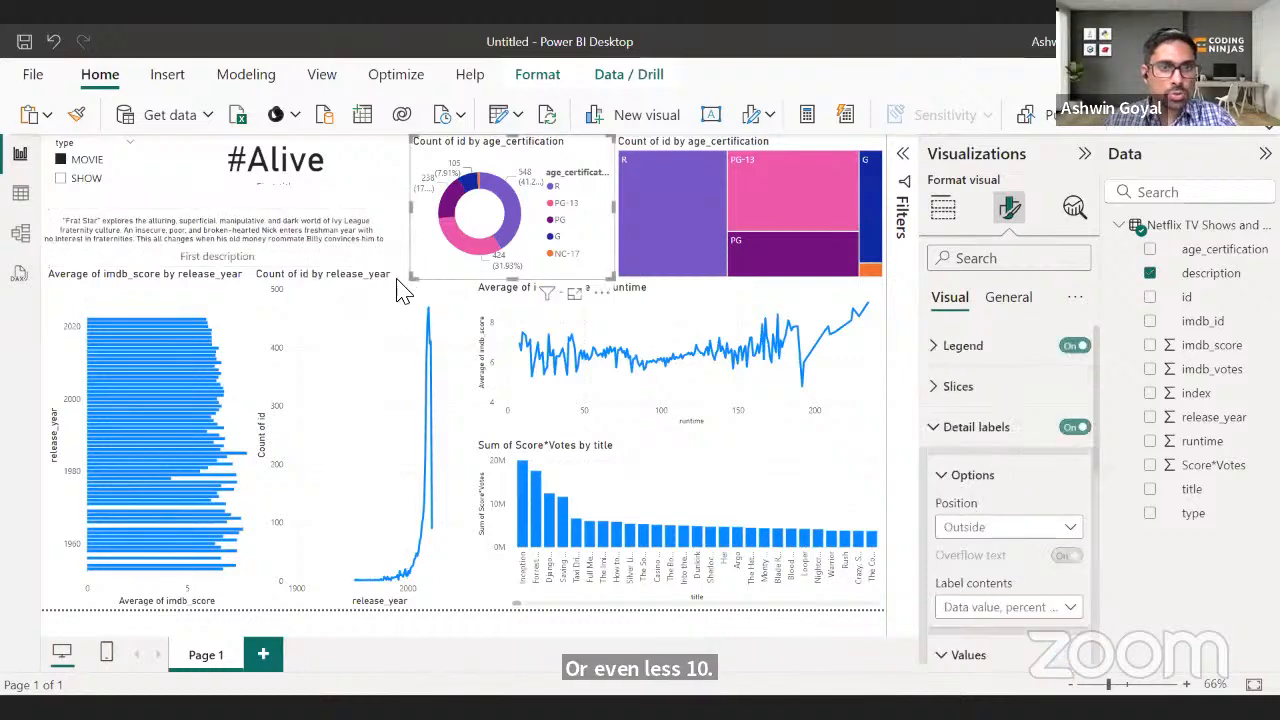
{"action": "left_click", "coordinate": [452, 290]}
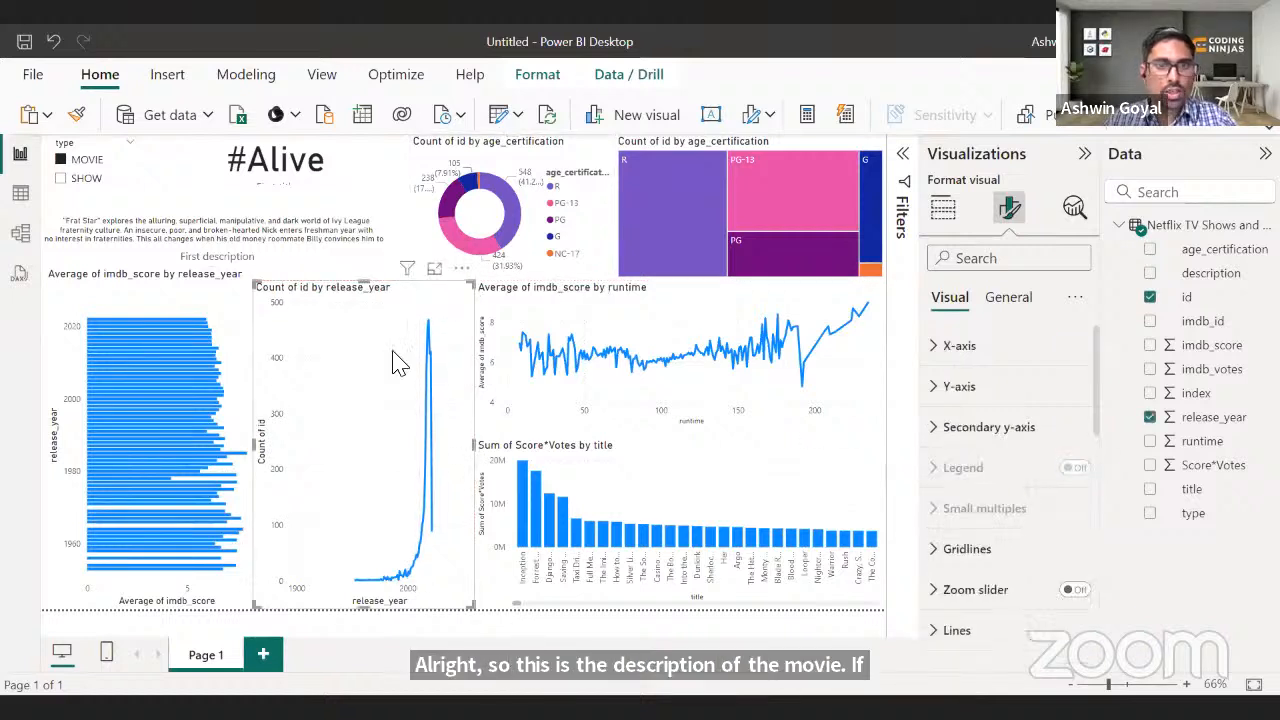
{"action": "left_click", "coordinate": [511, 272]}
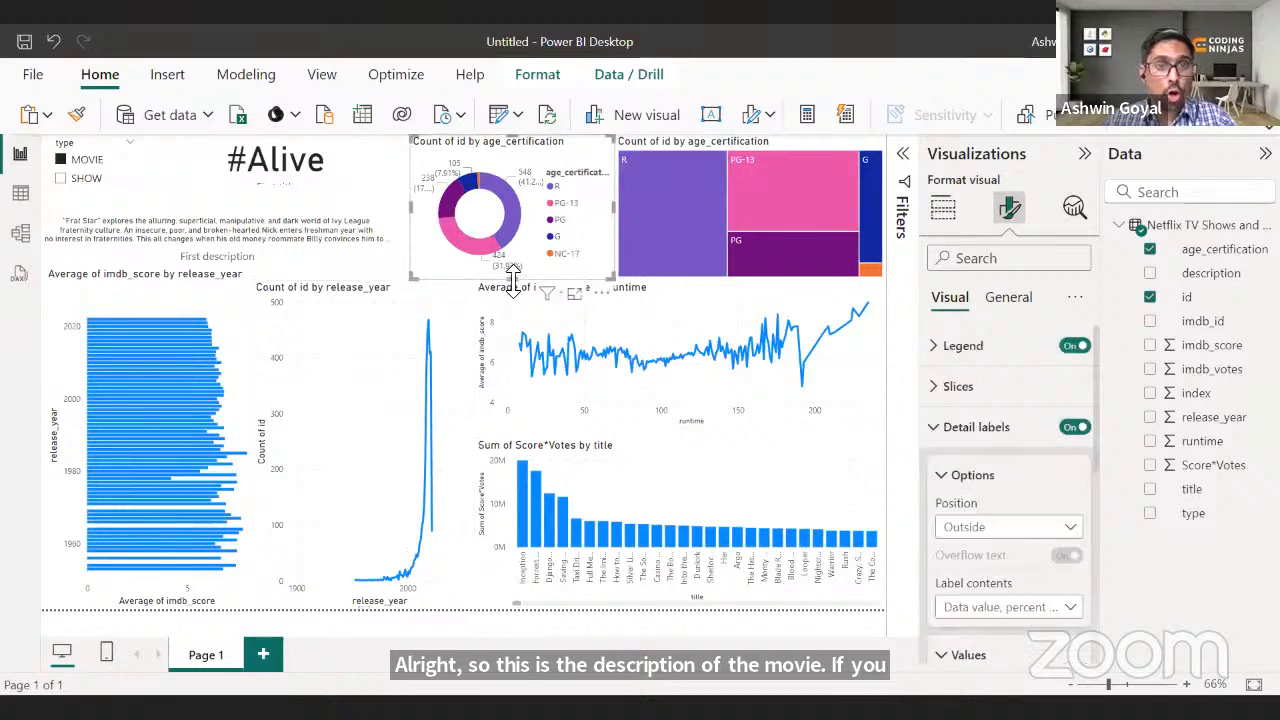
{"action": "left_click", "coordinate": [452, 603]}
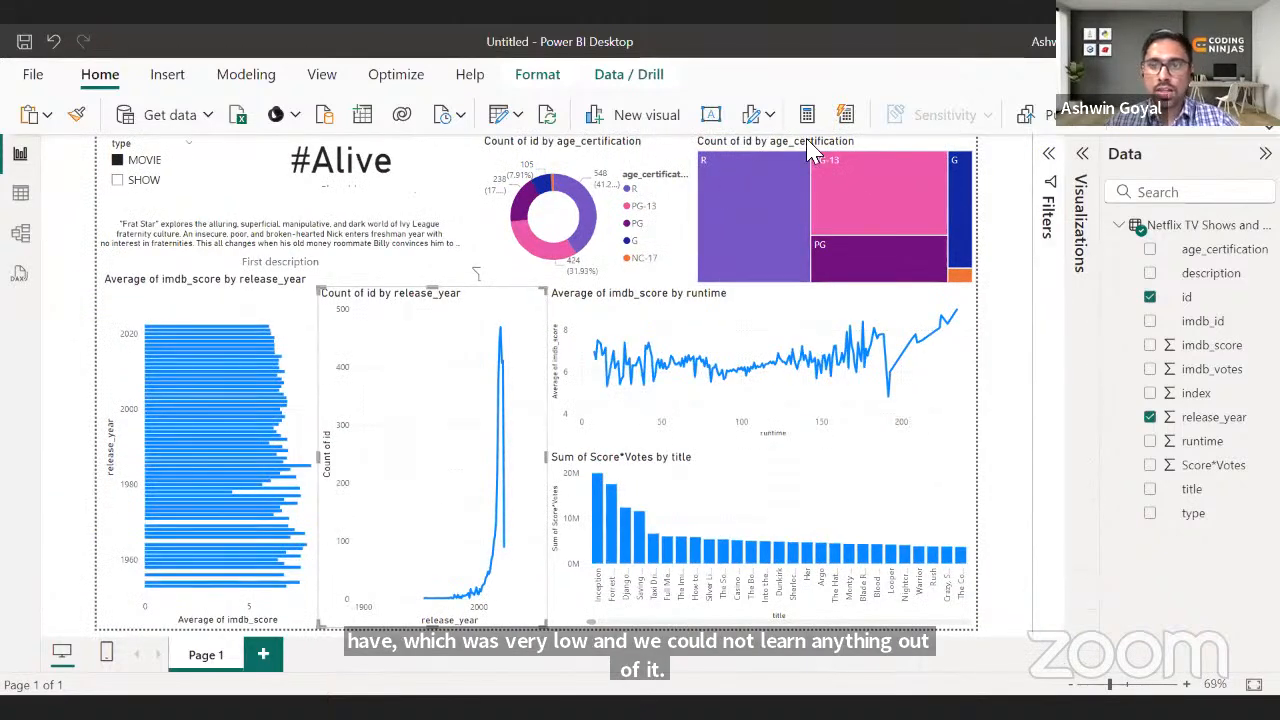
- Turn on data labels for the age_certification treemap
{"action": "left_click", "coordinate": [811, 145]}
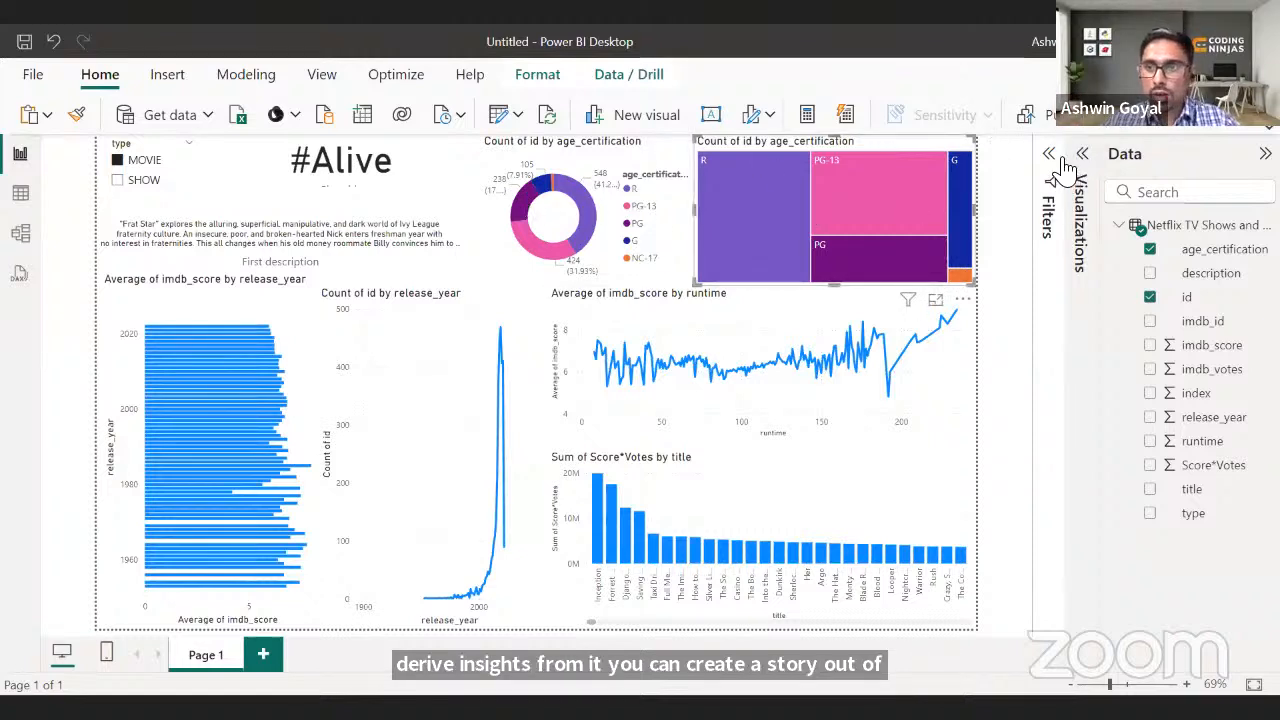
{"action": "left_click", "coordinate": [1085, 155]}
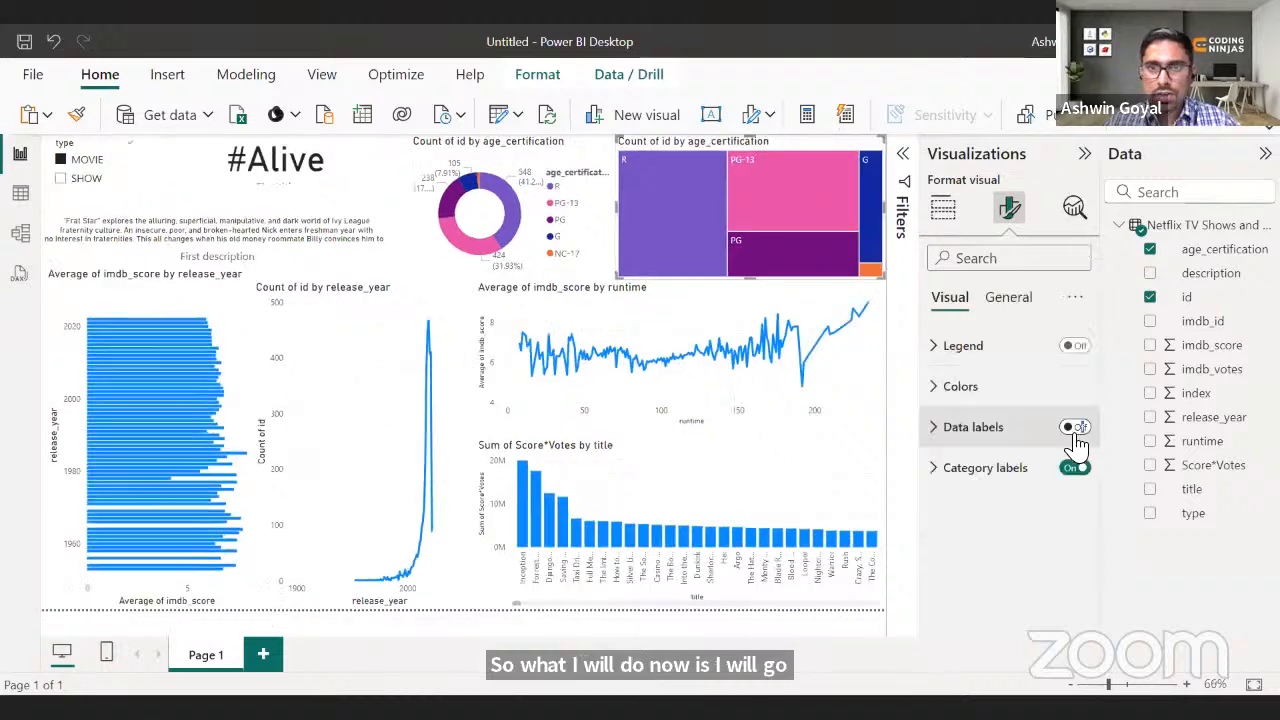
{"action": "left_click", "coordinate": [1075, 429]}
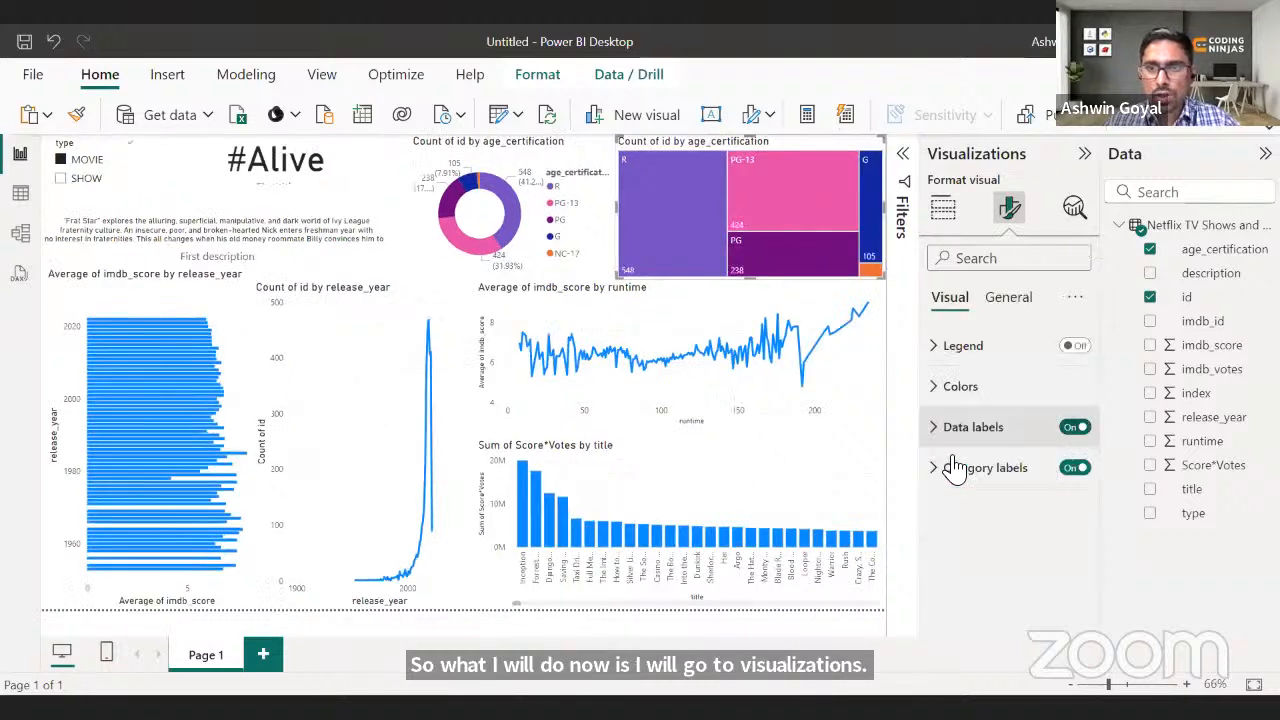
{"action": "left_click", "coordinate": [958, 387]}
{"action": "left_click", "coordinate": [958, 387]}
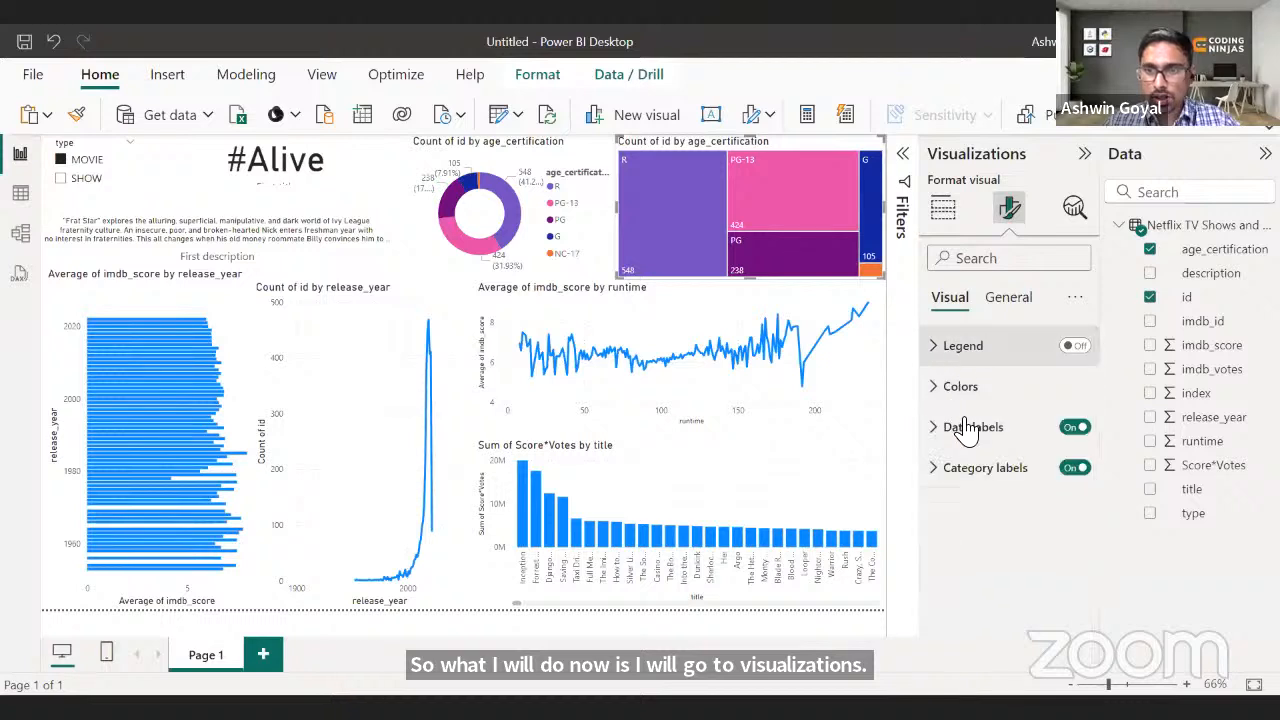
- Turn on the visual border and shadow for the age_certification treemap
{"action": "left_click", "coordinate": [1003, 297]}
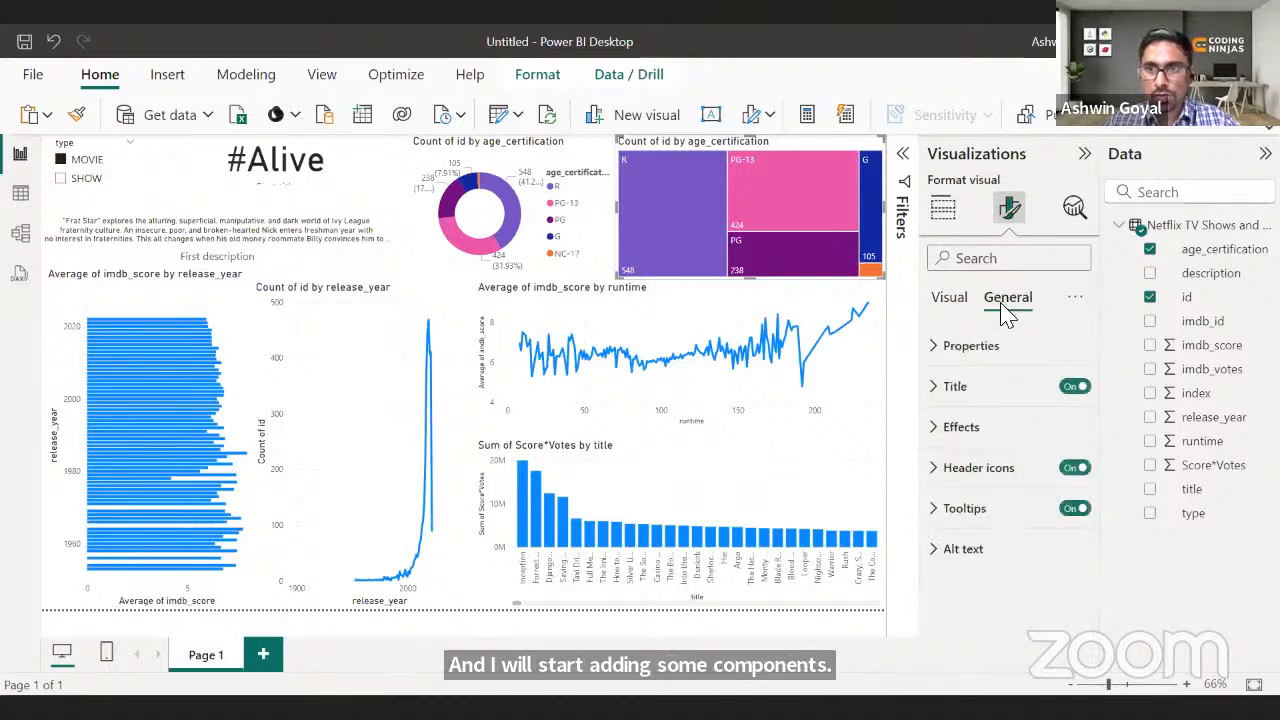
{"action": "left_click", "coordinate": [958, 424]}
{"action": "scroll", "coordinate": [985, 510], "scroll_direction": "down", "scroll_amount": 1}
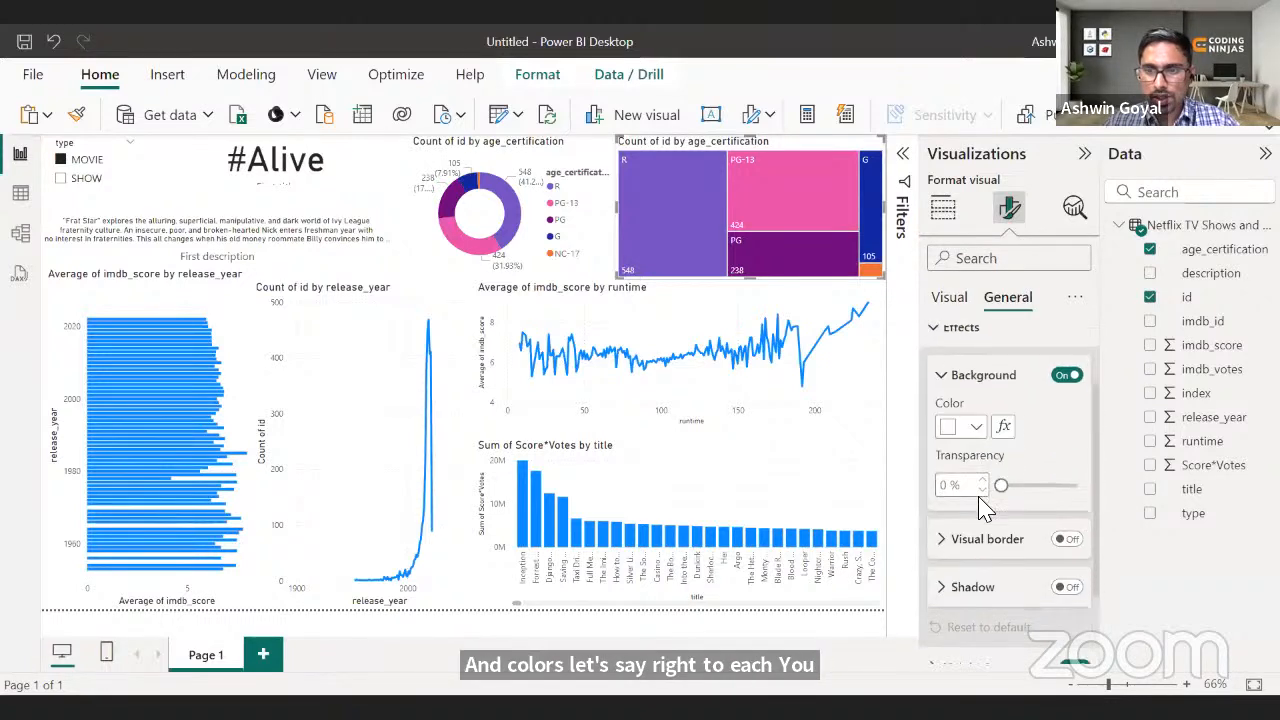
{"action": "left_click", "coordinate": [1067, 539]}
{"action": "left_click", "coordinate": [1067, 587]}
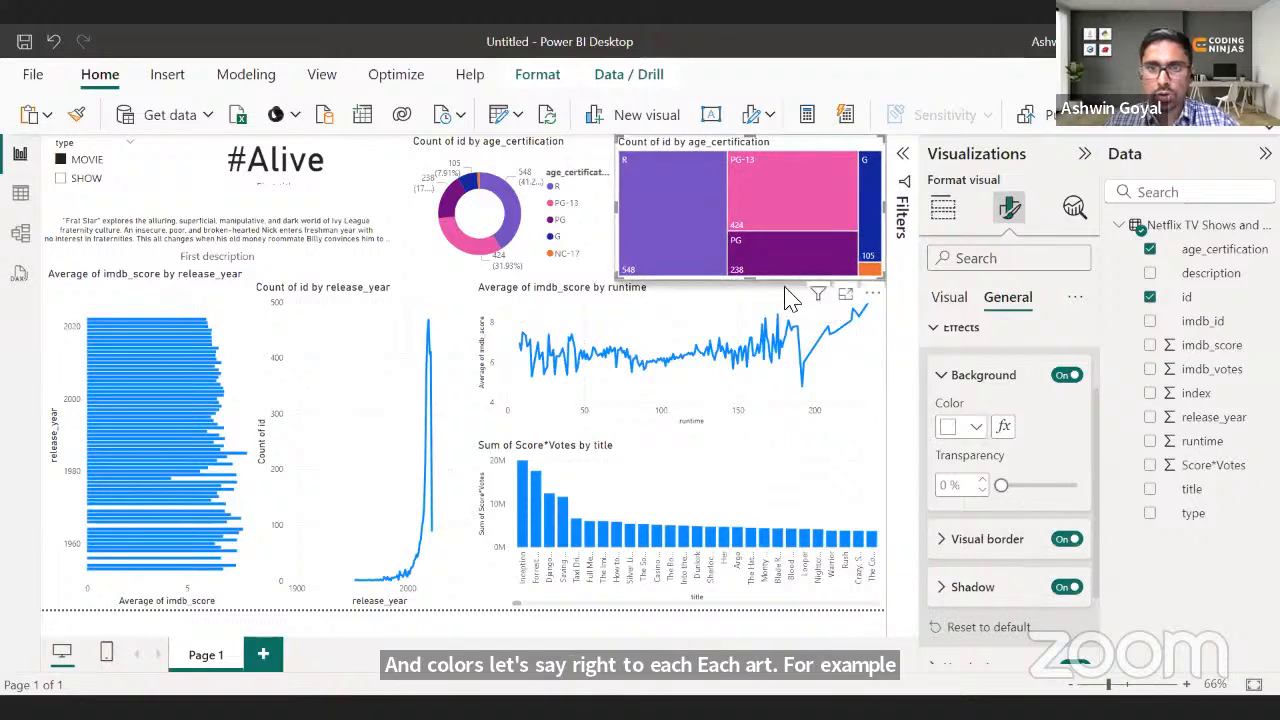
- Give the imdb_score by runtime line chart a light yellow background at 46% transparency, and turn on its visual border and shadow
{"action": "left_click", "coordinate": [745, 305]}
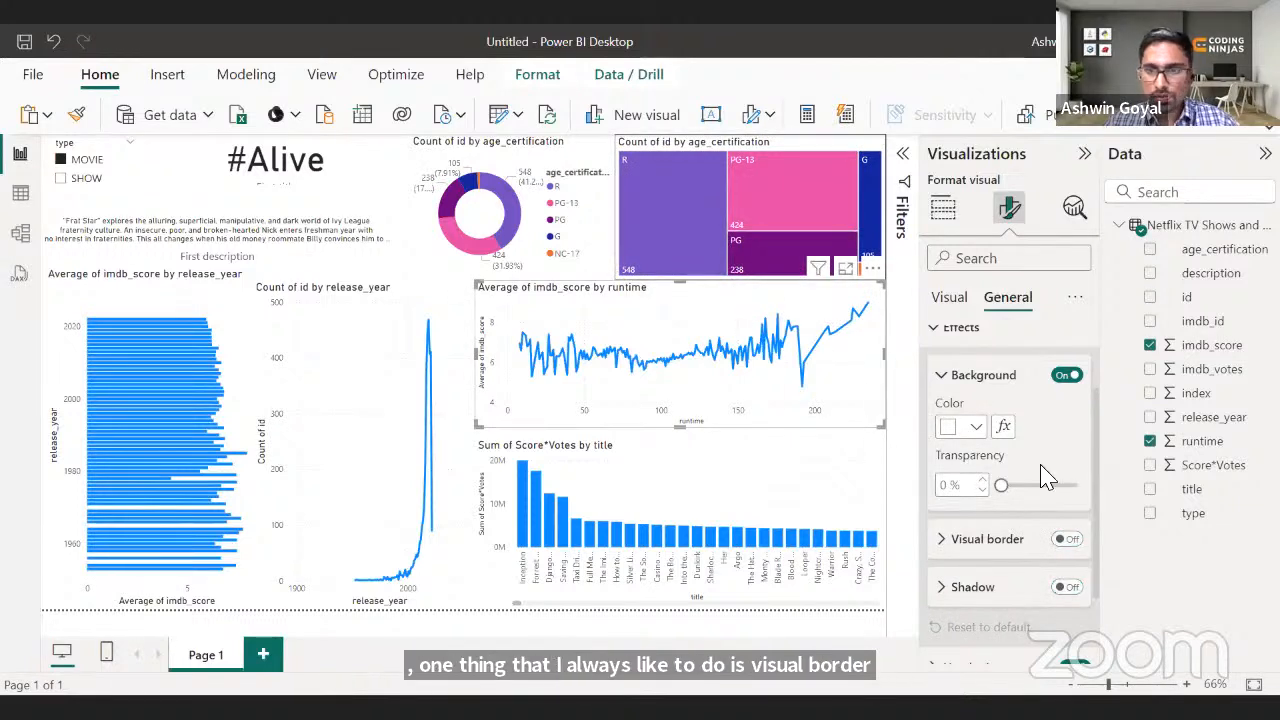
{"action": "left_click", "coordinate": [960, 427]}
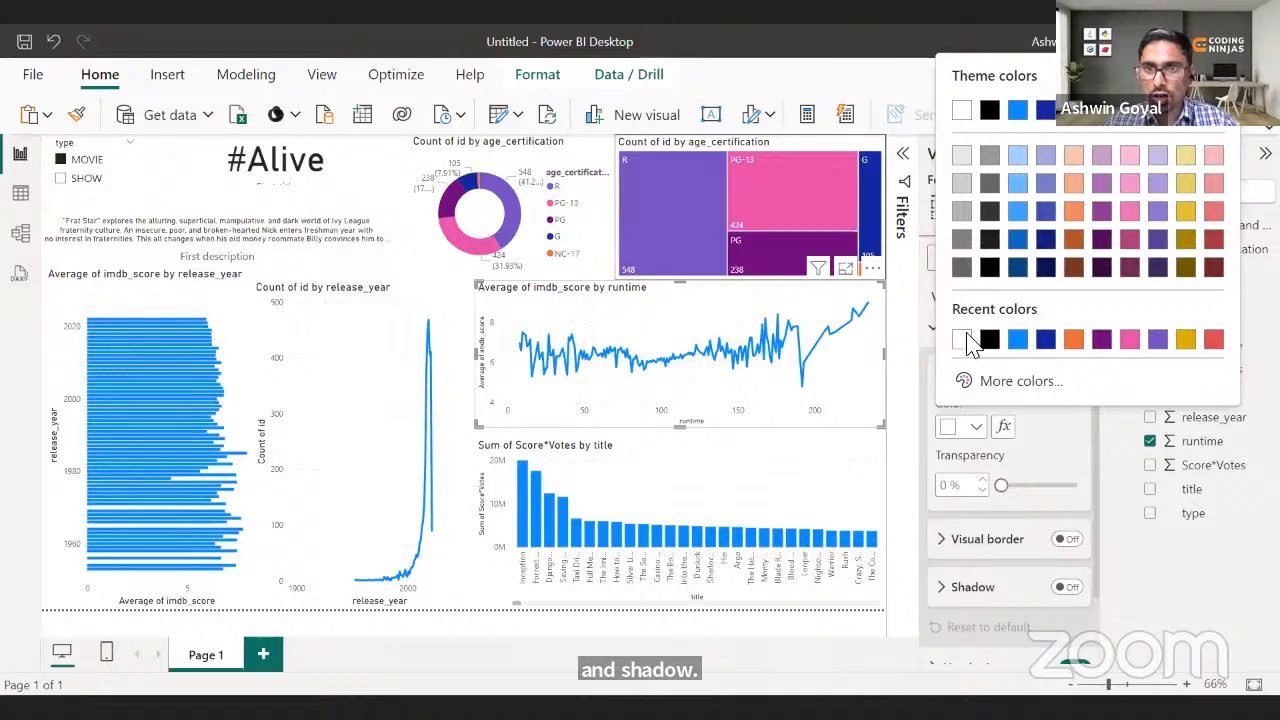
{"action": "left_click", "coordinate": [1017, 155]}
{"action": "left_click", "coordinate": [976, 427]}
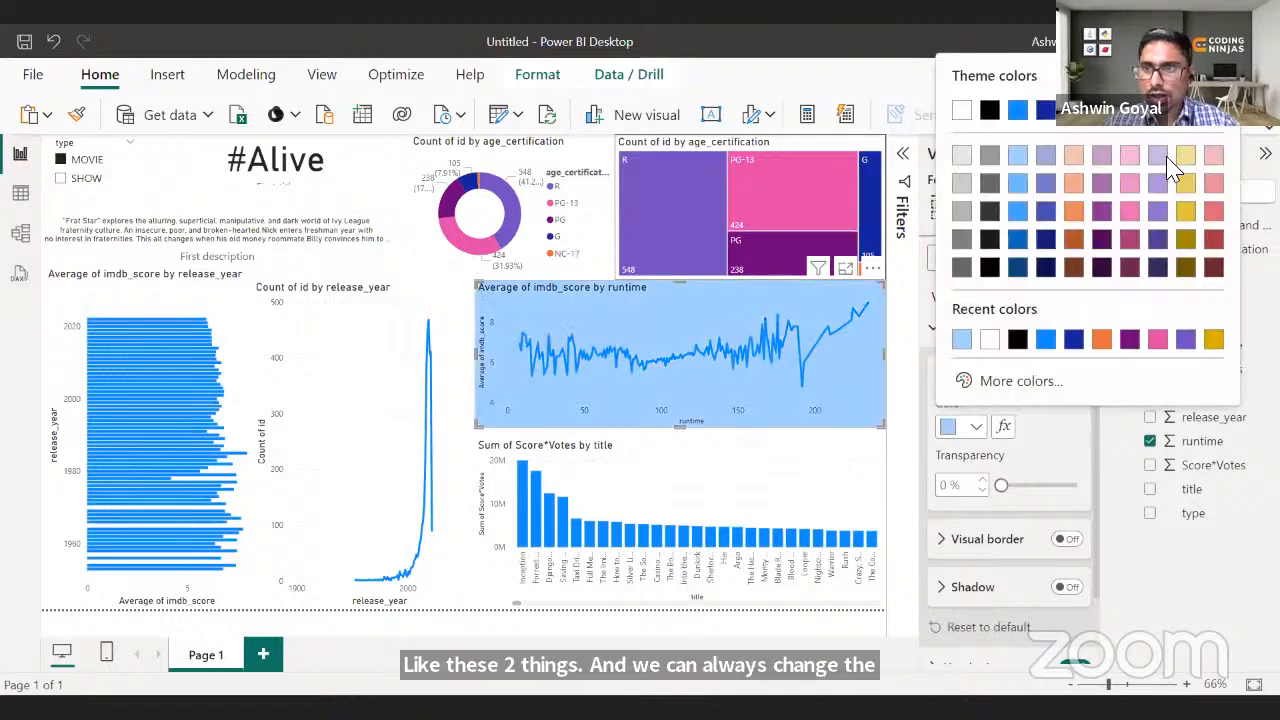
{"action": "left_click", "coordinate": [1185, 157]}
{"action": "left_click_drag", "start_coordinate": [1001, 485], "coordinate": [1036, 487]}
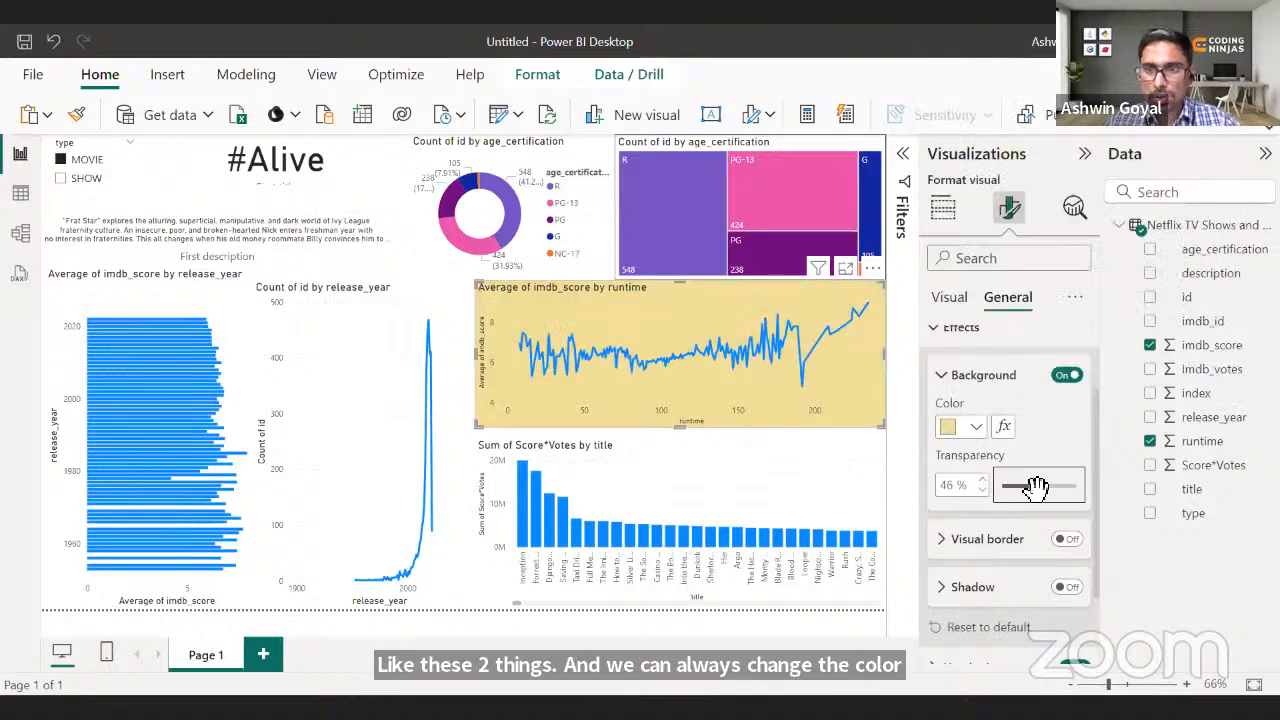
{"action": "left_click", "coordinate": [1068, 540]}
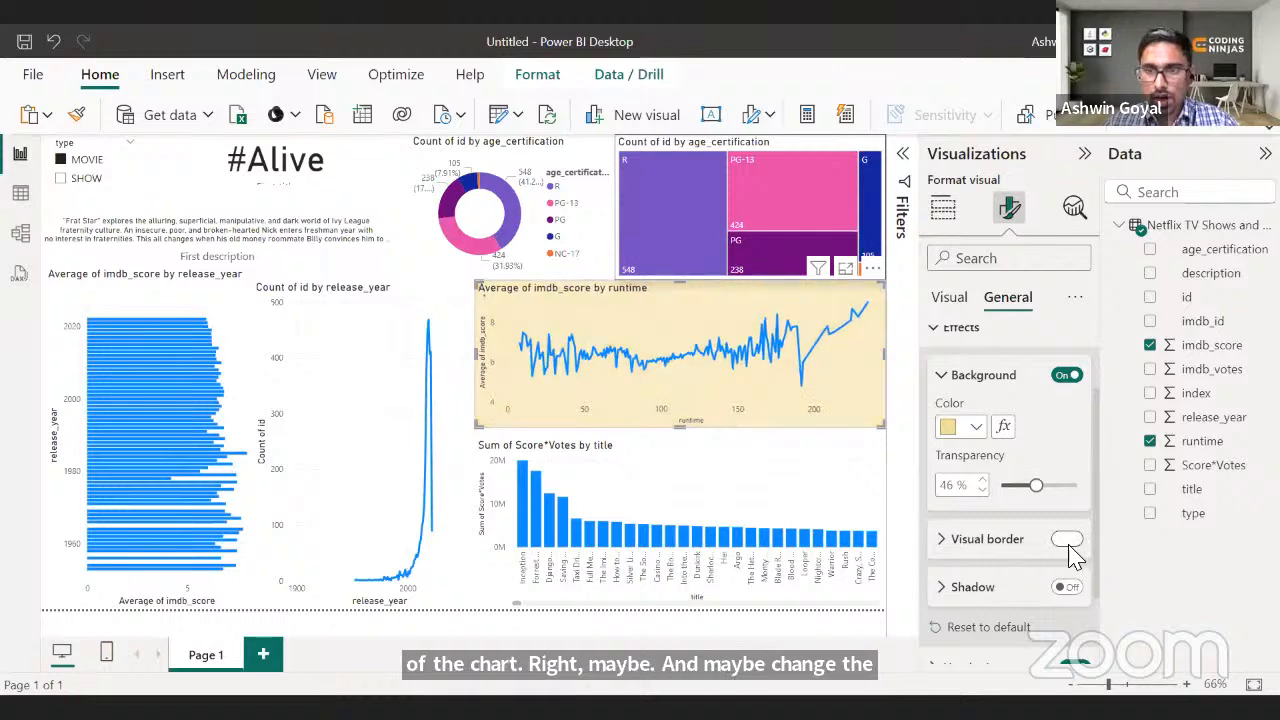
{"action": "left_click", "coordinate": [1068, 588]}
- Set the background of the Score*Votes by title column chart to light orange
{"action": "left_click", "coordinate": [815, 457]}
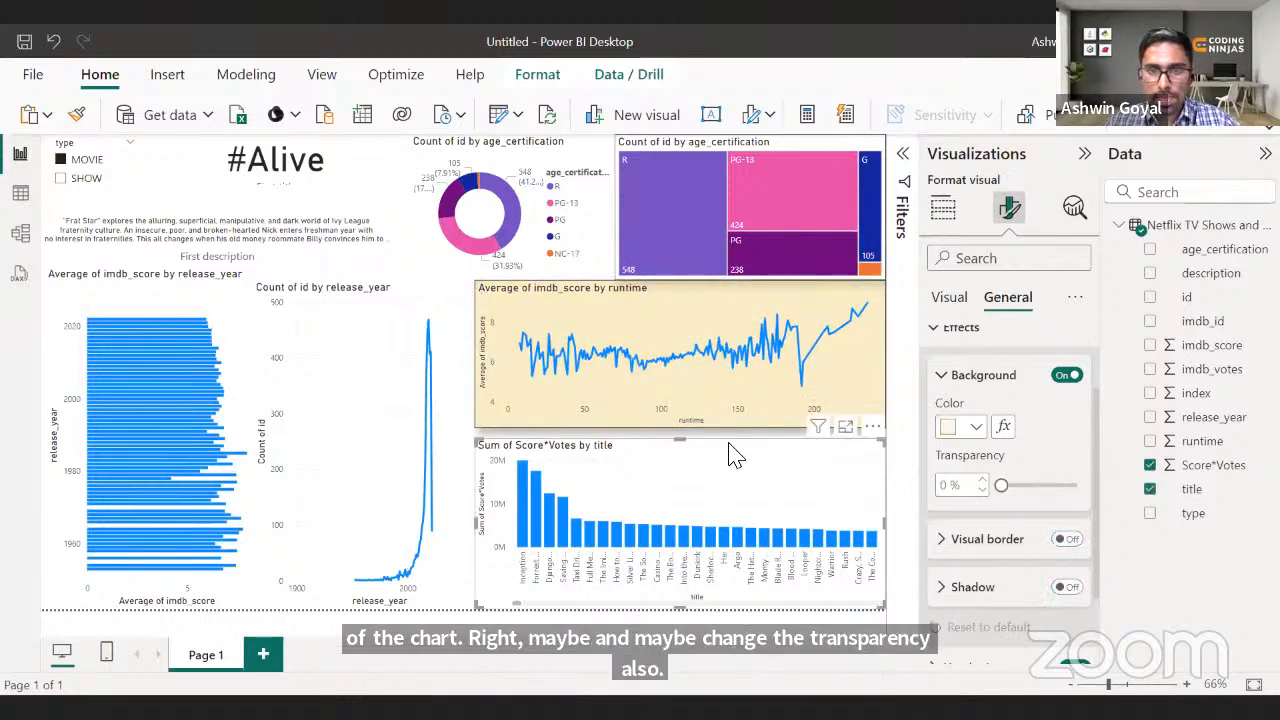
{"action": "left_click", "coordinate": [975, 426]}
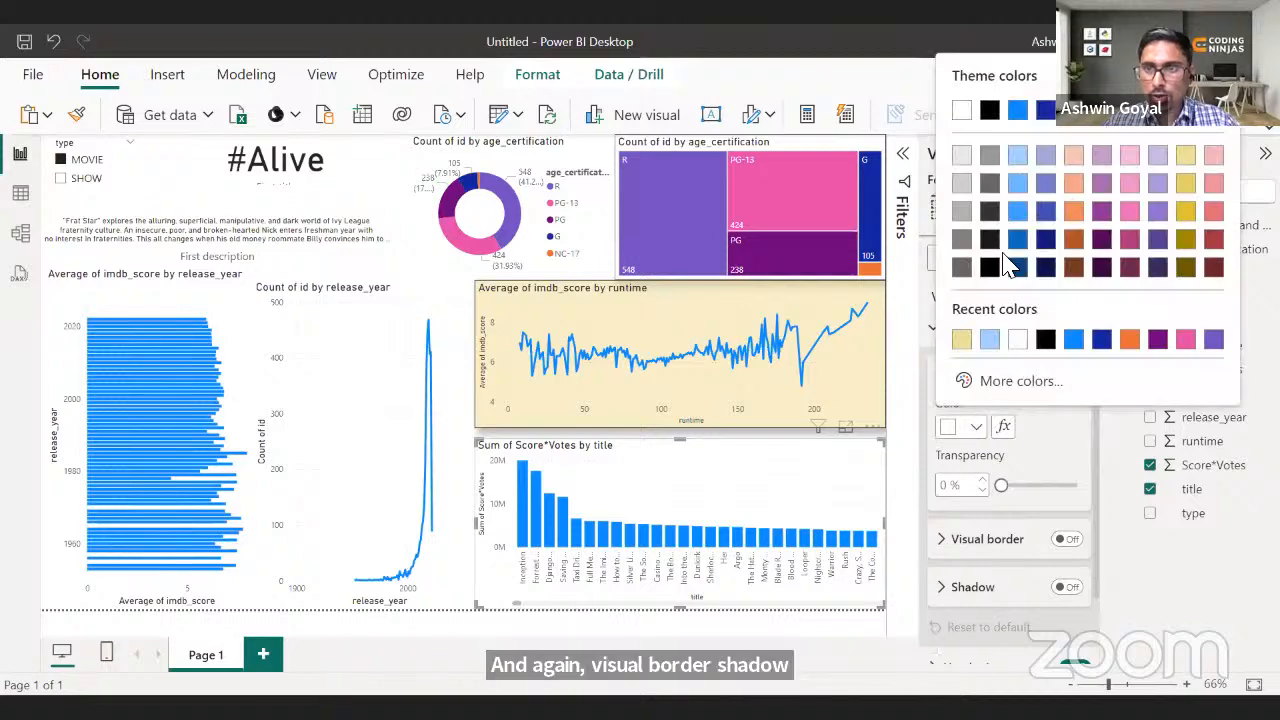
{"action": "left_click", "coordinate": [1072, 158]}
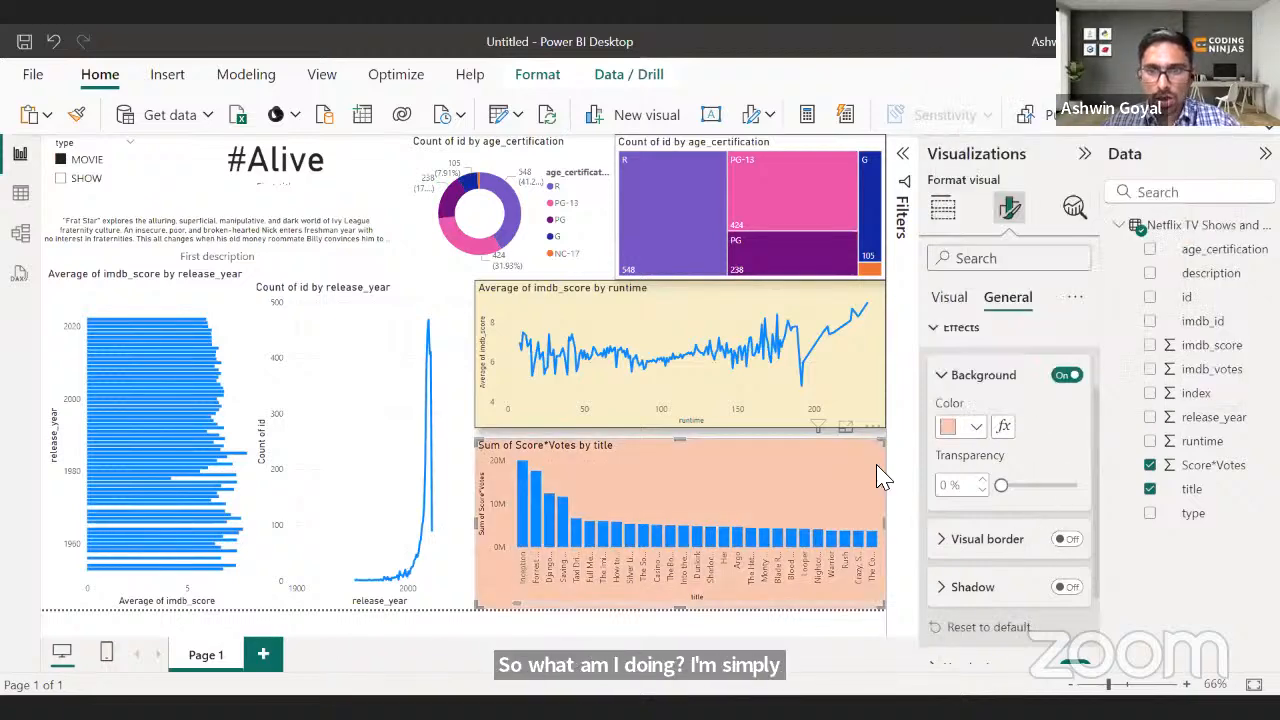
{"action": "left_click", "coordinate": [752, 432]}
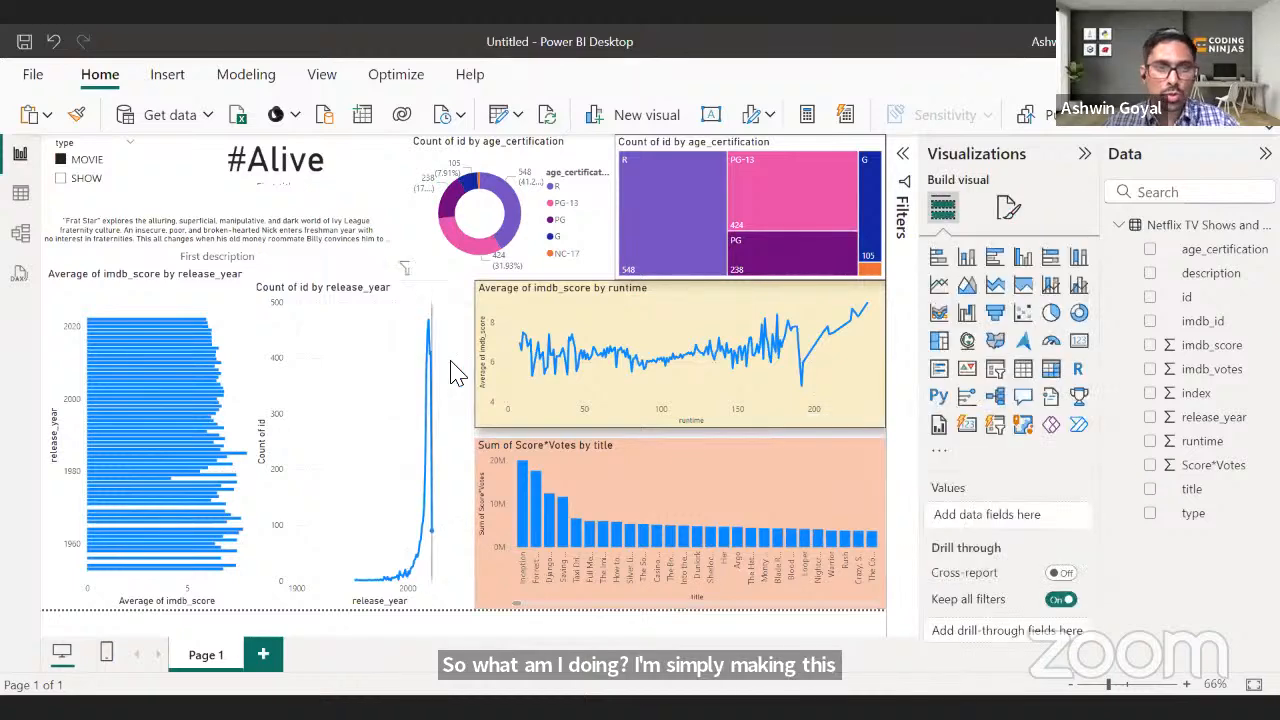
- Give the Count of id by release_year line chart a light gray background at 51% transparency
{"action": "left_click", "coordinate": [432, 400]}
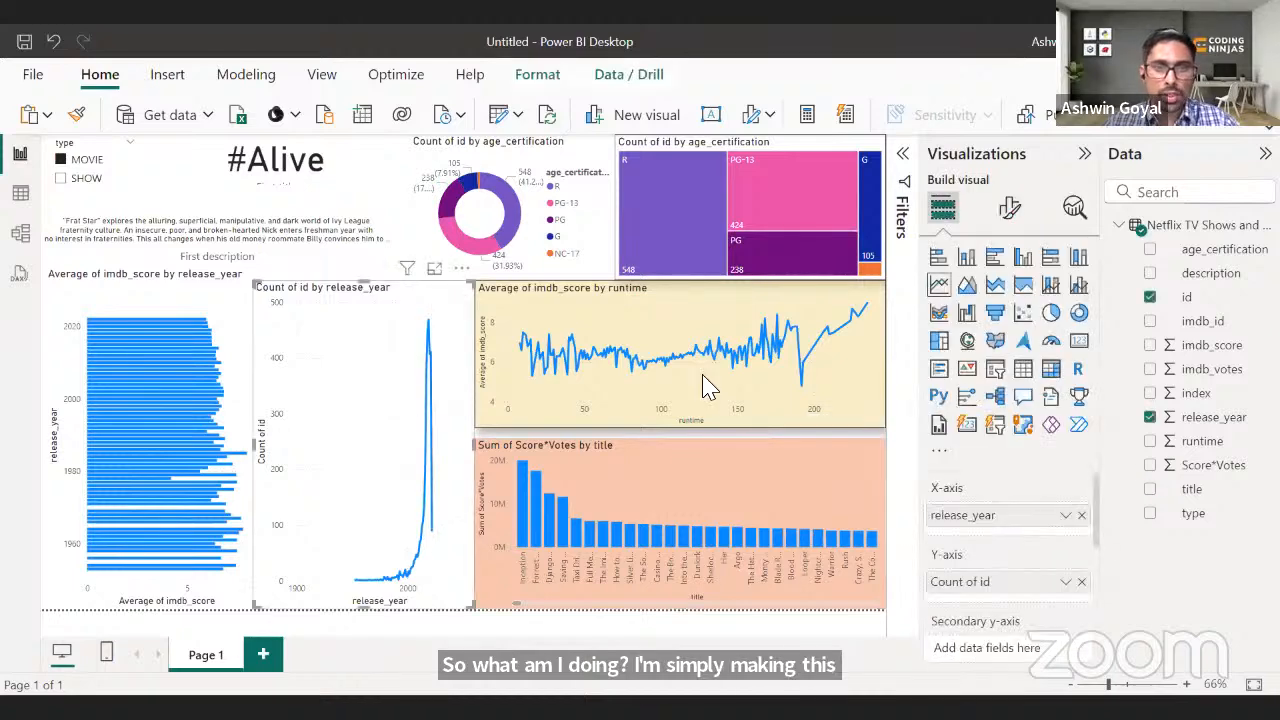
{"action": "left_click", "coordinate": [1012, 210]}
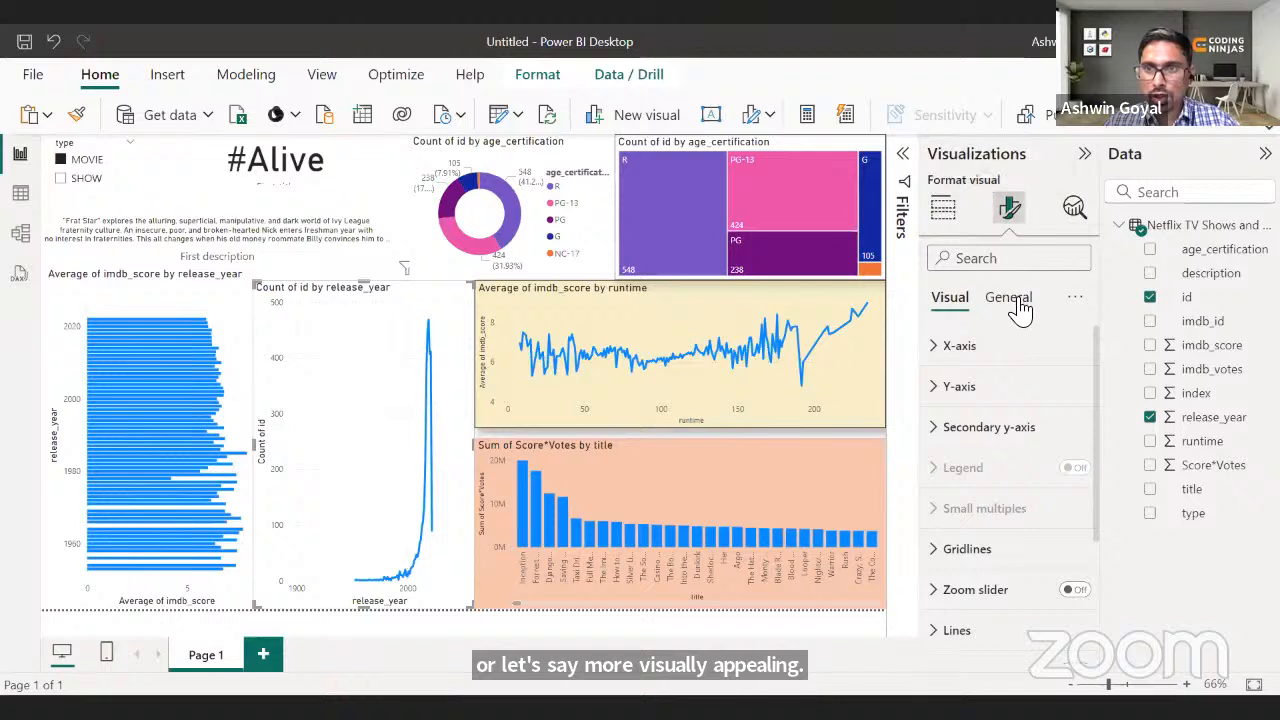
{"action": "left_click", "coordinate": [1018, 305]}
{"action": "left_click", "coordinate": [957, 425]}
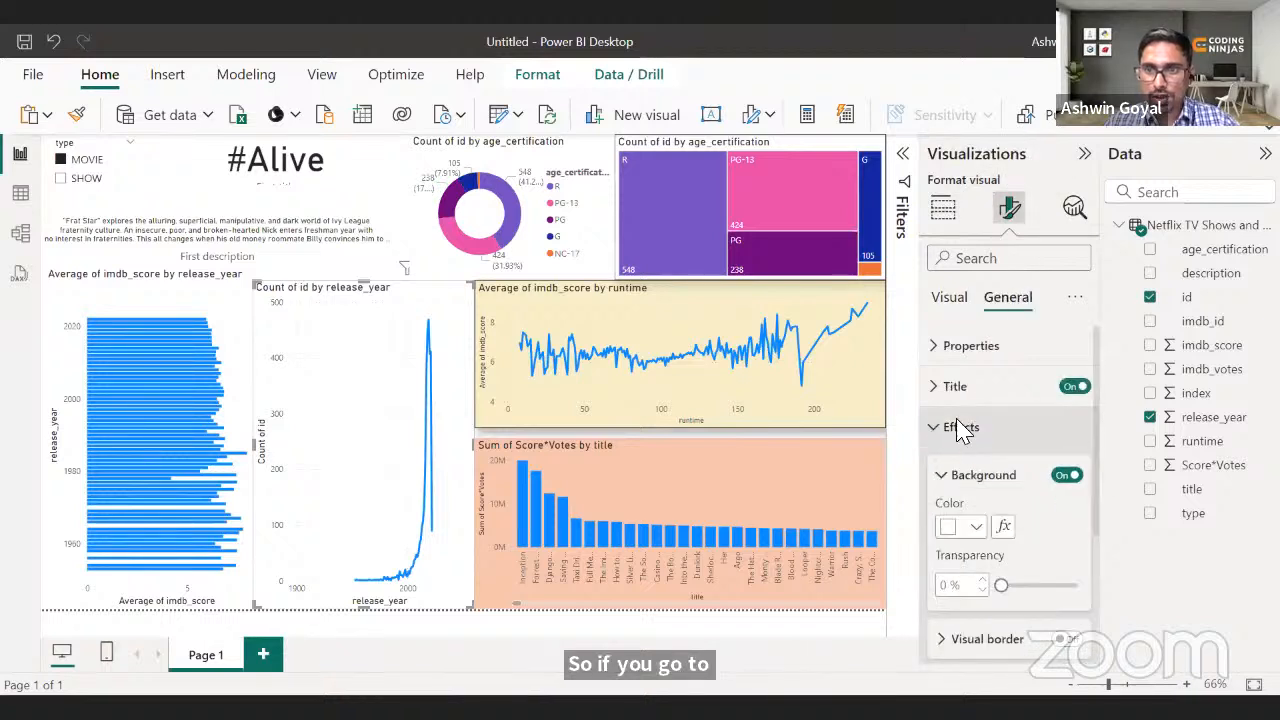
{"action": "scroll", "coordinate": [965, 425], "scroll_direction": "down", "scroll_amount": 2}
{"action": "scroll", "coordinate": [965, 425], "scroll_direction": "up", "scroll_amount": 1}
{"action": "left_click", "coordinate": [963, 421]}
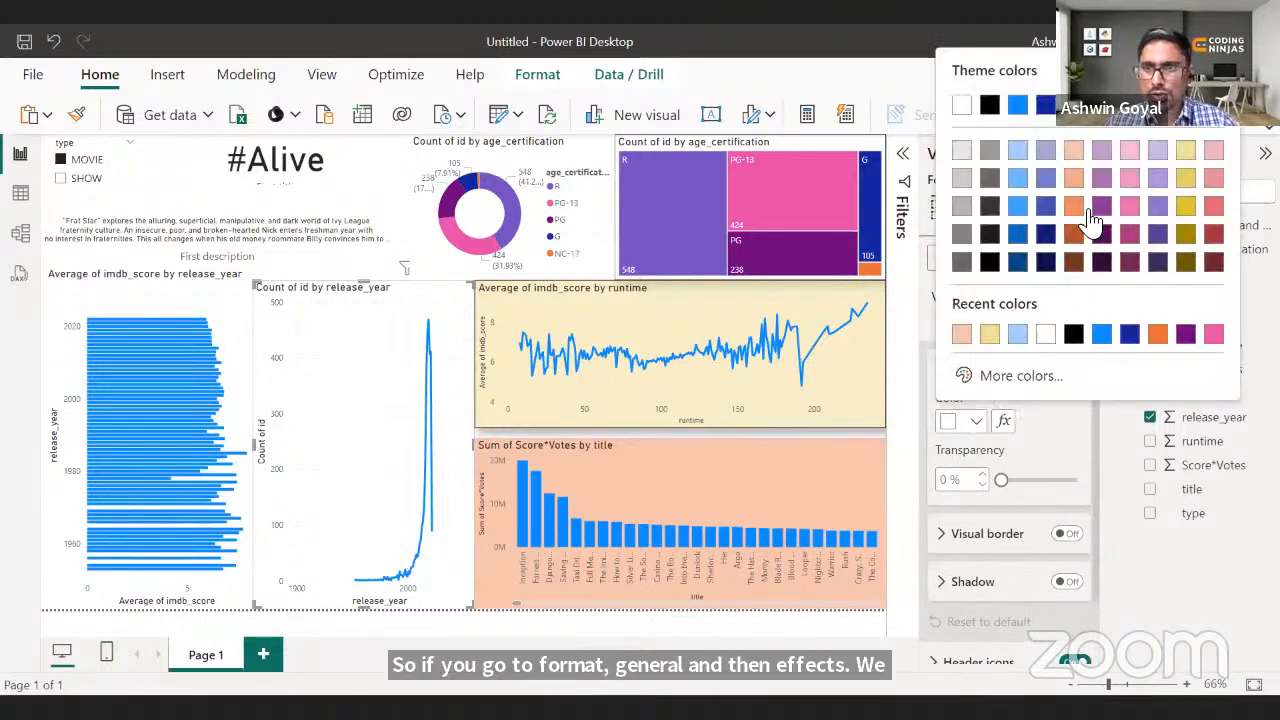
{"action": "left_click", "coordinate": [966, 178]}
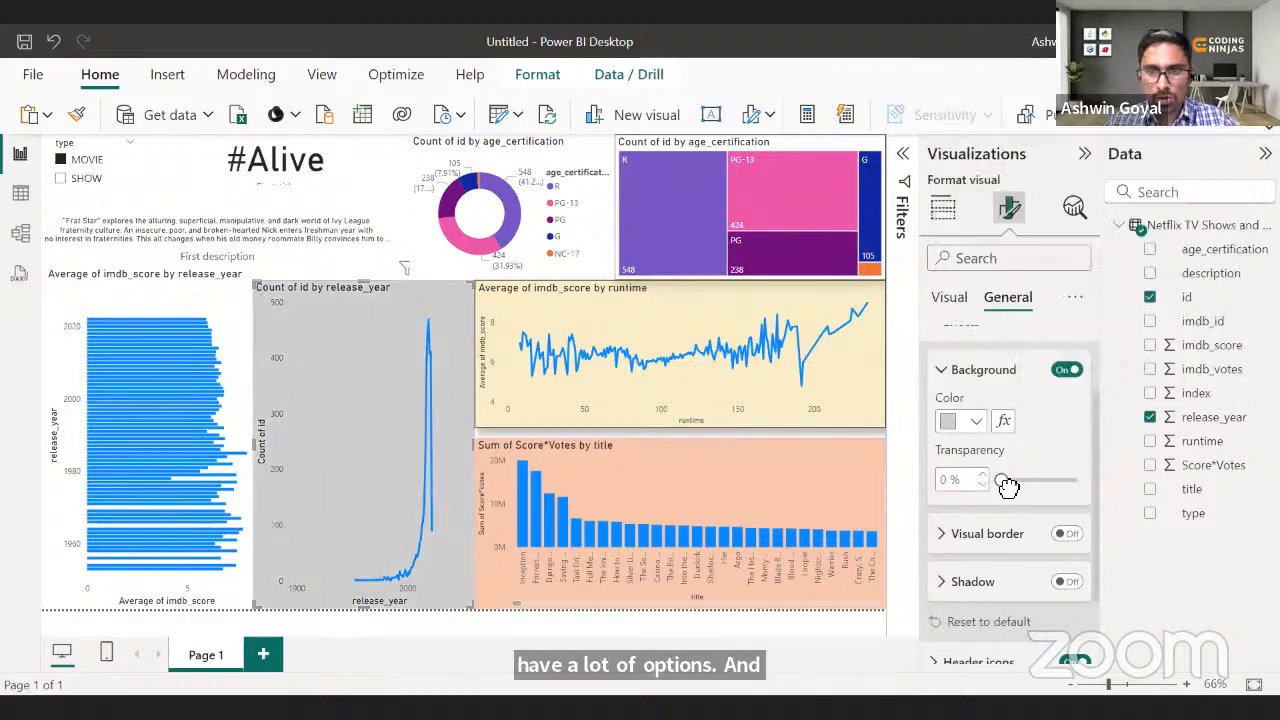
{"action": "left_click_drag", "start_coordinate": [1003, 482], "coordinate": [1049, 486]}
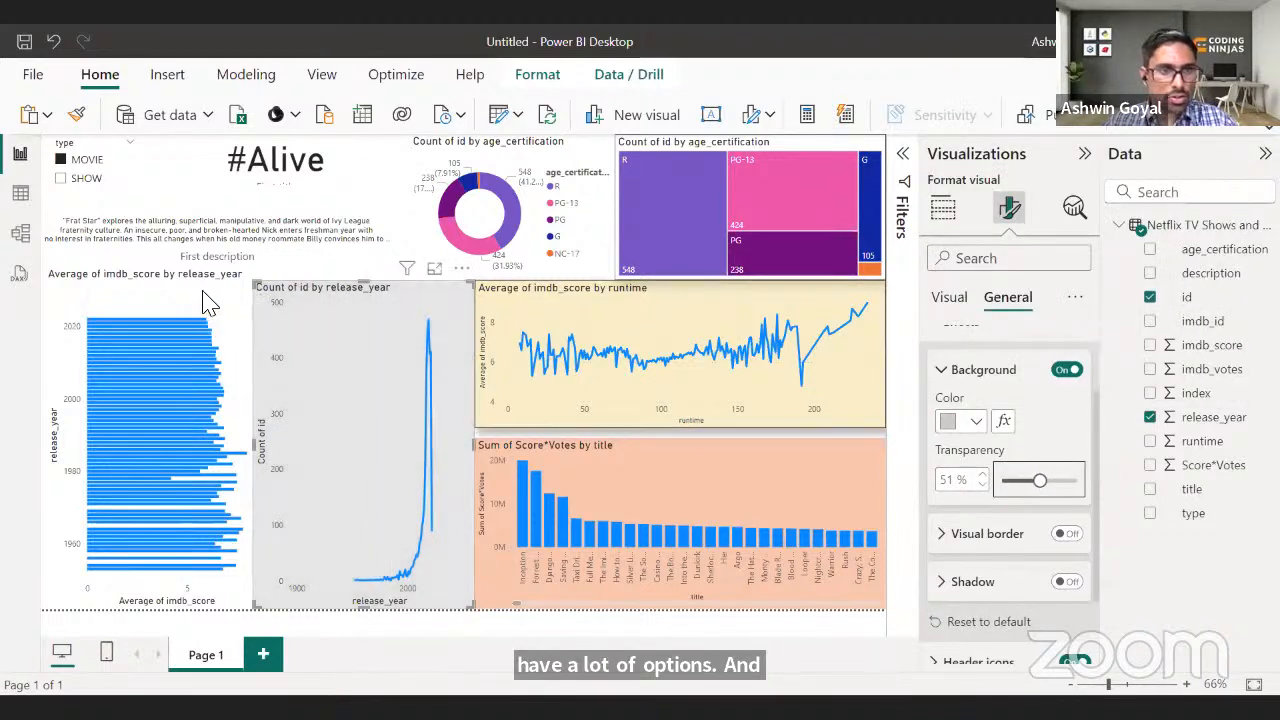
- Lower the imdb_score bar chart's upper edge to line up with the neighbouring line chart, and turn on its visual border and shadow
{"action": "left_click", "coordinate": [226, 317]}
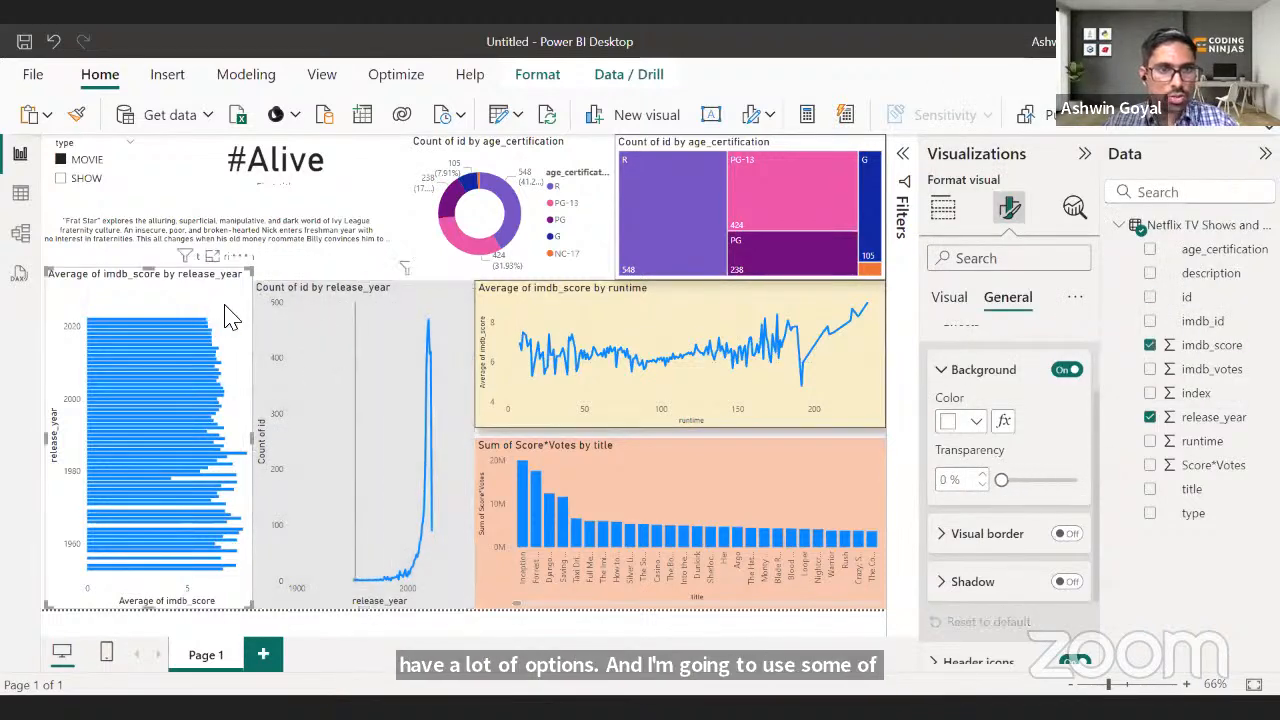
{"action": "left_click", "coordinate": [148, 274]}
{"action": "left_click", "coordinate": [148, 290]}
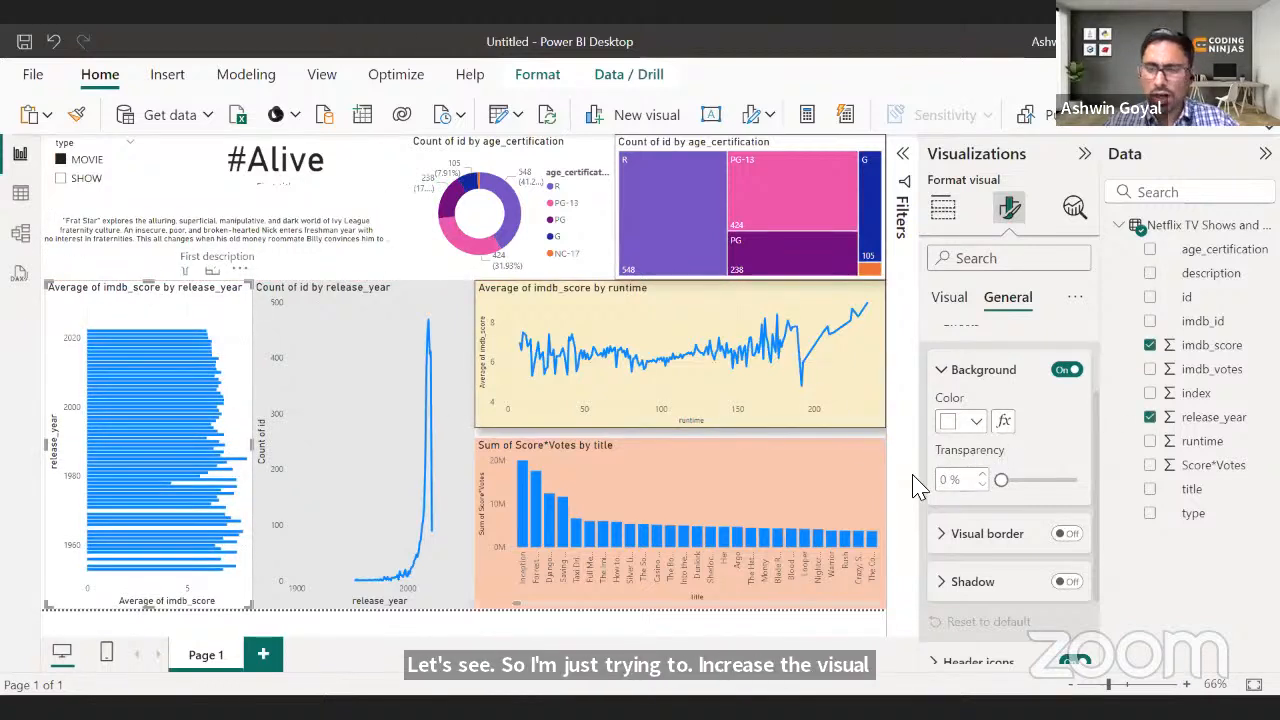
{"action": "left_click", "coordinate": [1067, 533]}
{"action": "left_click", "coordinate": [1067, 581]}
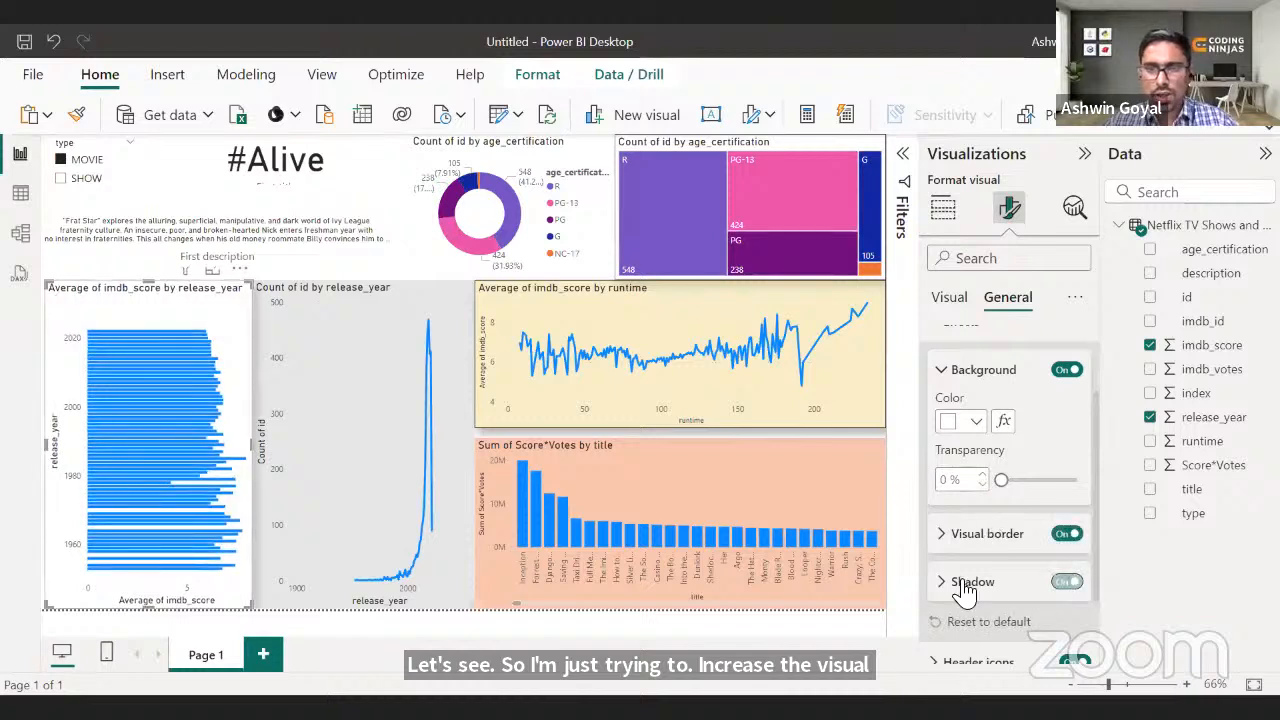
- Narrow the imdb_score by release_year bar chart slightly to leave a gap before the Count of id line chart
{"action": "left_click", "coordinate": [683, 475]}
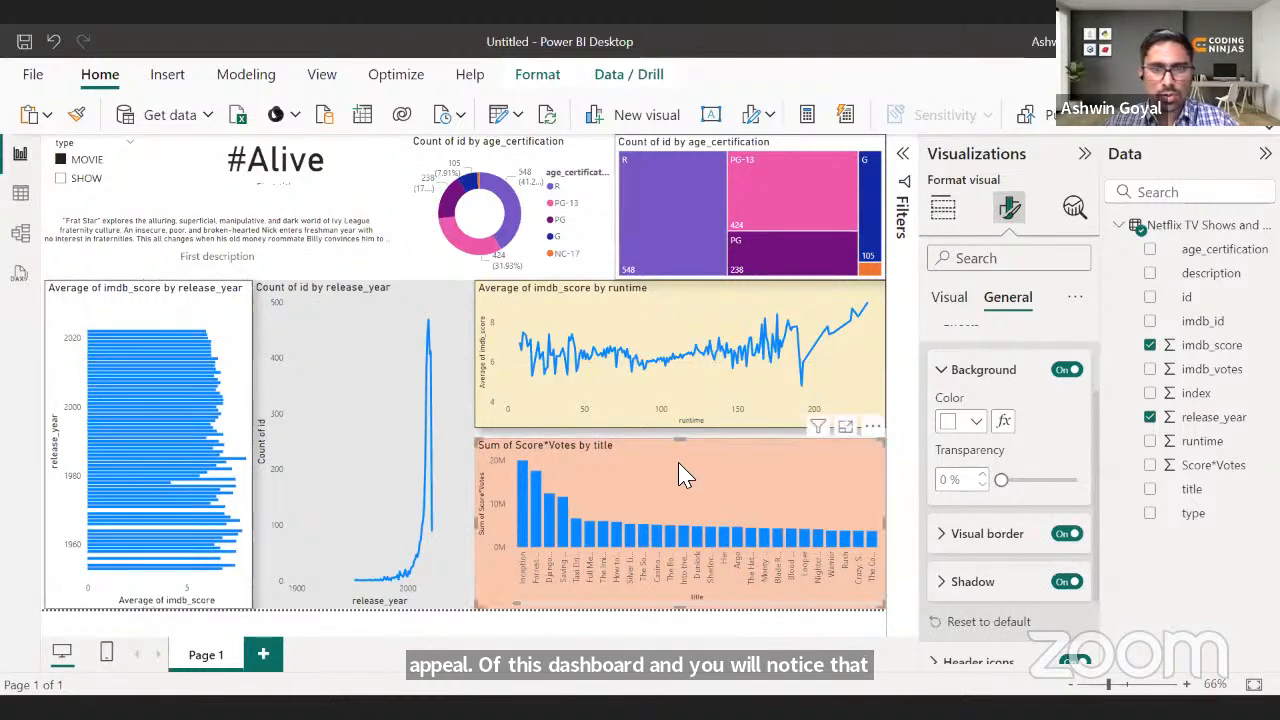
{"action": "left_click", "coordinate": [246, 422]}
{"action": "left_click_drag", "start_coordinate": [253, 445], "coordinate": [240, 443]}
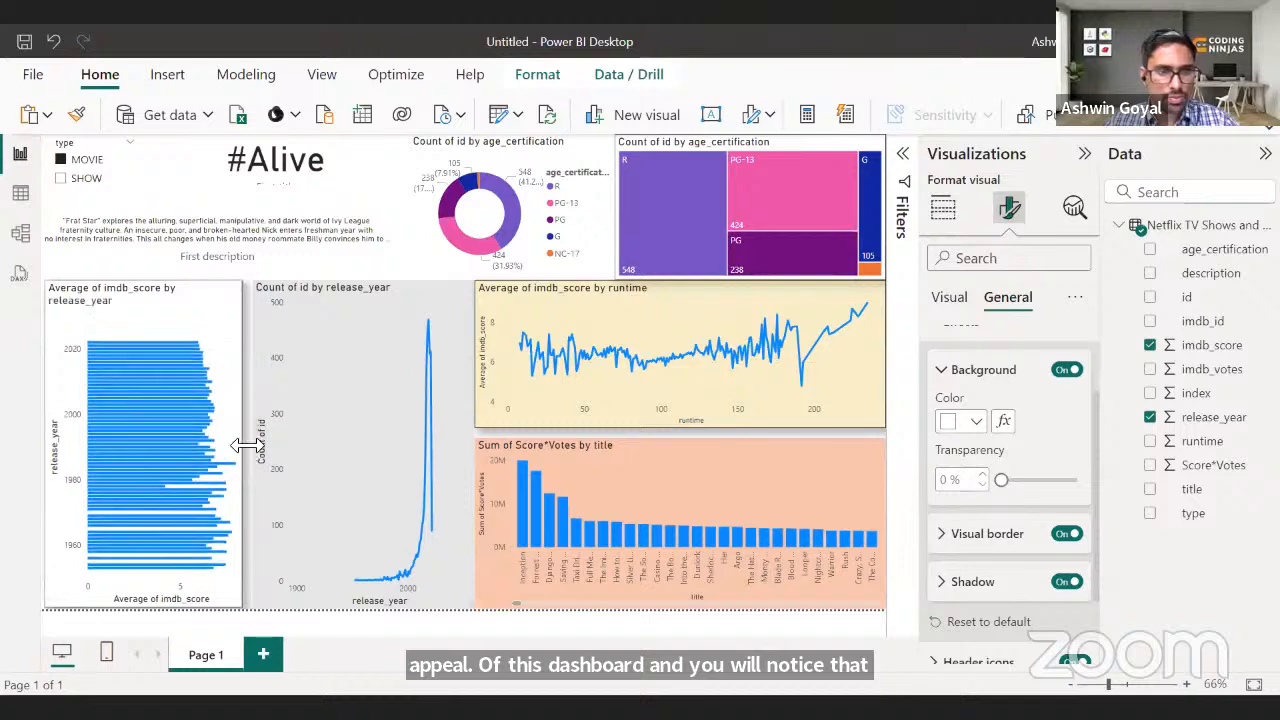
- Turn on the visual border and shadow for the Count of id by release_year line chart and narrow it slightly
{"action": "left_click", "coordinate": [351, 429]}
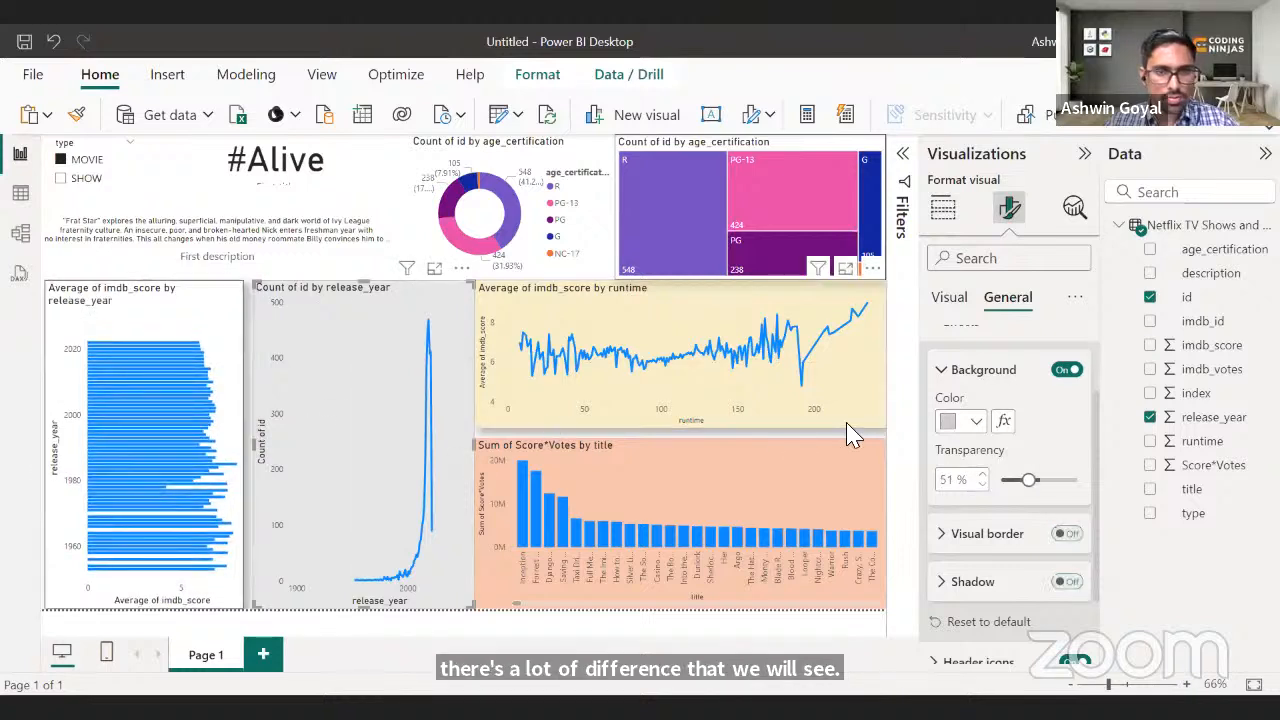
{"action": "left_click", "coordinate": [1067, 533]}
{"action": "left_click", "coordinate": [1067, 581]}
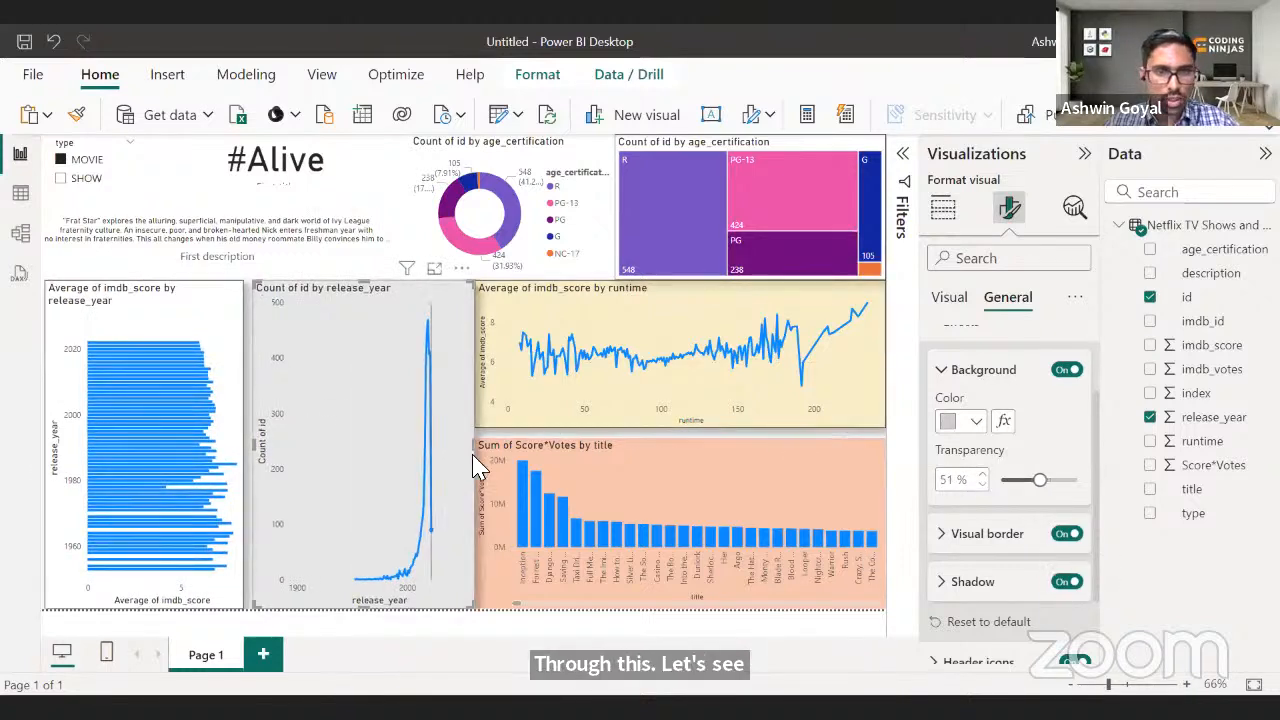
{"action": "left_click_drag", "start_coordinate": [473, 446], "coordinate": [463, 447]}
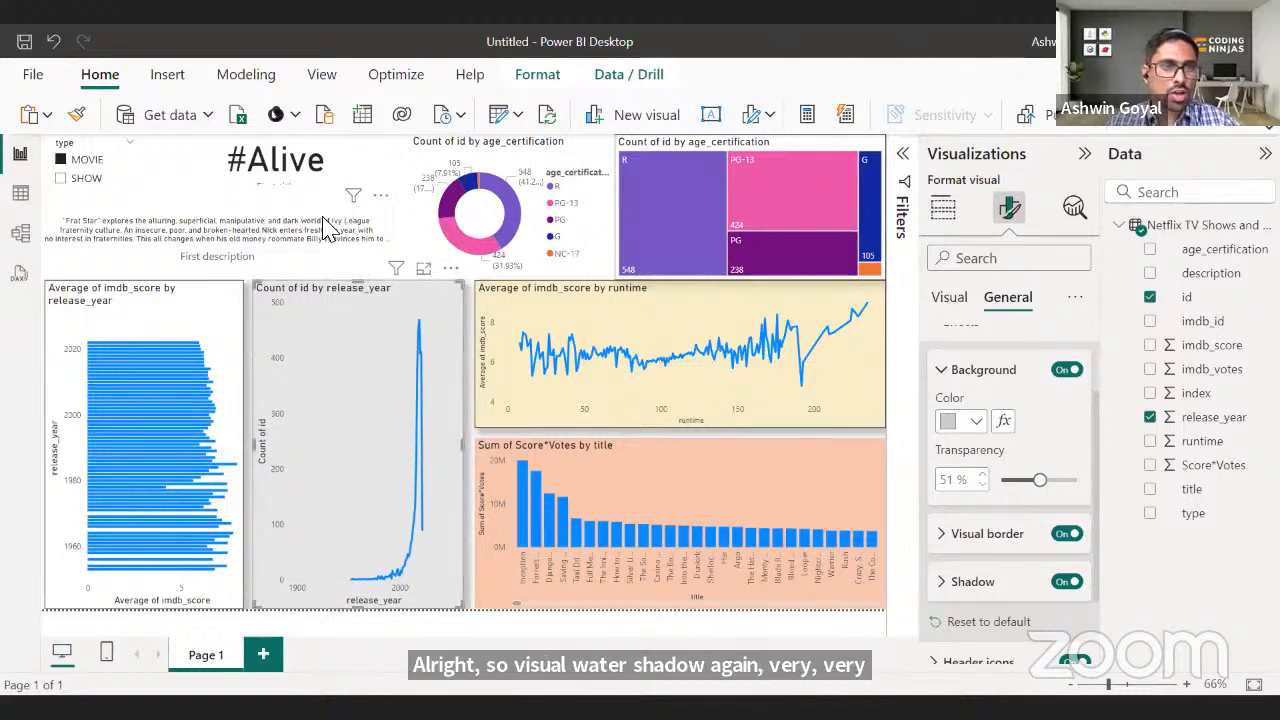
- Turn on the visual border and shadow for the description card
{"action": "left_click", "coordinate": [392, 248]}
{"action": "left_click", "coordinate": [1068, 538]}
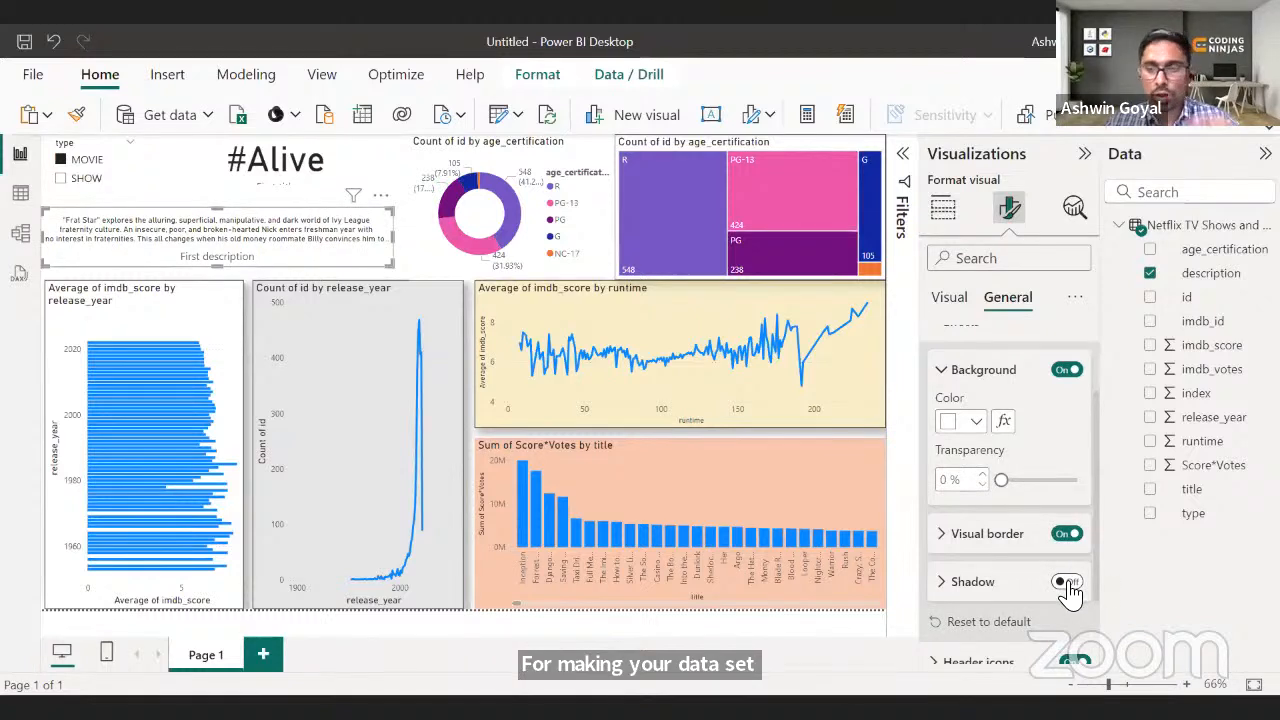
- Extend the title card slightly downward, and give it a visual border and a light blue background
{"action": "left_click", "coordinate": [279, 186]}
{"action": "left_click_drag", "start_coordinate": [279, 186], "coordinate": [280, 202]}
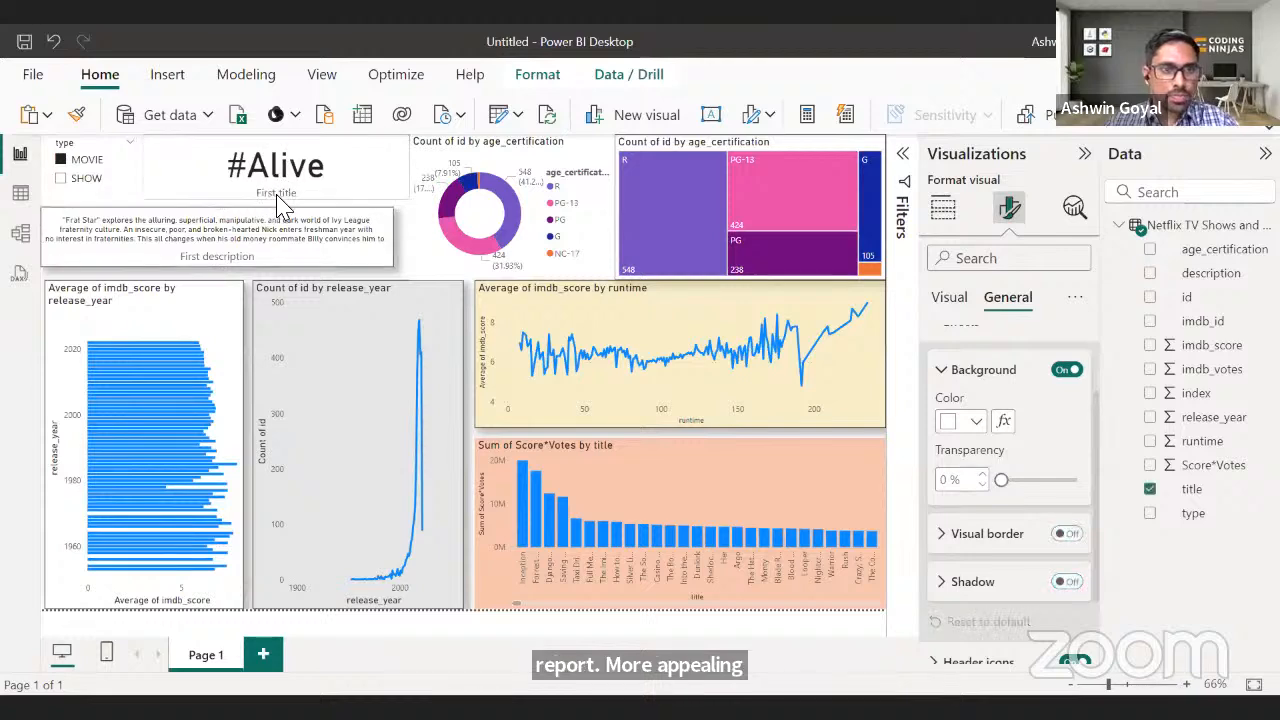
{"action": "left_click", "coordinate": [1064, 533]}
{"action": "left_click", "coordinate": [975, 421]}
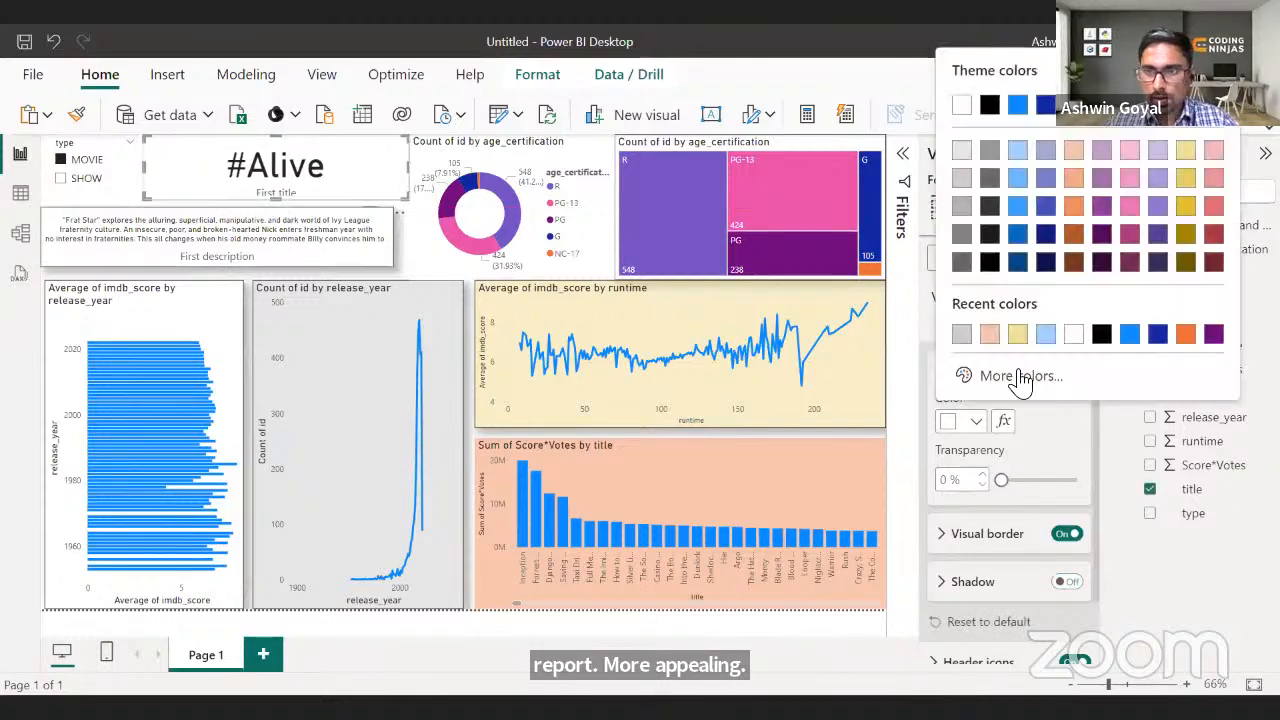
{"action": "left_click", "coordinate": [1017, 151]}
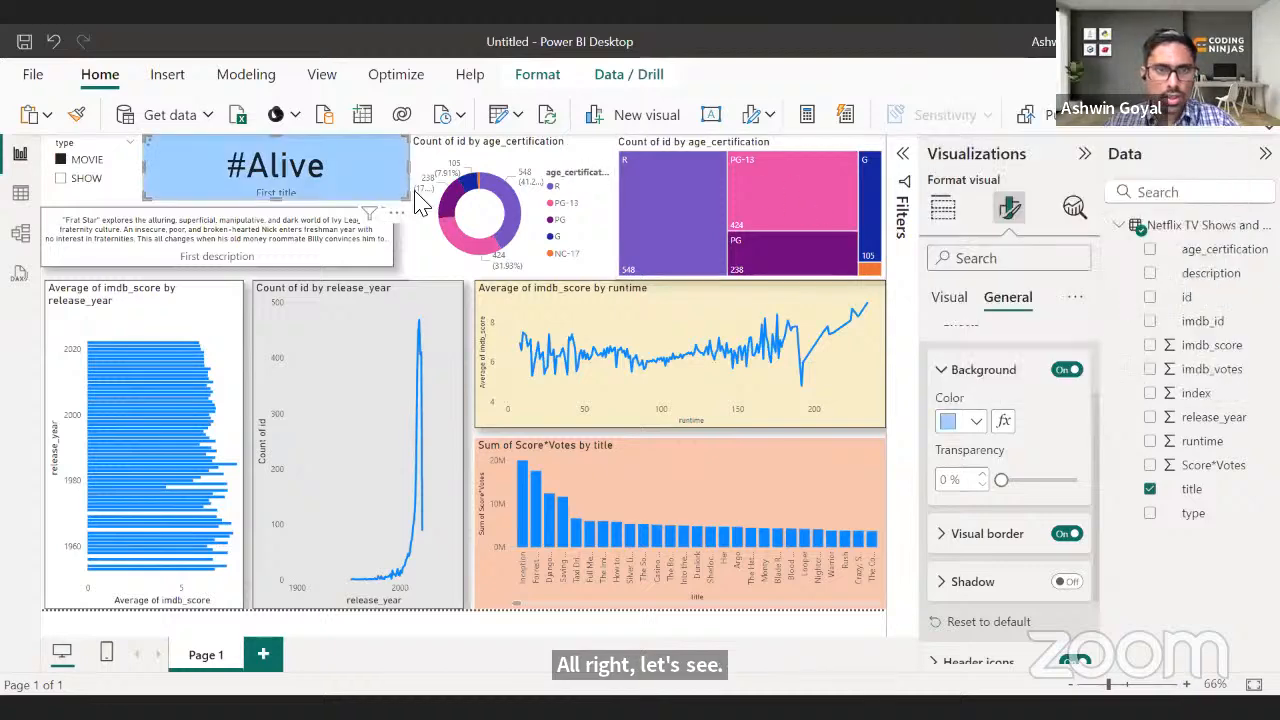
- Shrink and reposition the age_certification donut chart beside the title card, with a purple background at 51% transparency, a visual border and a shadow
{"action": "left_click", "coordinate": [420, 200]}
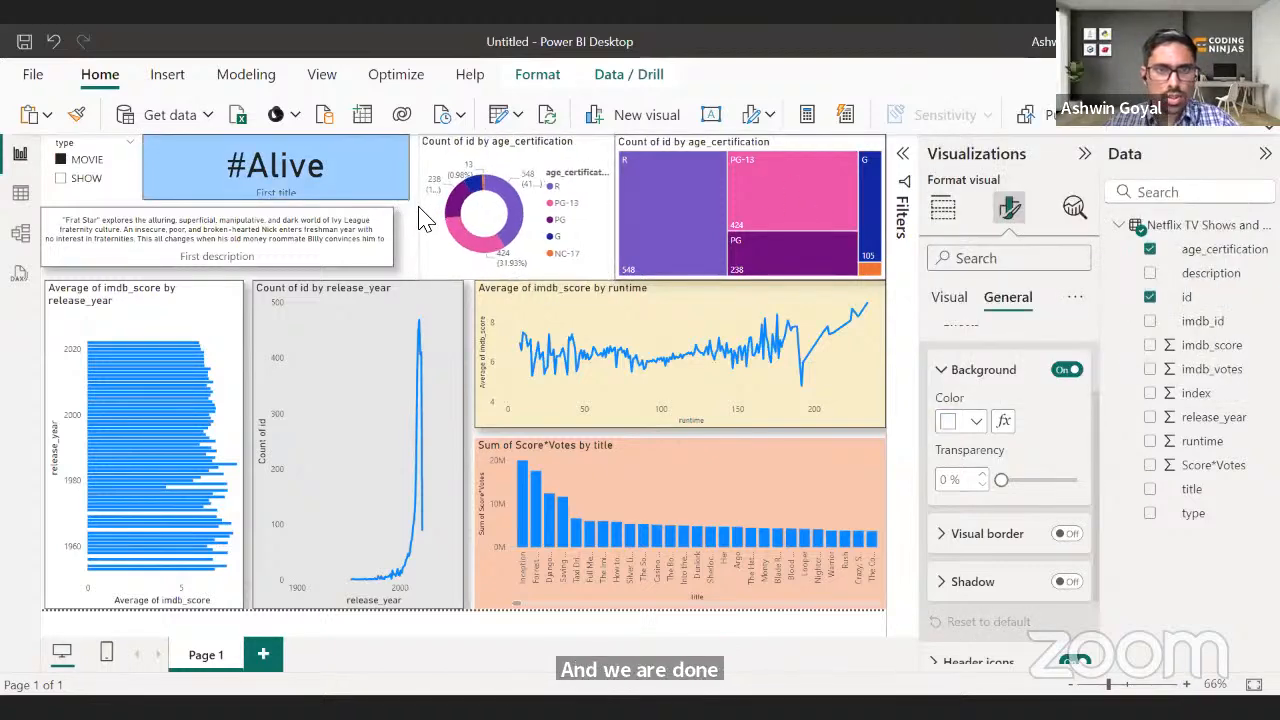
{"action": "left_click", "coordinate": [975, 422]}
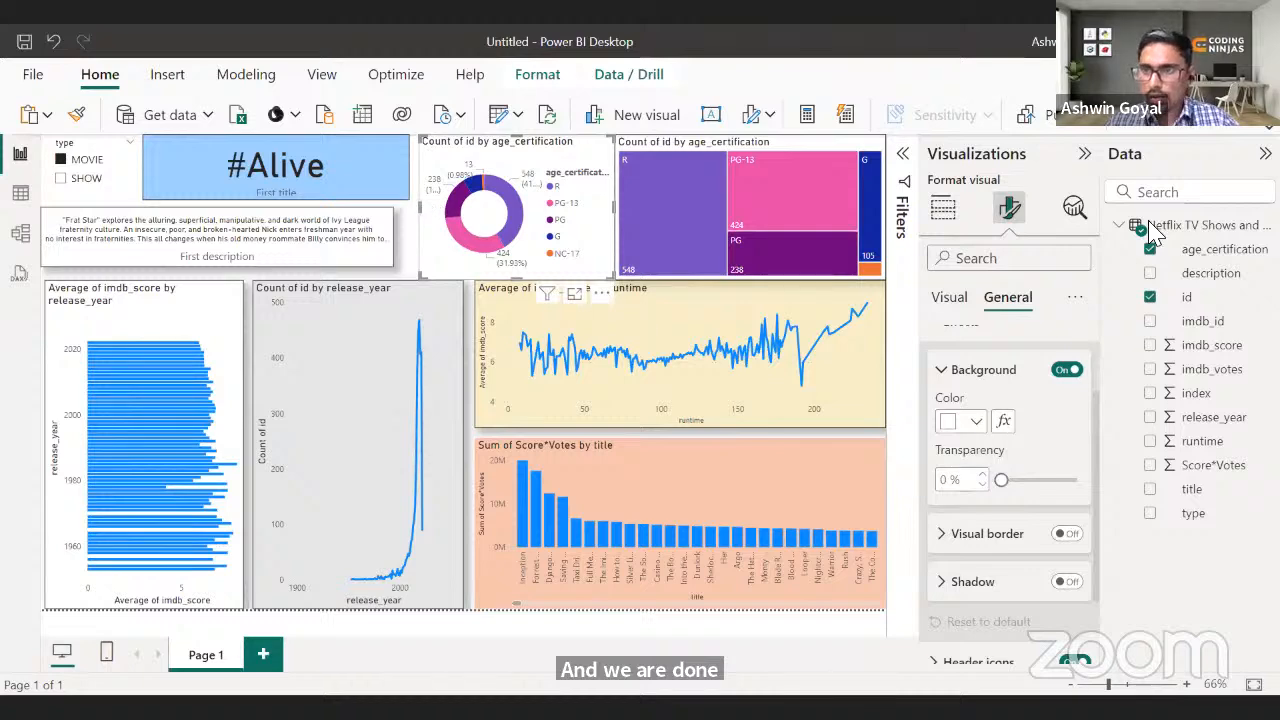
{"action": "left_click", "coordinate": [1159, 212]}
{"action": "left_click_drag", "start_coordinate": [1016, 484], "coordinate": [1043, 485]}
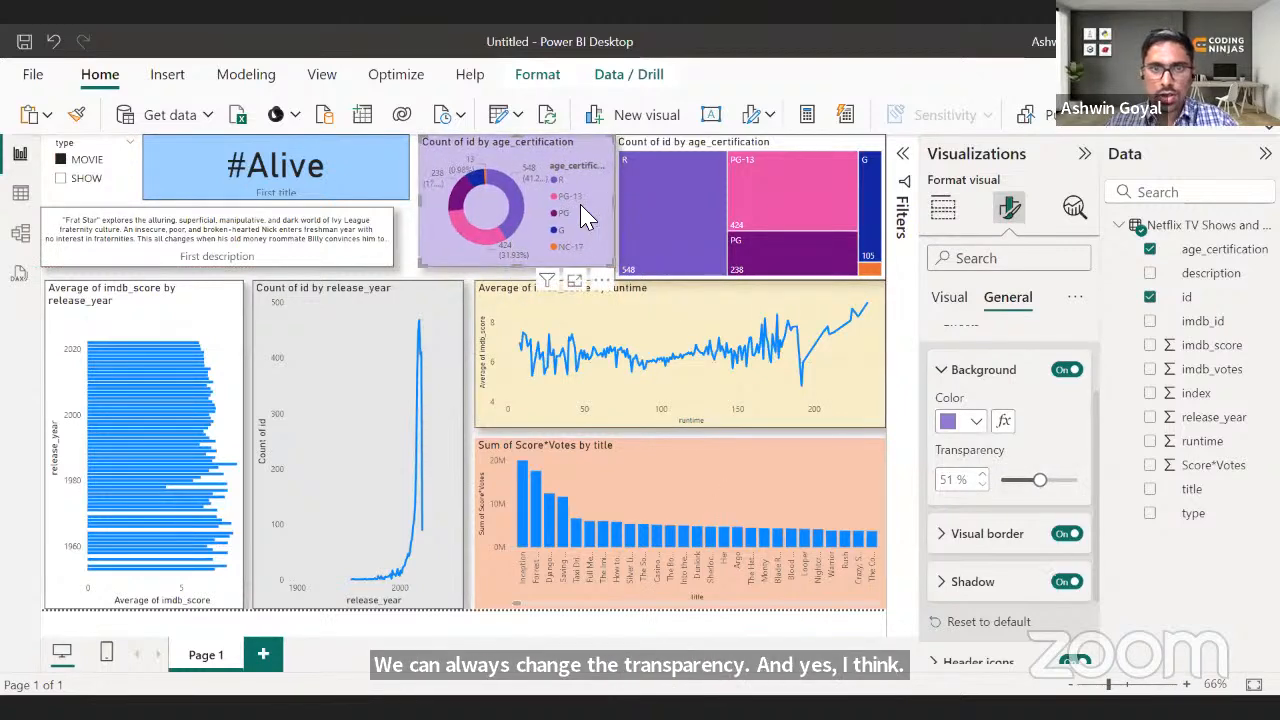
{"action": "left_click_drag", "start_coordinate": [576, 210], "coordinate": [568, 210]}
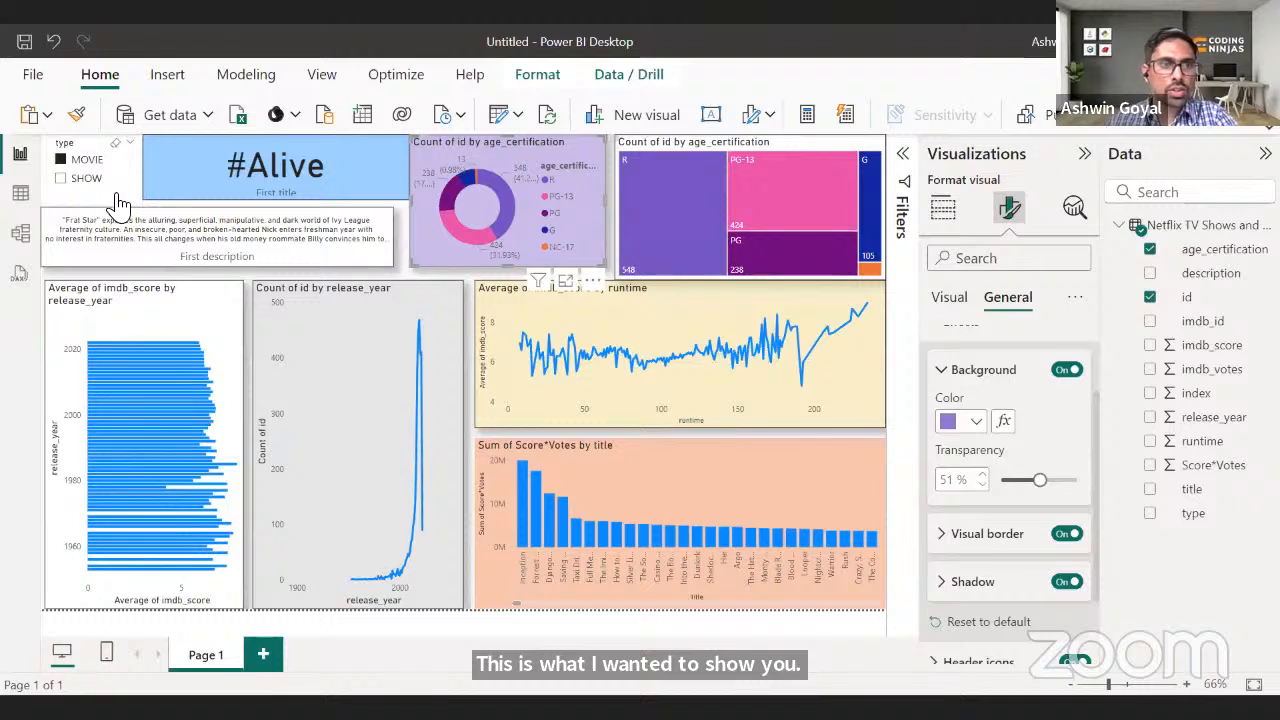
- Give the type slicer a light orange background
{"action": "left_click", "coordinate": [86, 205]}
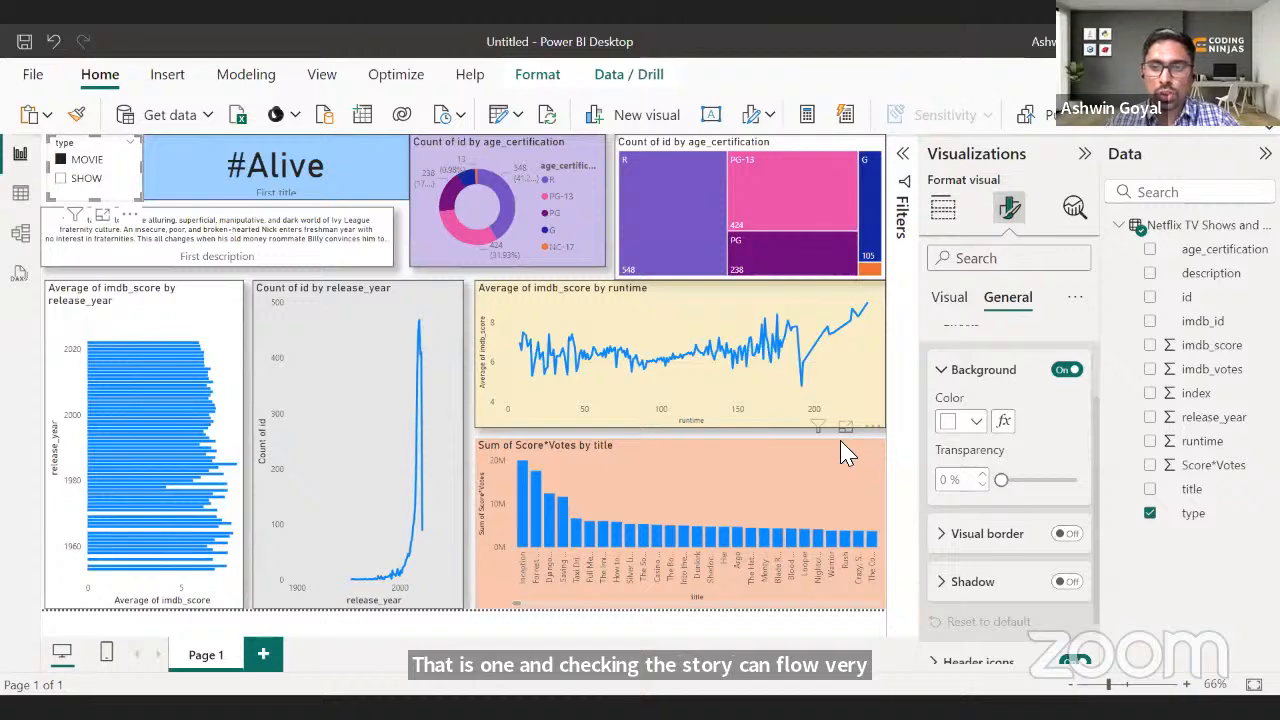
{"action": "left_click", "coordinate": [966, 422]}
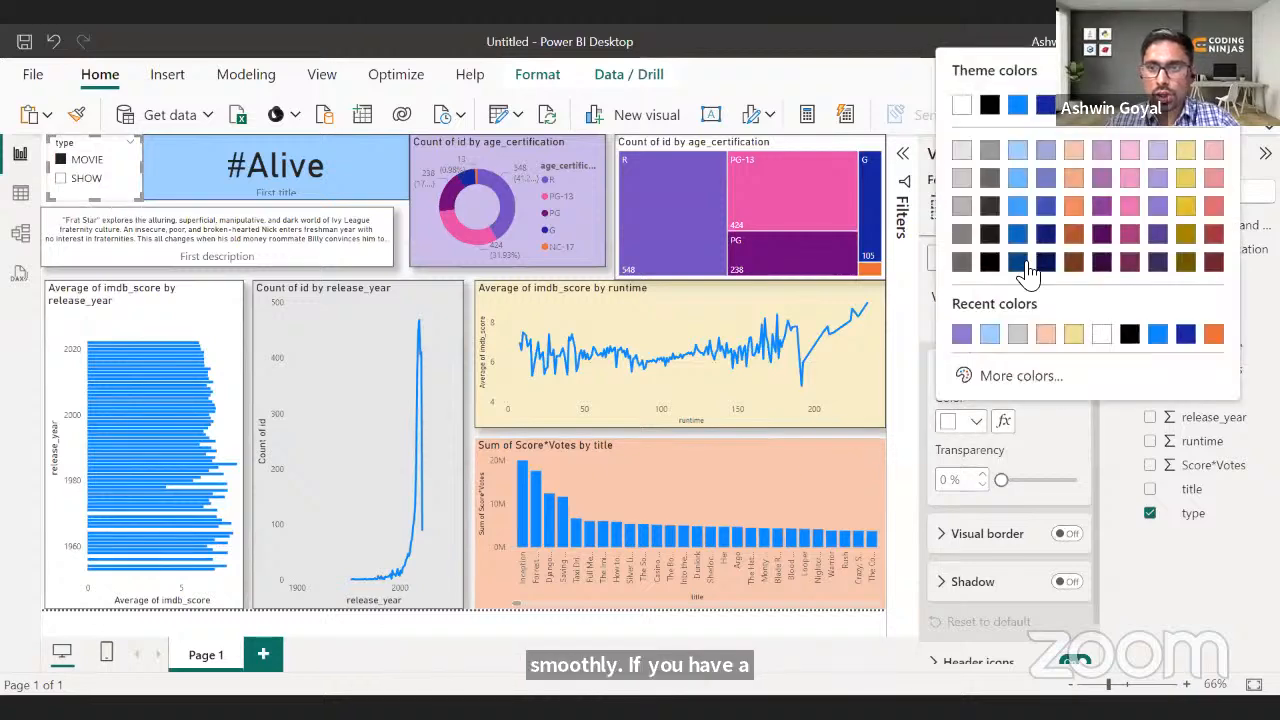
{"action": "left_click", "coordinate": [1074, 152]}
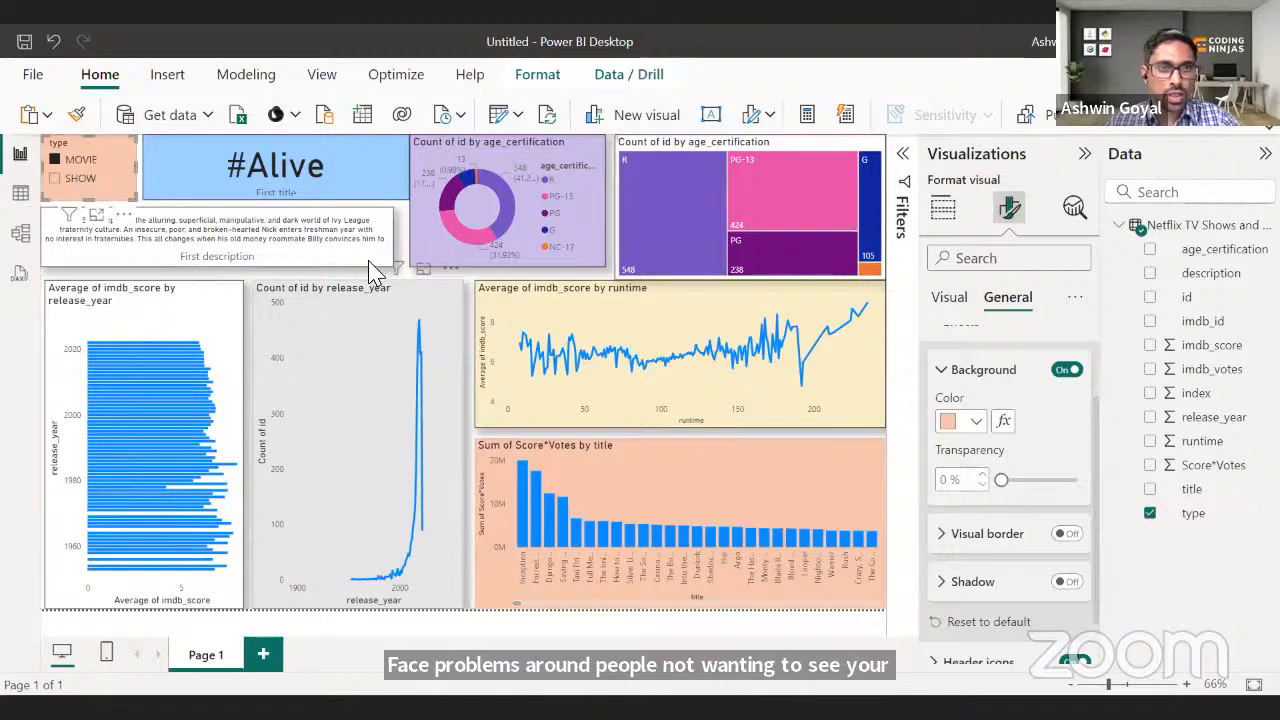
- Give the Average of imdb_score by release_year bar chart a golden yellow background at 11% transparency
{"action": "left_click", "coordinate": [215, 305]}
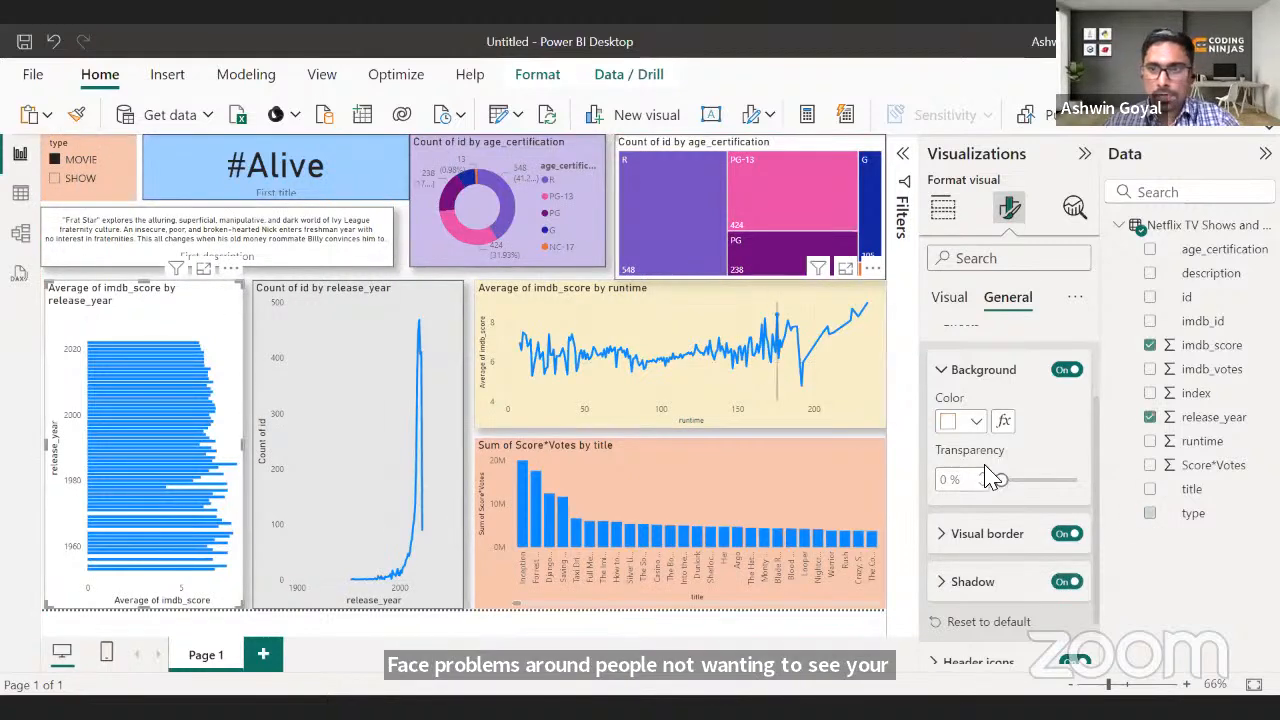
{"action": "left_click", "coordinate": [975, 421]}
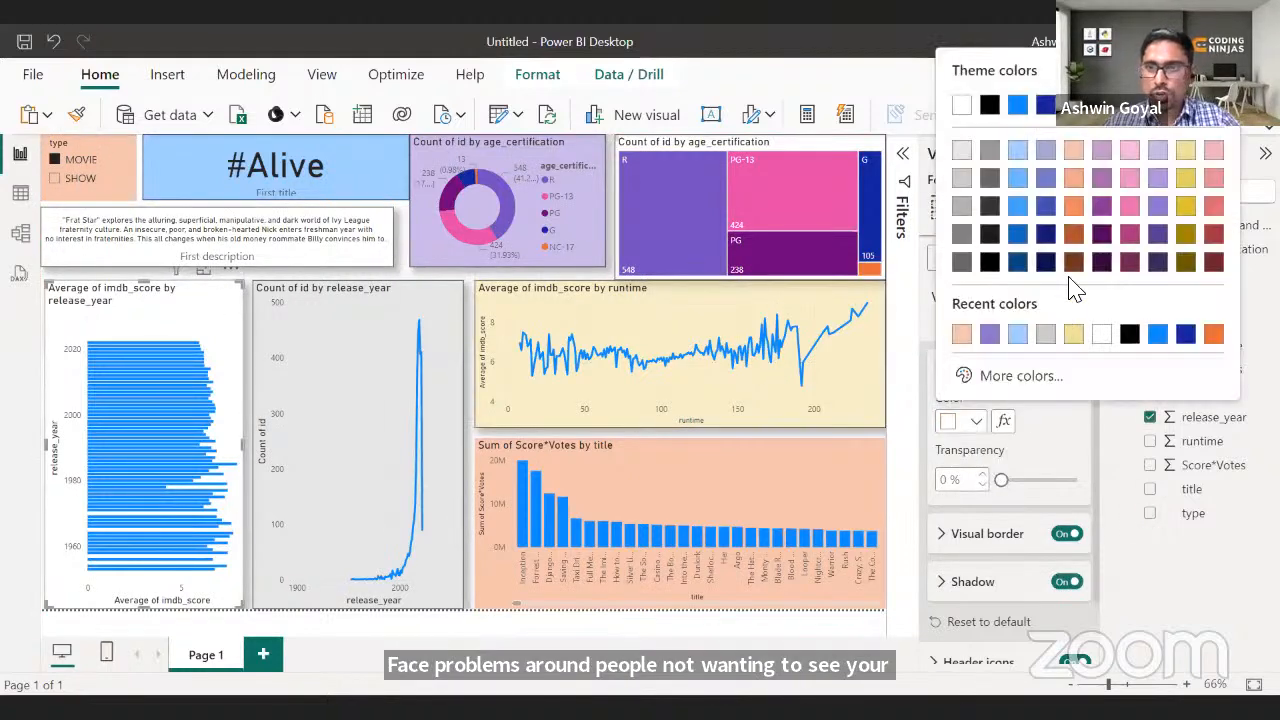
{"action": "left_click", "coordinate": [1129, 172]}
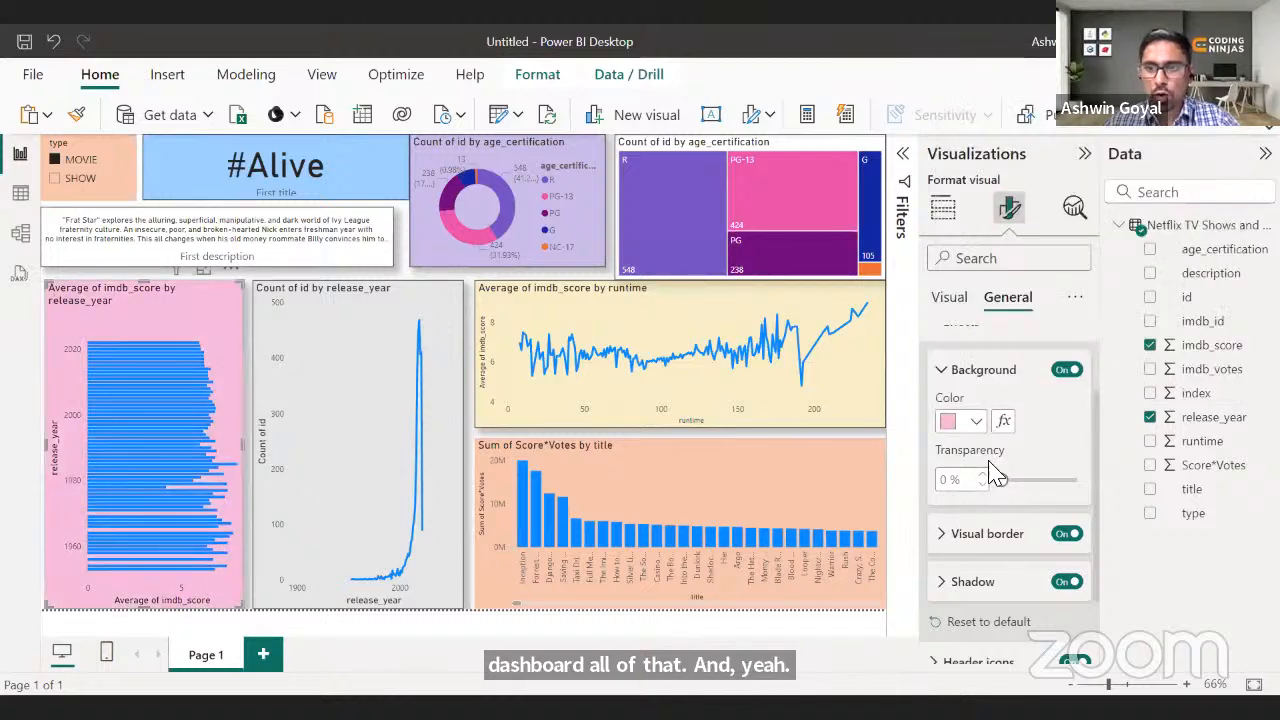
{"action": "left_click", "coordinate": [975, 421]}
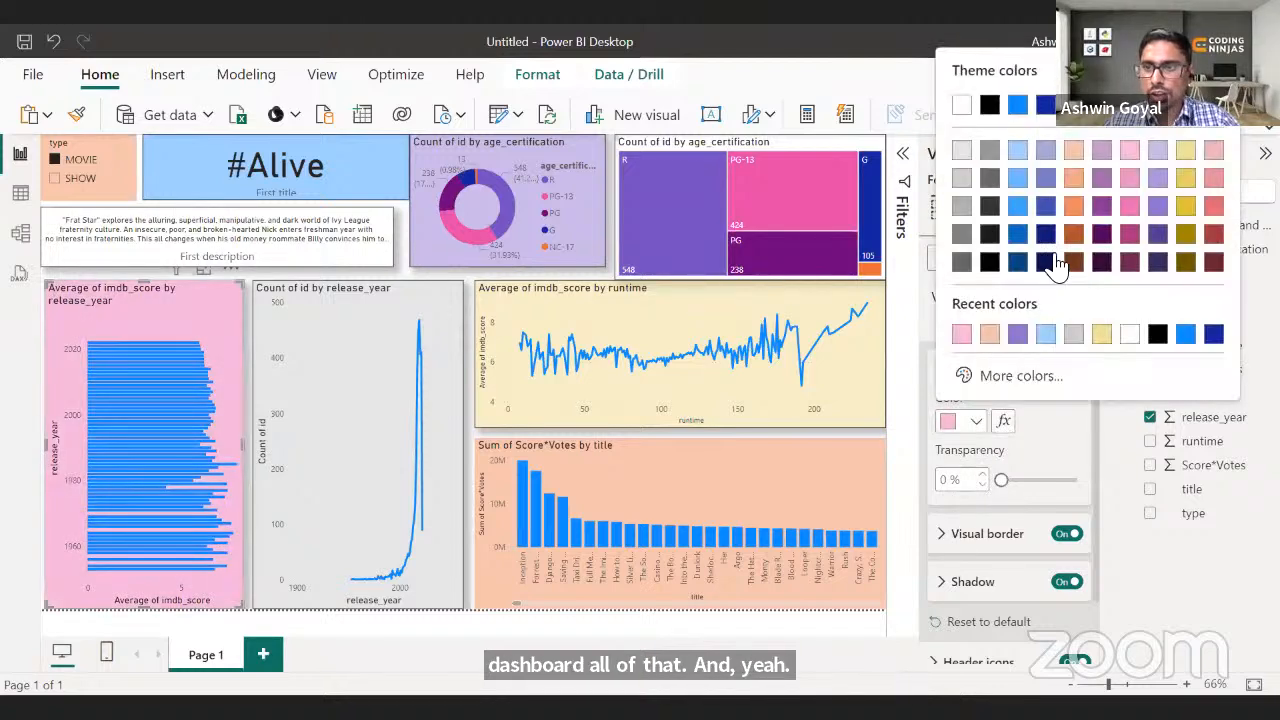
{"action": "left_click", "coordinate": [1180, 178]}
{"action": "left_click_drag", "start_coordinate": [1001, 480], "coordinate": [1010, 480]}
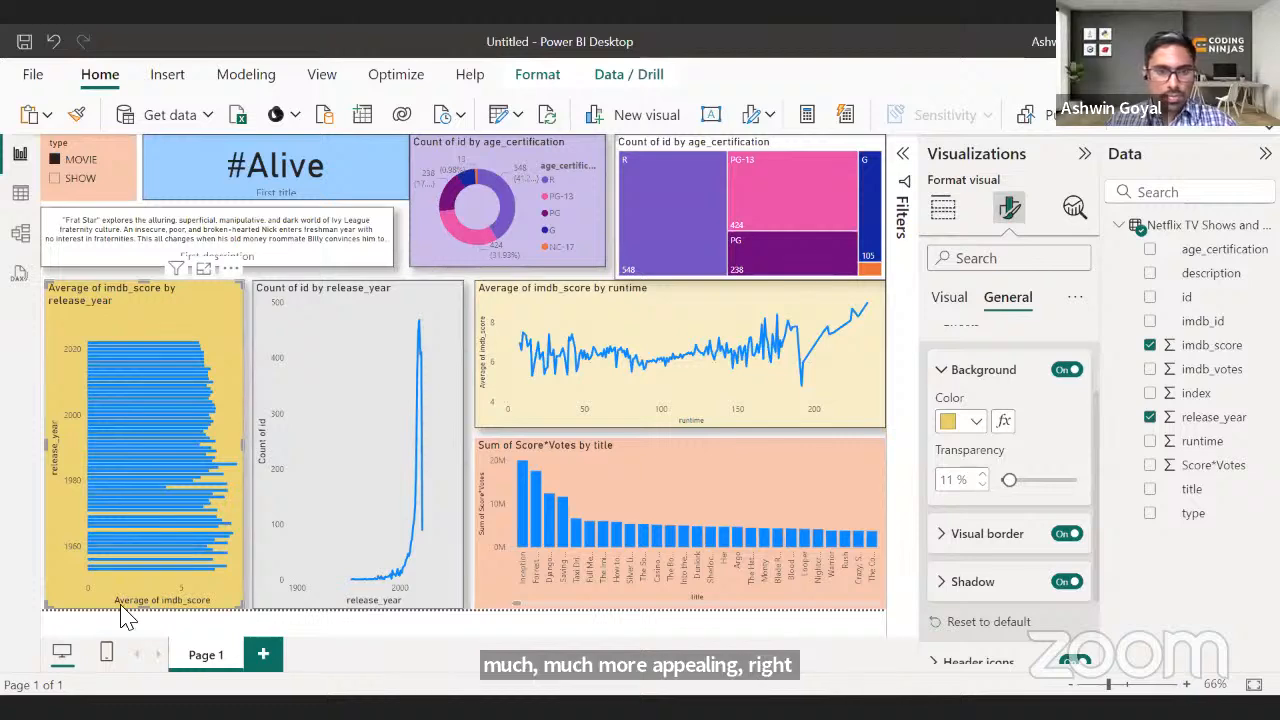
{"action": "left_click", "coordinate": [250, 622]}
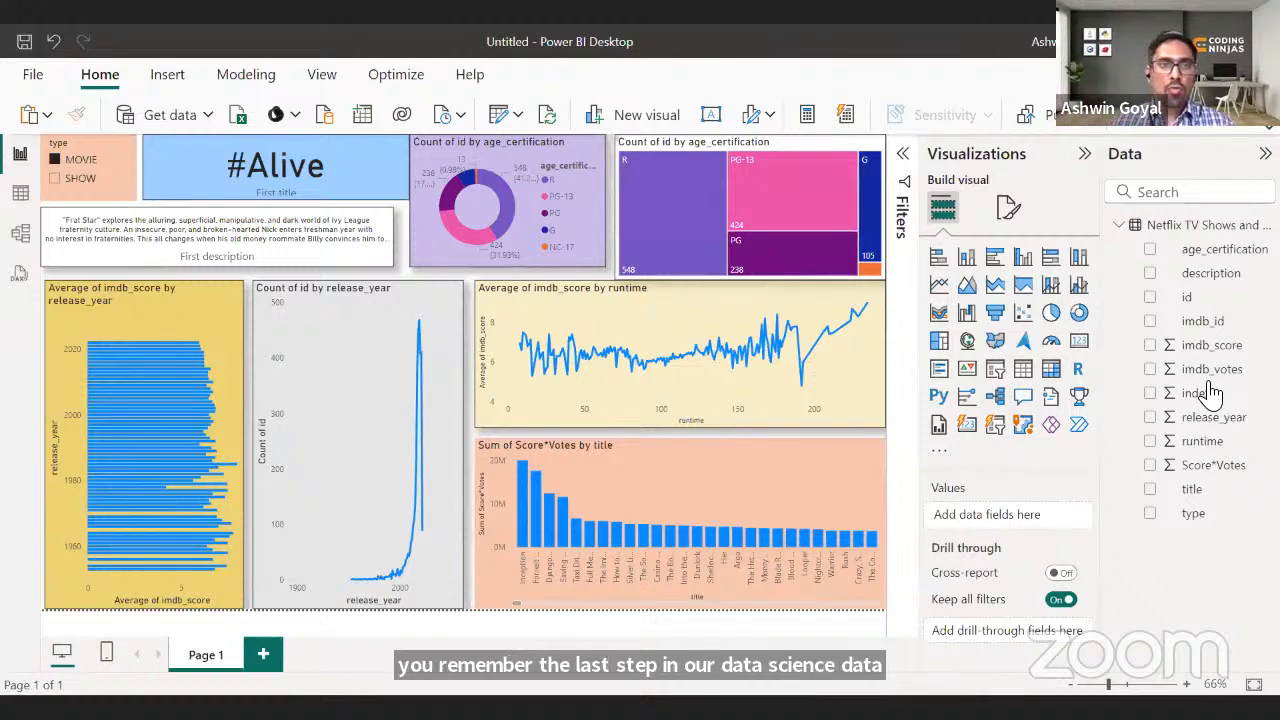
- Narrow the title card slightly to leave a gap before the age_certification donut chart
{"action": "left_click", "coordinate": [400, 176]}
{"action": "left_click_drag", "start_coordinate": [413, 168], "coordinate": [406, 167]}
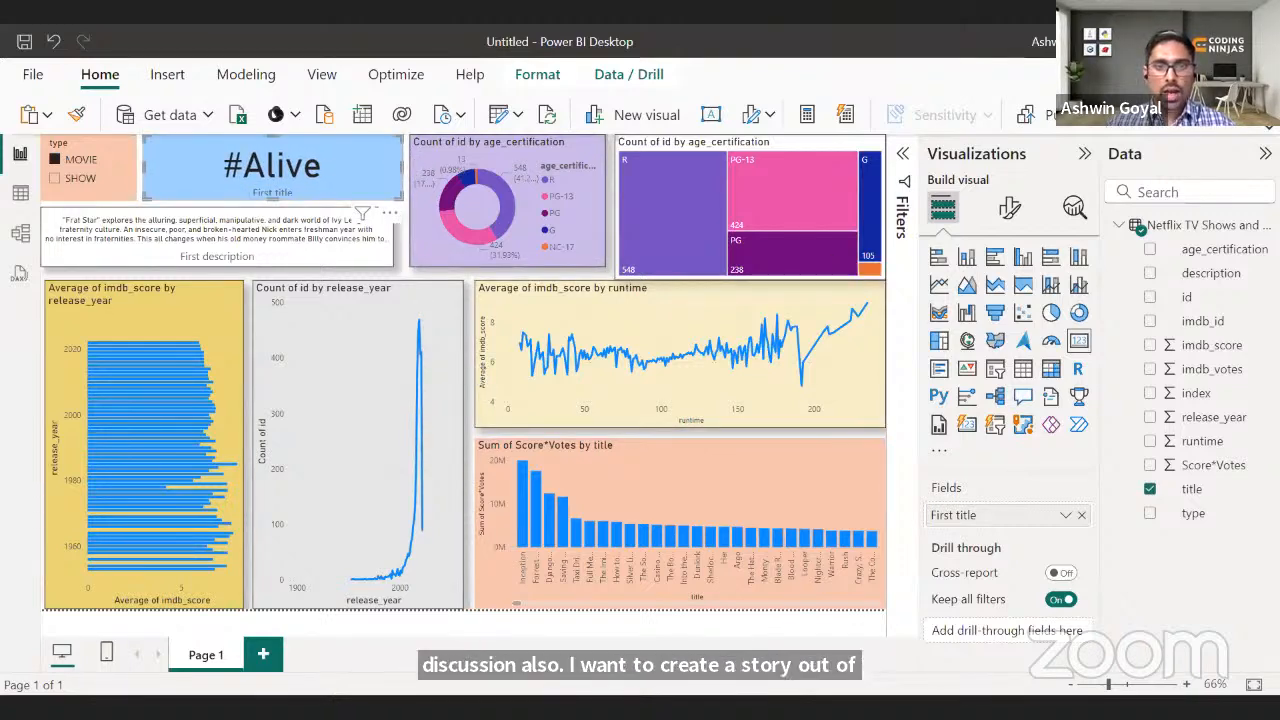
{"action": "left_click", "coordinate": [507, 625]}
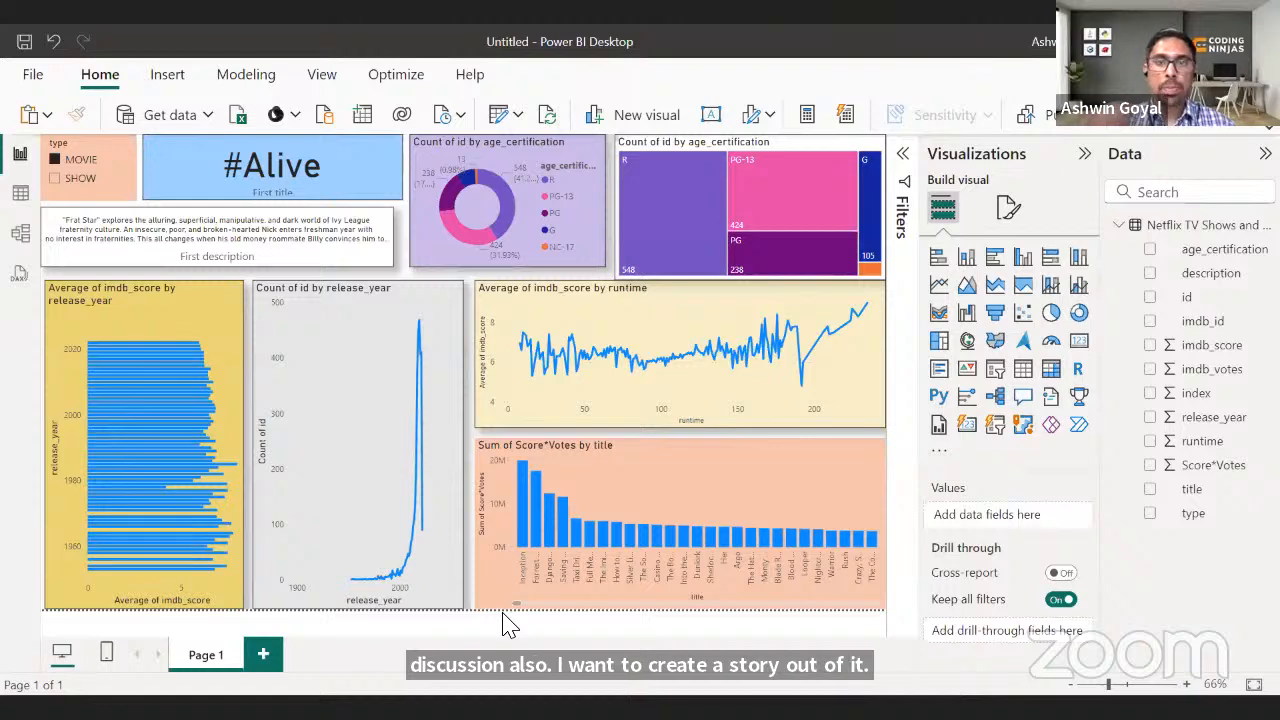